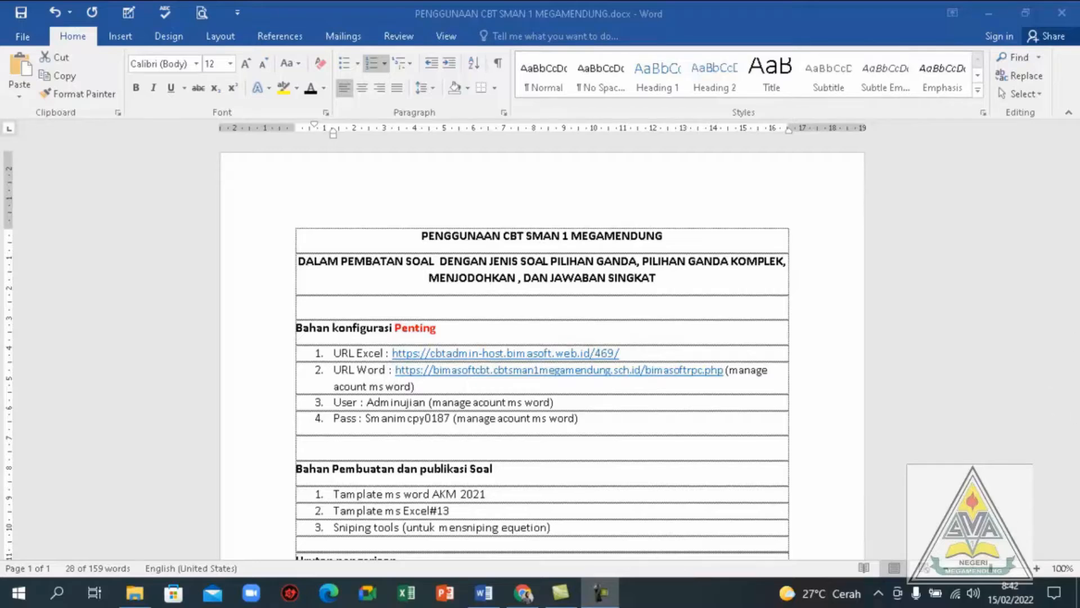
Read through the CBT guide's configuration details, required materials and the Urutan pengerjaan list
{"action": "left_click", "coordinate": [1078, 332]}
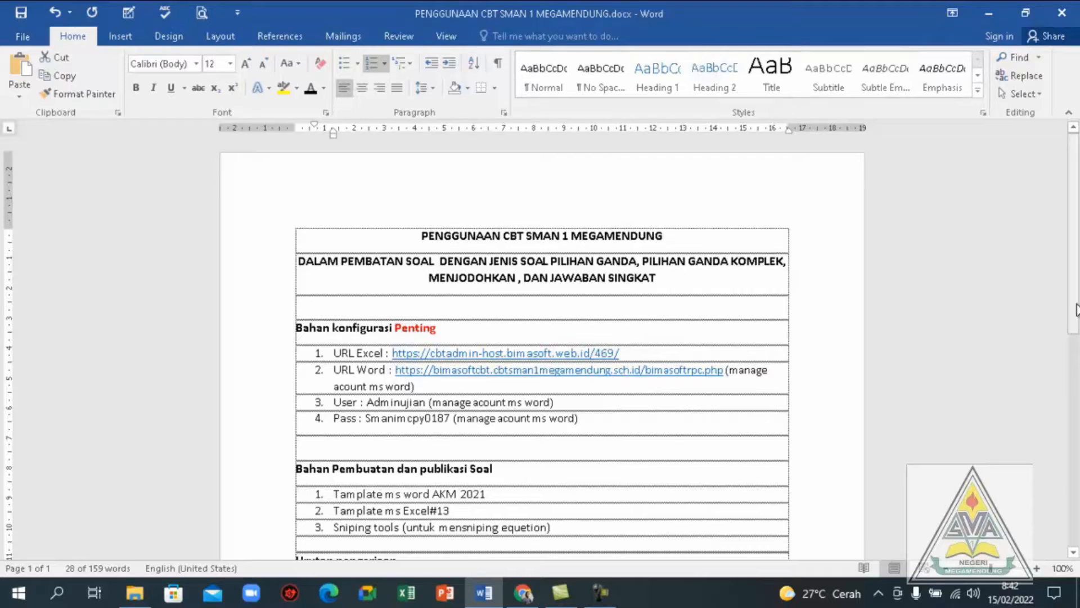
{"action": "left_click_drag", "start_coordinate": [1075, 308], "coordinate": [1072, 275]}
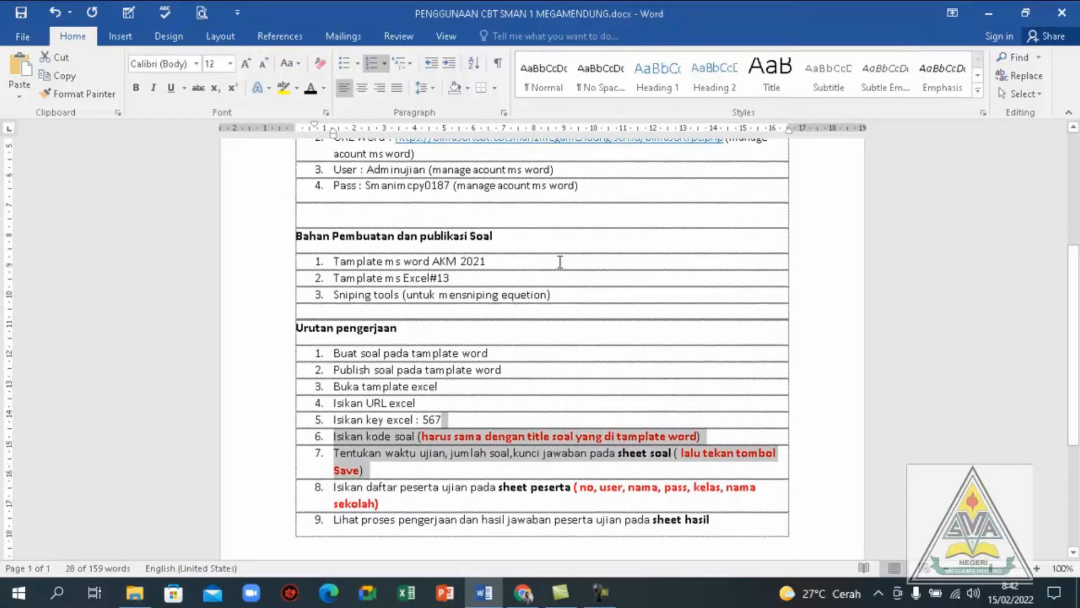
{"action": "left_click", "coordinate": [563, 260]}
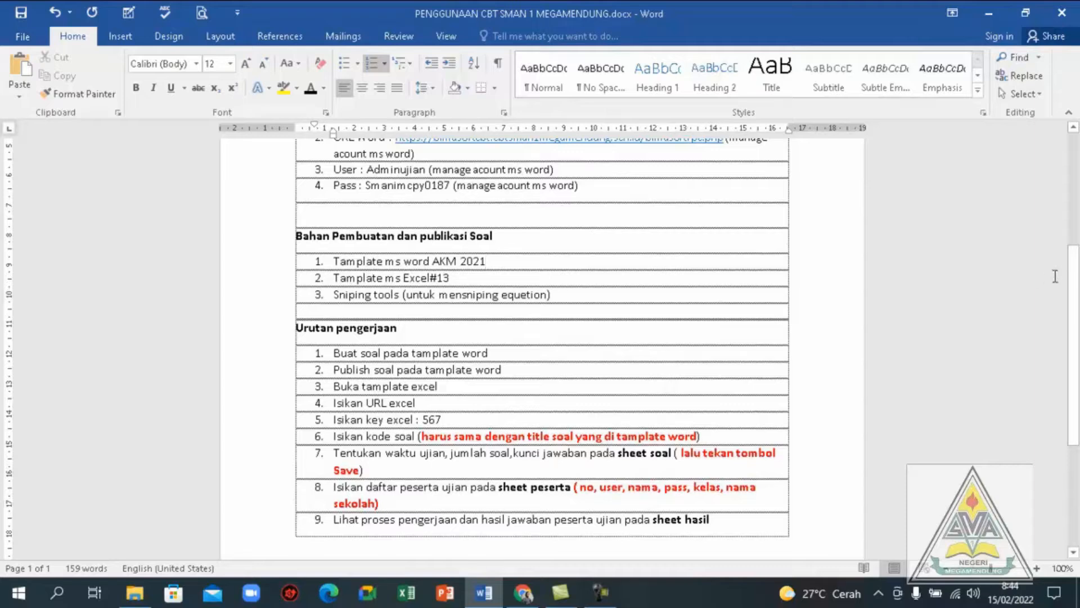
{"action": "mouse_move", "coordinate": [1073, 286]}
{"action": "left_mouse_down"}
{"action": "mouse_move", "coordinate": [1075, 197]}
{"action": "mouse_move", "coordinate": [1067, 289]}
{"action": "left_mouse_up"}
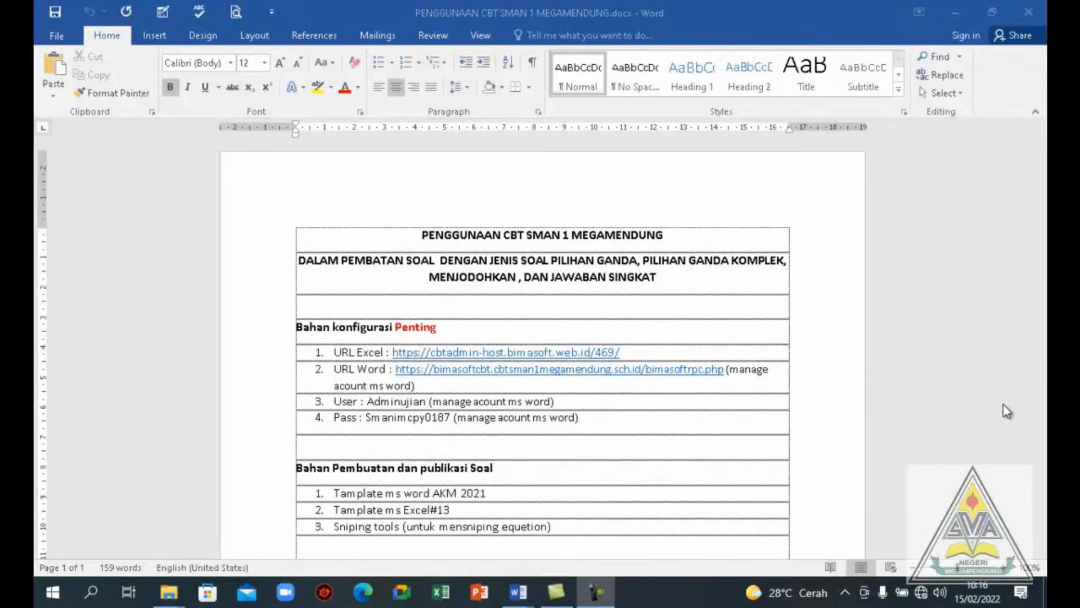
{"action": "left_click", "coordinate": [1028, 347]}
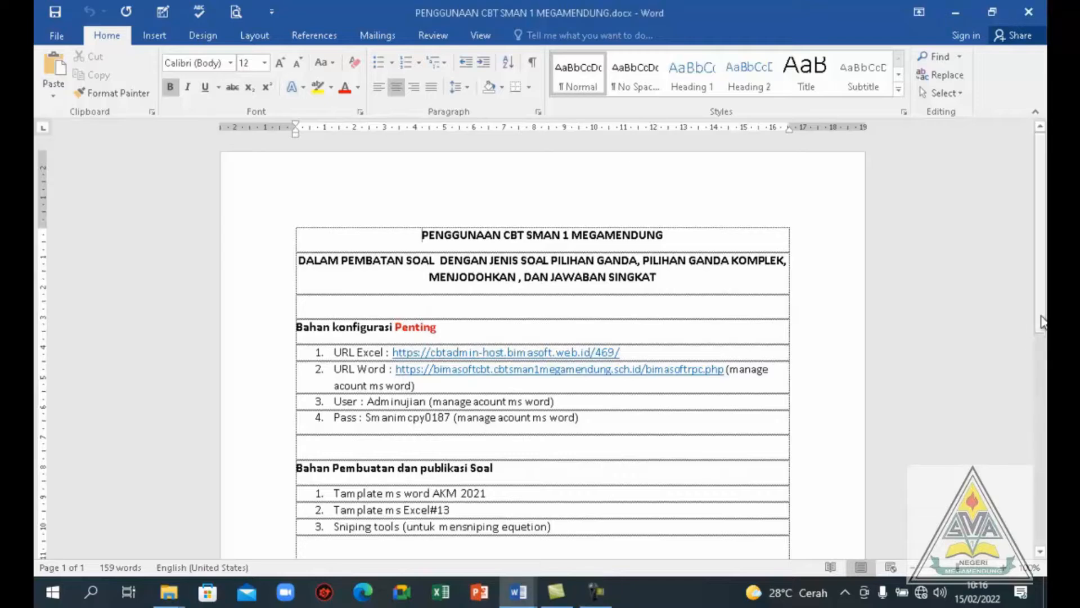
{"action": "left_click_drag", "start_coordinate": [1041, 318], "coordinate": [1031, 405]}
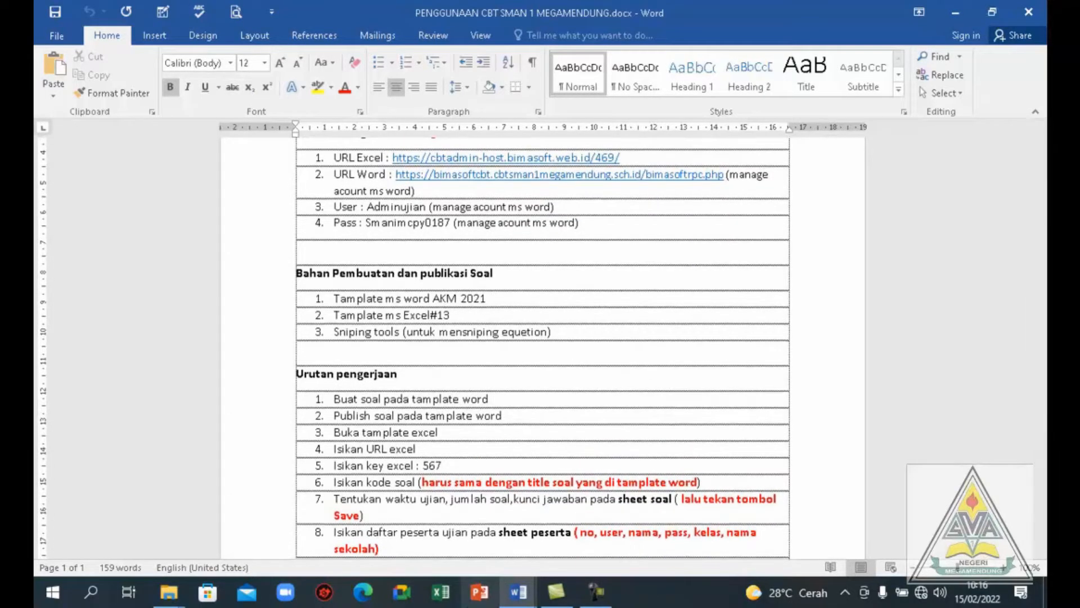
Open Template Word.docm from the Bahan pelatihan cbt smanim folder
{"action": "left_click", "coordinate": [169, 592]}
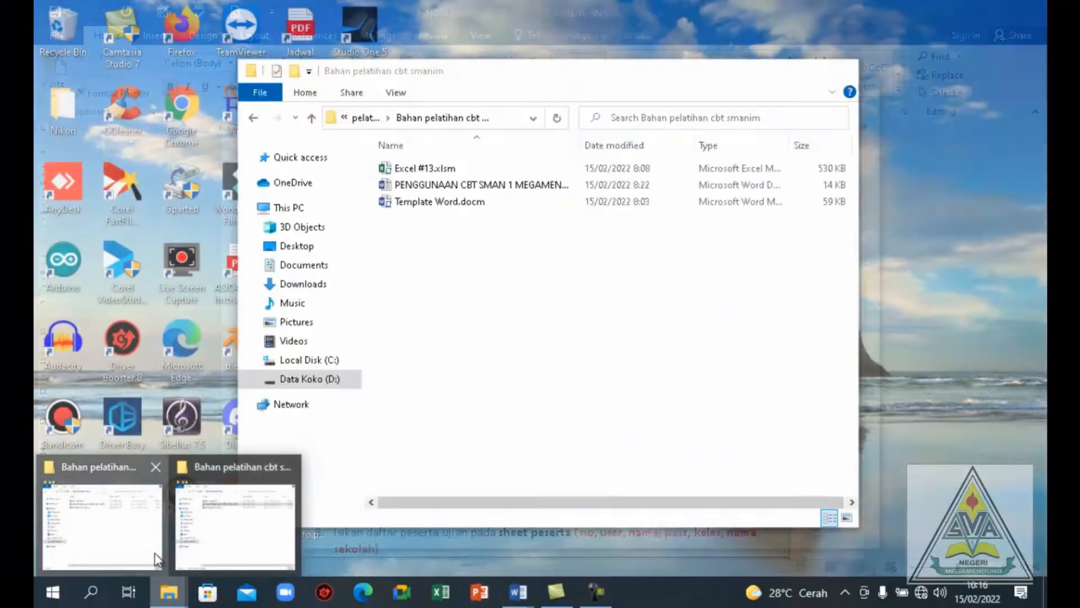
{"action": "left_click", "coordinate": [157, 561]}
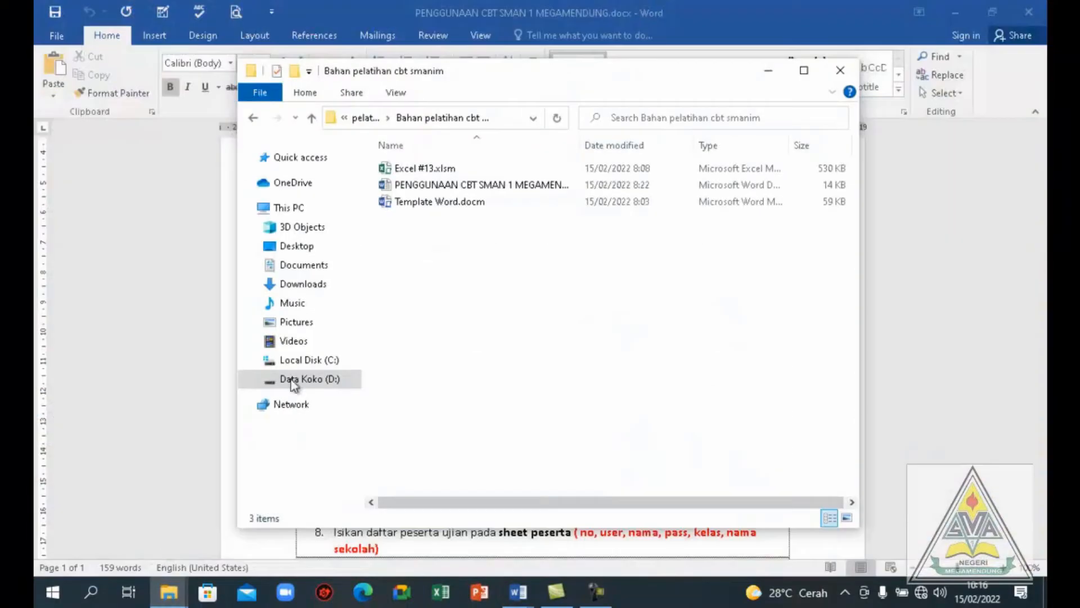
{"action": "double_click", "coordinate": [437, 203]}
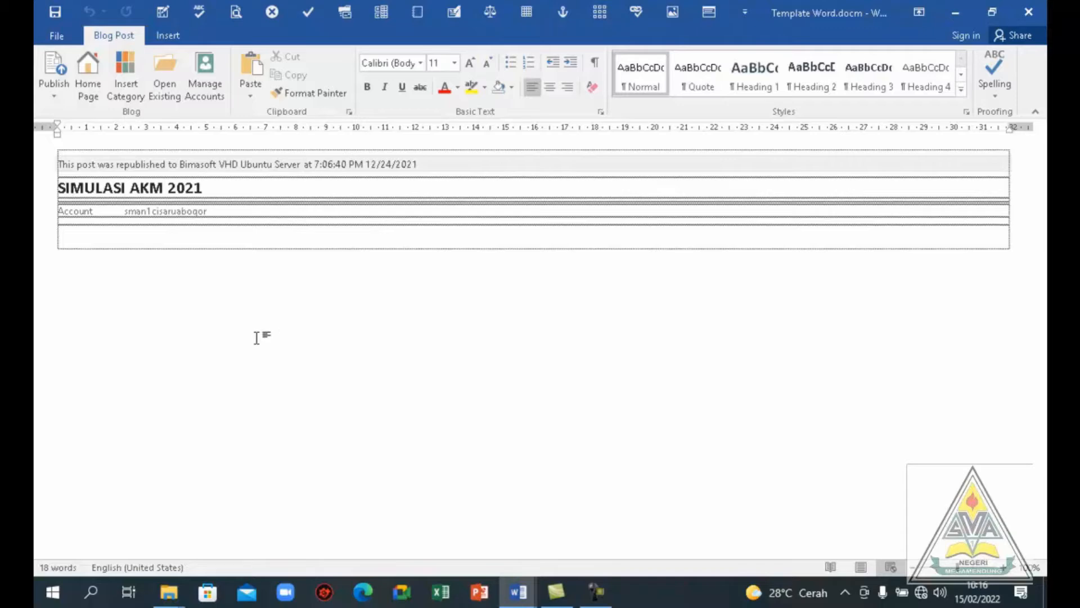
{"action": "left_click", "coordinate": [207, 94]}
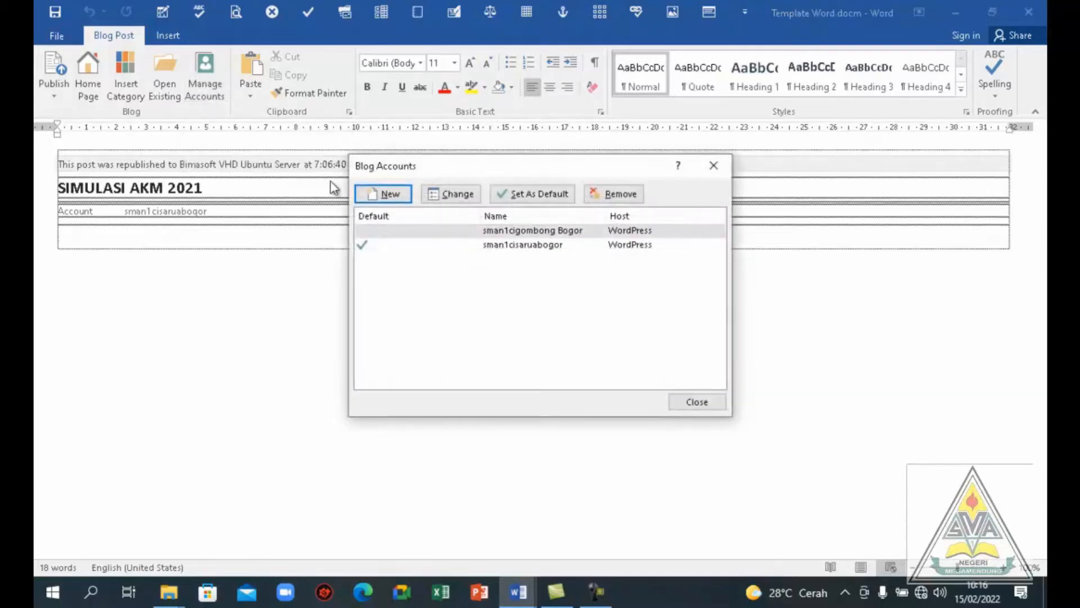
{"action": "left_click", "coordinate": [392, 197]}
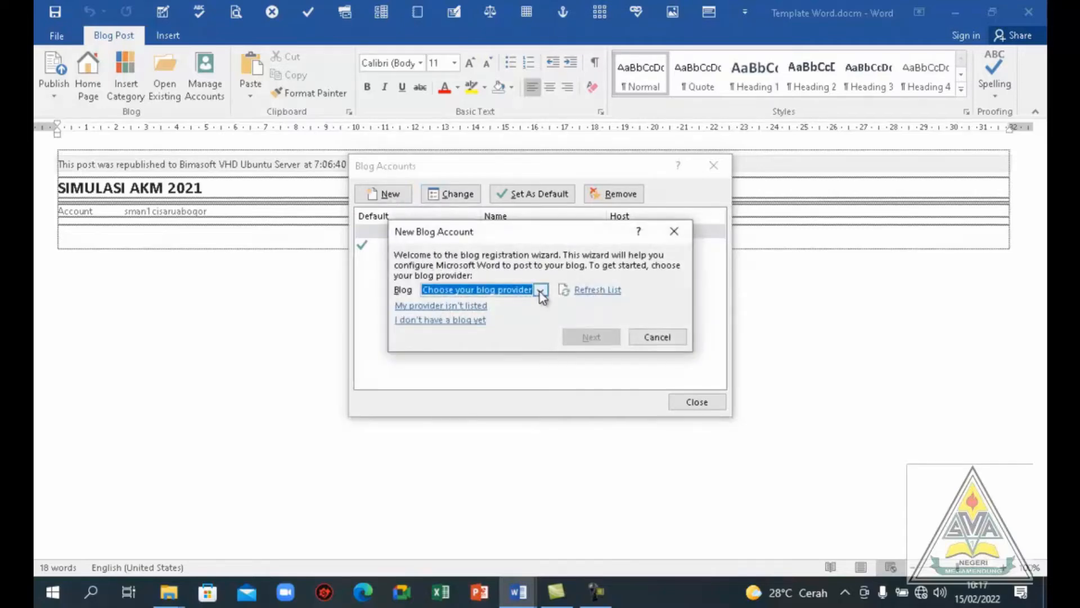
{"action": "left_click", "coordinate": [539, 290]}
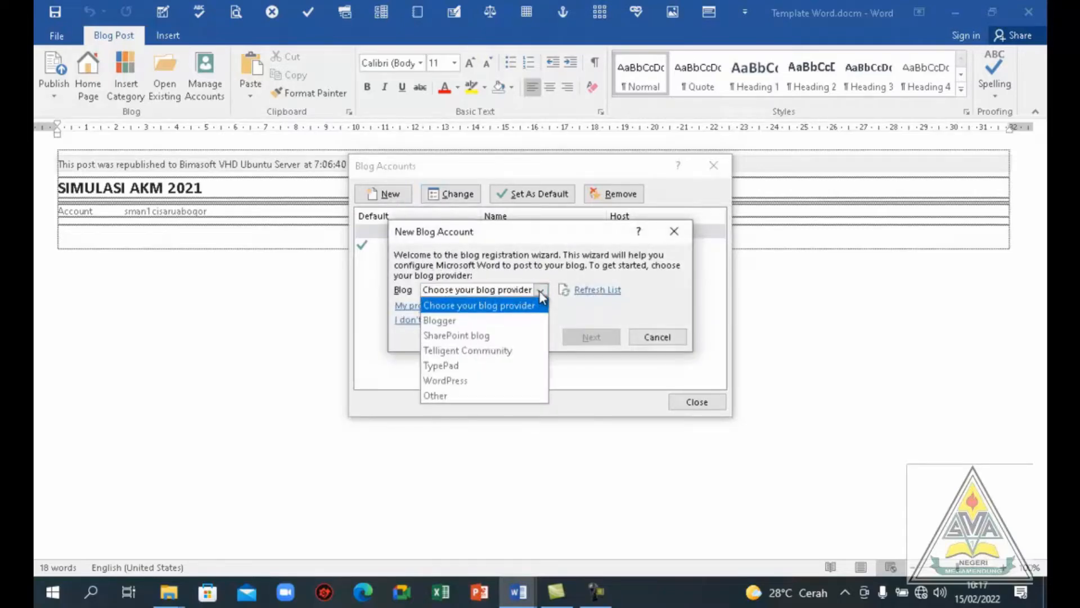
{"action": "left_click", "coordinate": [460, 381]}
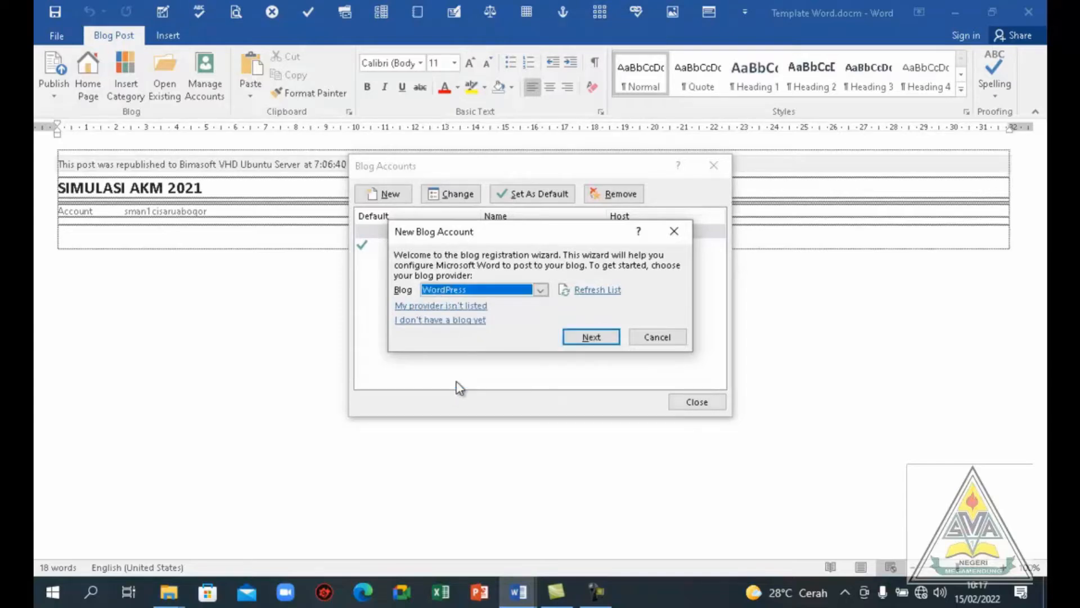
{"action": "left_click", "coordinate": [587, 338]}
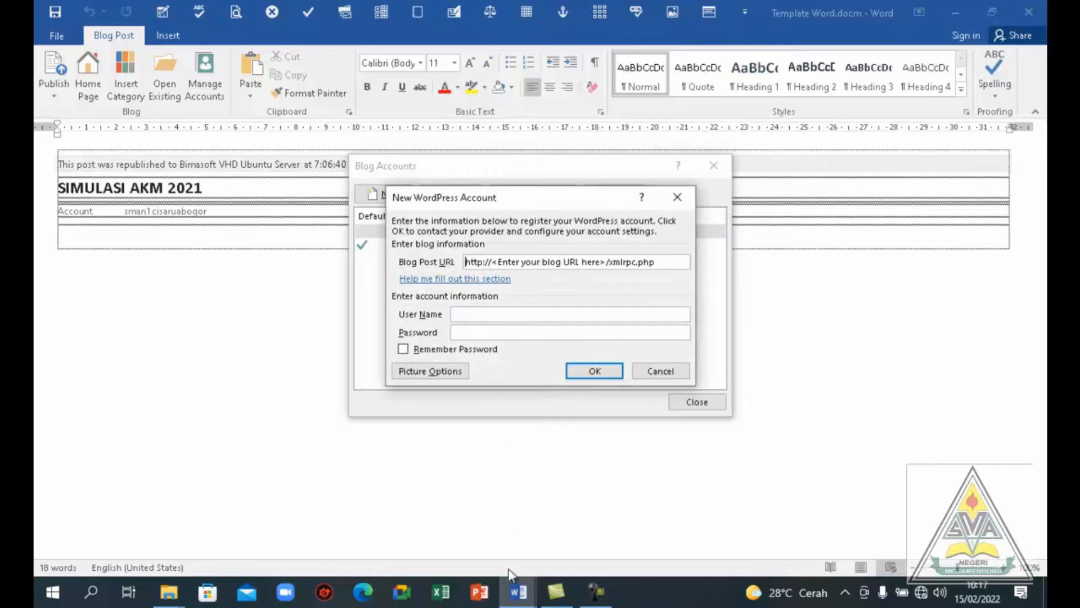
{"action": "left_click", "coordinate": [519, 593]}
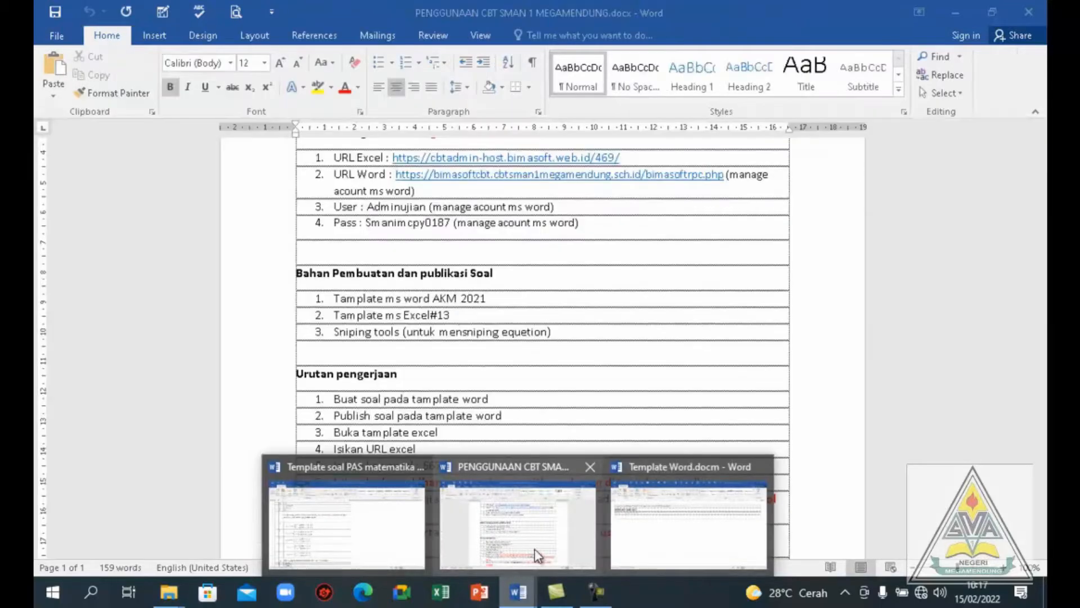
{"action": "left_click", "coordinate": [534, 551]}
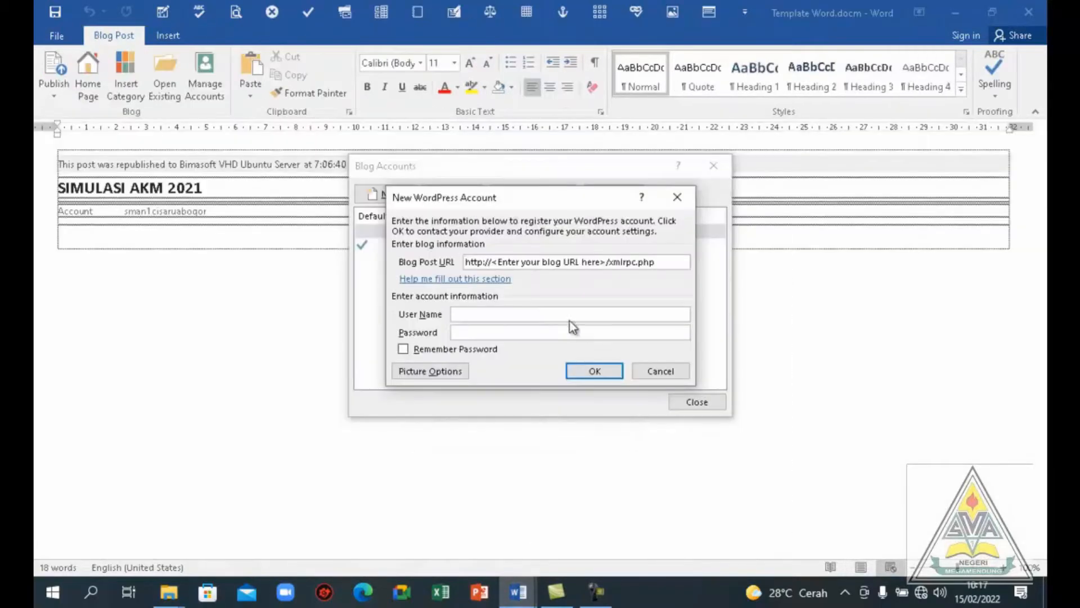
{"action": "mouse_move", "coordinate": [531, 598]}
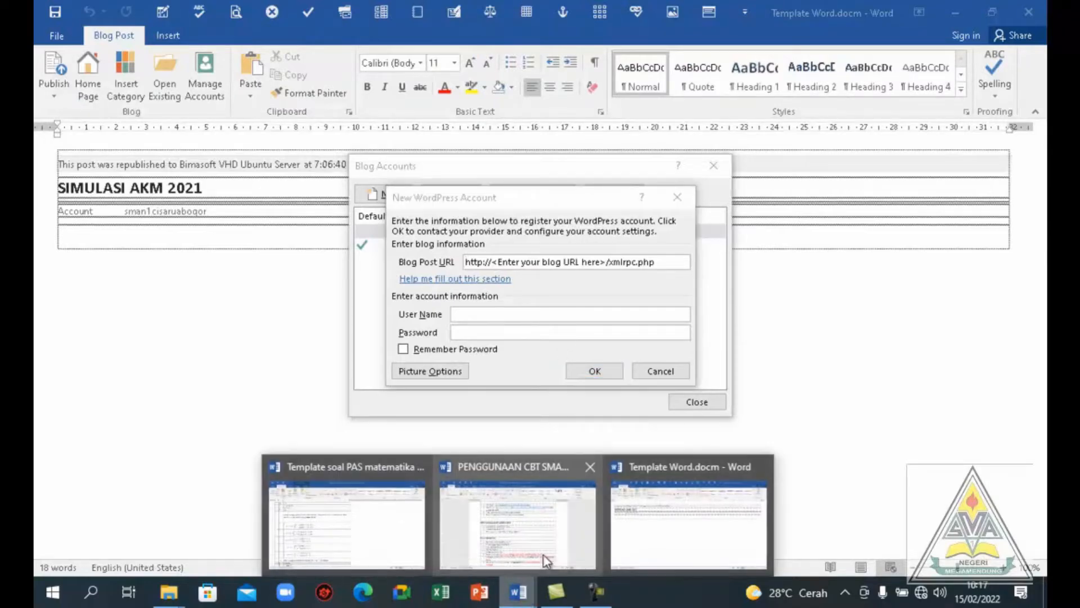
{"action": "left_click", "coordinate": [544, 548]}
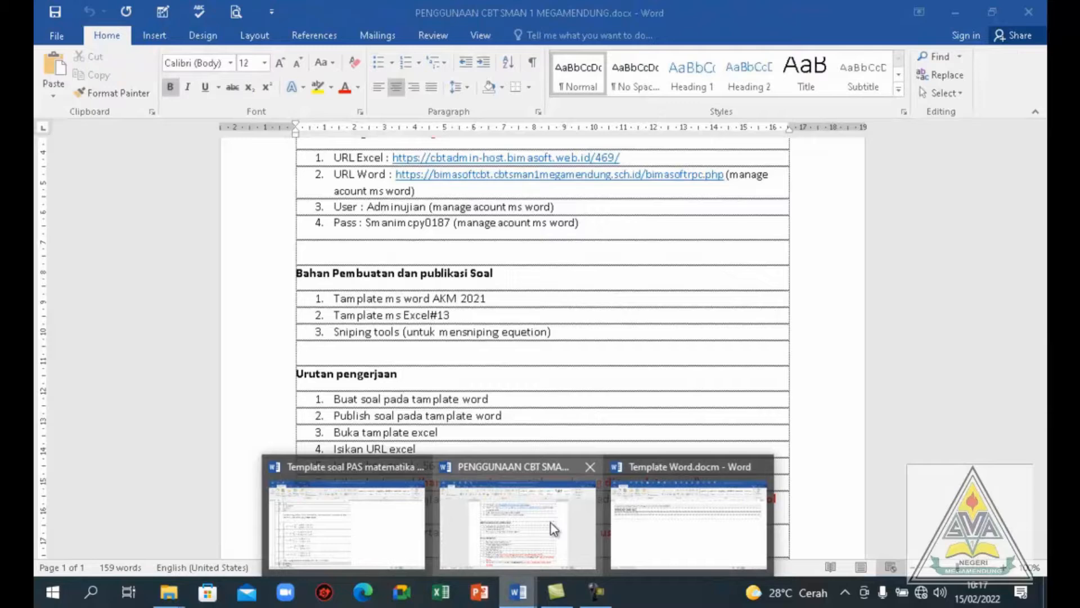
{"action": "left_click", "coordinate": [551, 522]}
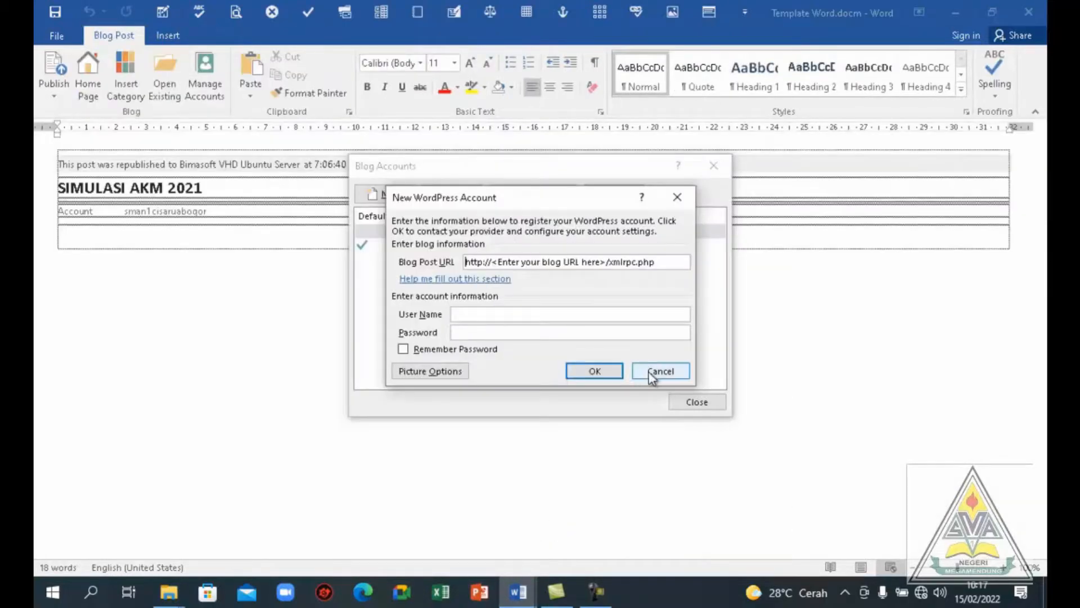
{"action": "left_click", "coordinate": [651, 372]}
{"action": "mouse_move", "coordinate": [518, 592]}
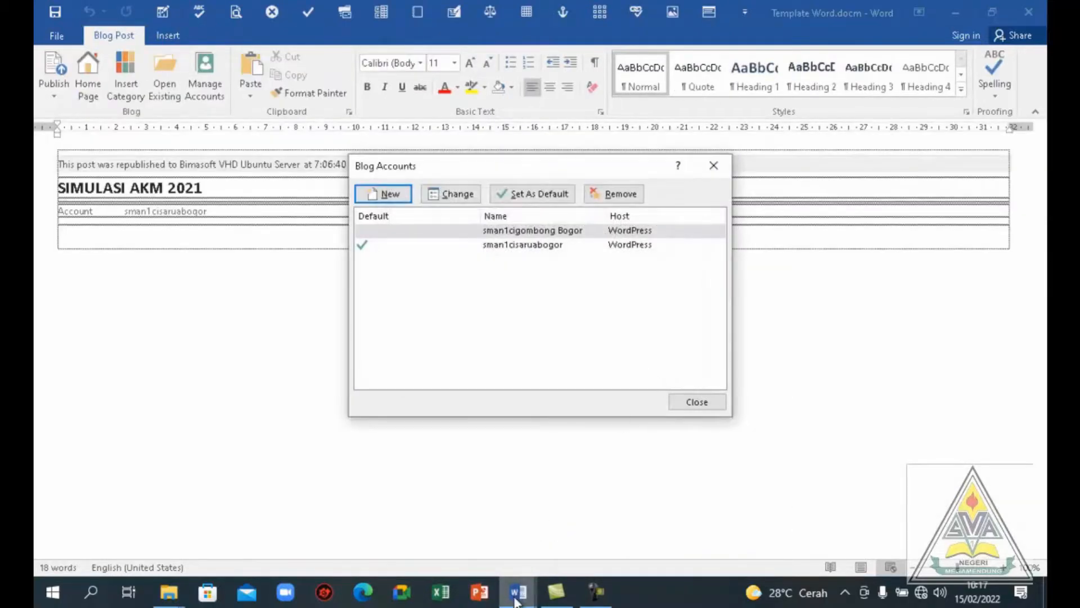
{"action": "left_click", "coordinate": [687, 402]}
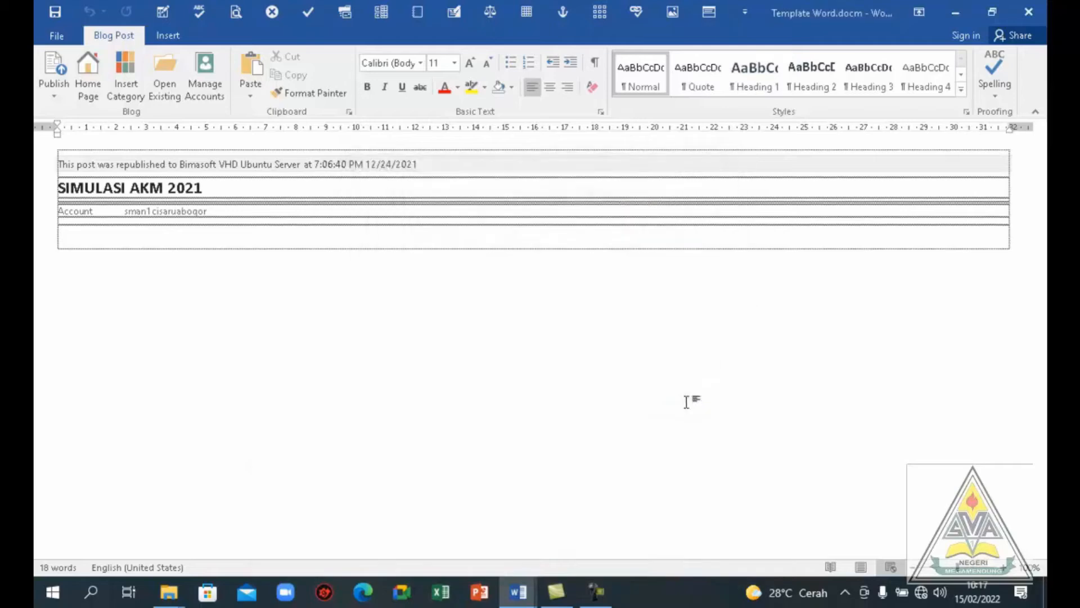
Copy the URL Word address from the PENGGUNAAN CBT SMAN 1 MEGAMENDUNG guide document
{"action": "mouse_move", "coordinate": [517, 591]}
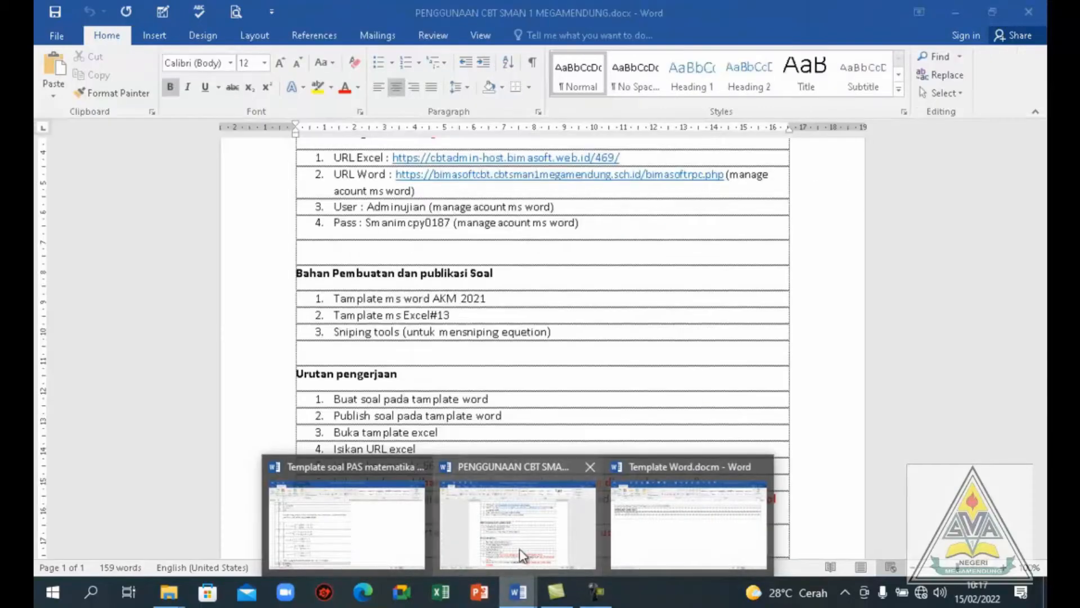
{"action": "left_click", "coordinate": [519, 549]}
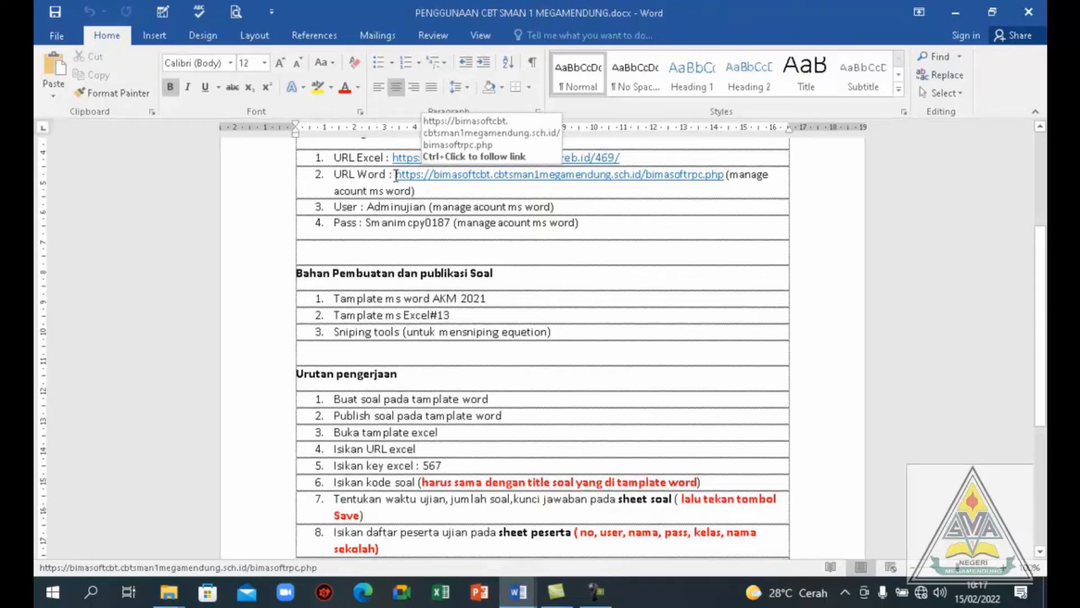
{"action": "left_click_drag", "start_coordinate": [396, 175], "coordinate": [401, 175]}
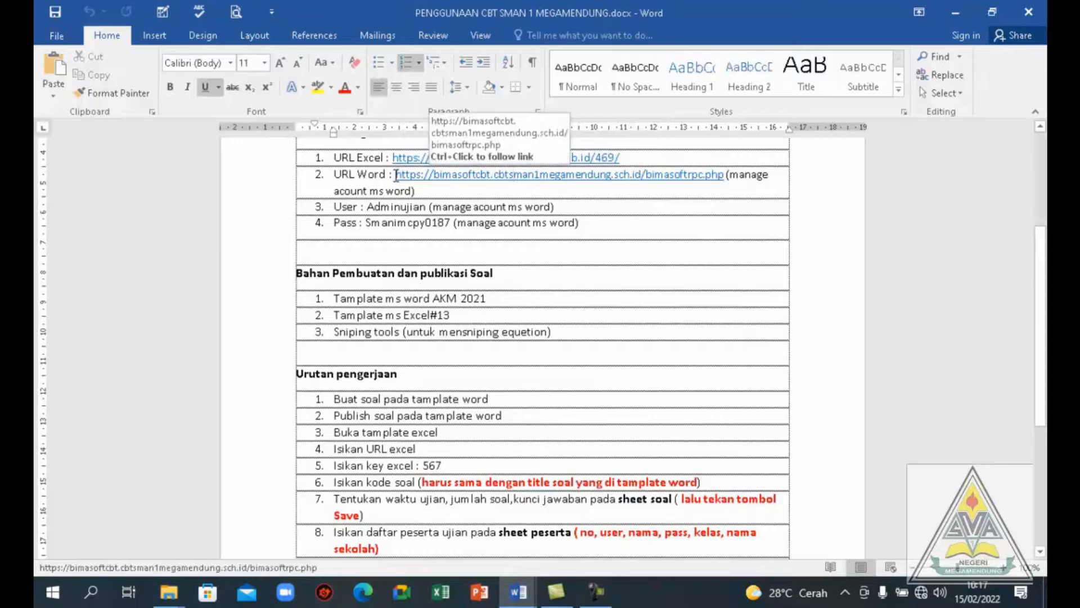
{"action": "left_click_drag", "start_coordinate": [396, 175], "coordinate": [725, 175]}
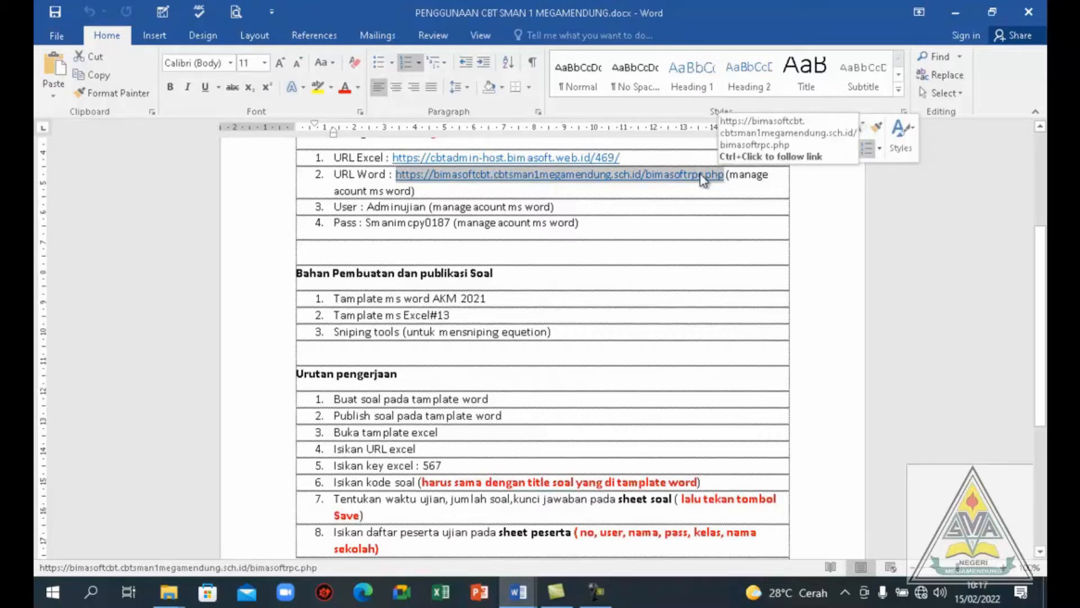
{"action": "right_click", "coordinate": [703, 177]}
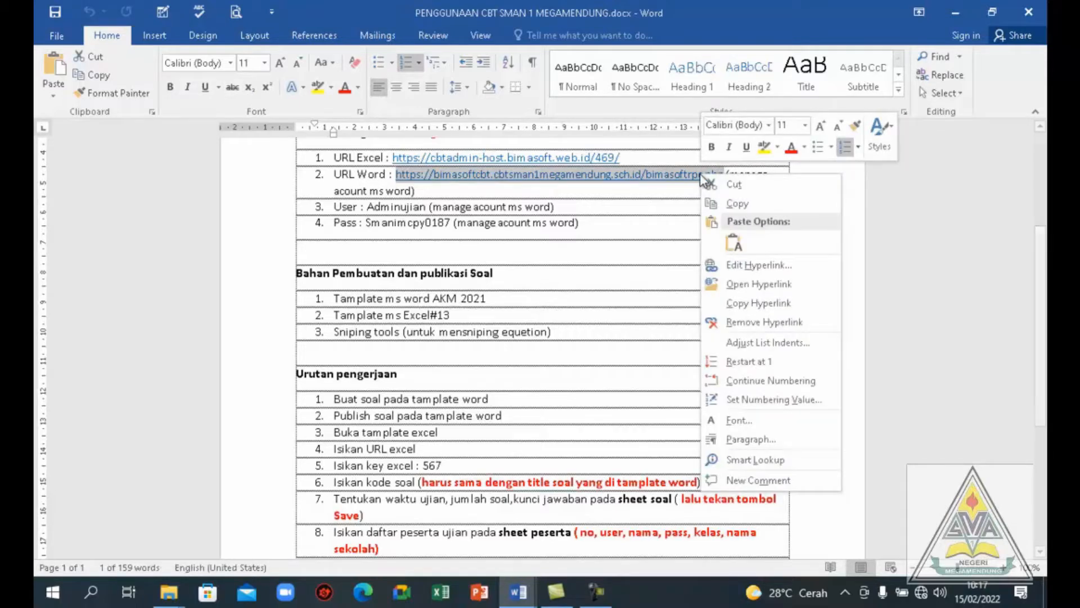
{"action": "left_click", "coordinate": [730, 207]}
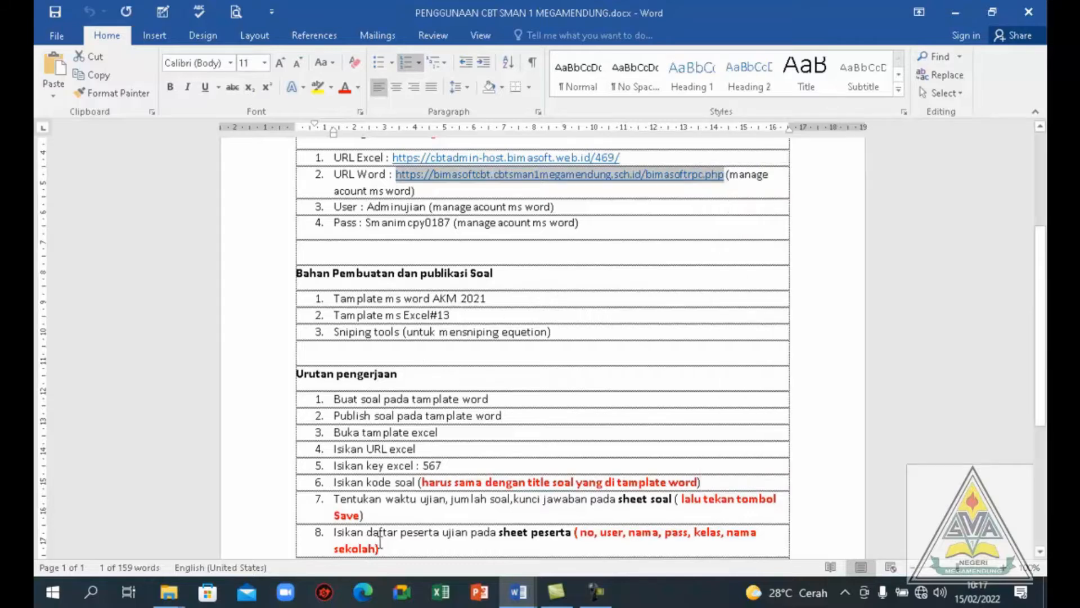
{"action": "left_click", "coordinate": [511, 598]}
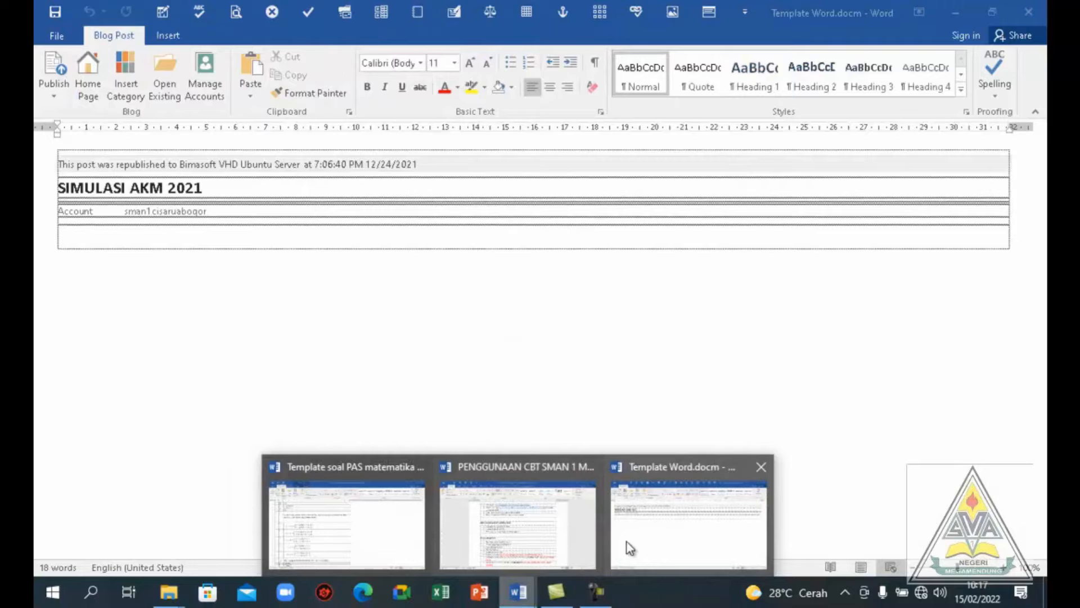
{"action": "left_click", "coordinate": [626, 541]}
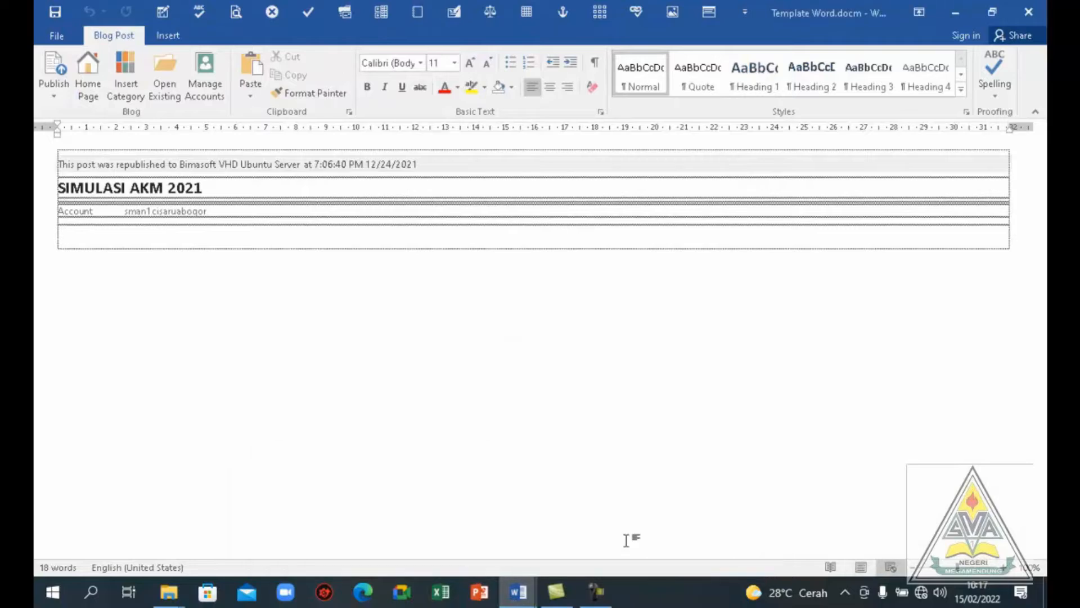
{"action": "left_click", "coordinate": [213, 102]}
{"action": "left_click", "coordinate": [380, 196]}
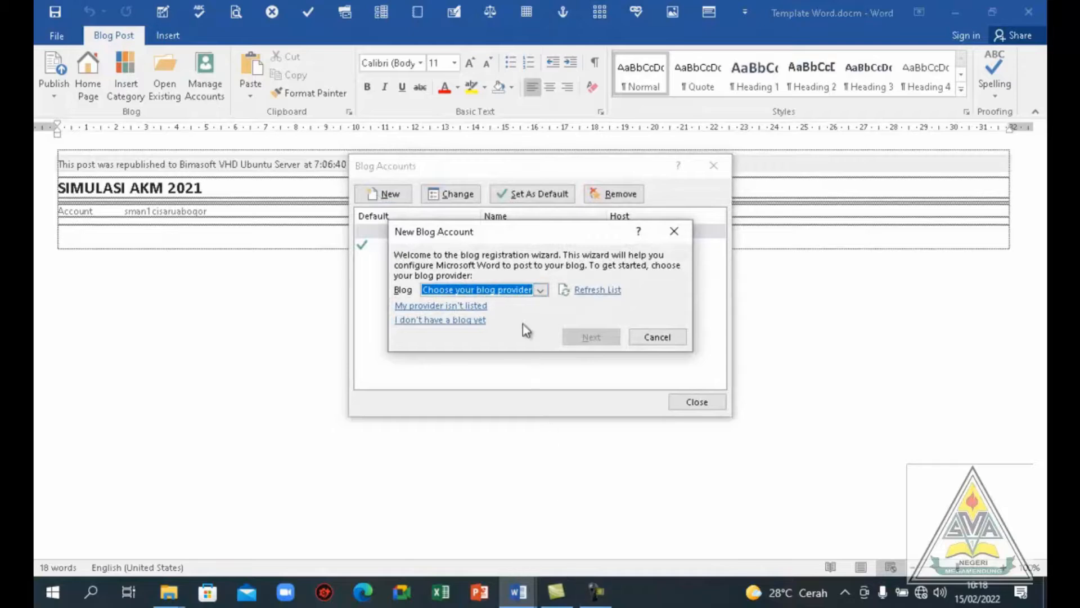
{"action": "left_click", "coordinate": [540, 289]}
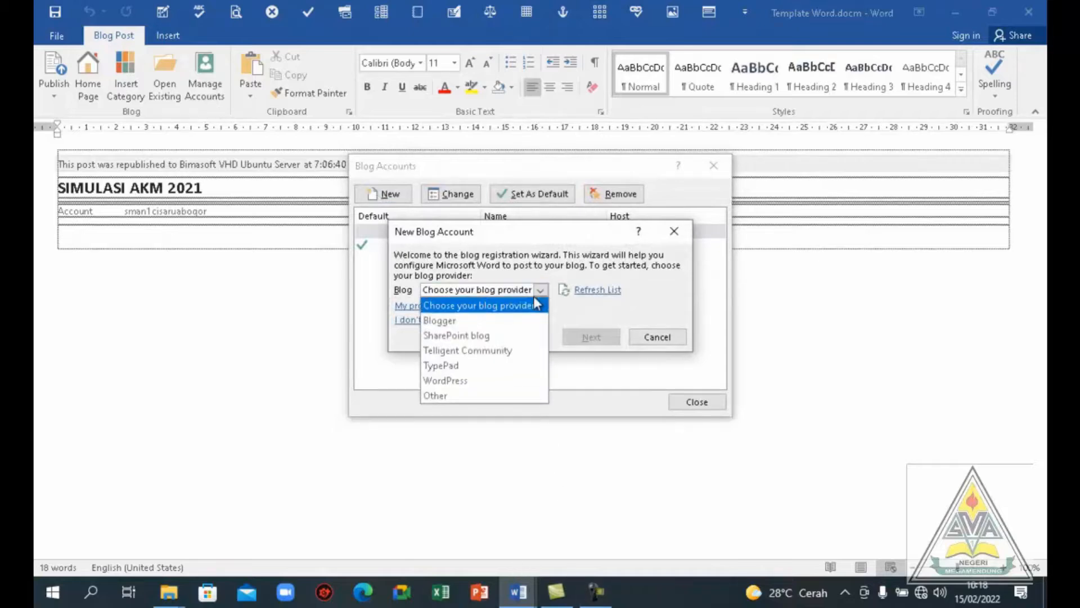
{"action": "left_click", "coordinate": [465, 381]}
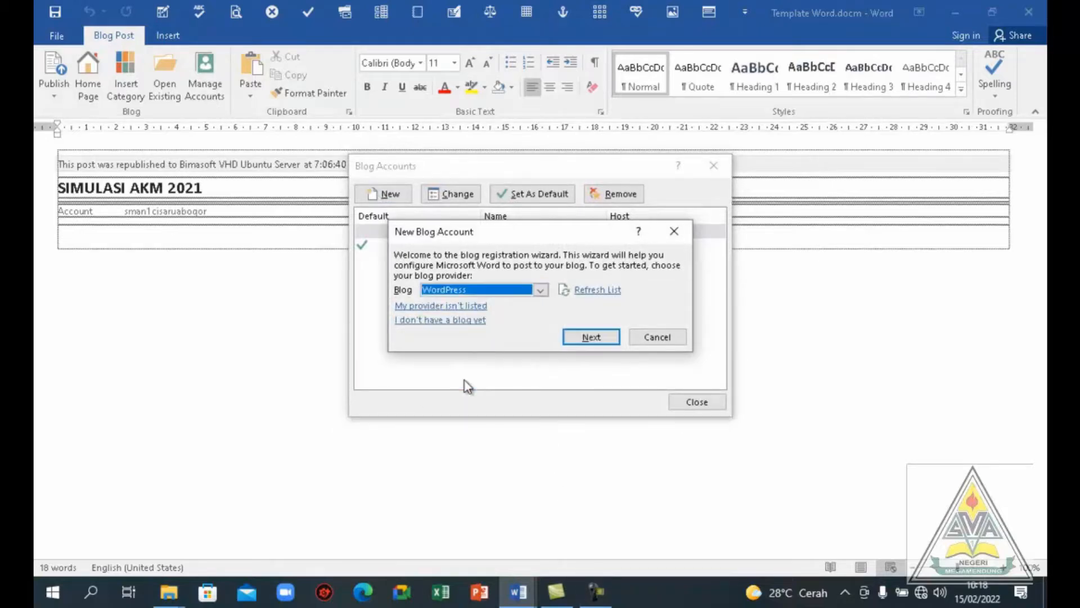
{"action": "left_click", "coordinate": [590, 337]}
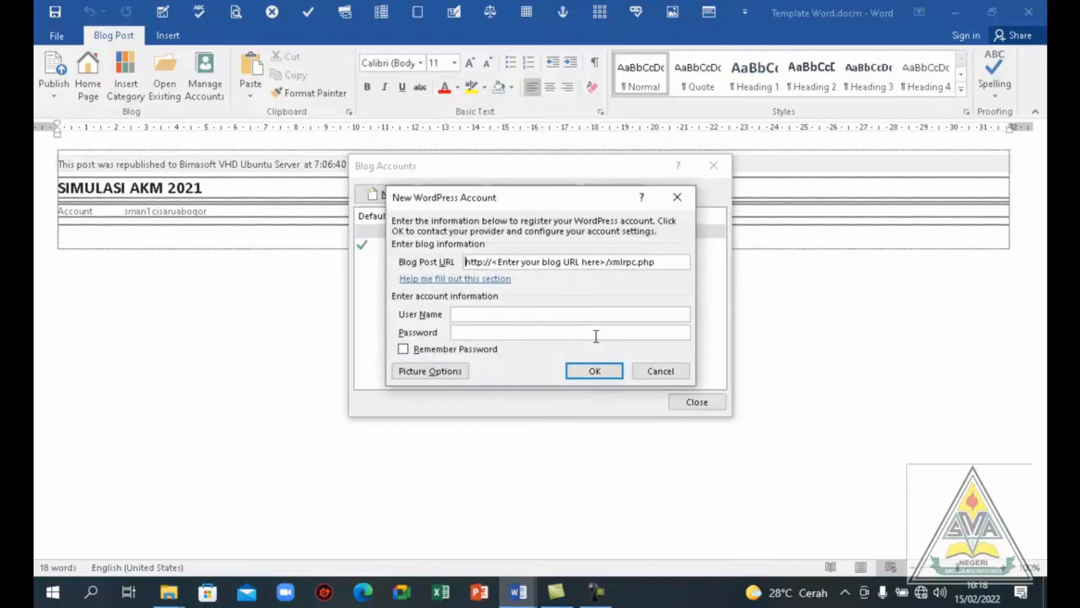
{"action": "triple_click", "coordinate": [560, 261]}
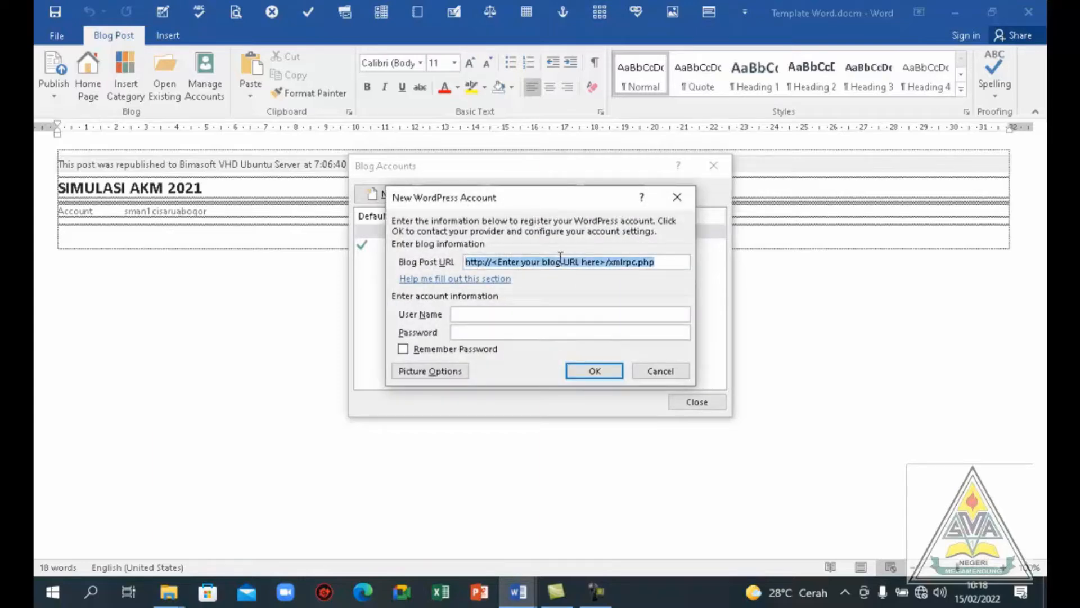
{"action": "key", "text": "ctrl+v"}
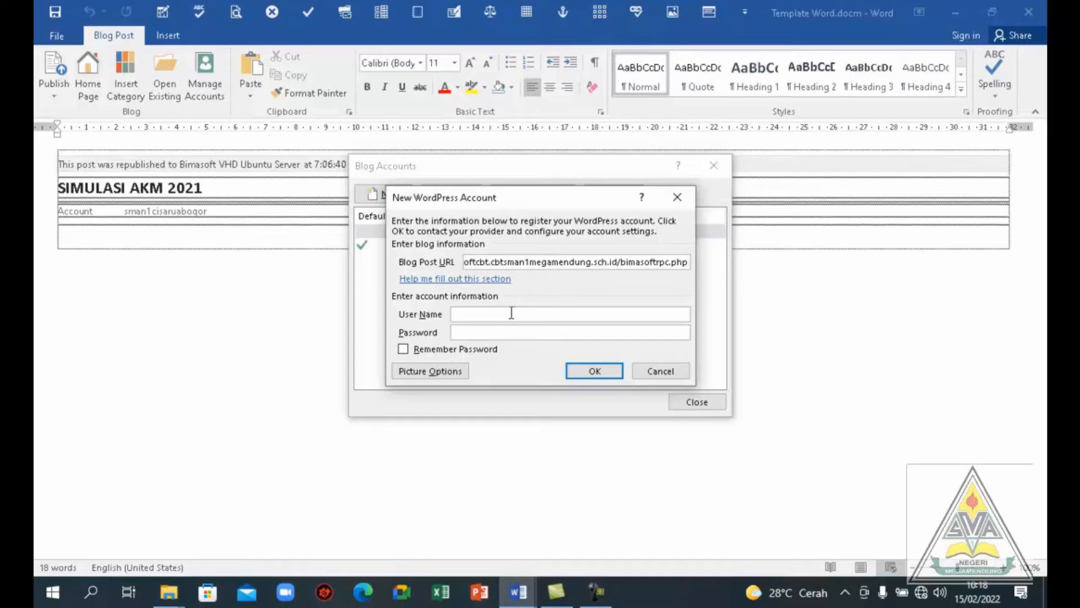
Enter the user name Adminujian and the account password for the WordPress account, and enable Remember Password
{"action": "type", "text": "Adminujian"}
{"action": "left_click", "coordinate": [494, 333]}
{"action": "type", "text": "*******"}
{"action": "left_click", "coordinate": [404, 351]}
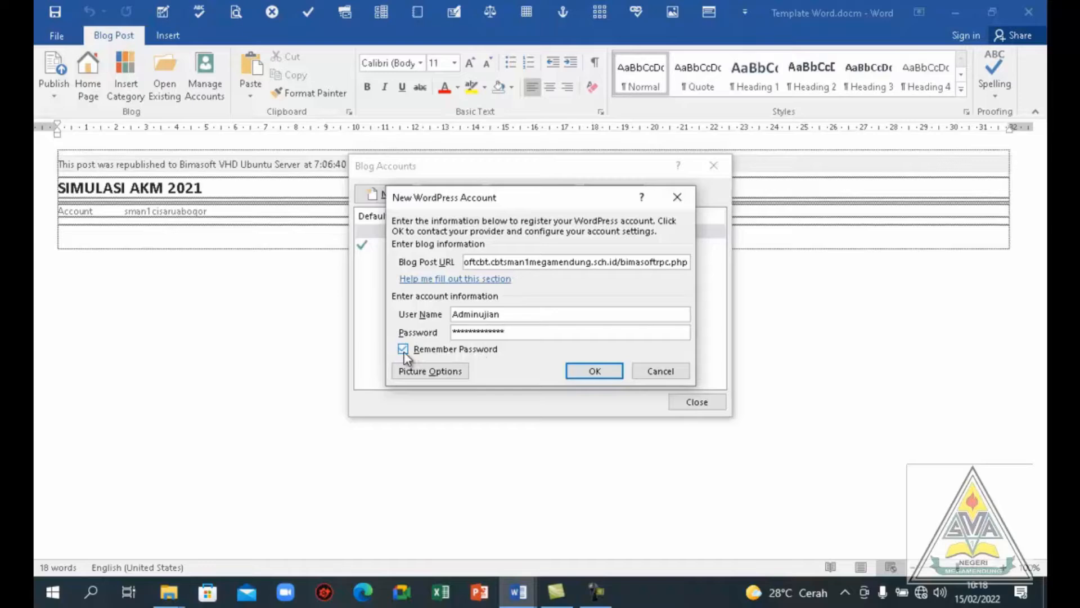
Try to register the new WordPress account with the entered details
{"action": "left_click", "coordinate": [592, 371]}
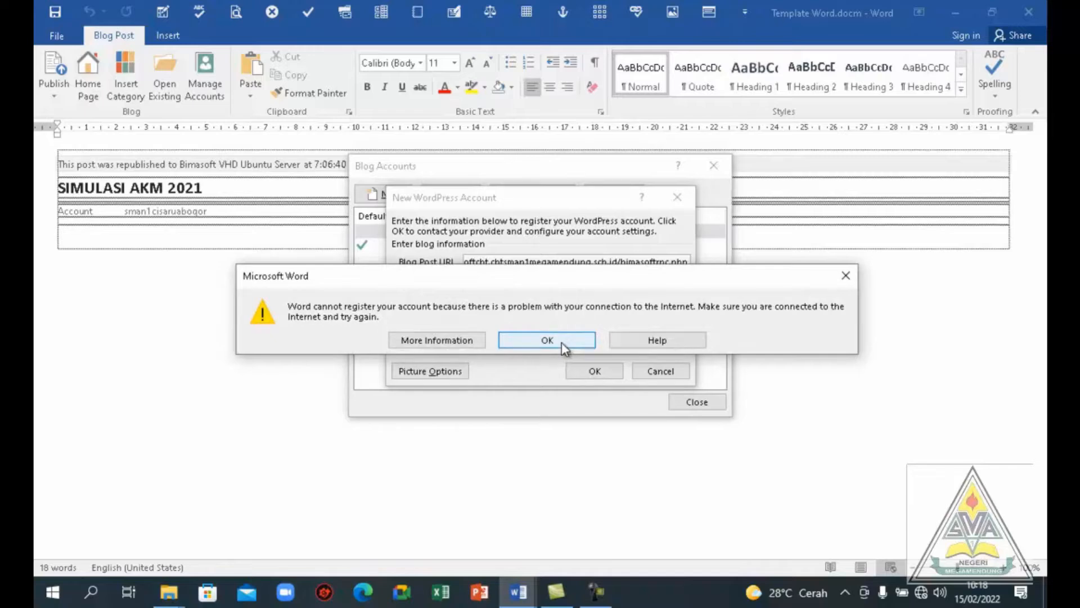
{"action": "left_click", "coordinate": [561, 341]}
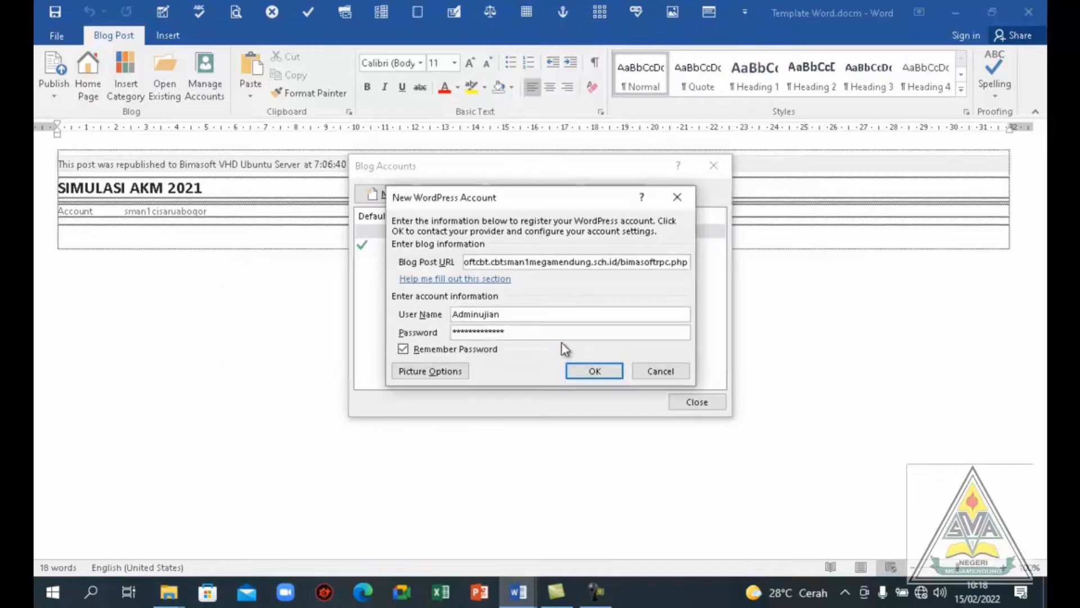
{"action": "left_click", "coordinate": [594, 373]}
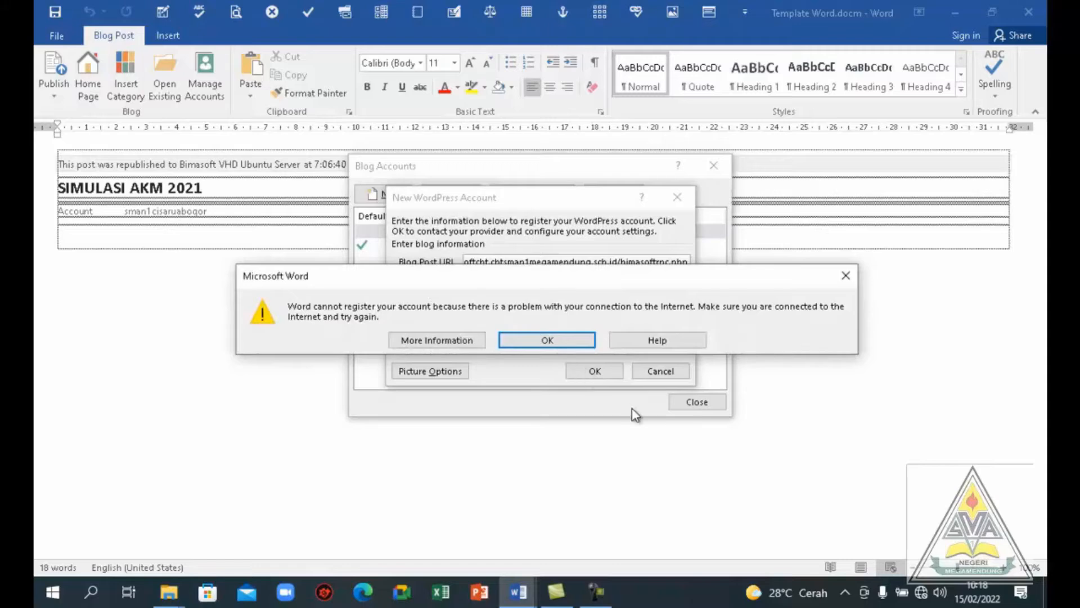
{"action": "left_click", "coordinate": [546, 341]}
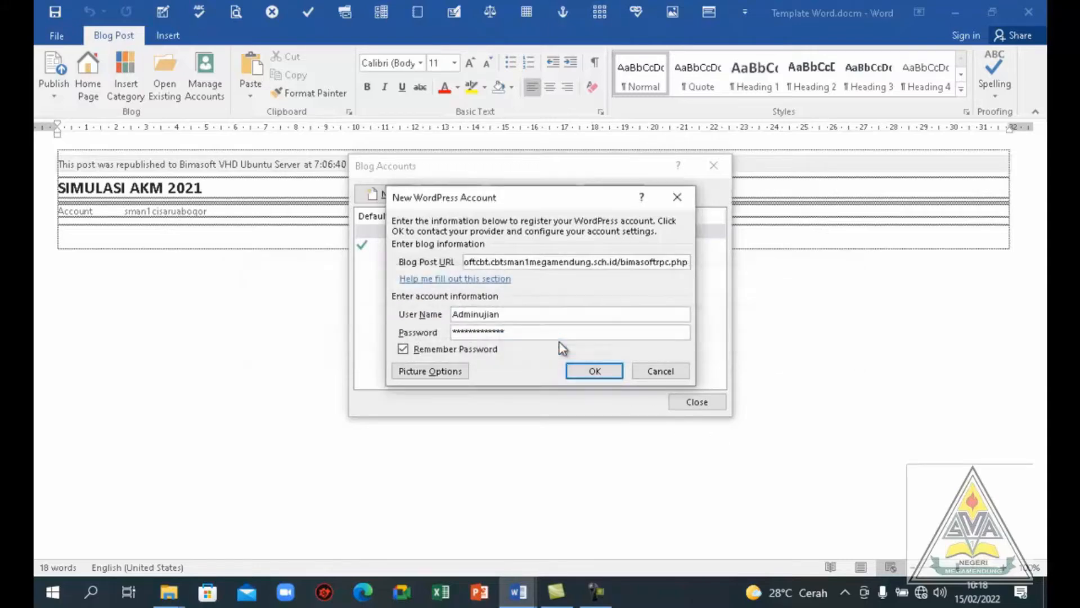
Connect the computer to the Wi-Fi network named "tidak terkoneksi"
{"action": "left_click", "coordinate": [921, 596]}
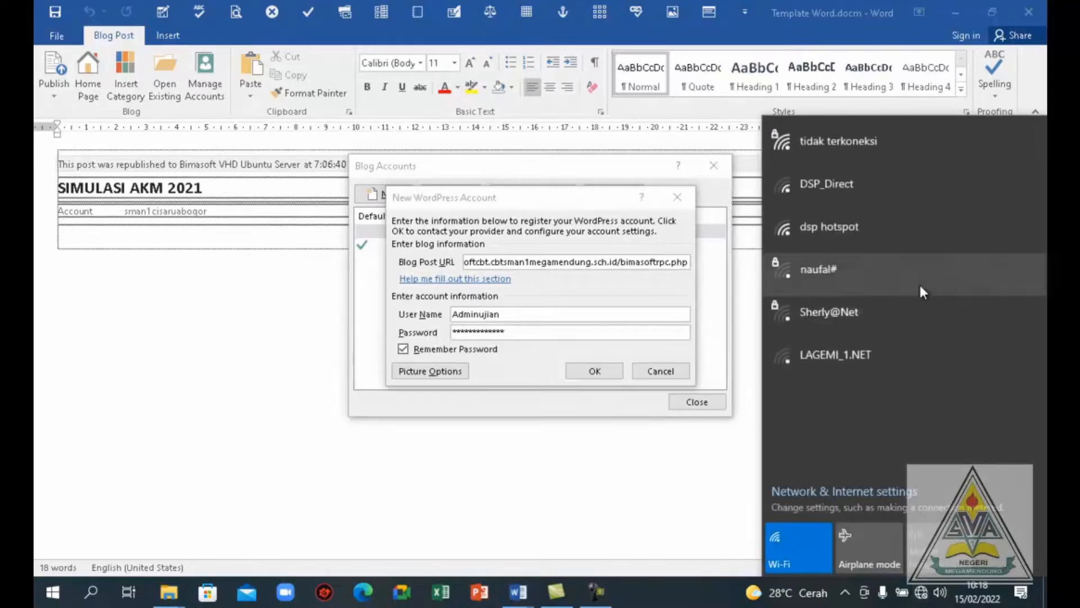
{"action": "left_click", "coordinate": [881, 146]}
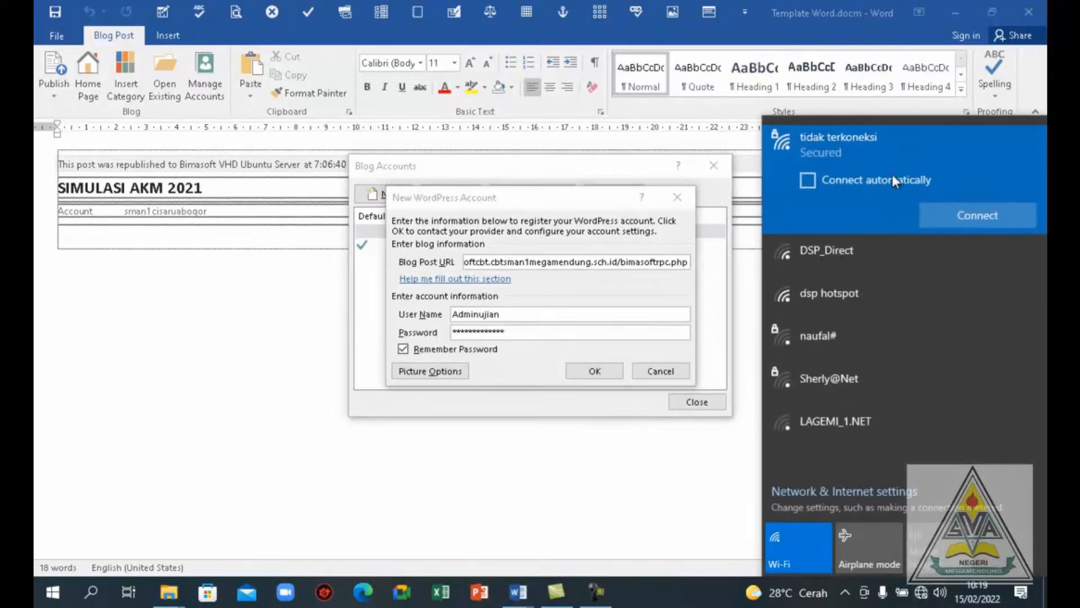
{"action": "left_click", "coordinate": [978, 215]}
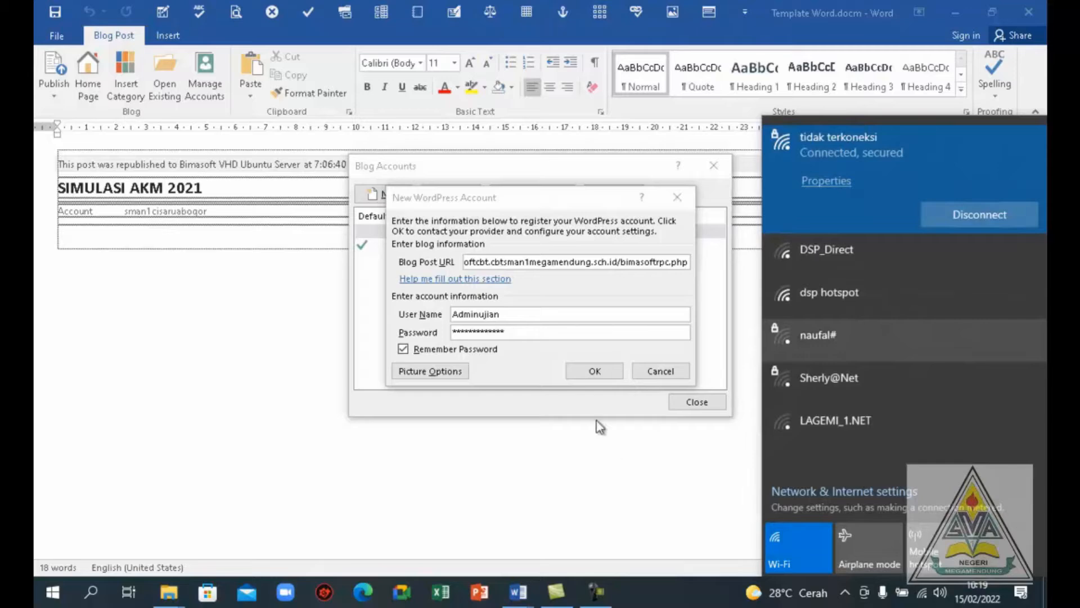
Register the new WordPress account and close the blog account management
{"action": "left_click", "coordinate": [599, 374]}
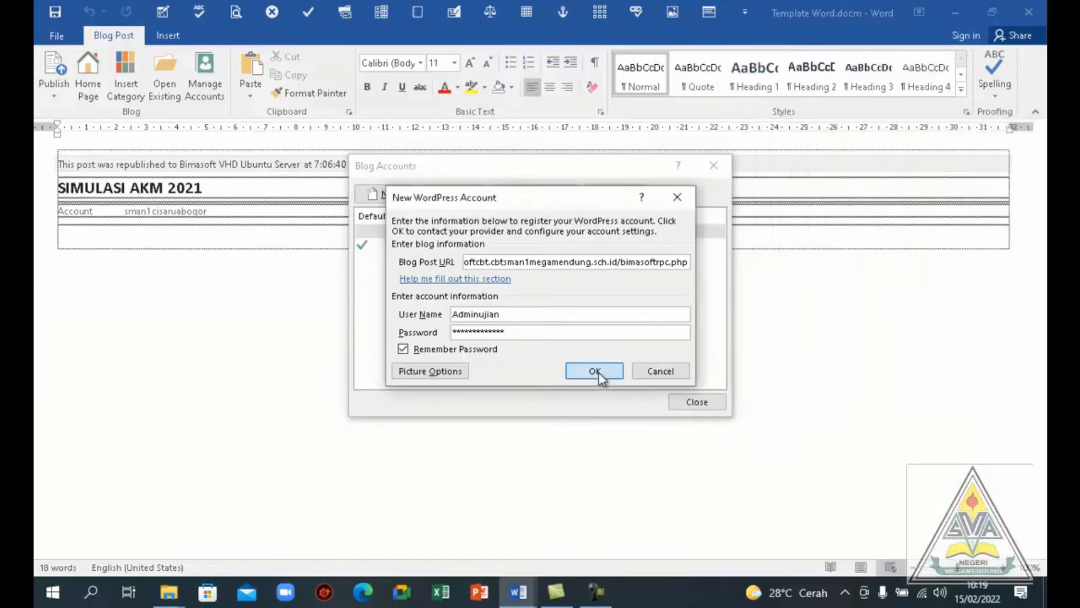
{"action": "left_click", "coordinate": [598, 372]}
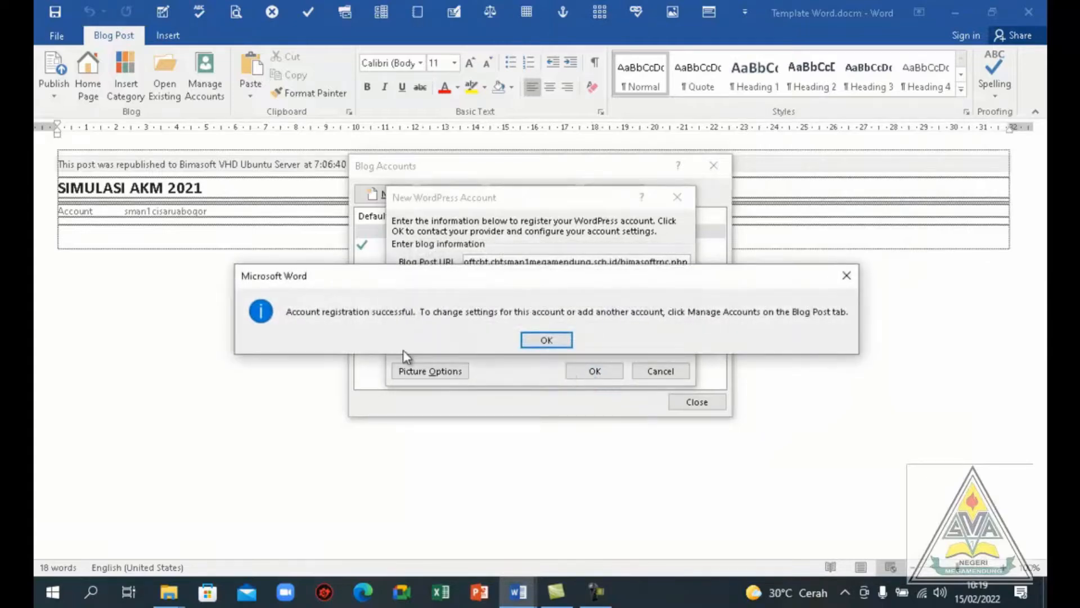
{"action": "left_click", "coordinate": [538, 341]}
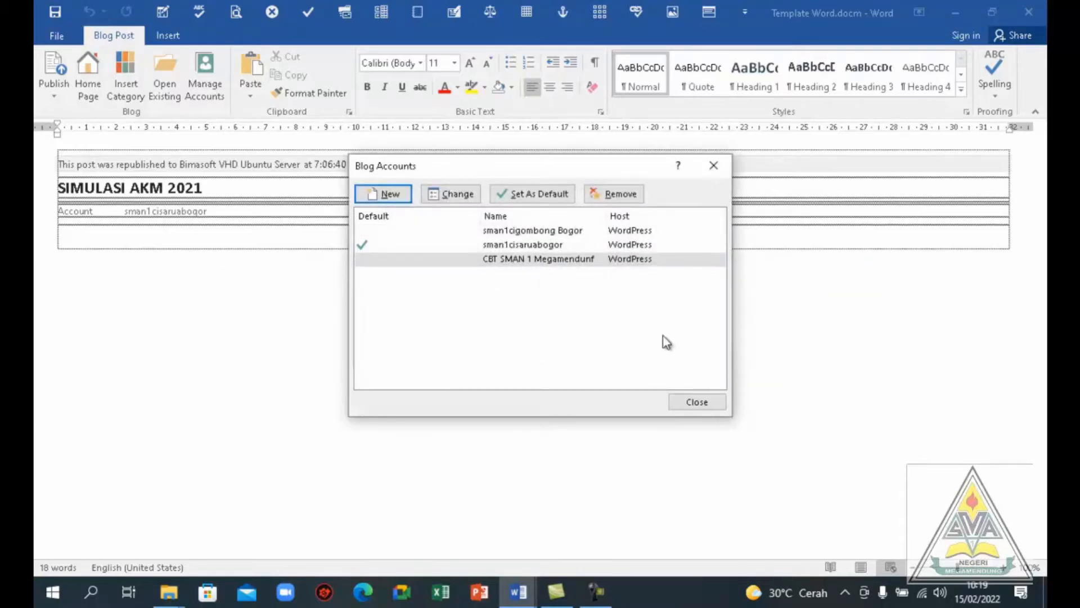
{"action": "left_click", "coordinate": [684, 400]}
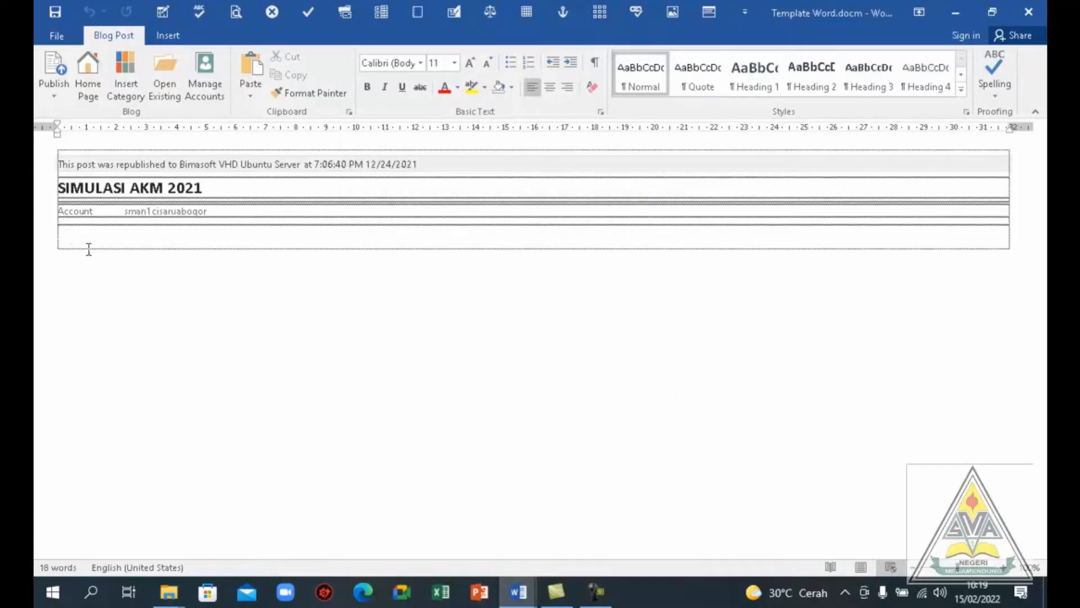
{"action": "left_click", "coordinate": [167, 36]}
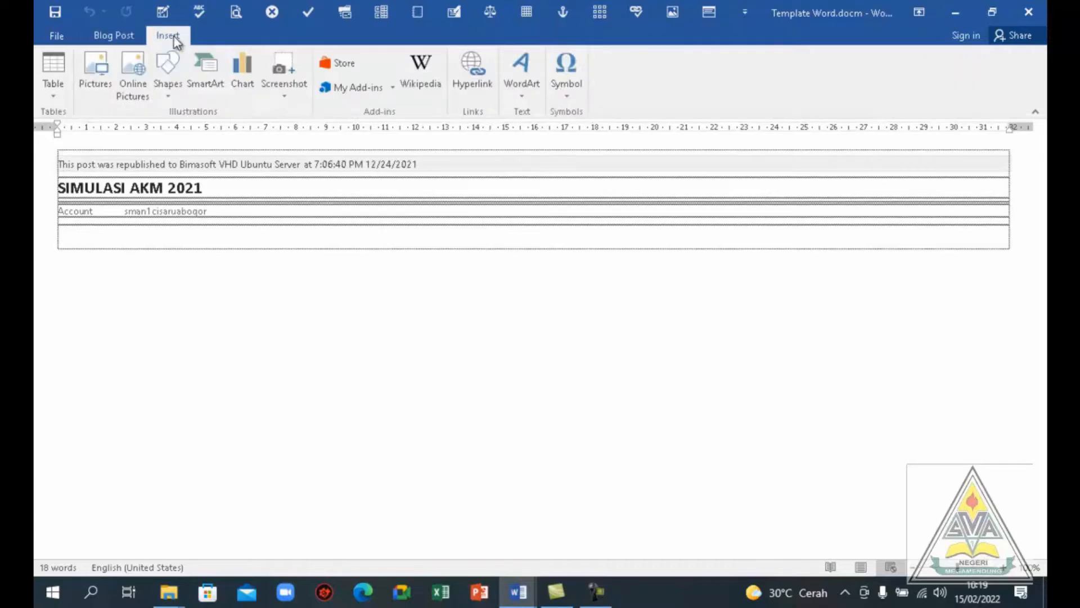
{"action": "left_click", "coordinate": [54, 70]}
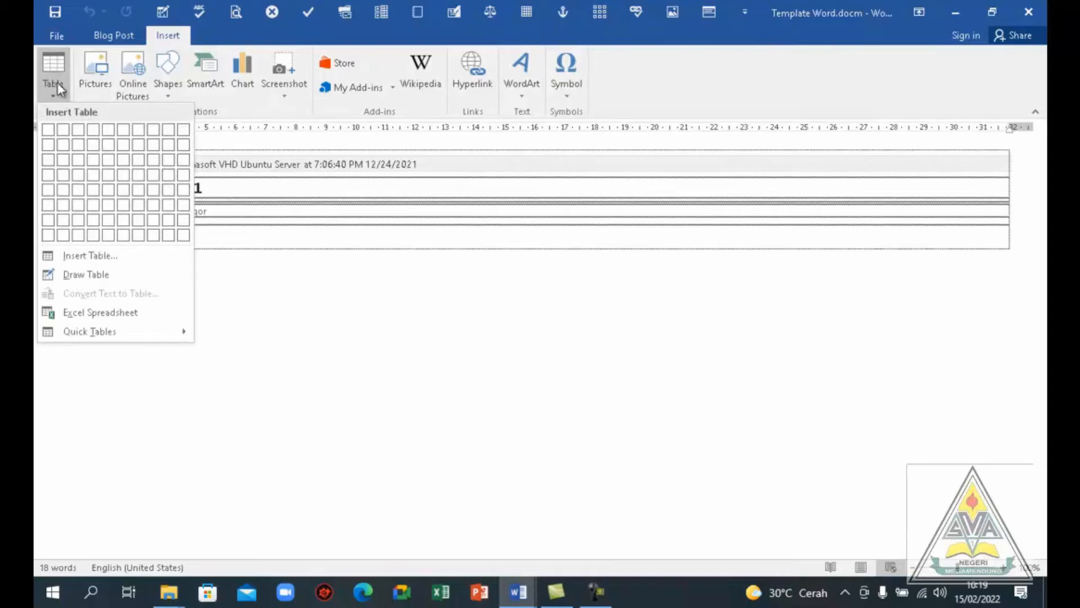
{"action": "left_click", "coordinate": [47, 133]}
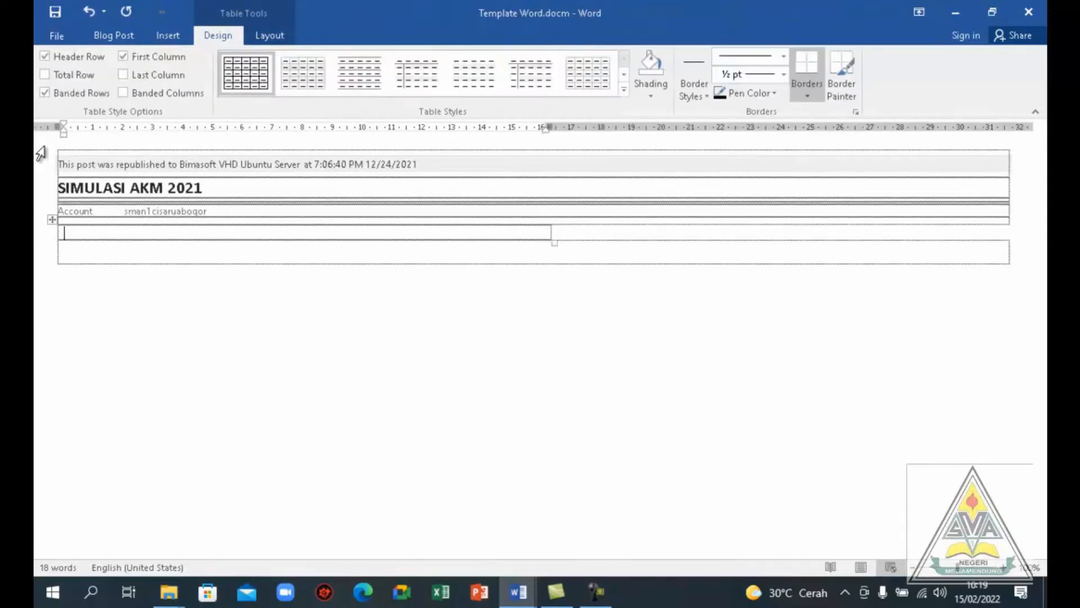
{"action": "key", "text": "ctrl+z"}
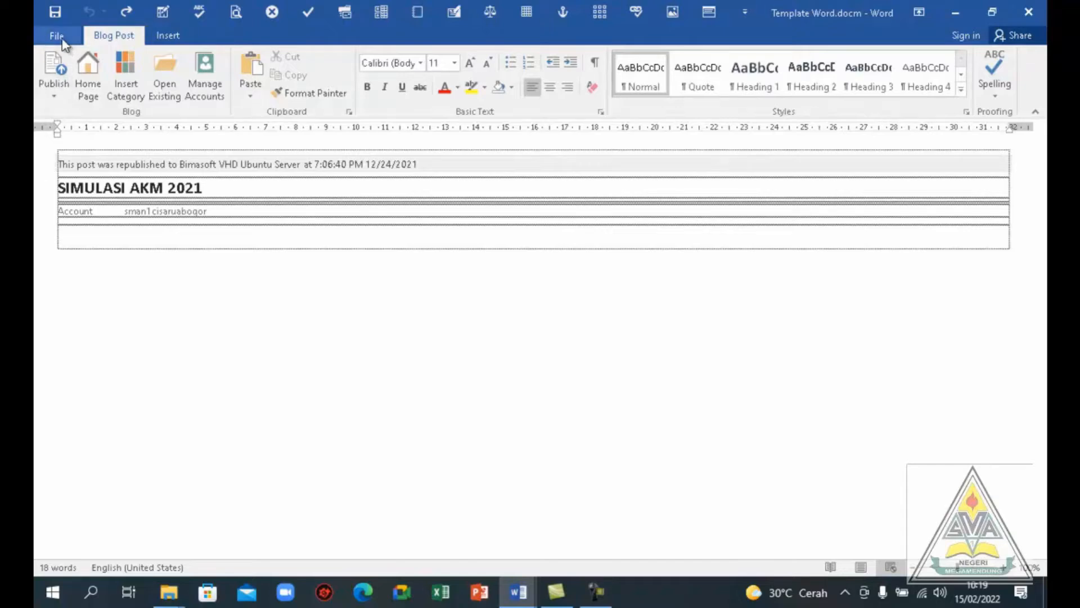
Insert a table with three columns and six rows in the body of the SIMULASI AKM 2021 post
{"action": "left_click", "coordinate": [173, 37]}
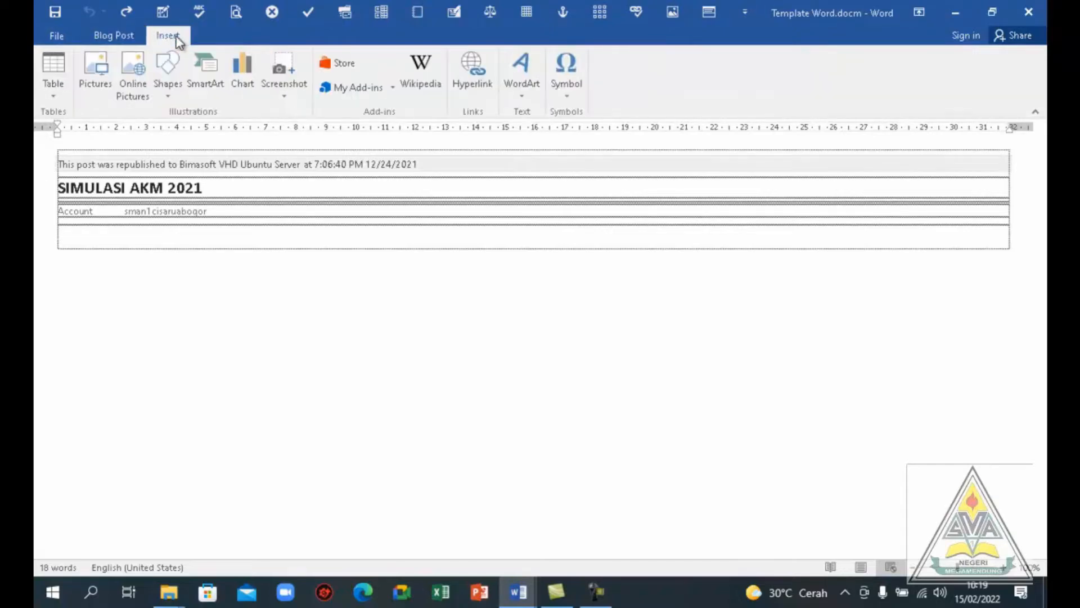
{"action": "left_click", "coordinate": [54, 67]}
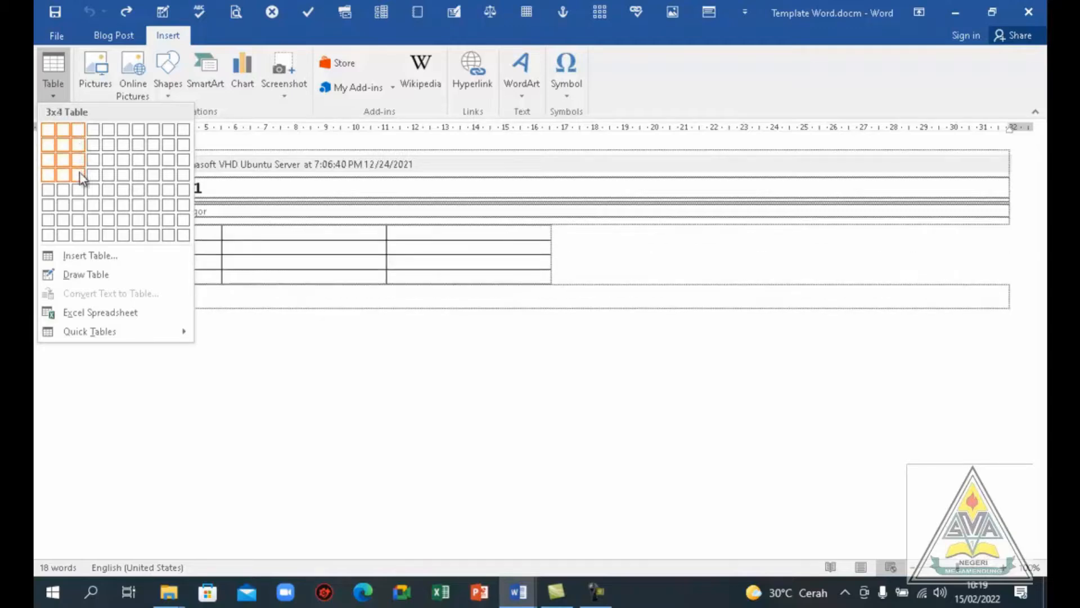
{"action": "left_click", "coordinate": [78, 204]}
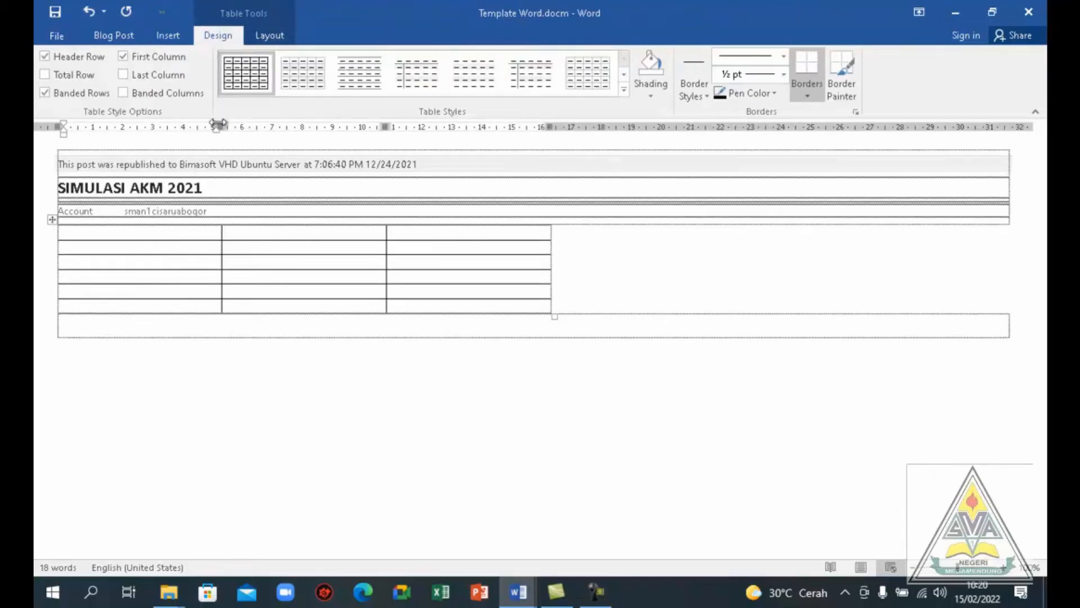
Narrow the table's first column to about 1 cm for the question numbers
{"action": "left_click_drag", "start_coordinate": [217, 127], "coordinate": [102, 147]}
{"action": "left_click_drag", "start_coordinate": [98, 148], "coordinate": [81, 232]}
{"action": "left_click_drag", "start_coordinate": [116, 230], "coordinate": [107, 234]}
{"action": "key", "text": "ctrl+z"}
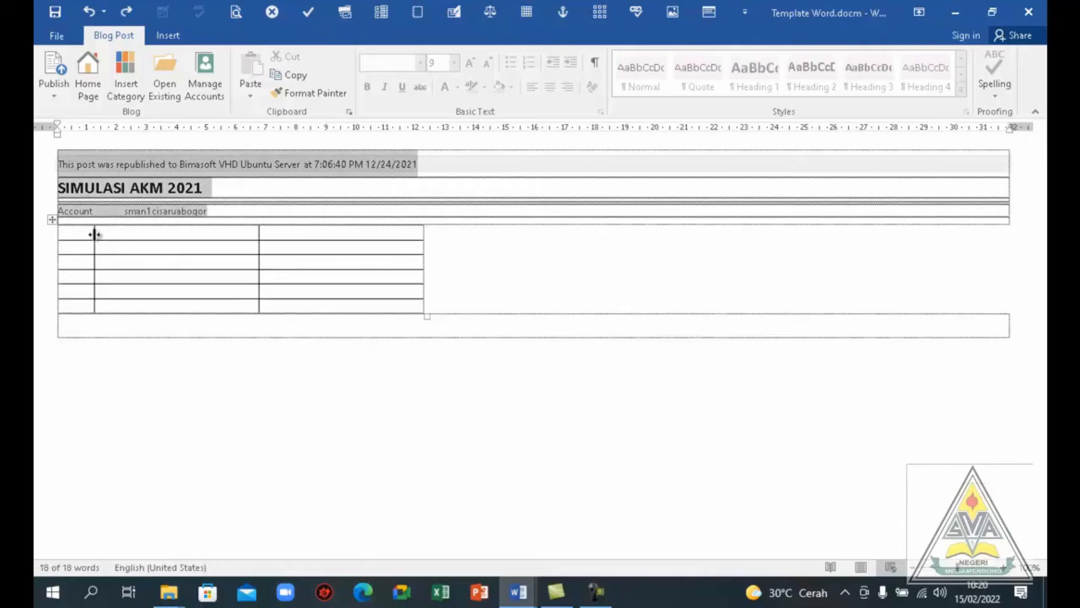
{"action": "left_click", "coordinate": [88, 232]}
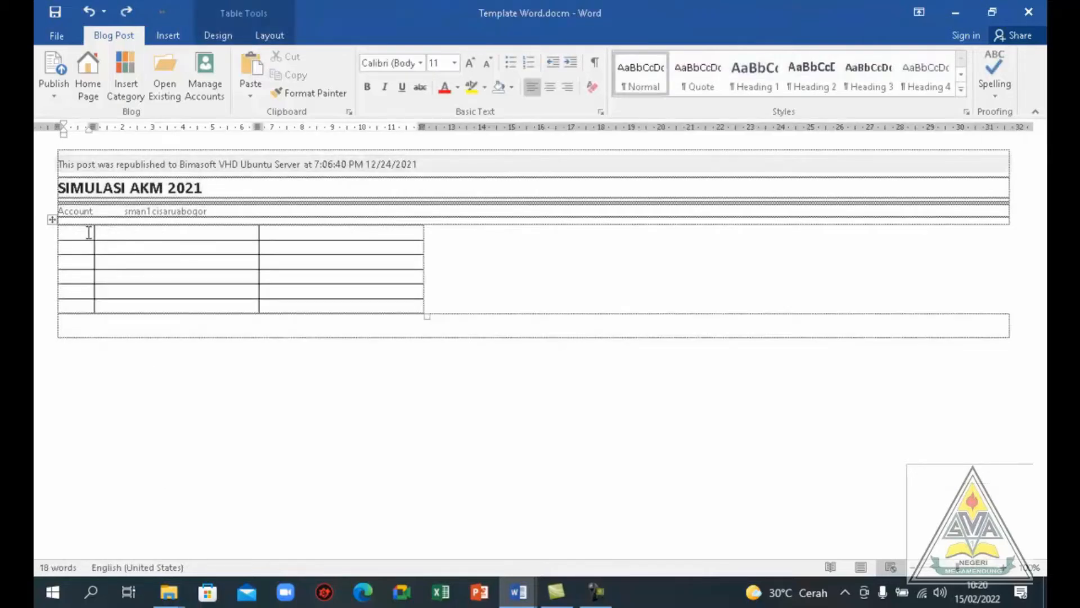
{"action": "type", "text": "no"}
{"action": "double_click", "coordinate": [87, 237]}
{"action": "left_click", "coordinate": [83, 238]}
Merge the second and third cells of the table's first row into one cell for the question text
{"action": "left_click", "coordinate": [234, 235]}
{"action": "left_click_drag", "start_coordinate": [249, 231], "coordinate": [278, 230]}
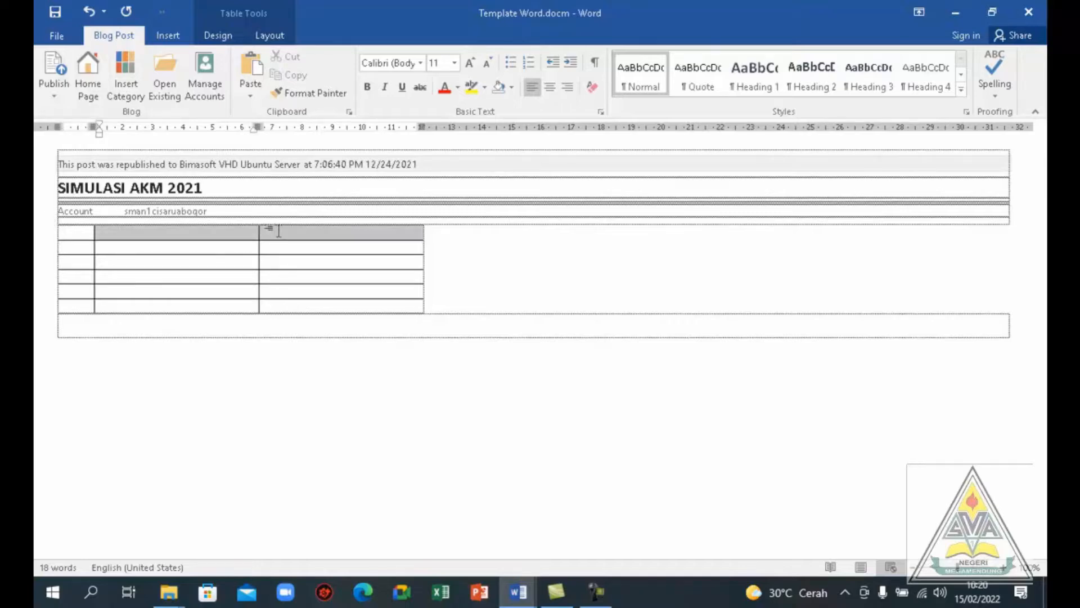
{"action": "left_click", "coordinate": [280, 231]}
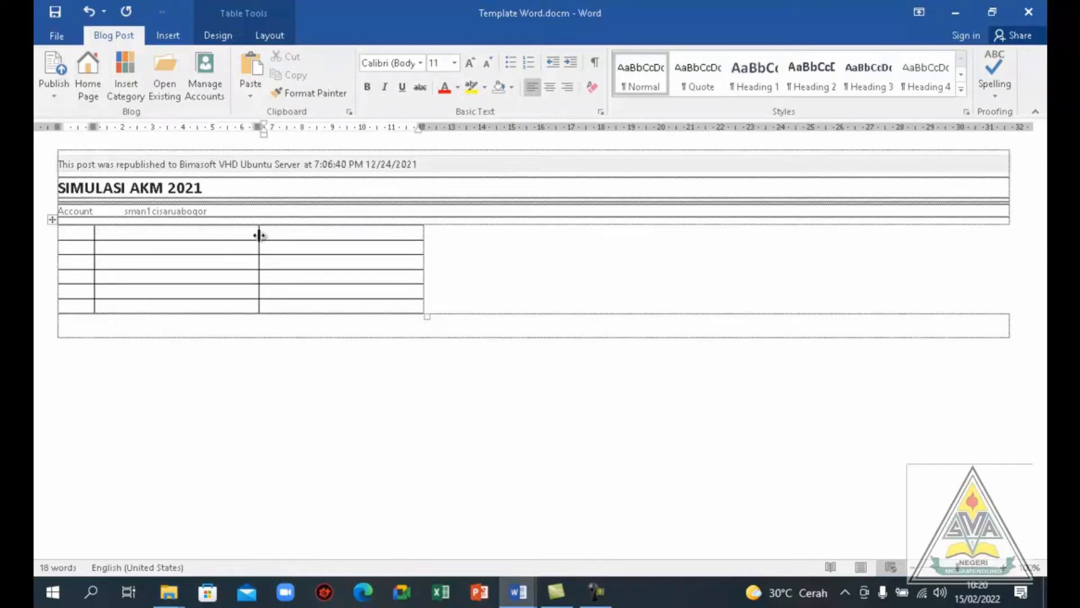
{"action": "left_click_drag", "start_coordinate": [255, 232], "coordinate": [263, 234]}
{"action": "left_click", "coordinate": [273, 233]}
{"action": "right_click", "coordinate": [265, 235]}
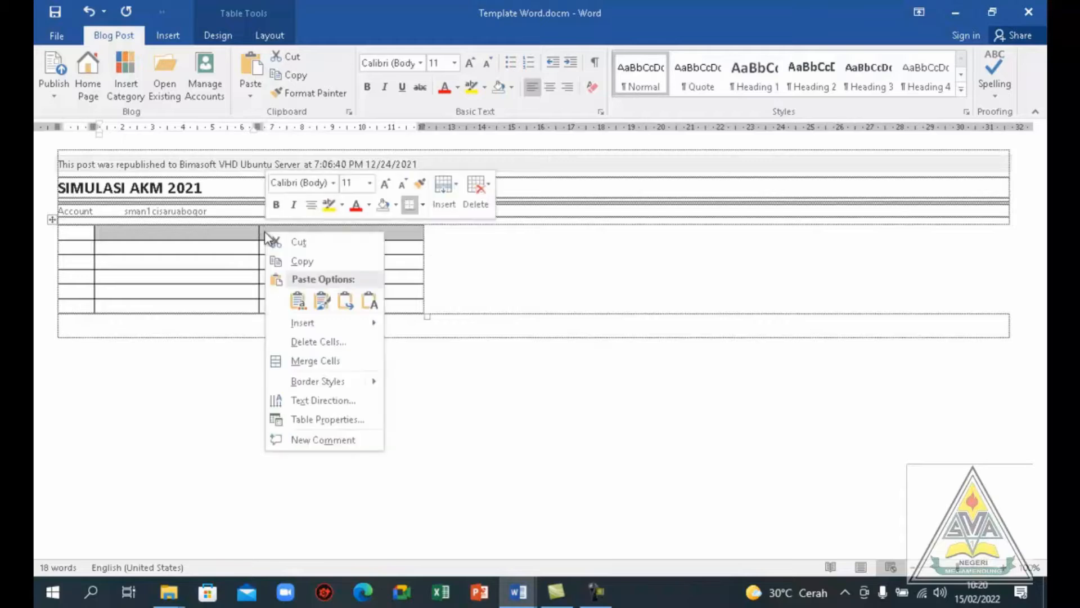
{"action": "left_click", "coordinate": [298, 361]}
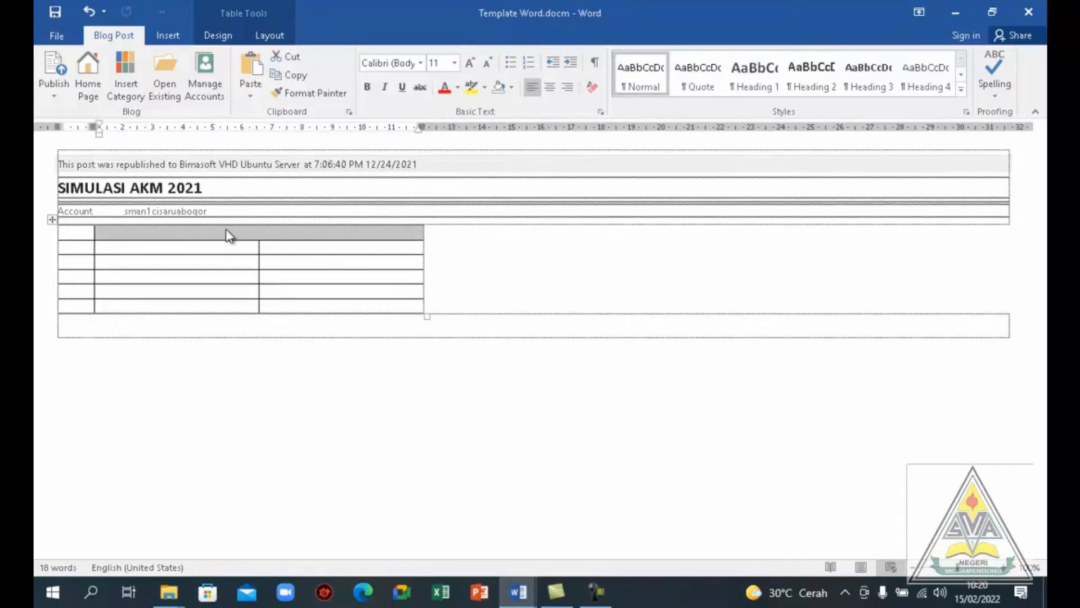
Narrow the table's second column to about 1 cm for the answer letters
{"action": "left_click", "coordinate": [52, 220]}
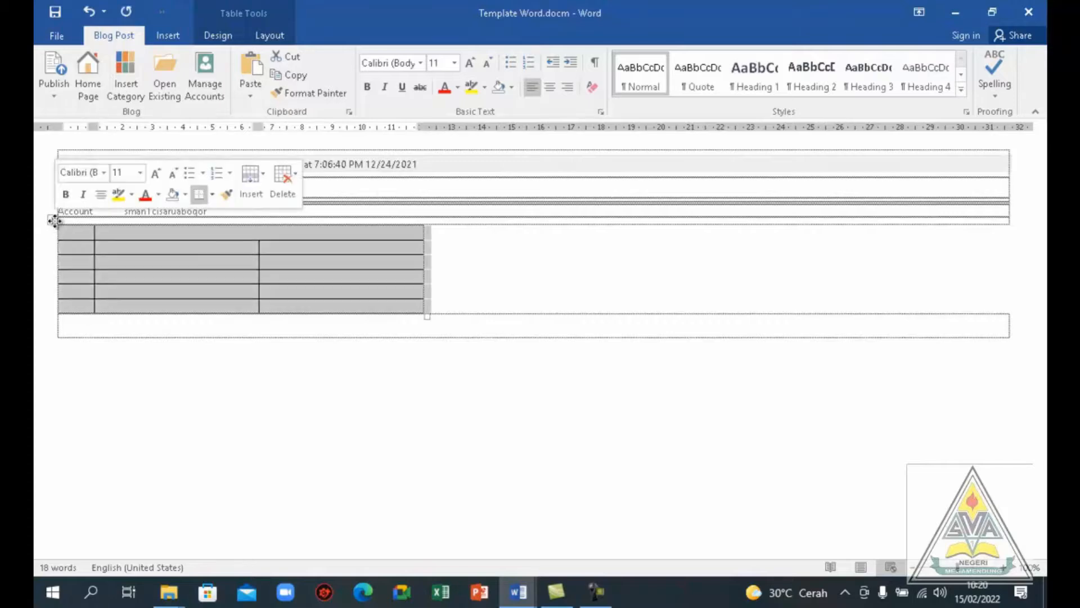
{"action": "left_click", "coordinate": [217, 263]}
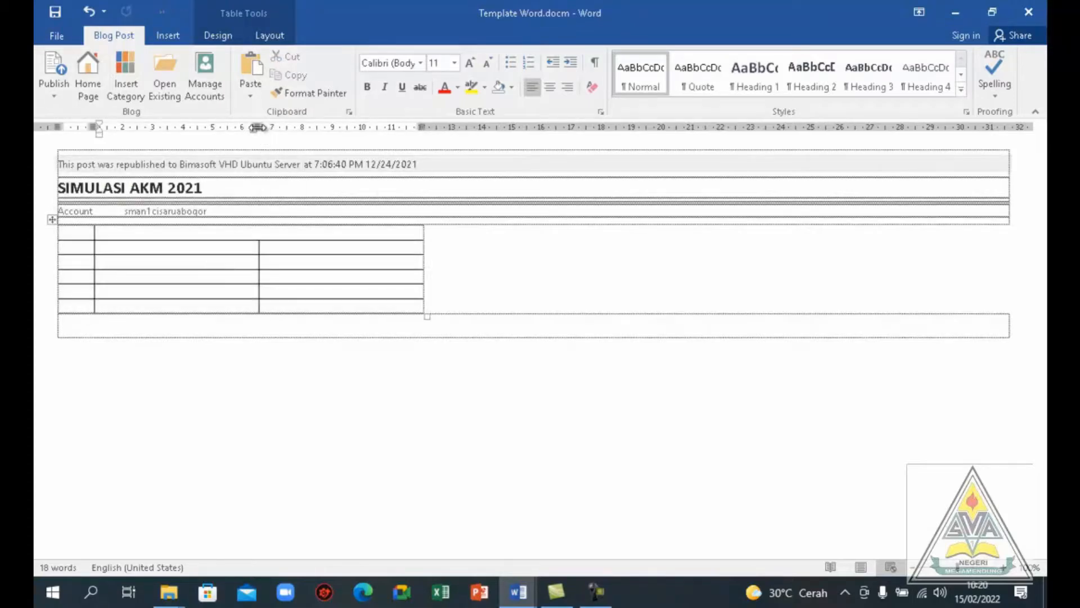
{"action": "left_click_drag", "start_coordinate": [257, 127], "coordinate": [123, 139]}
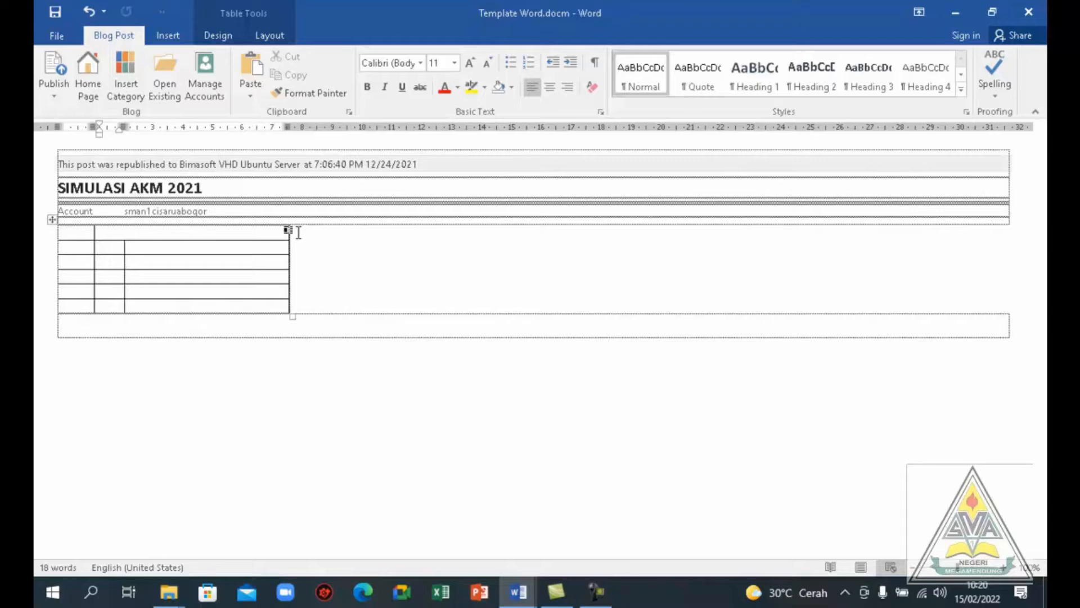
Number the first row 1 and fill its merged cell with question 5's text copied from Template soal PAS matematika wajib kls X.docm
{"action": "left_click", "coordinate": [82, 234]}
{"action": "type", "text": "1"}
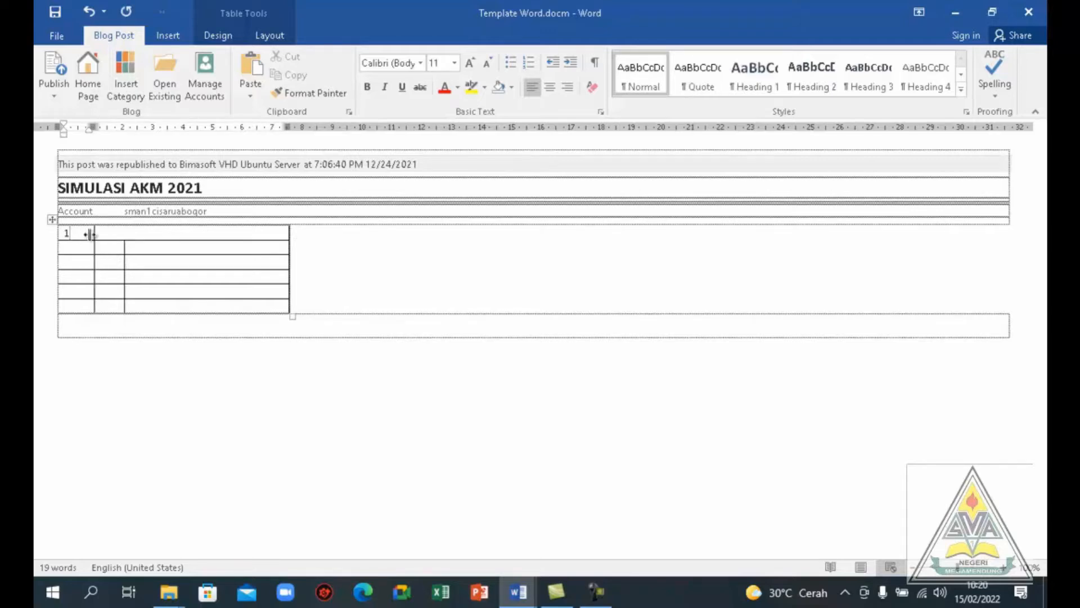
{"action": "left_click", "coordinate": [106, 233]}
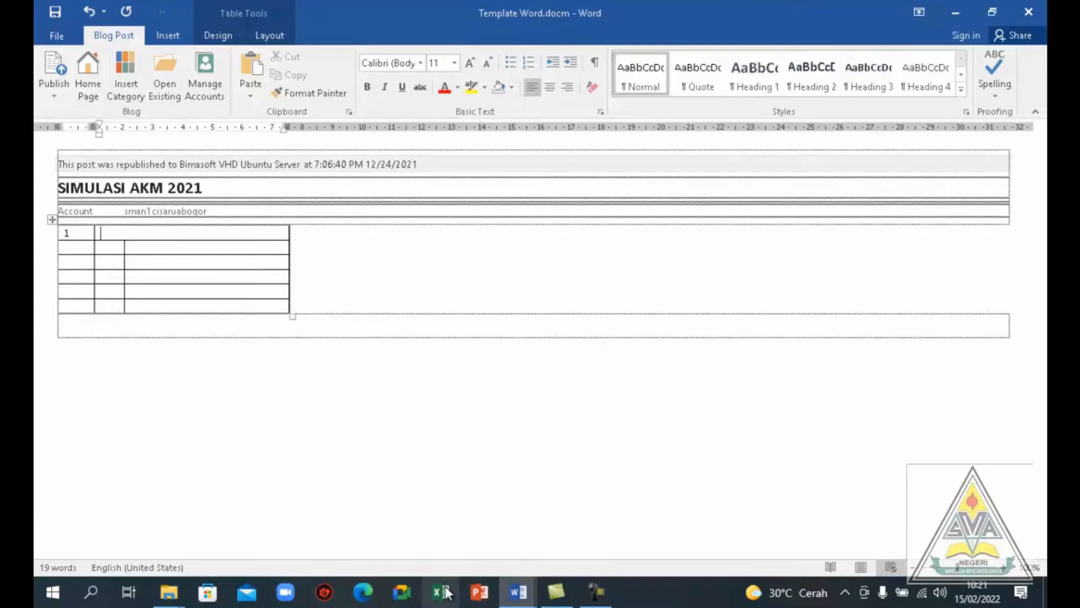
{"action": "mouse_move", "coordinate": [516, 600]}
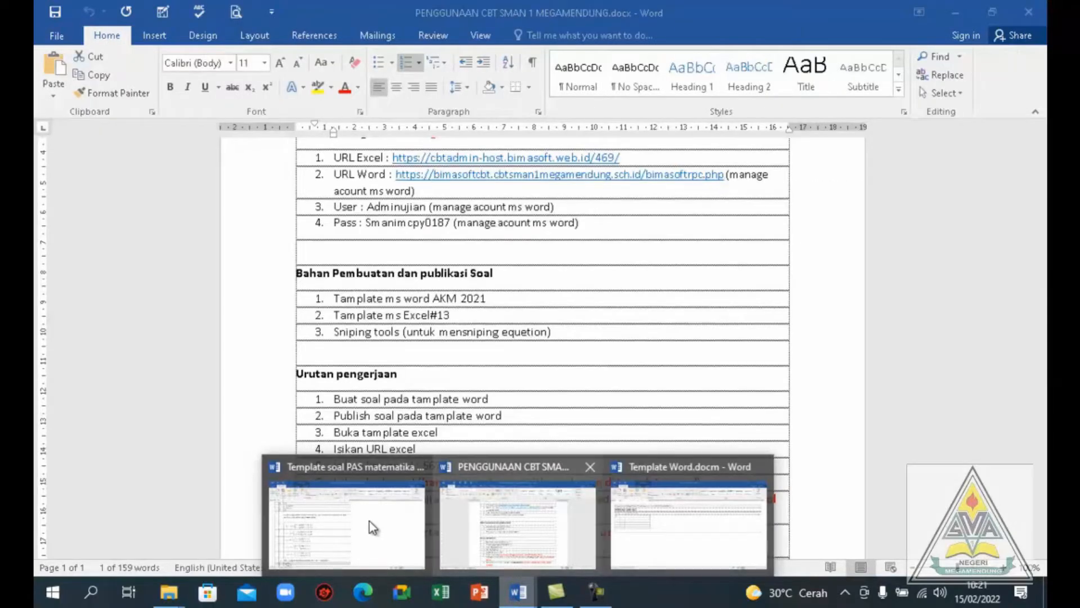
{"action": "left_click", "coordinate": [369, 521]}
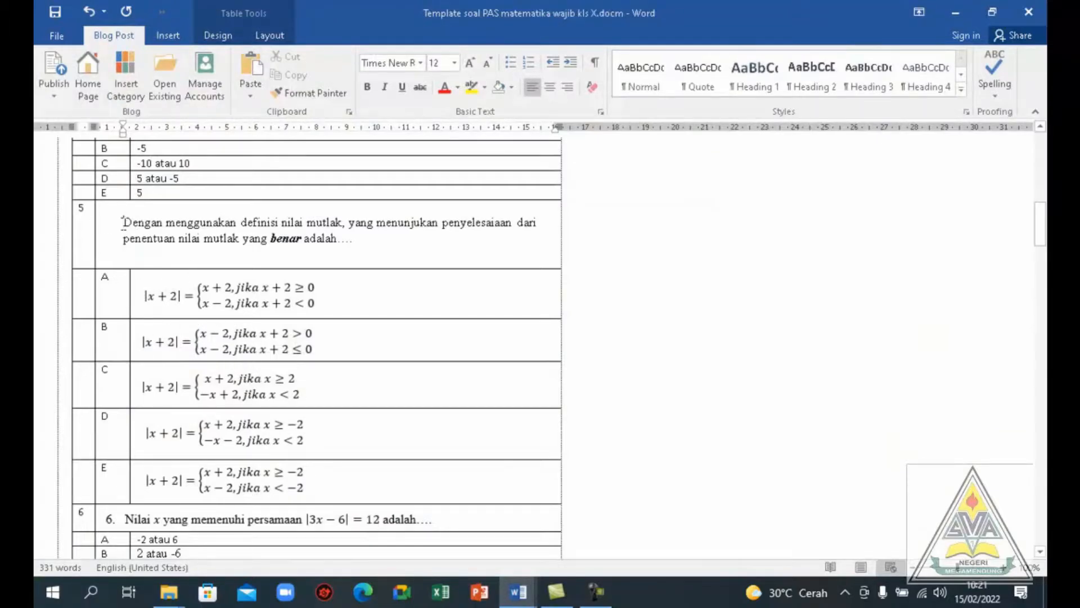
{"action": "left_click_drag", "start_coordinate": [123, 224], "coordinate": [356, 256]}
{"action": "key", "text": "ctrl+c"}
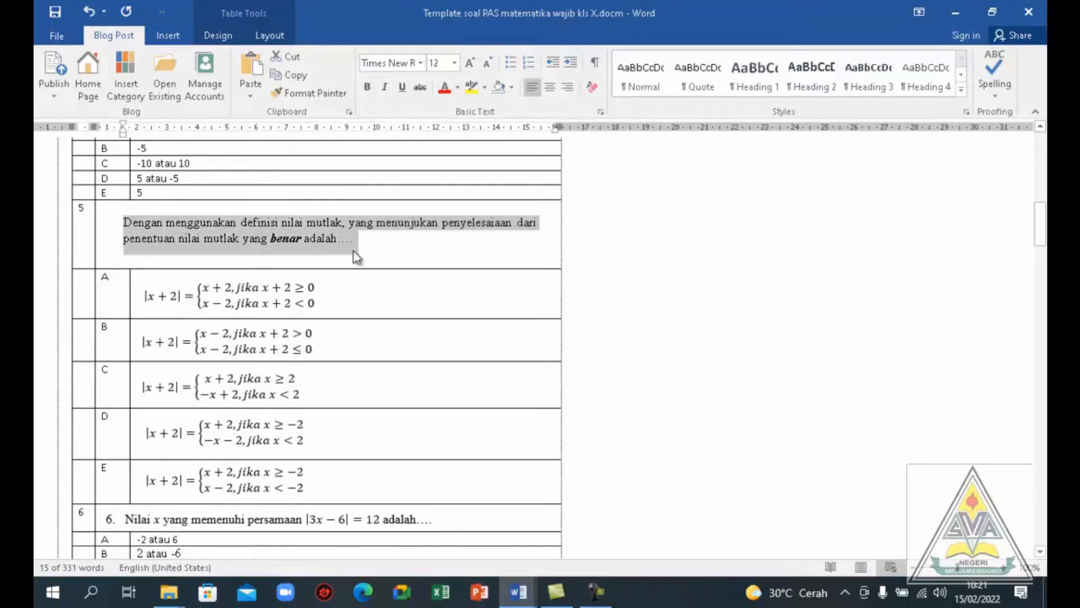
{"action": "key", "text": "alt+Tab"}
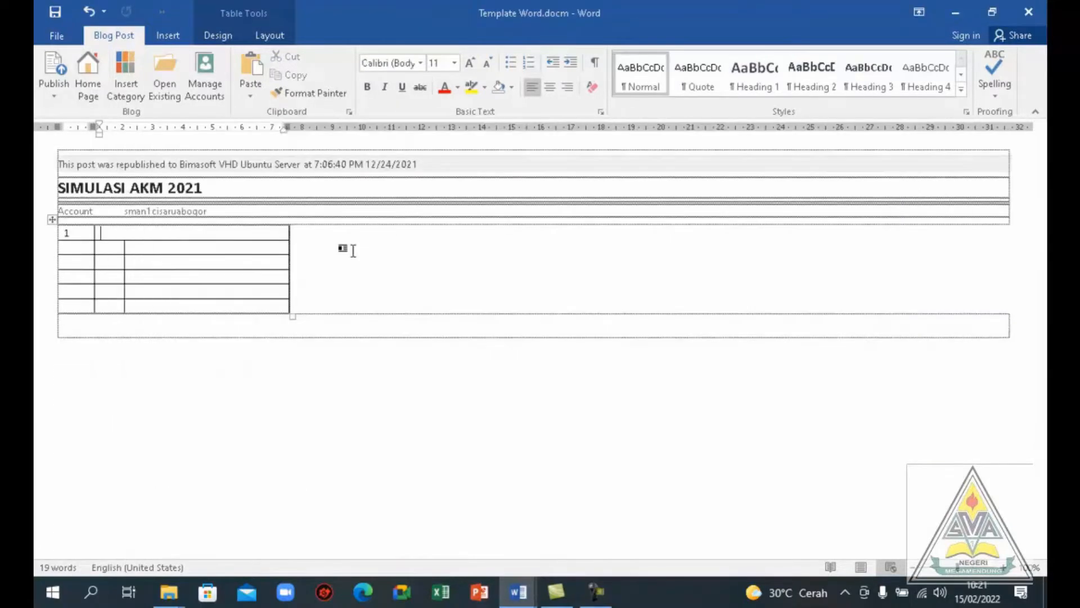
{"action": "key", "text": "ctrl+v"}
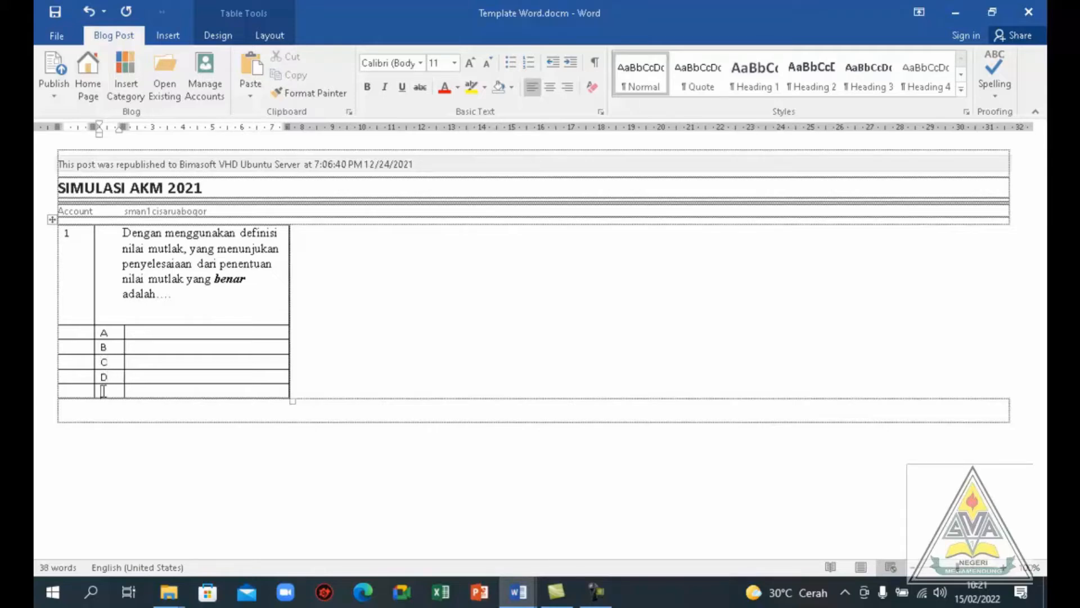
Place the cursor in answer A's empty cell, then open Snipping Tool and move its window clear of the taskbar
{"action": "left_click", "coordinate": [139, 332]}
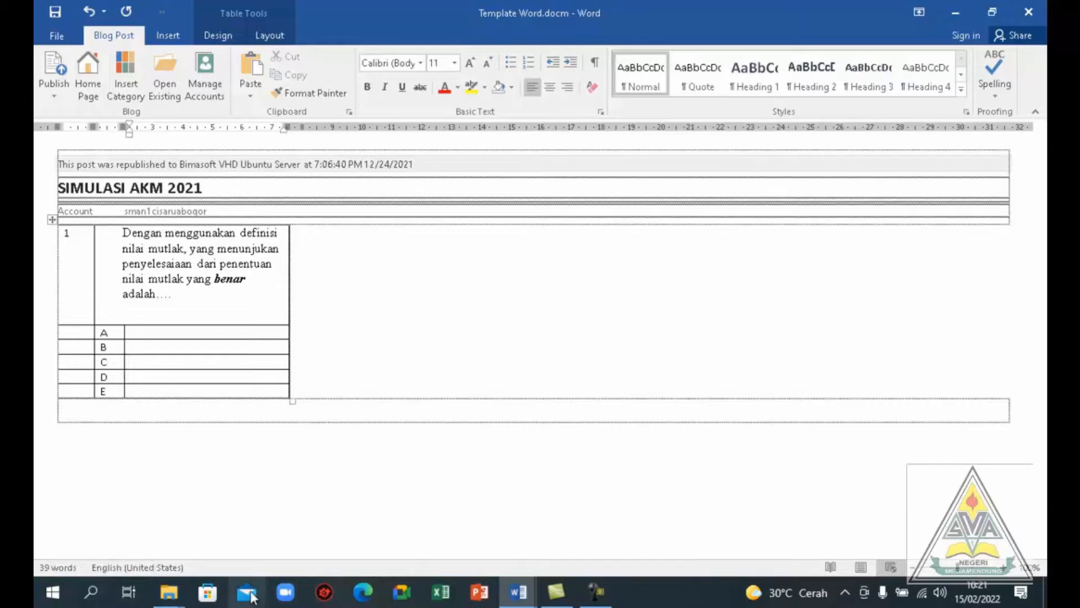
{"action": "left_click", "coordinate": [93, 592]}
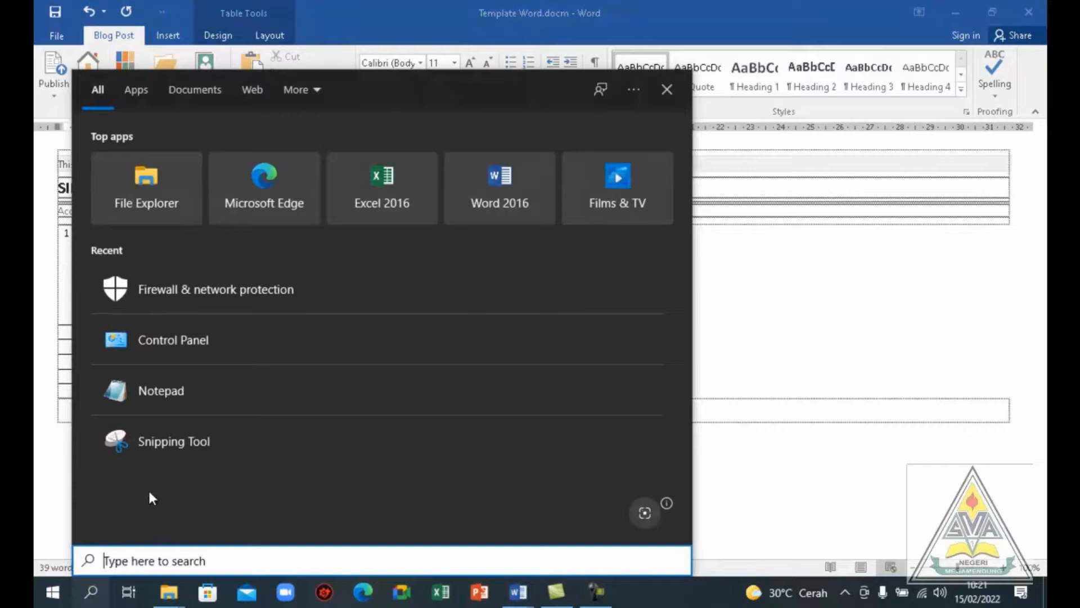
{"action": "left_click", "coordinate": [187, 444]}
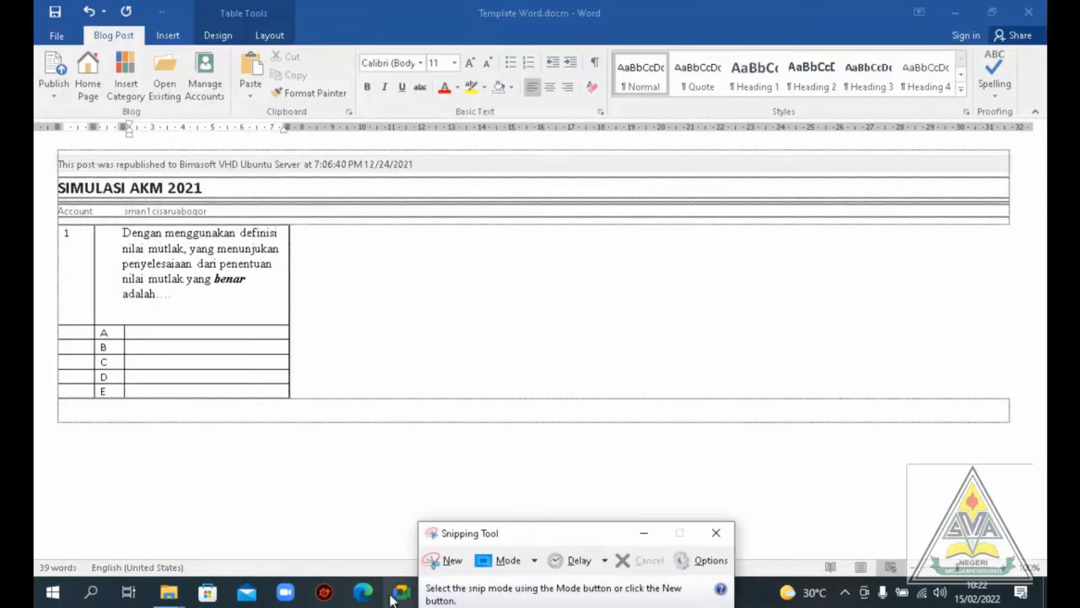
{"action": "left_click_drag", "start_coordinate": [552, 534], "coordinate": [722, 492]}
Snip question 5's option A formula from Template soal PAS matematika wajib kls X.docm and paste the image into answer A's cell in Template Word.docm
{"action": "mouse_move", "coordinate": [519, 591]}
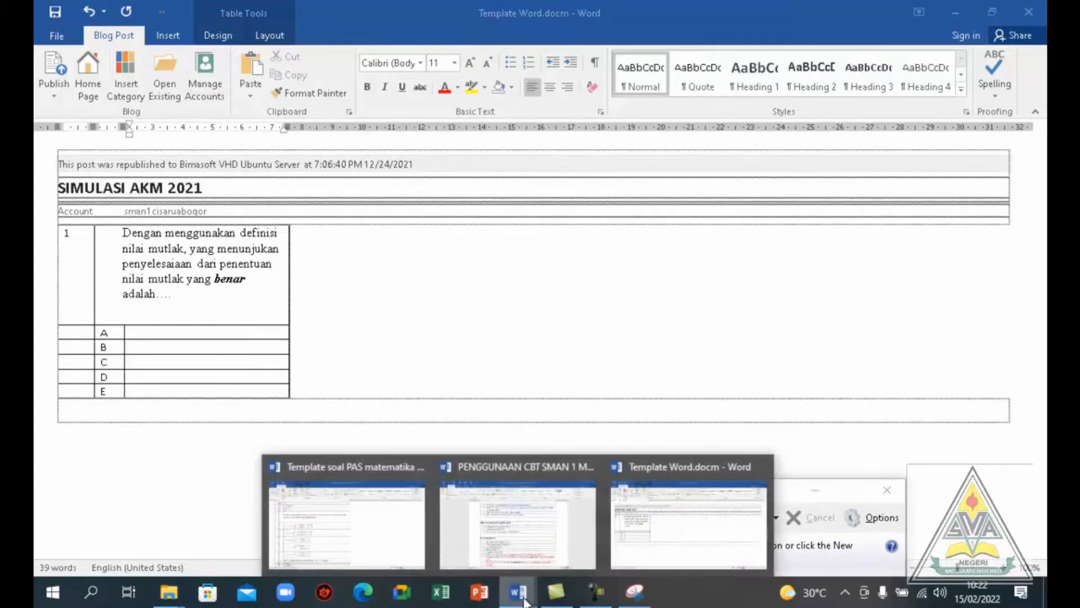
{"action": "left_click", "coordinate": [393, 534]}
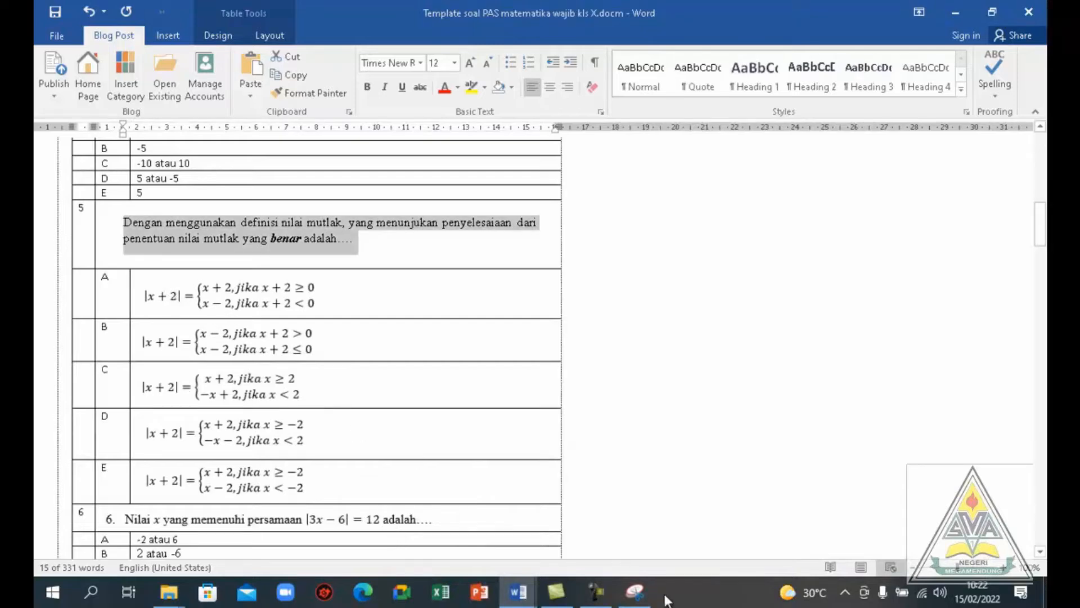
{"action": "left_click", "coordinate": [639, 597]}
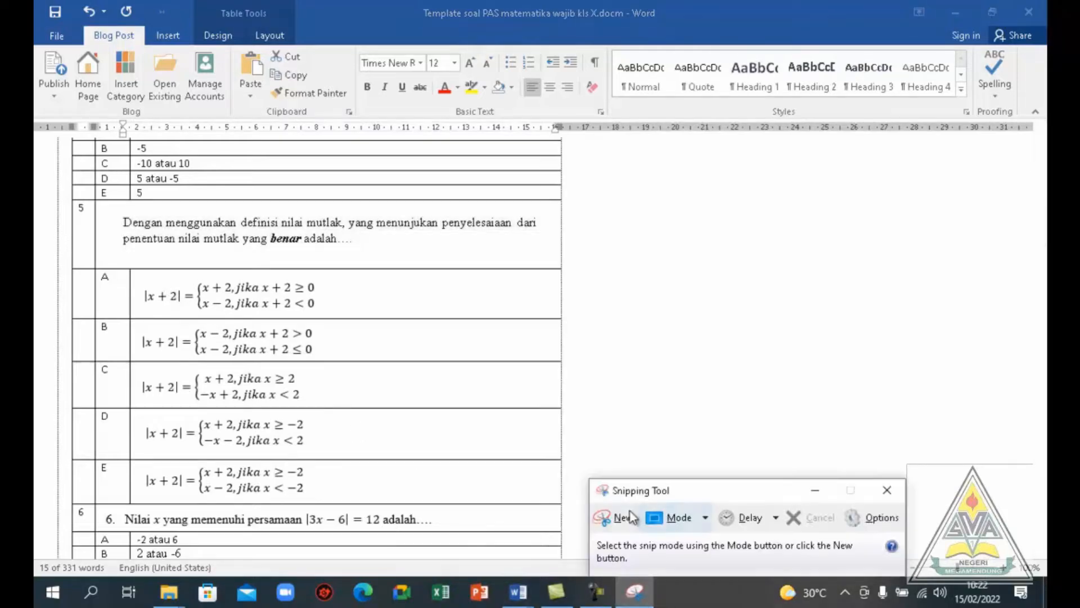
{"action": "left_click", "coordinate": [620, 514]}
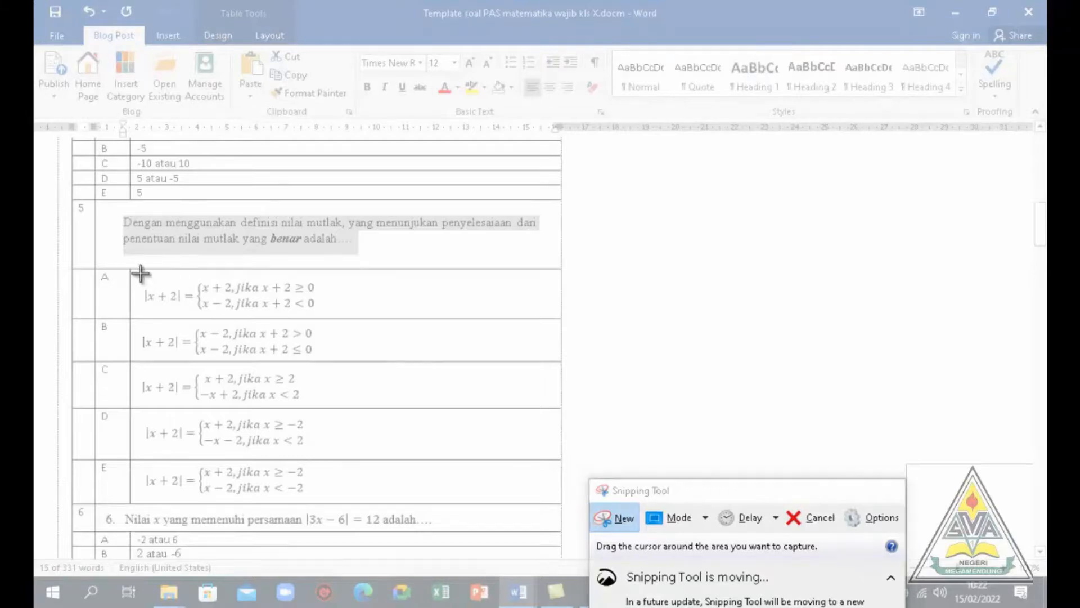
{"action": "left_click_drag", "start_coordinate": [140, 273], "coordinate": [335, 316]}
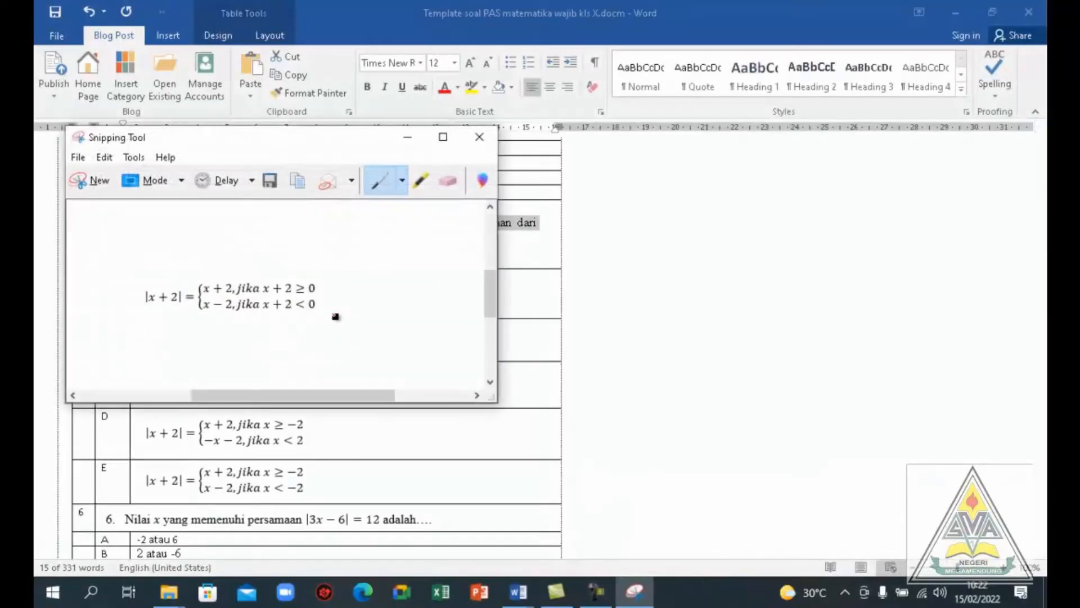
{"action": "left_click", "coordinate": [302, 185]}
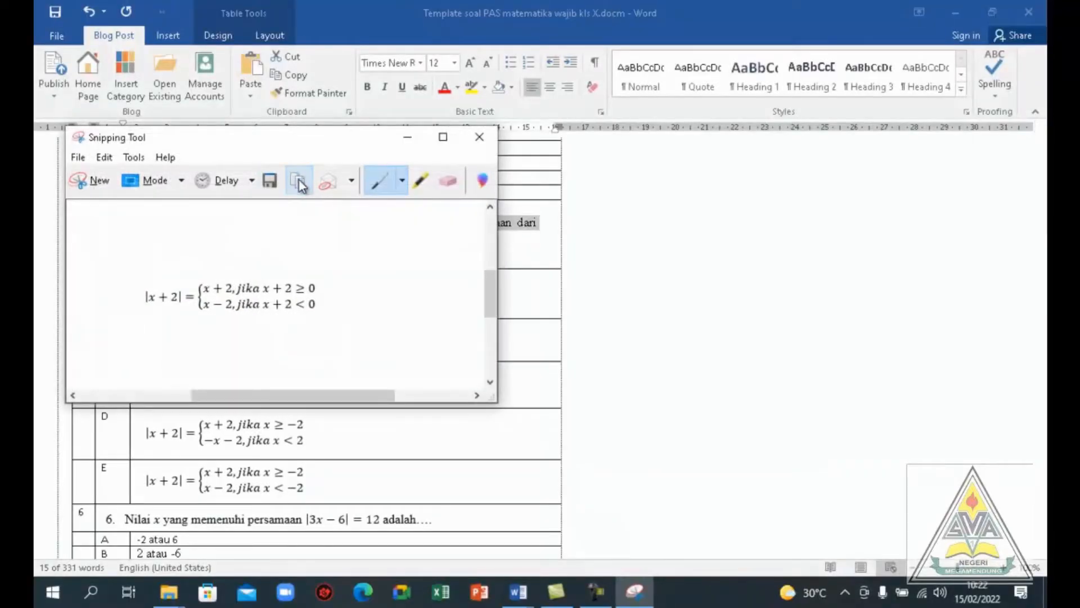
{"action": "left_click", "coordinate": [529, 598]}
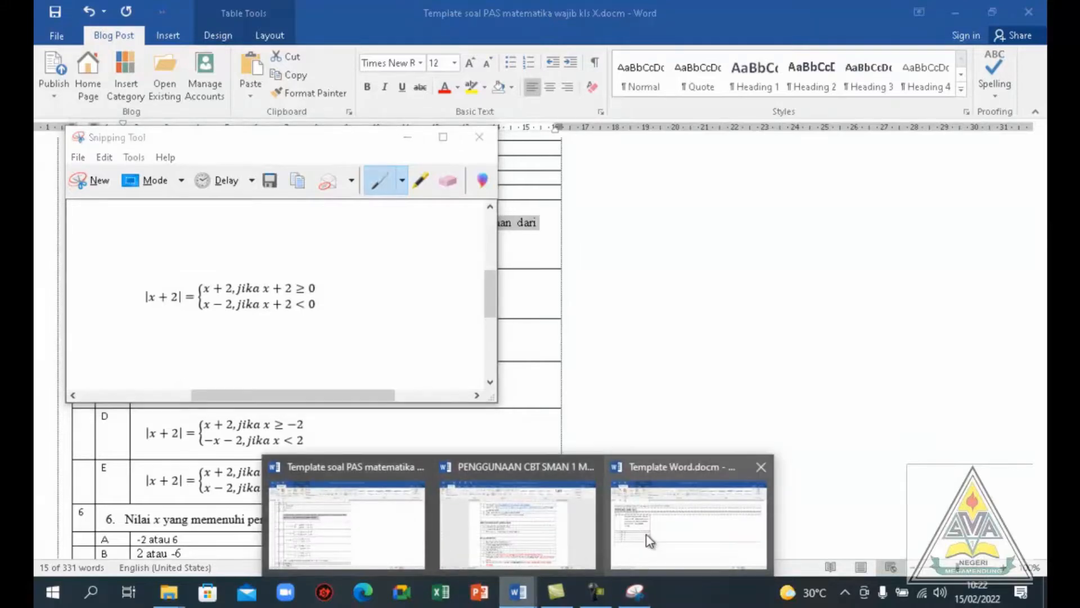
{"action": "left_click", "coordinate": [649, 541]}
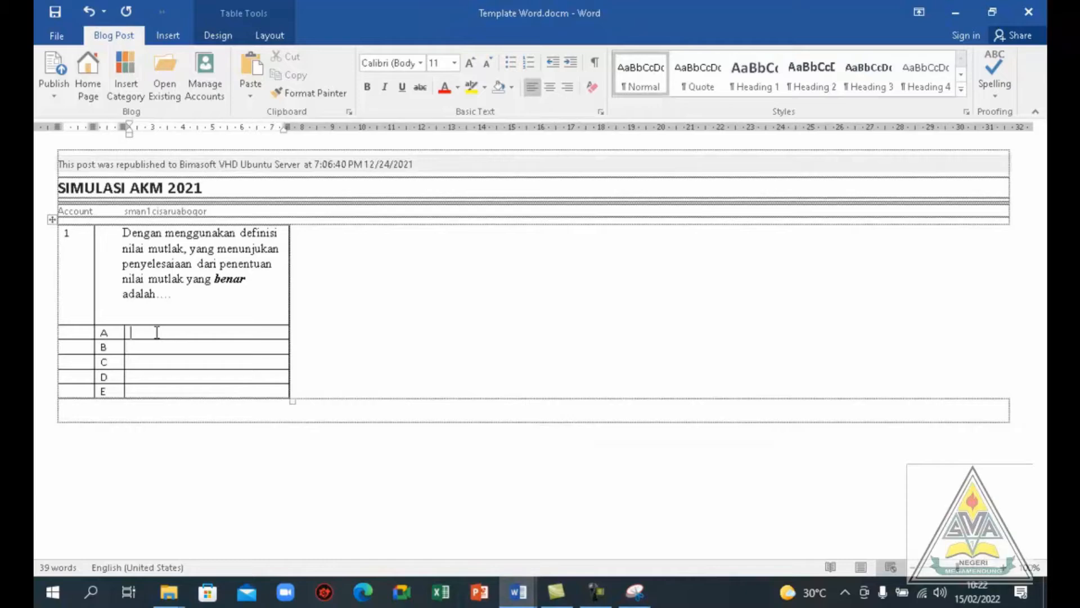
{"action": "key", "text": "ctrl+v"}
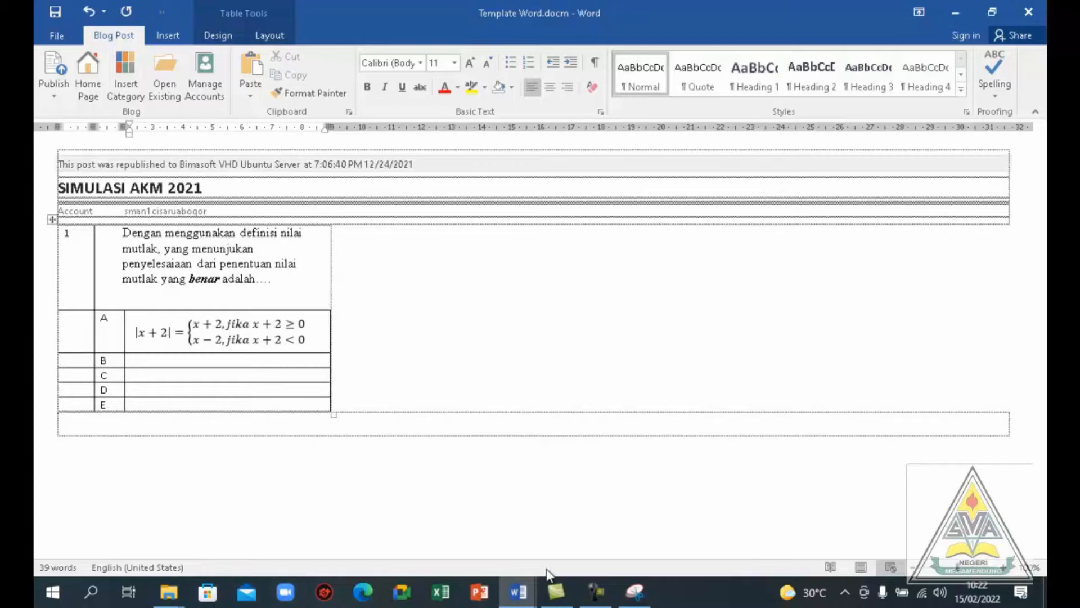
Snip question 5's option B formula from the Template soal PAS document and paste the image into answer B's cell in Template Word.docm
{"action": "left_click", "coordinate": [519, 591]}
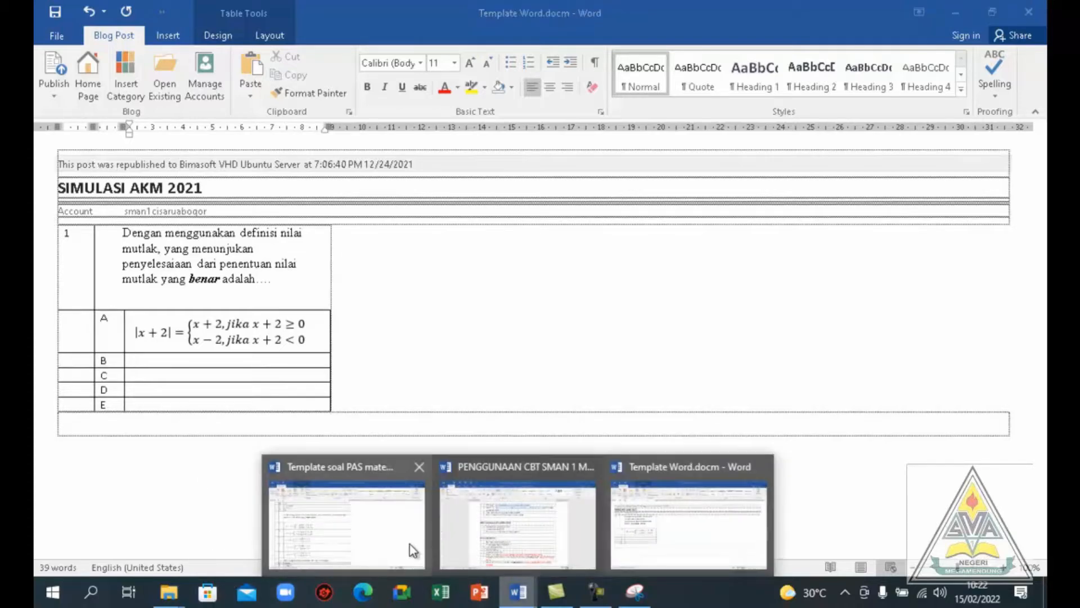
{"action": "left_click", "coordinate": [410, 544]}
{"action": "left_click", "coordinate": [638, 599]}
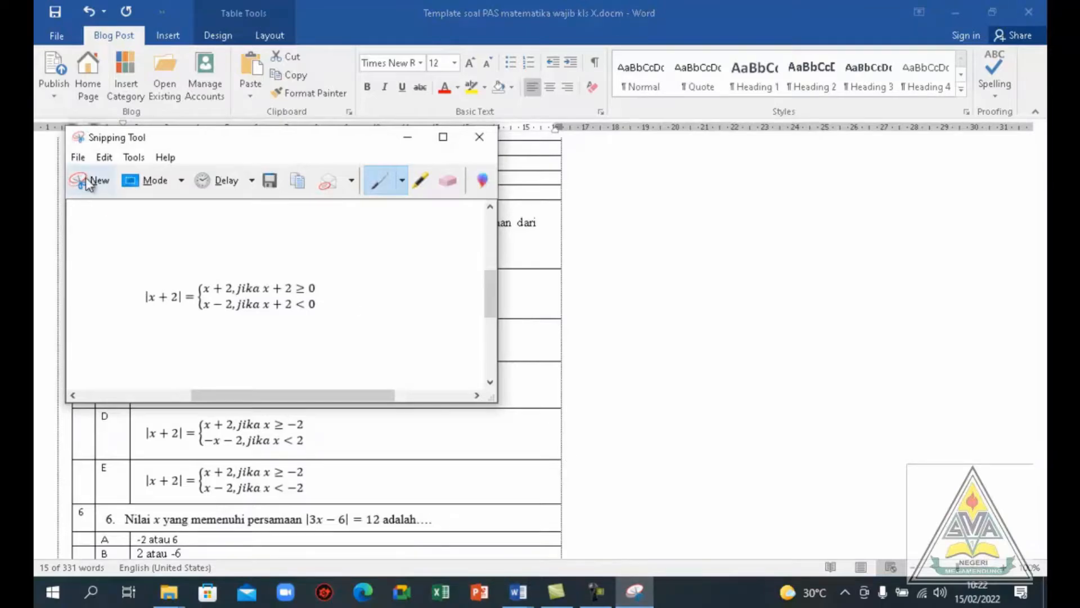
{"action": "left_click", "coordinate": [90, 181]}
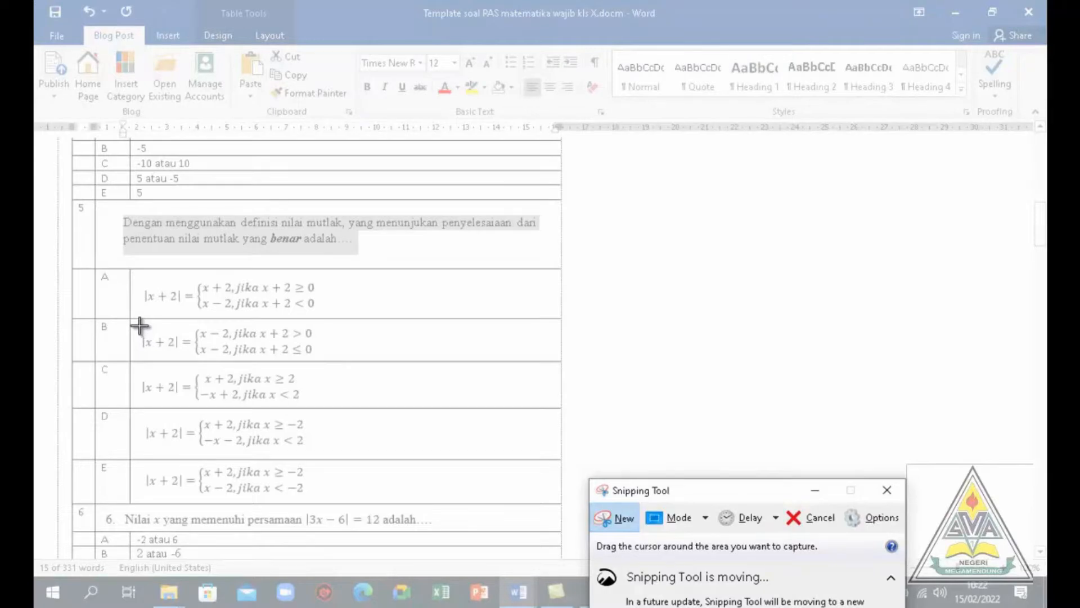
{"action": "left_click_drag", "start_coordinate": [140, 325], "coordinate": [320, 357]}
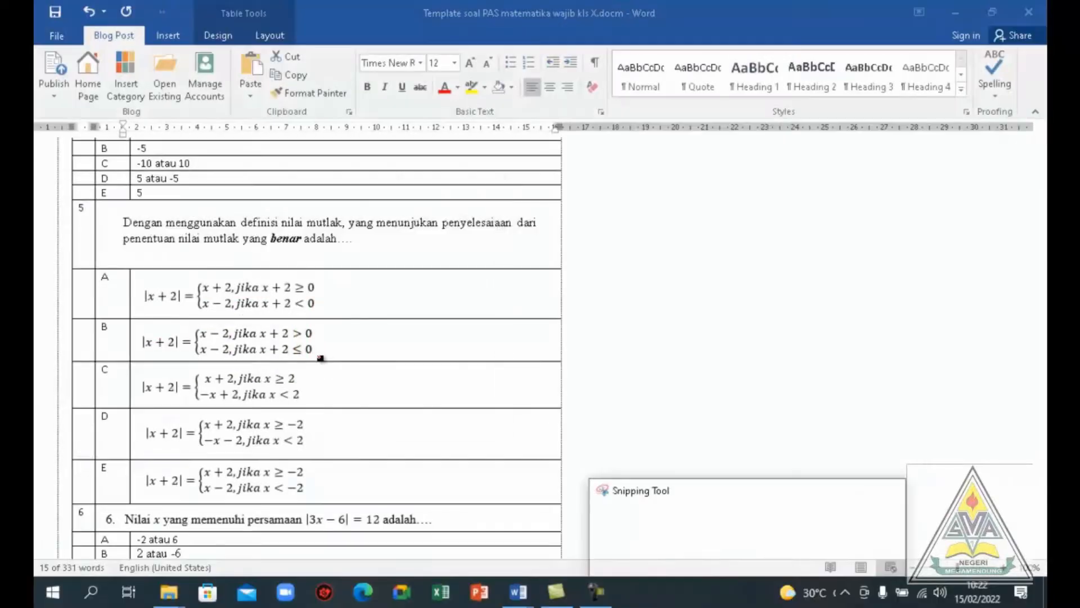
{"action": "left_click", "coordinate": [297, 236]}
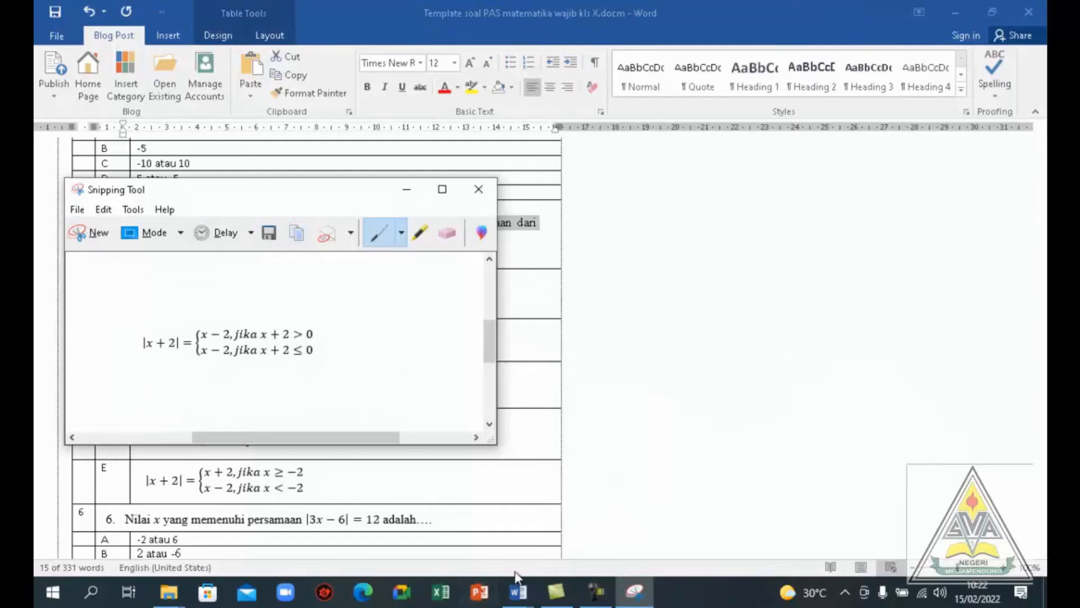
{"action": "left_click", "coordinate": [518, 591]}
{"action": "left_click", "coordinate": [624, 548]}
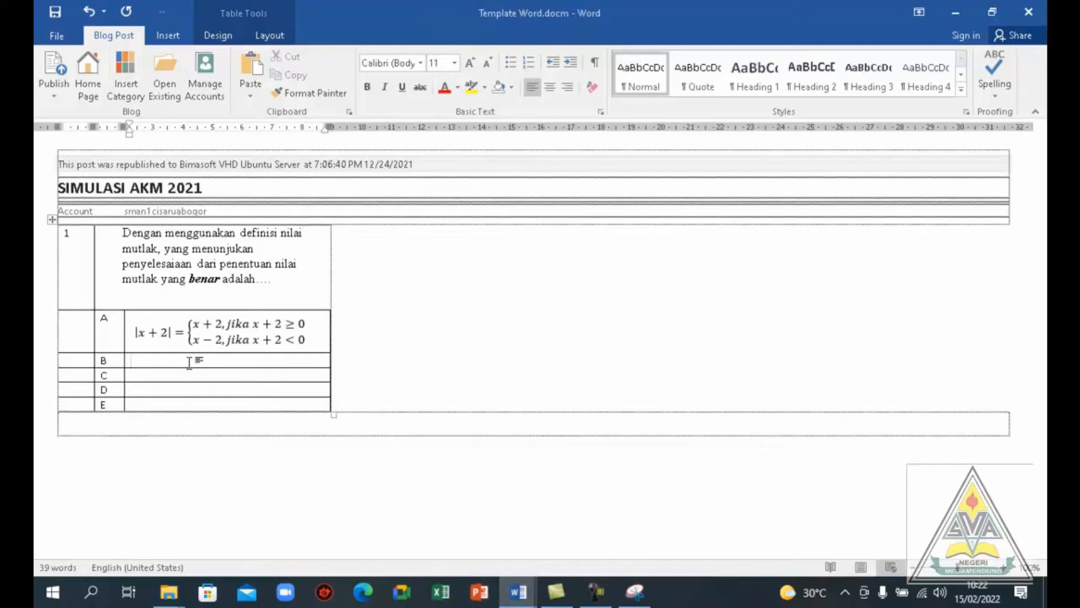
{"action": "key", "text": "ctrl+v"}
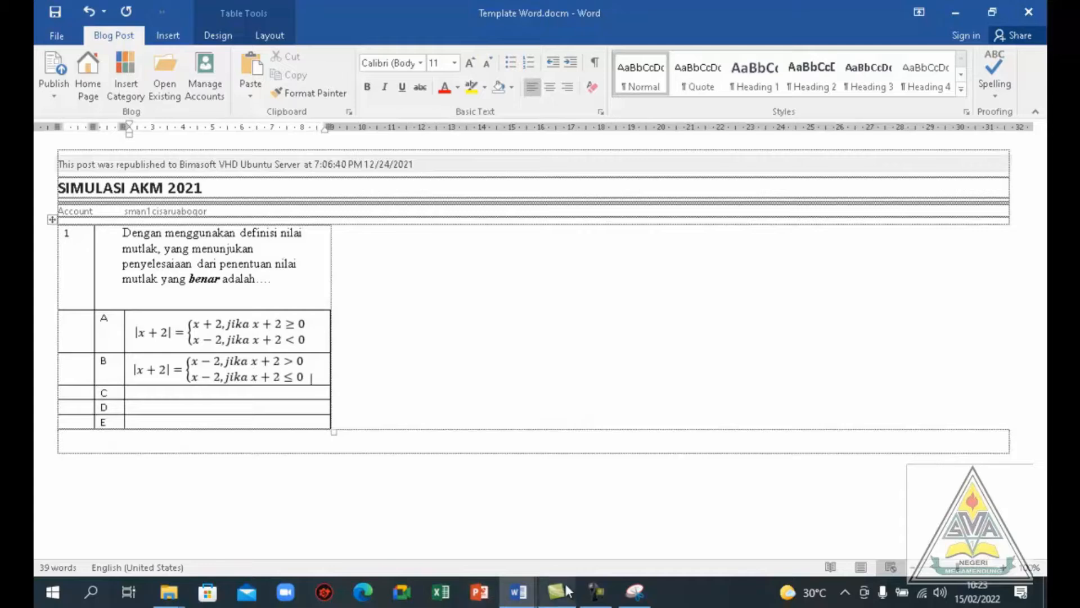
Snip question 5's option C formula from the Template soal PAS document and paste the image into answer C's cell in Template Word.docm
{"action": "left_click", "coordinate": [518, 591]}
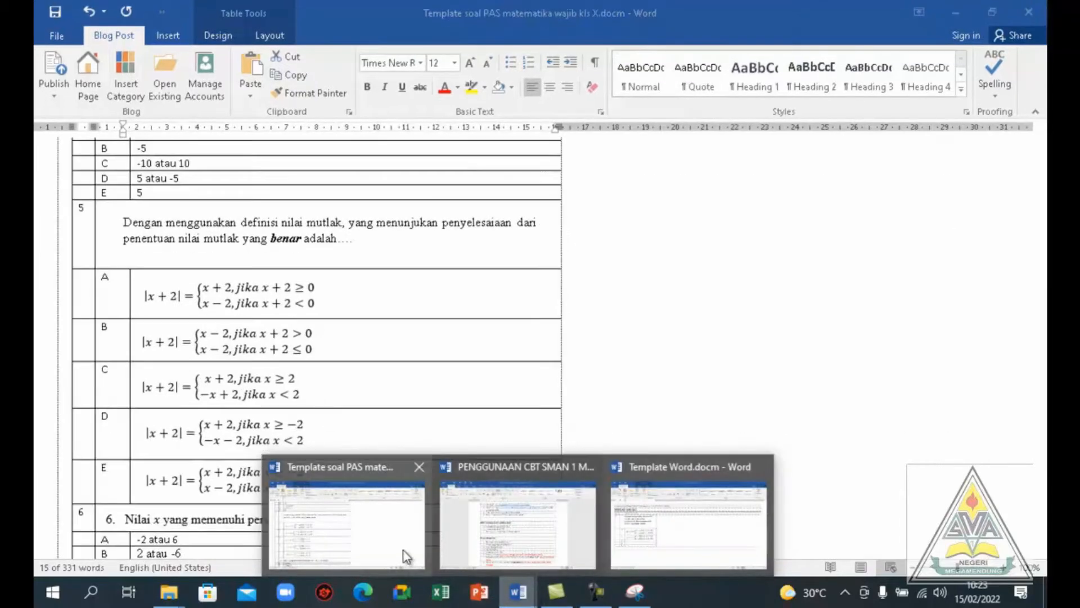
{"action": "left_click", "coordinate": [403, 549]}
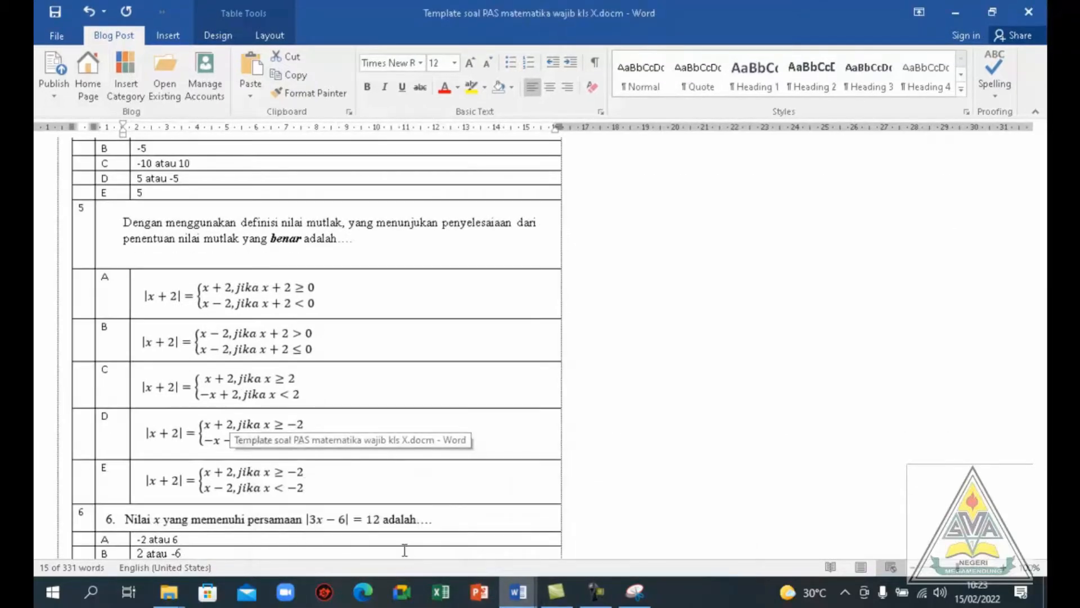
{"action": "left_click", "coordinate": [633, 596]}
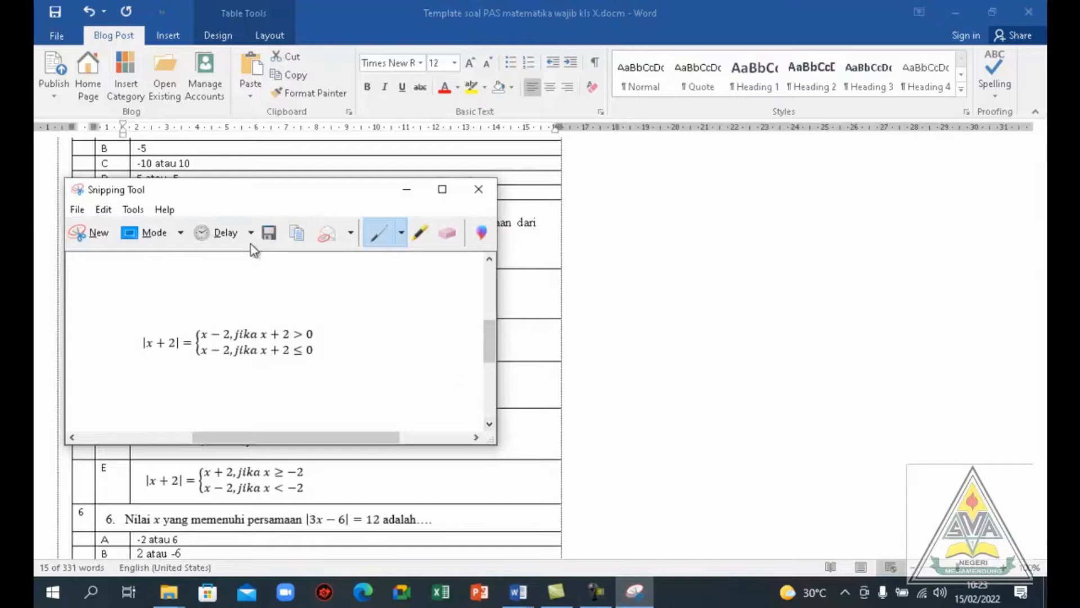
{"action": "left_click", "coordinate": [92, 234]}
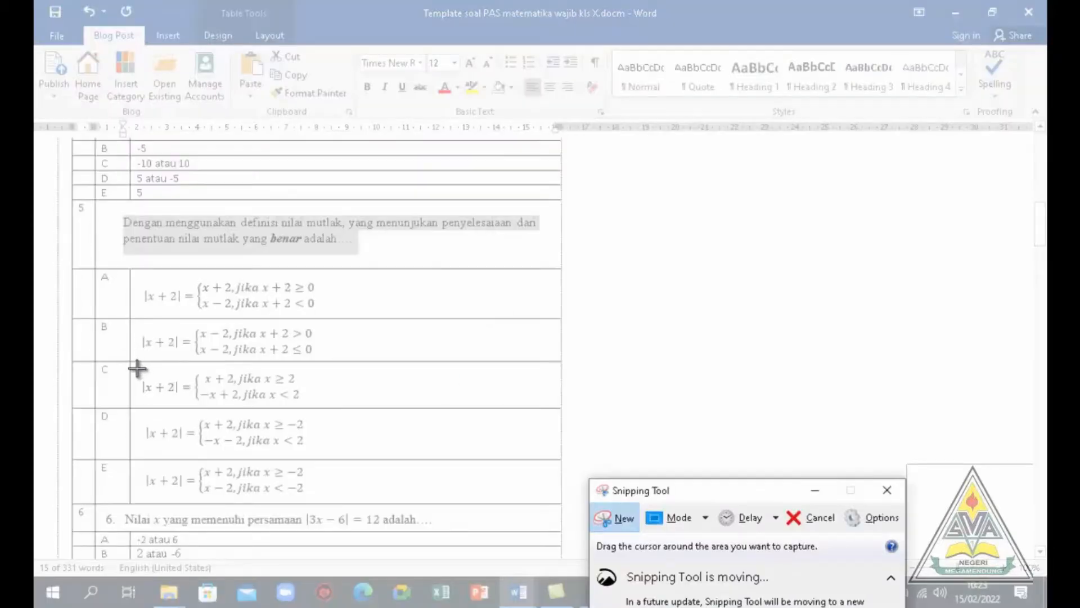
{"action": "left_click_drag", "start_coordinate": [137, 368], "coordinate": [313, 405]}
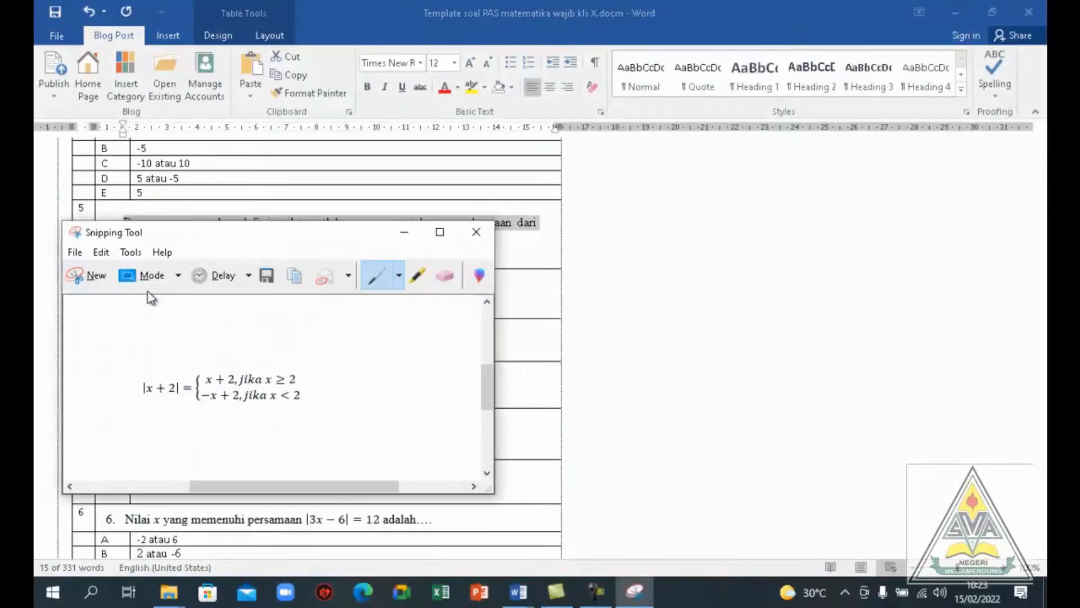
{"action": "left_click", "coordinate": [297, 277]}
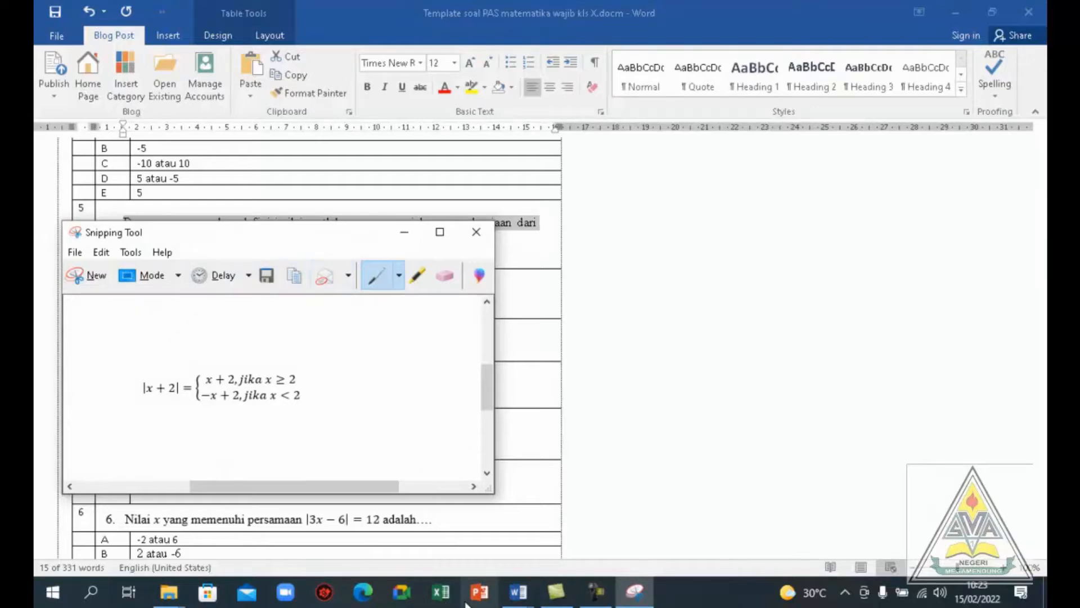
{"action": "left_click", "coordinate": [518, 590]}
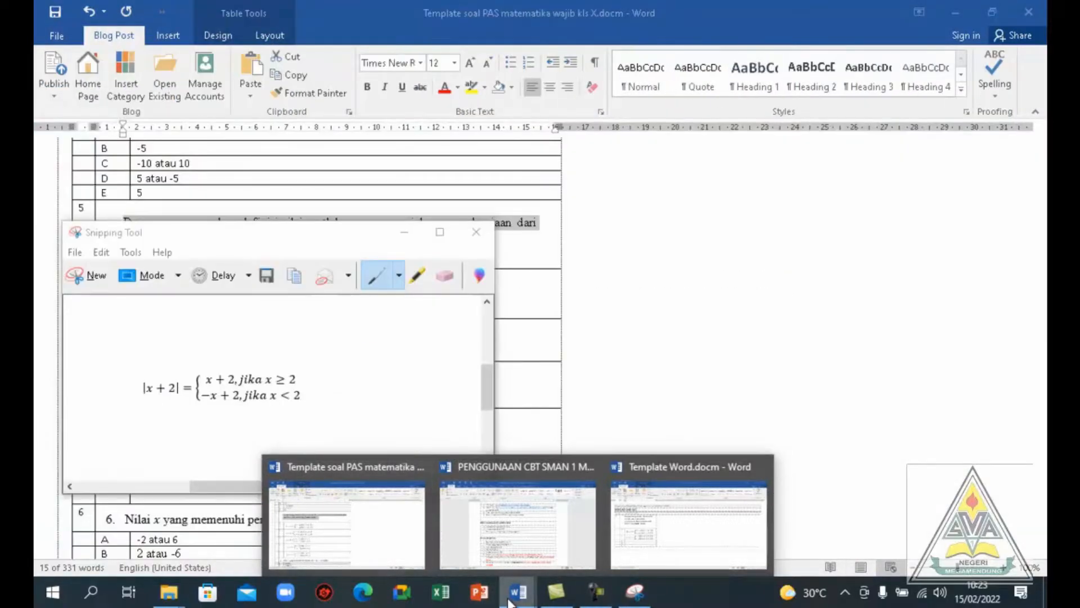
{"action": "left_click", "coordinate": [650, 526]}
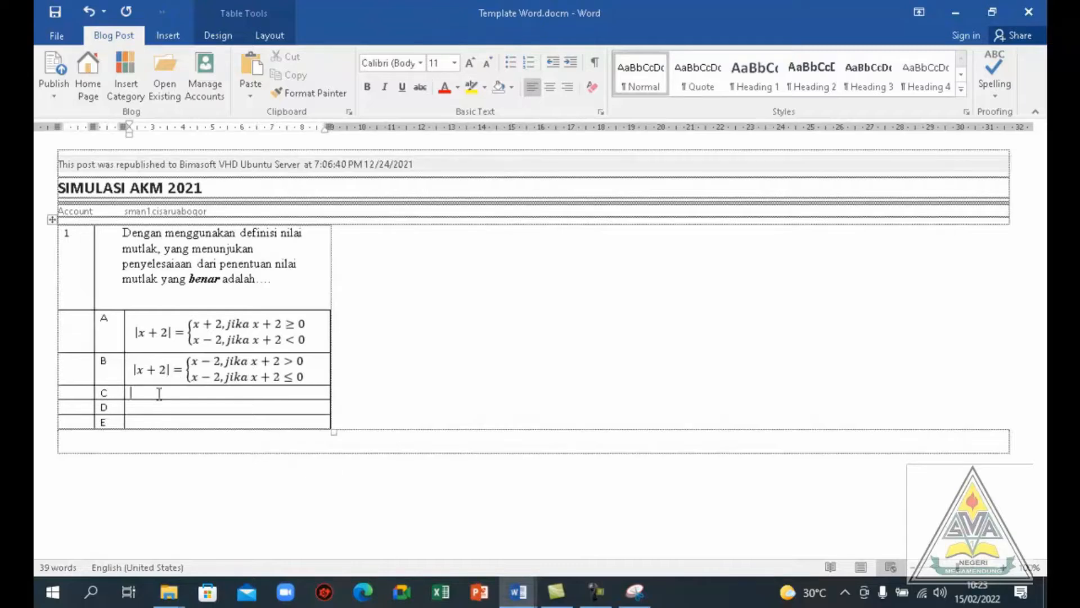
{"action": "key", "text": "ctrl+v"}
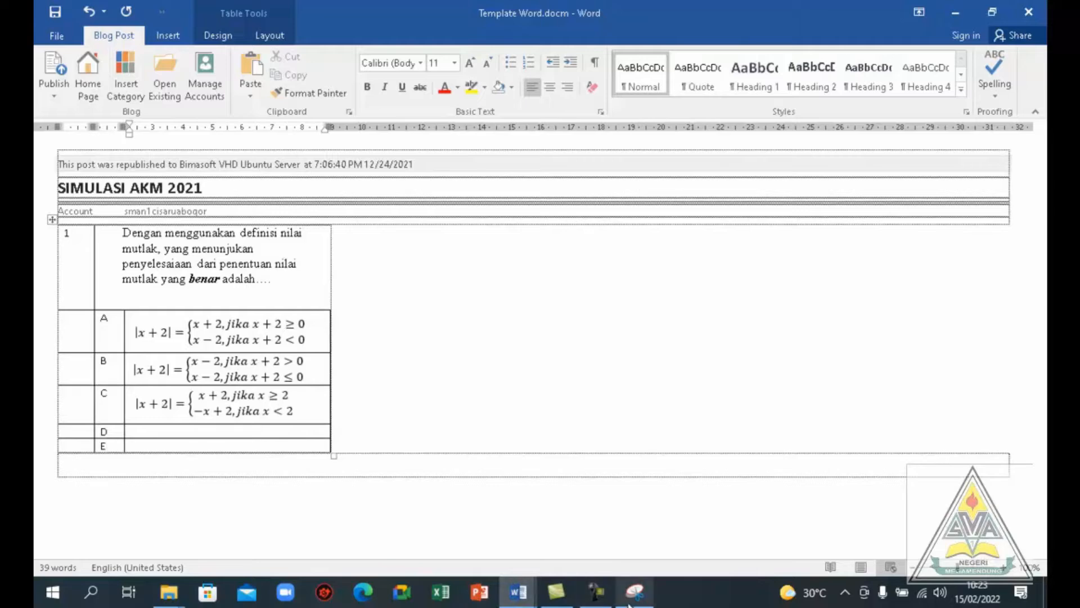
Snip question 5's option D formula from the Template soal PAS document and paste the image into answer D's and E's cells in Template Word.docm
{"action": "mouse_move", "coordinate": [518, 600]}
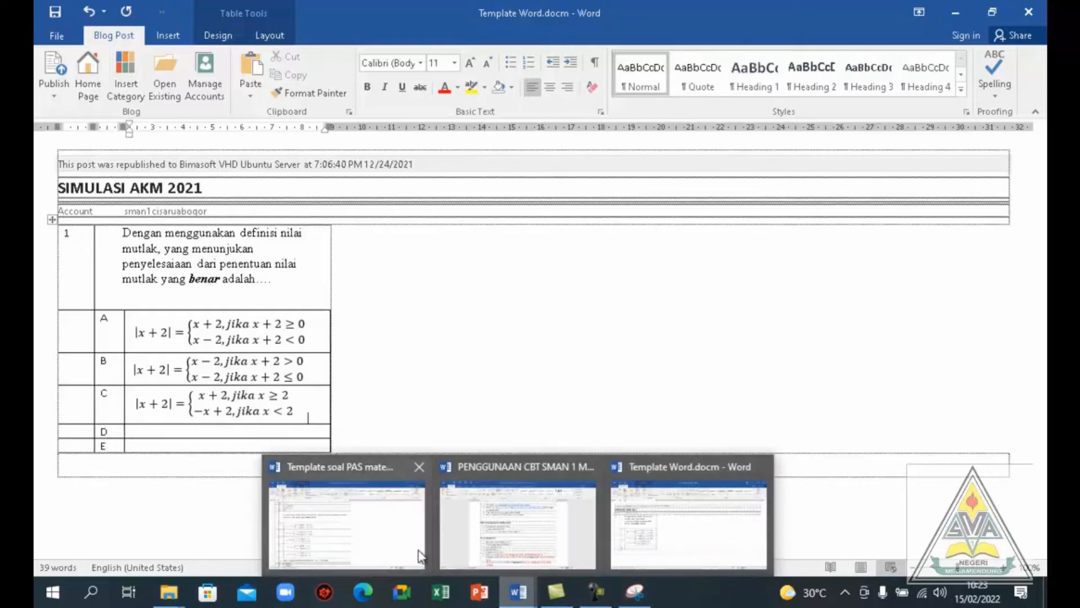
{"action": "left_click", "coordinate": [378, 551]}
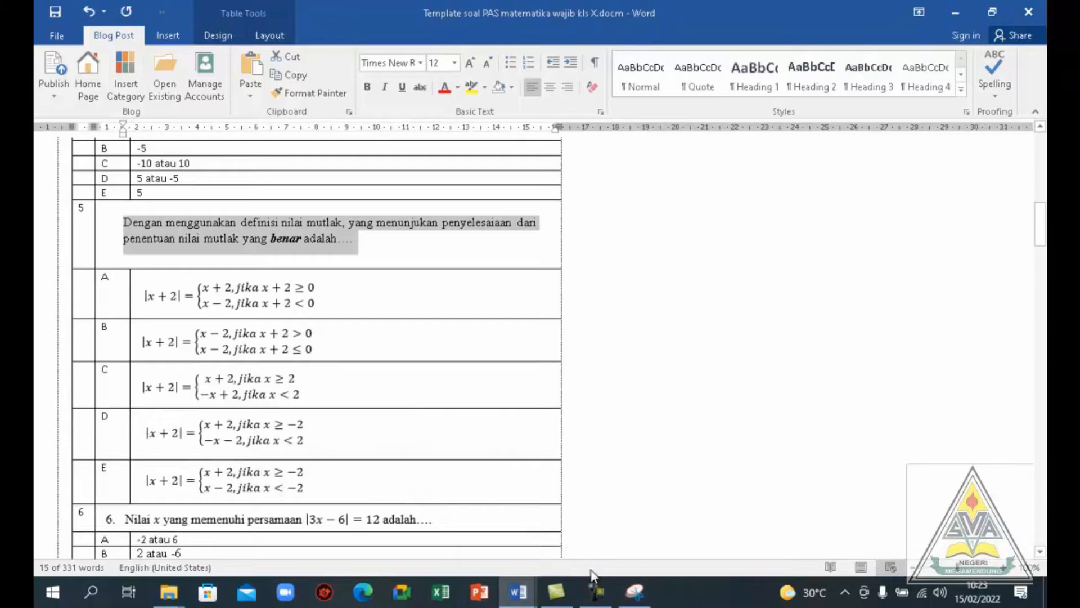
{"action": "left_click", "coordinate": [639, 600]}
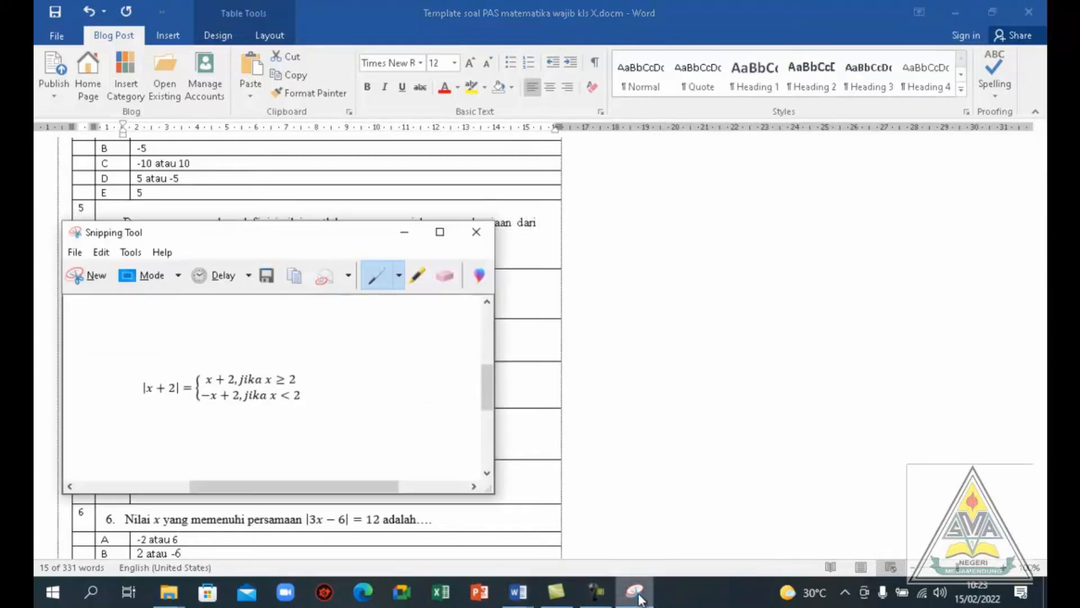
{"action": "left_click", "coordinate": [90, 276]}
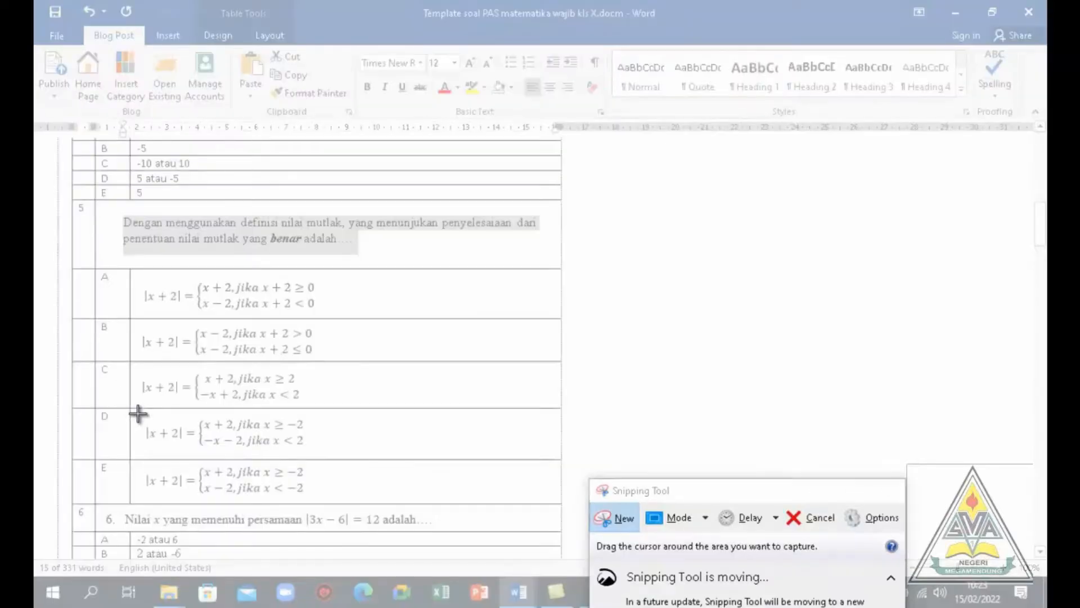
{"action": "left_click_drag", "start_coordinate": [138, 414], "coordinate": [319, 457]}
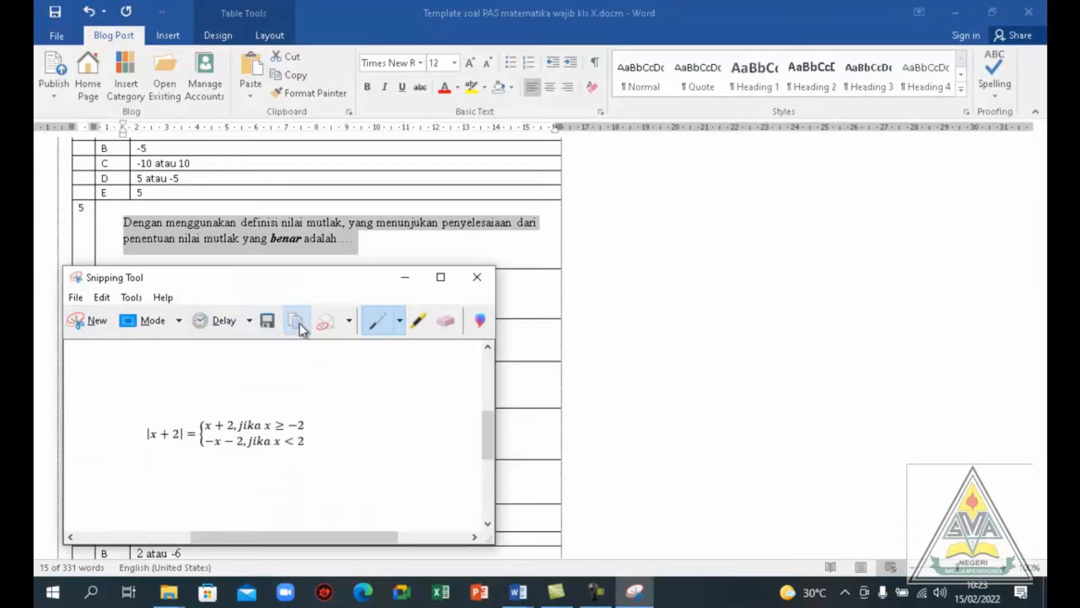
{"action": "left_click", "coordinate": [520, 594]}
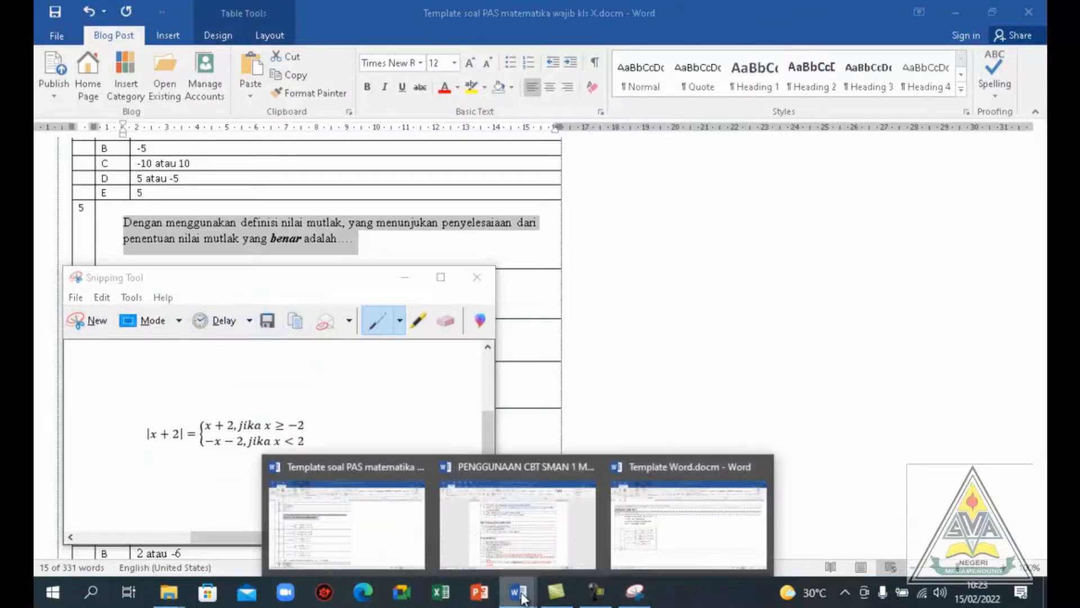
{"action": "left_click", "coordinate": [681, 514]}
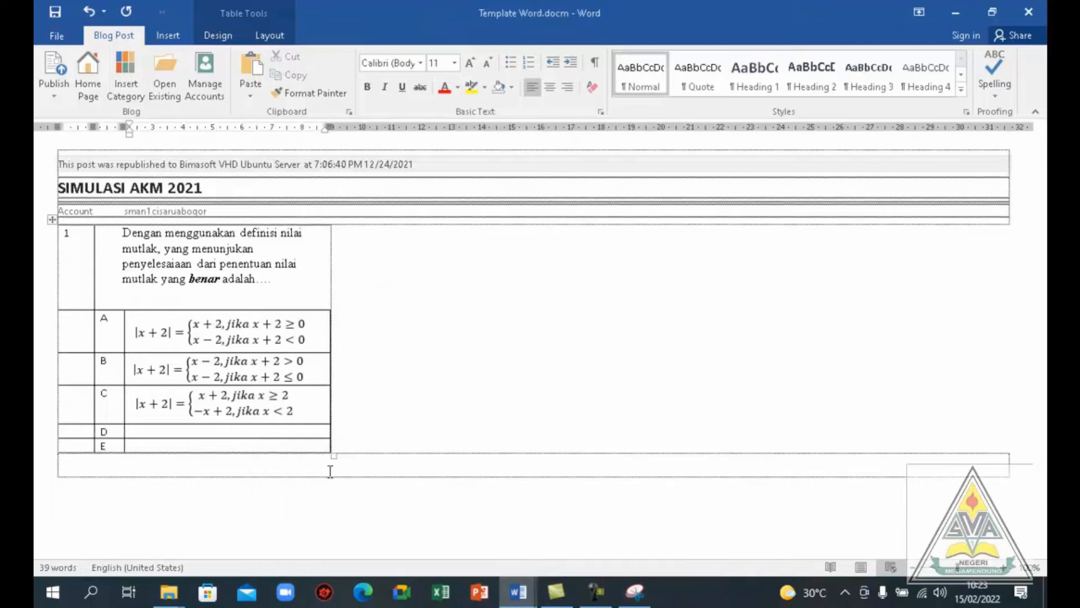
{"action": "left_click", "coordinate": [259, 430]}
{"action": "key", "text": "ctrl+v"}
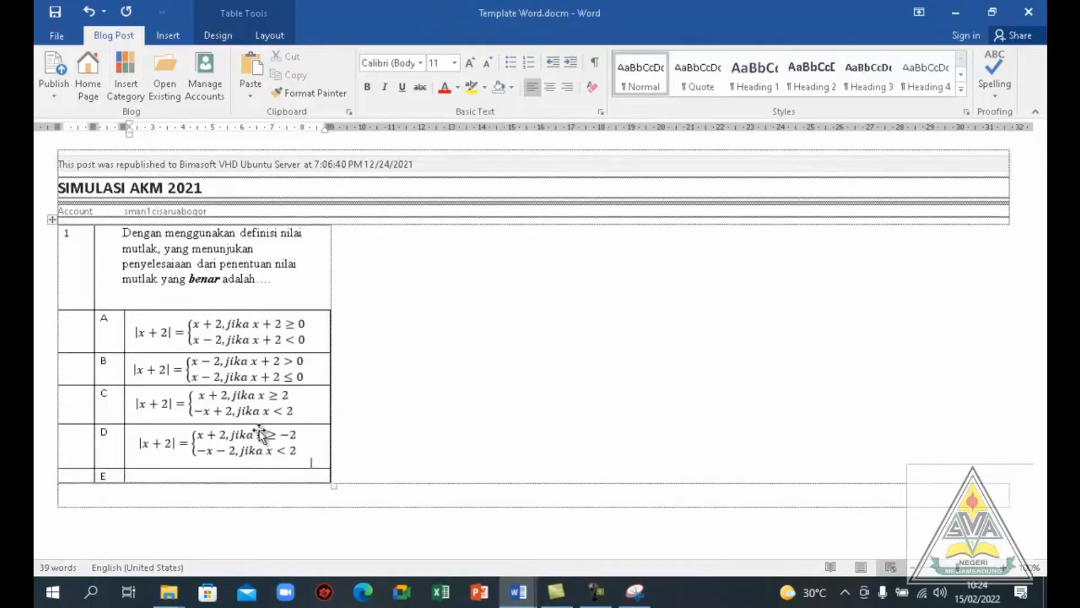
{"action": "left_click", "coordinate": [195, 475]}
{"action": "key", "text": "ctrl+v"}
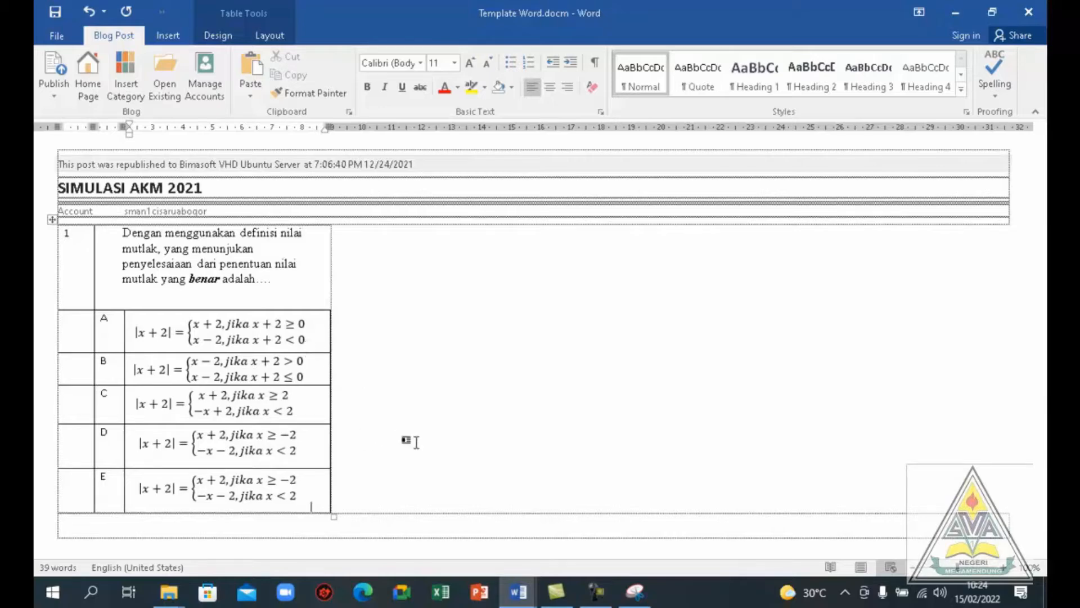
{"action": "left_click", "coordinate": [87, 272]}
{"action": "left_click_drag", "start_coordinate": [87, 273], "coordinate": [187, 492]}
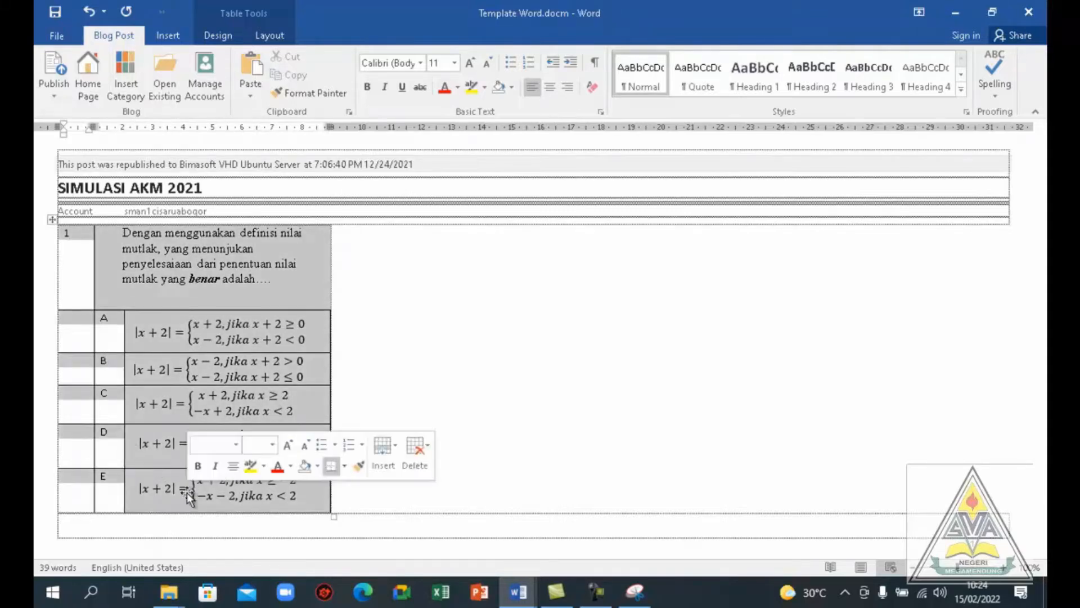
{"action": "right_click", "coordinate": [187, 492]}
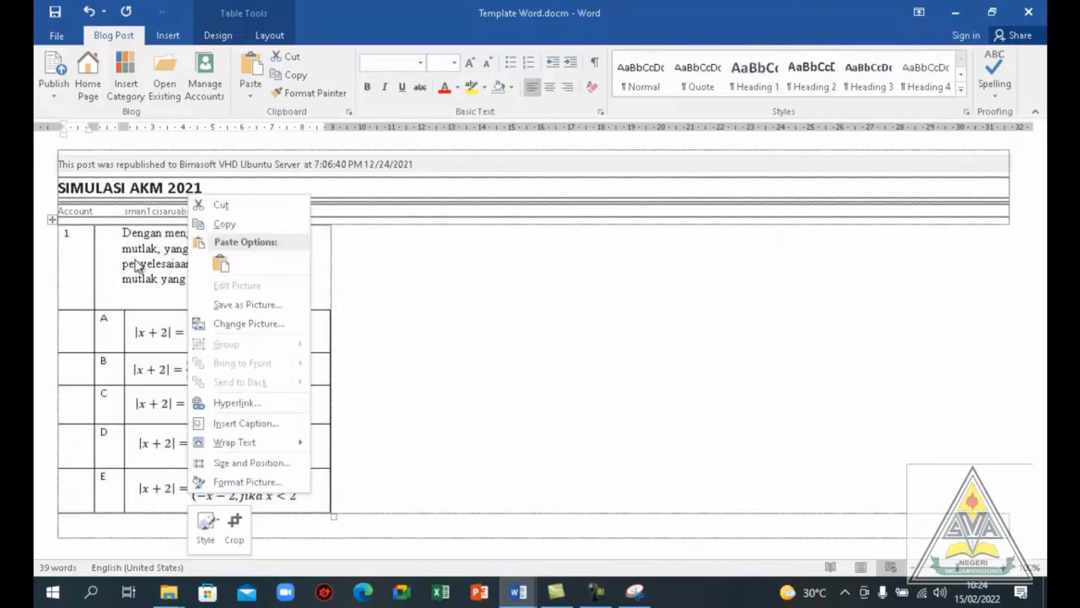
{"action": "left_click", "coordinate": [77, 283]}
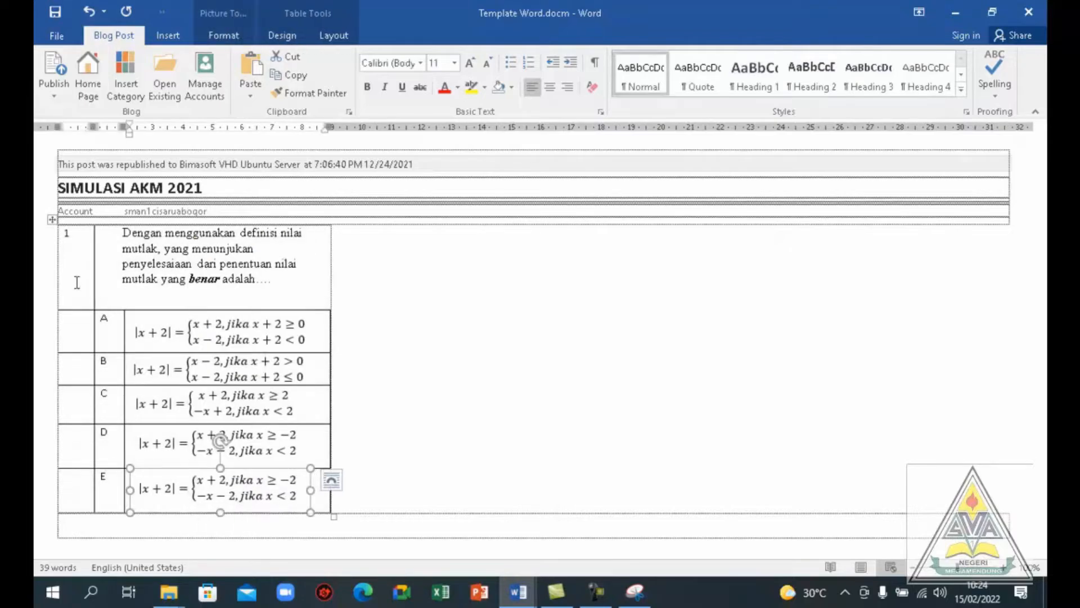
Copy the entire question 1 table, including answers A to E, and paste the duplicate directly below it
{"action": "left_click", "coordinate": [77, 283]}
{"action": "mouse_move", "coordinate": [79, 283]}
{"action": "left_mouse_down"}
{"action": "mouse_move", "coordinate": [124, 318]}
{"action": "mouse_move", "coordinate": [94, 492]}
{"action": "left_mouse_up"}
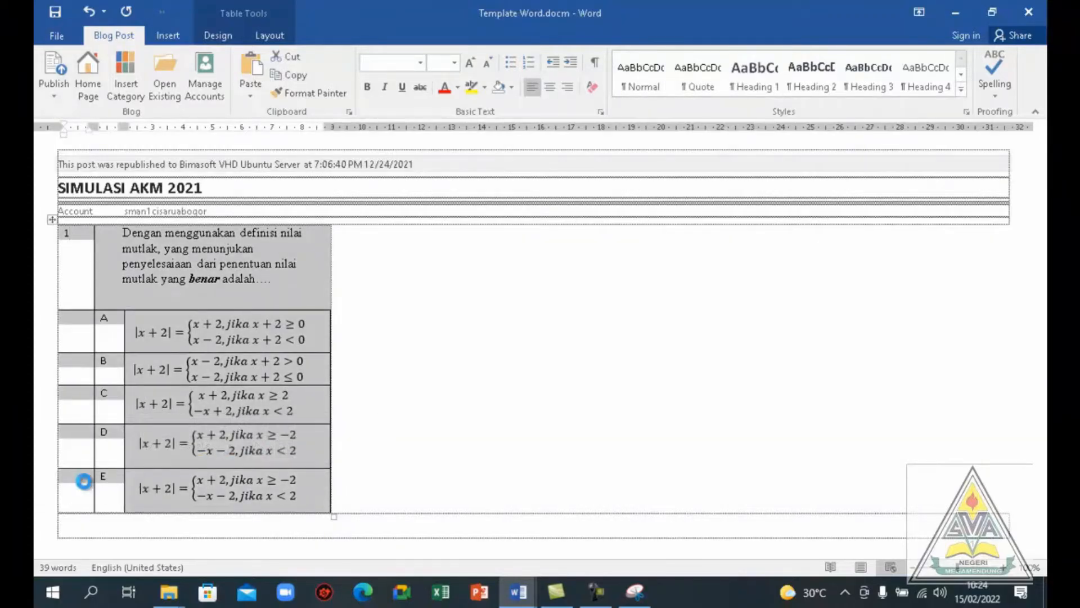
{"action": "left_click", "coordinate": [71, 524]}
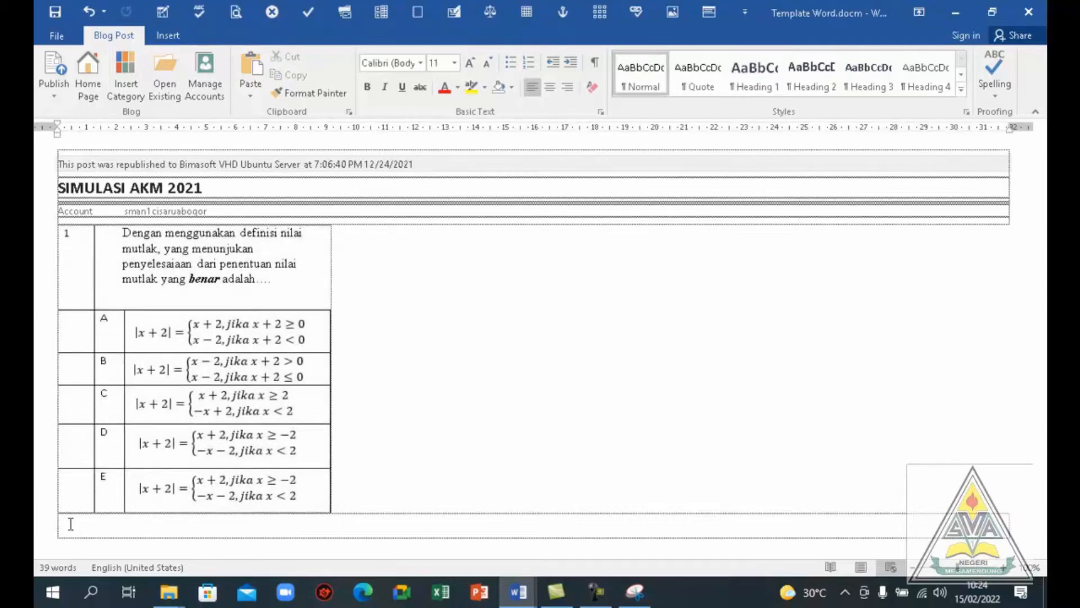
{"action": "key", "text": "ctrl+v"}
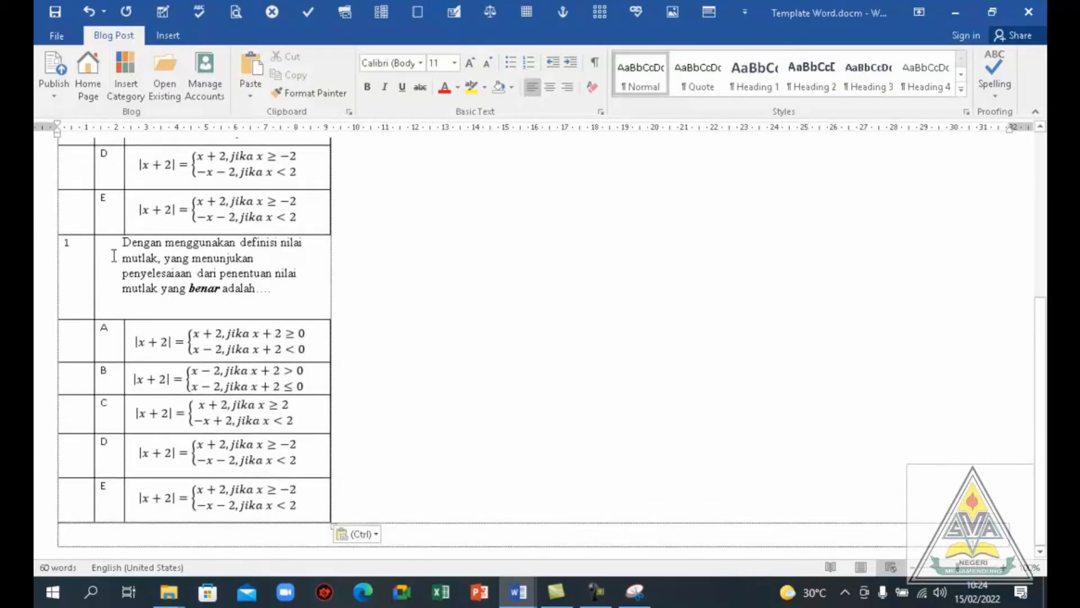
Clear the question text and the formula images of answers A to E from the duplicated table
{"action": "left_click_drag", "start_coordinate": [125, 243], "coordinate": [281, 303]}
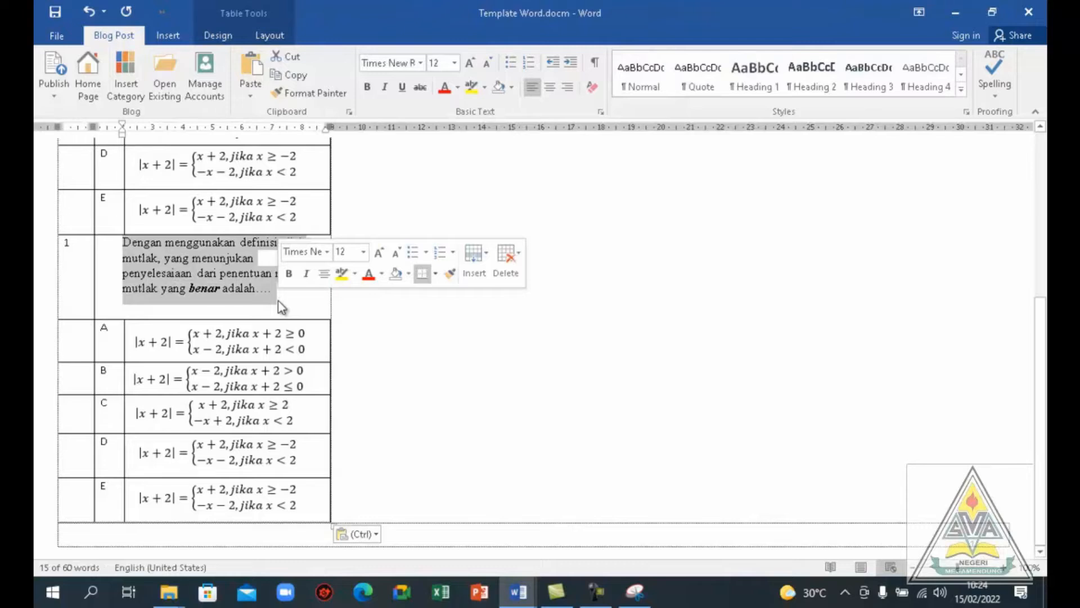
{"action": "key", "text": "Delete"}
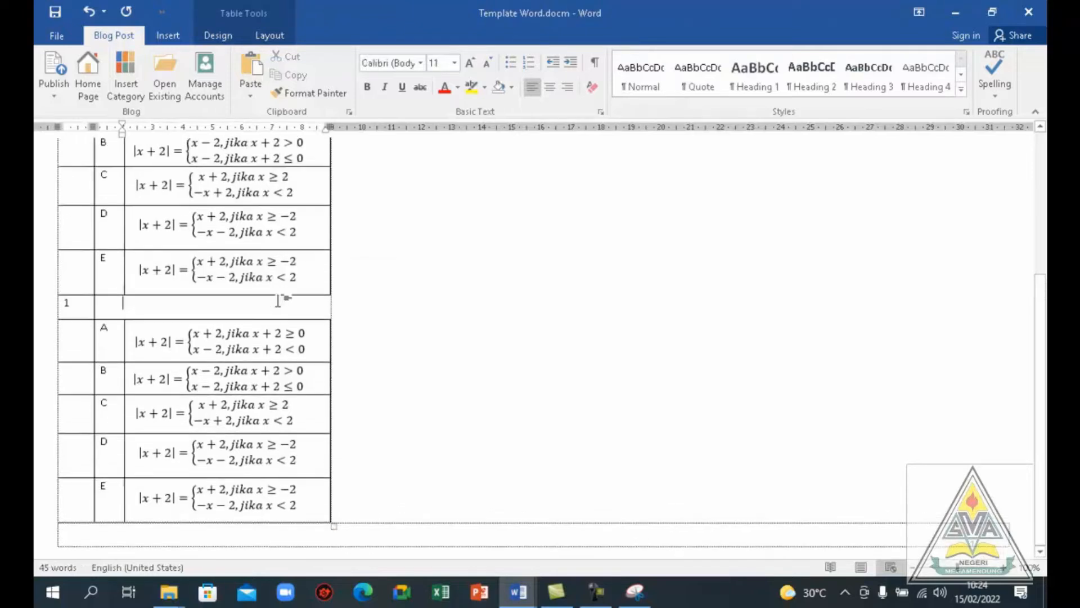
{"action": "left_click", "coordinate": [139, 342]}
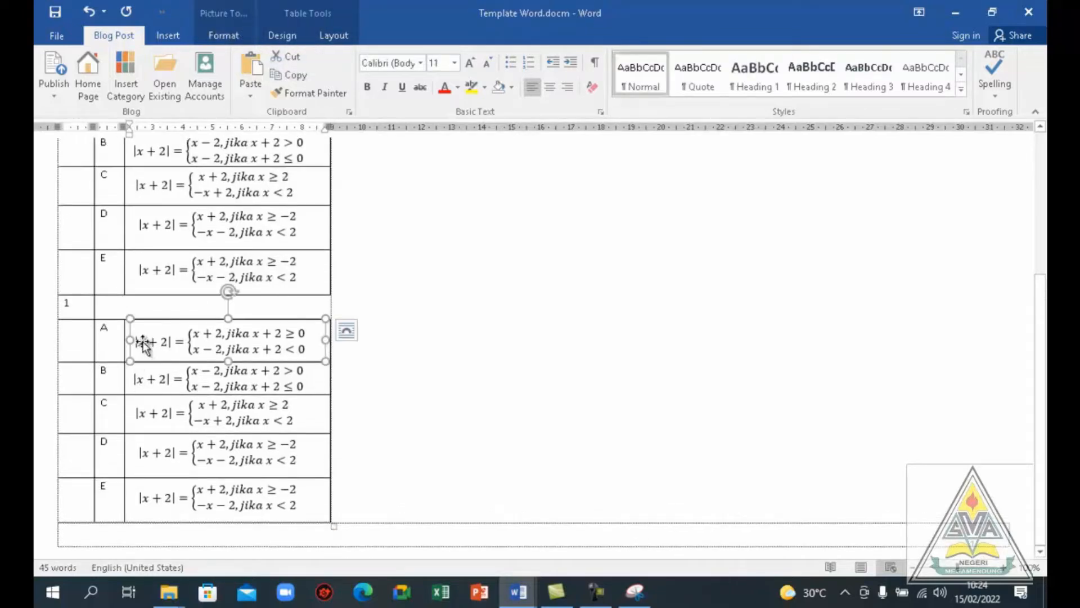
{"action": "key", "text": "Delete"}
{"action": "left_click", "coordinate": [150, 373]}
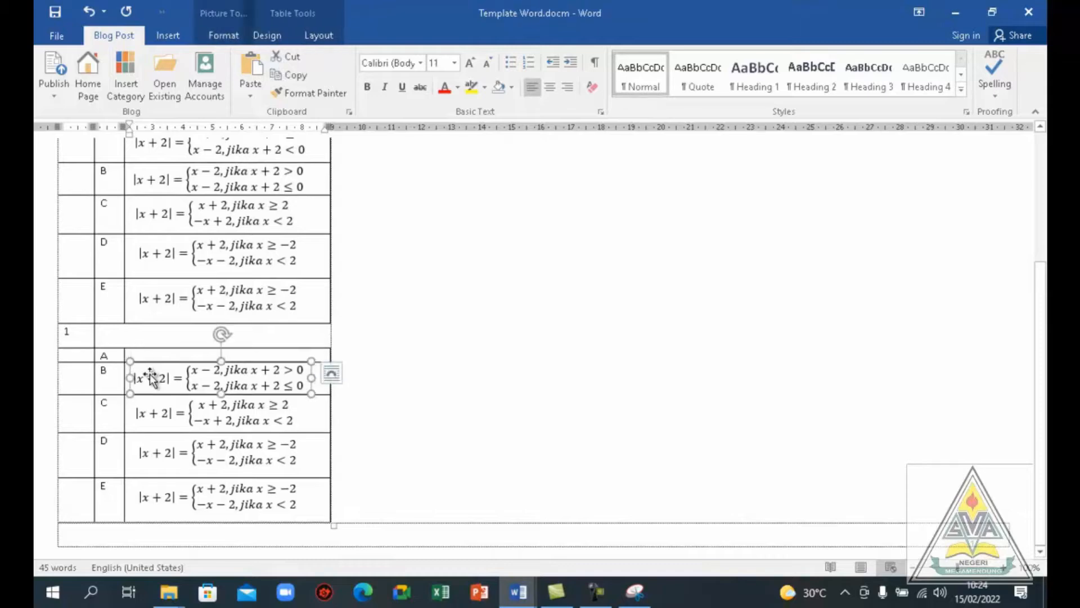
{"action": "key", "text": "Delete"}
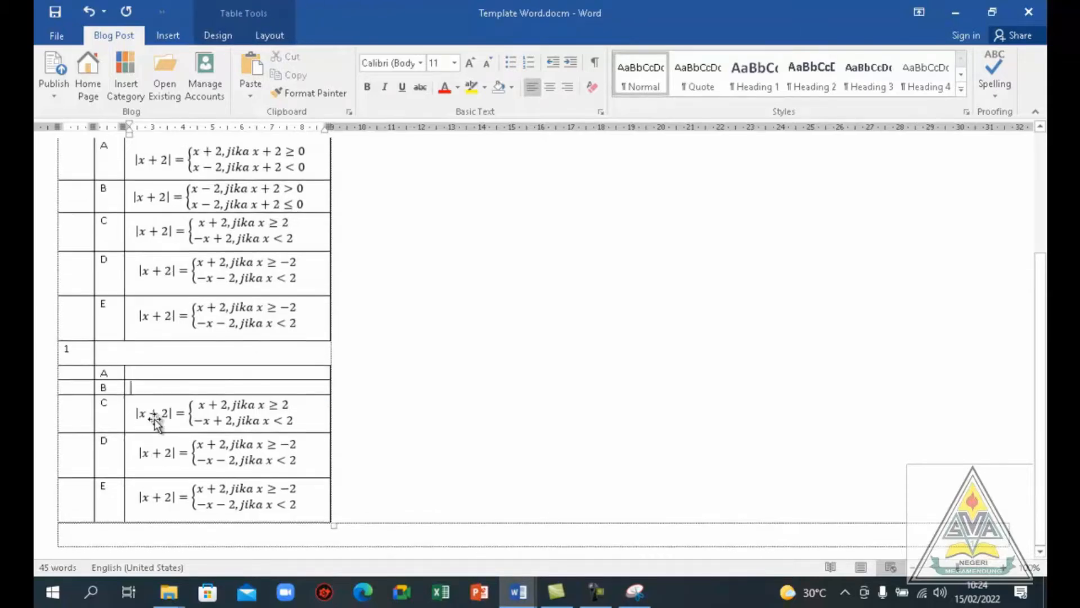
{"action": "left_click", "coordinate": [154, 416]}
{"action": "key", "text": "Delete"}
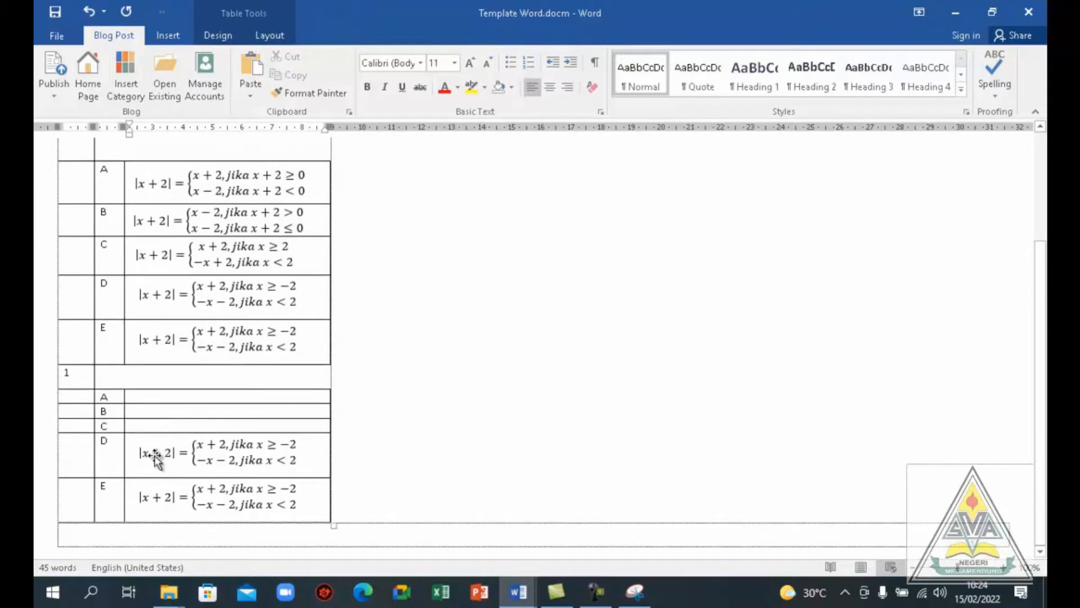
{"action": "left_click", "coordinate": [155, 459]}
{"action": "key", "text": "Delete"}
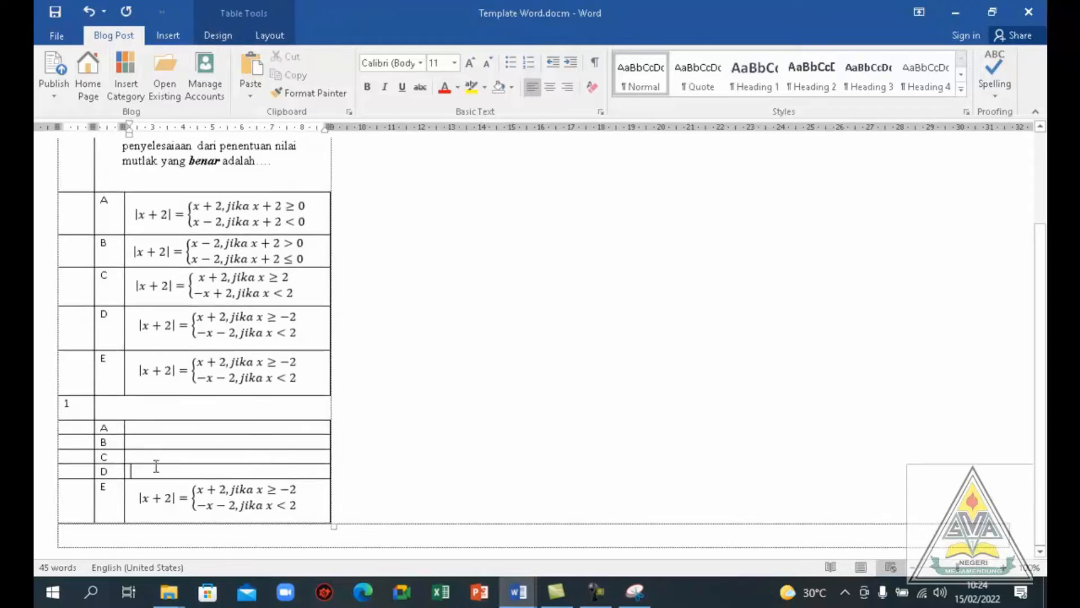
{"action": "left_click", "coordinate": [151, 497]}
{"action": "key", "text": "Delete"}
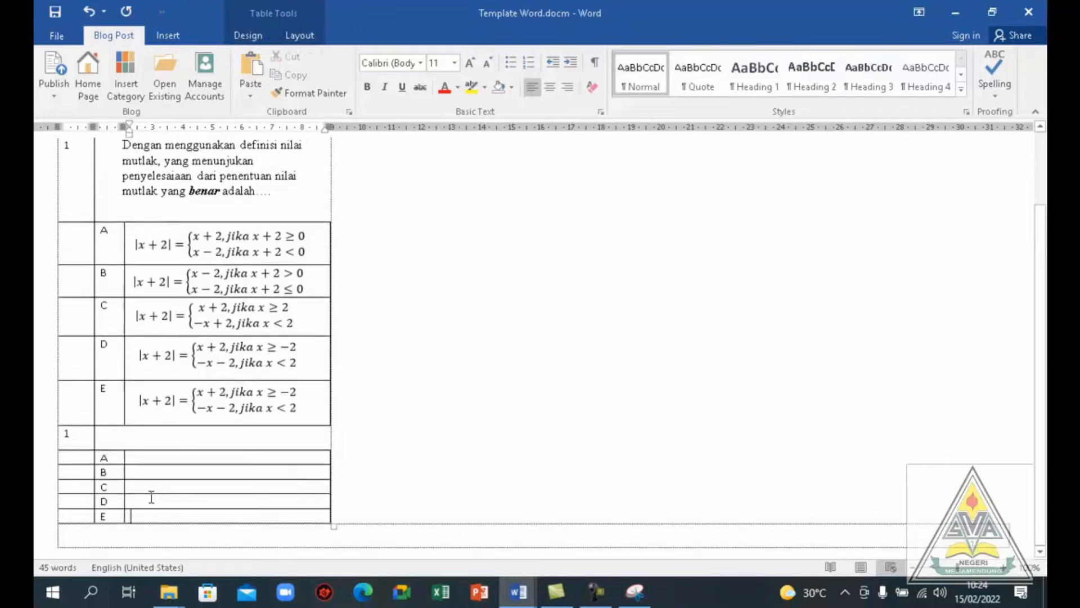
Enter SIMPAN as answer A in the duplicated table
{"action": "left_click", "coordinate": [150, 456]}
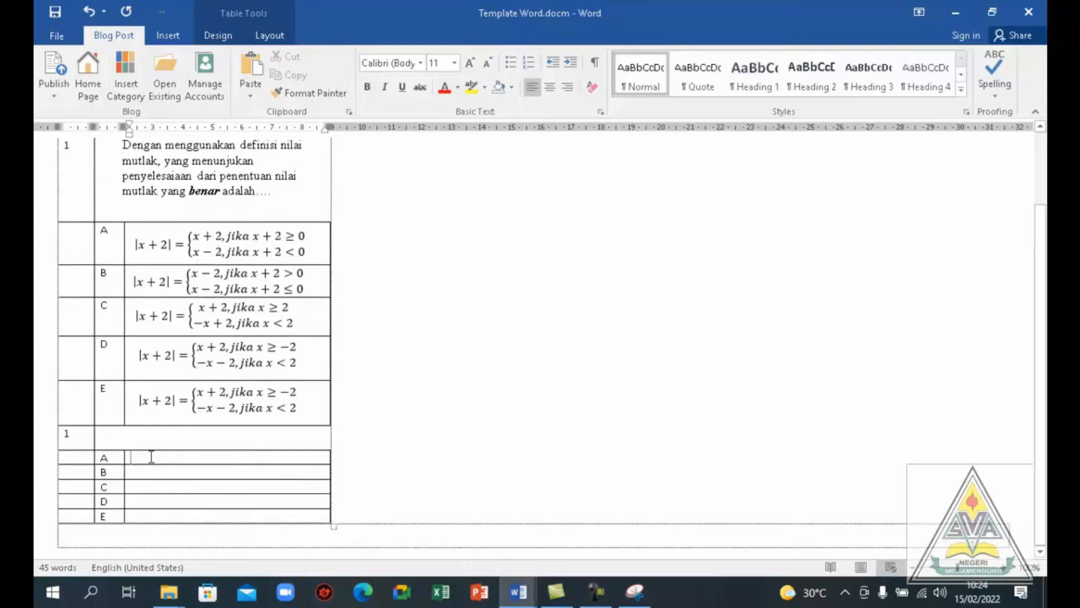
{"action": "type", "text": "s"}
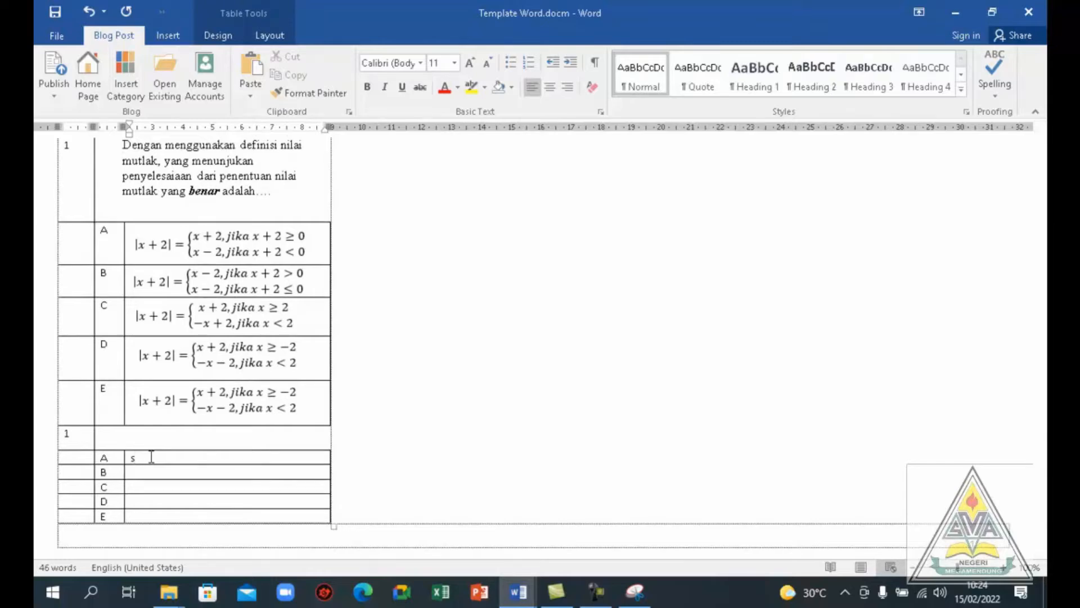
{"action": "key", "text": "BackSpace"}
{"action": "type", "text": "SIMPAN"}
Enter the question text "SEBUTKAN TANDA-TANDA COVID OMICRON" in the duplicated table's question cell
{"action": "left_click", "coordinate": [113, 441]}
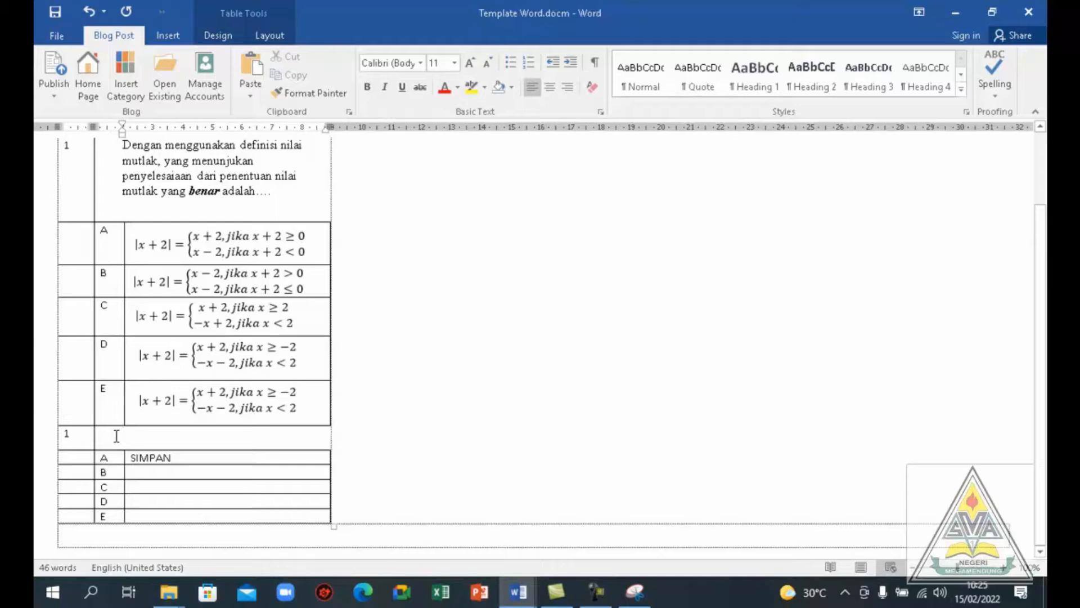
{"action": "type", "text": "SEBUT"}
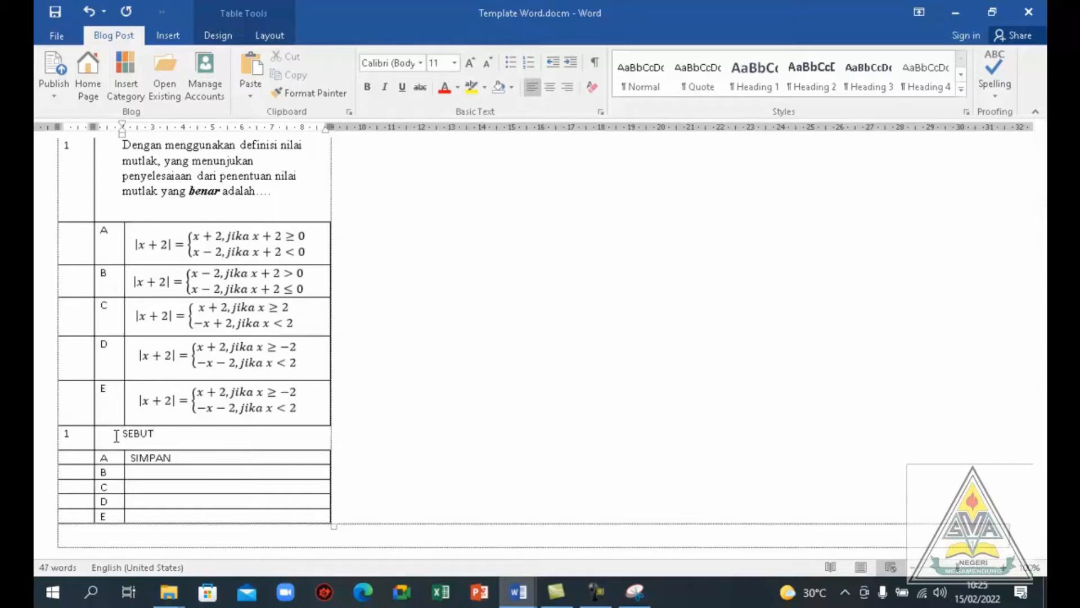
{"action": "type", "text": "KAN TANDA-TANDA"}
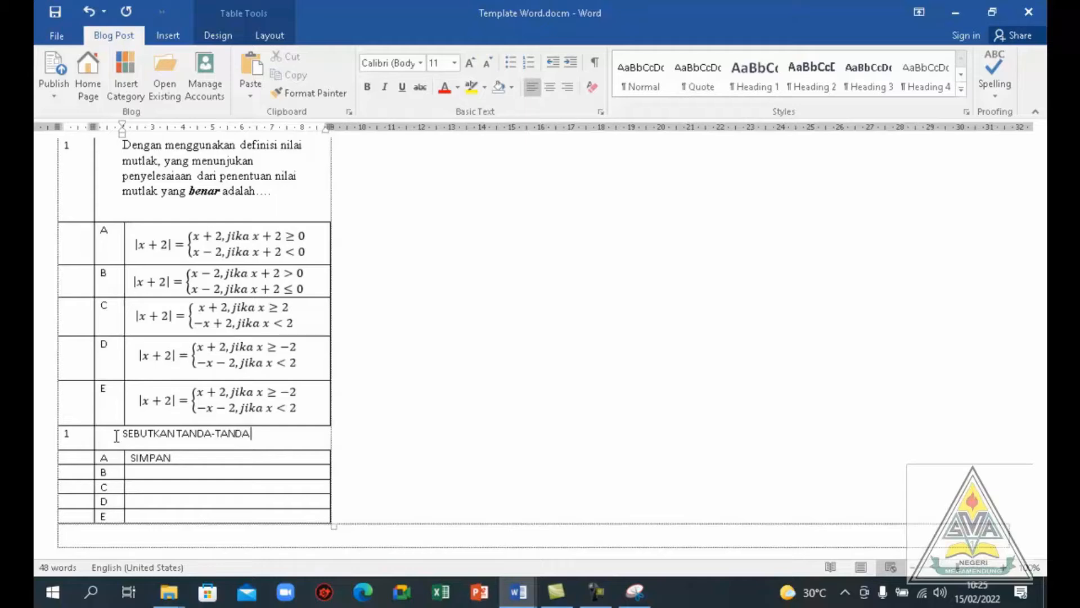
{"action": "type", "text": " COVID OMICRON"}
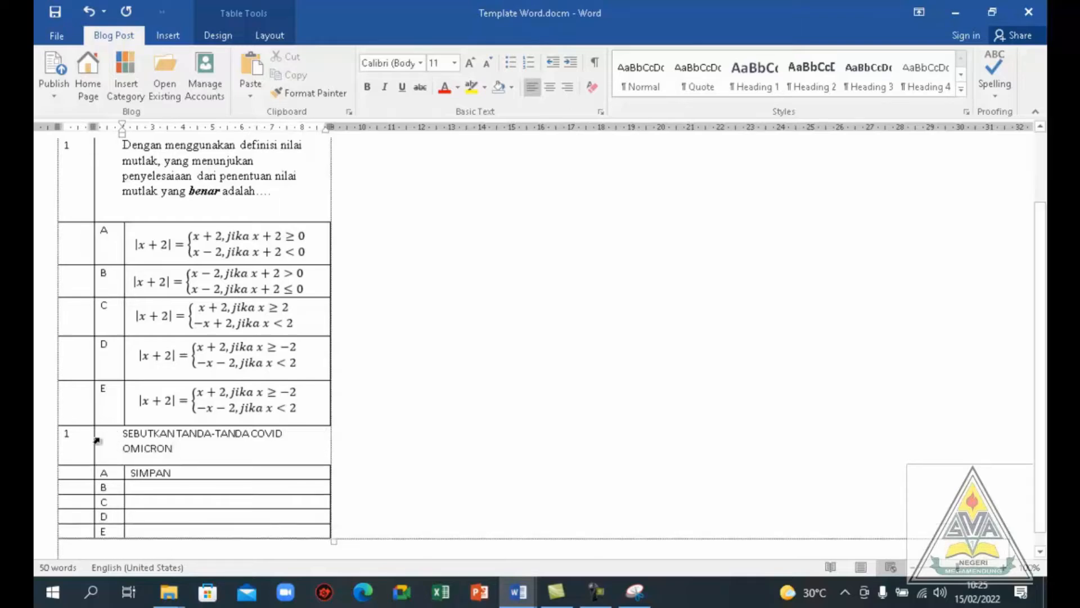
Reword the duplicated table's question to "CIRI DARI COVID OMICRON" by replacing SEBUTKAN with CIRI DARI and removing TANDA-TANDA
{"action": "left_click", "coordinate": [178, 434]}
{"action": "key", "text": "BackSpace"}
{"action": "key", "text": "BackSpace"}
{"action": "key", "text": "BackSpace"}
{"action": "key", "text": "BackSpace"}
{"action": "key", "text": "BackSpace"}
{"action": "key", "text": "BackSpace"}
{"action": "key", "text": "BackSpace"}
{"action": "key", "text": "BackSpace"}
{"action": "key", "text": "BackSpace"}
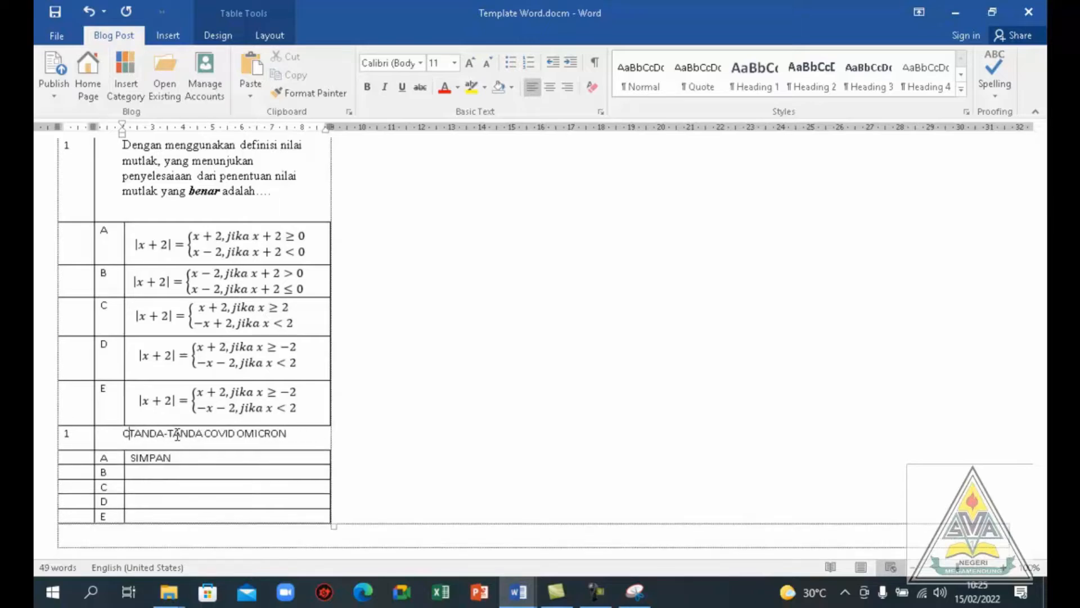
{"action": "type", "text": "CIRI"}
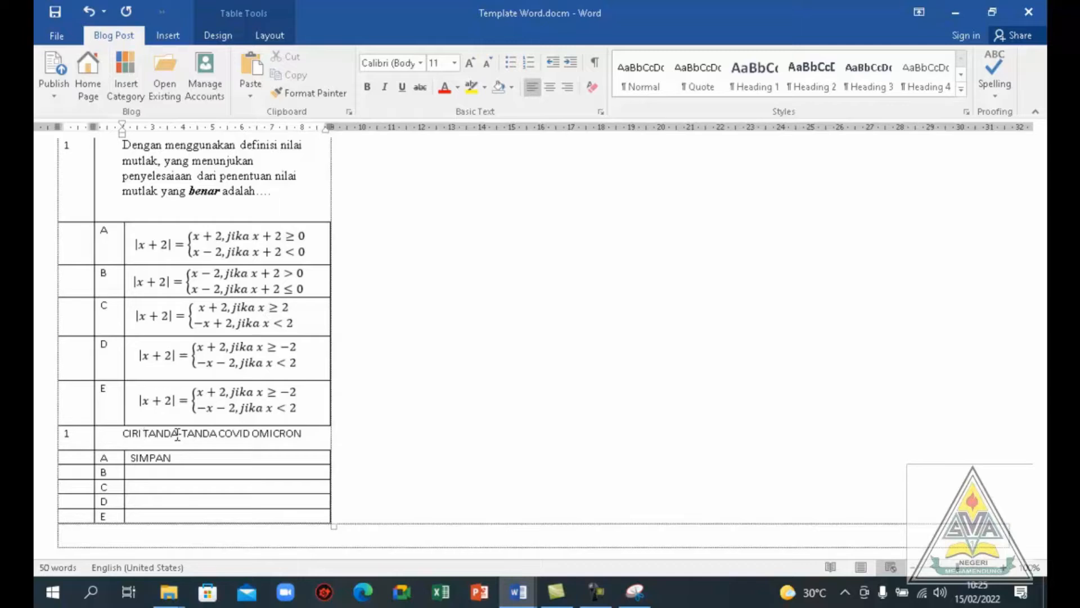
{"action": "type", "text": " DAR"}
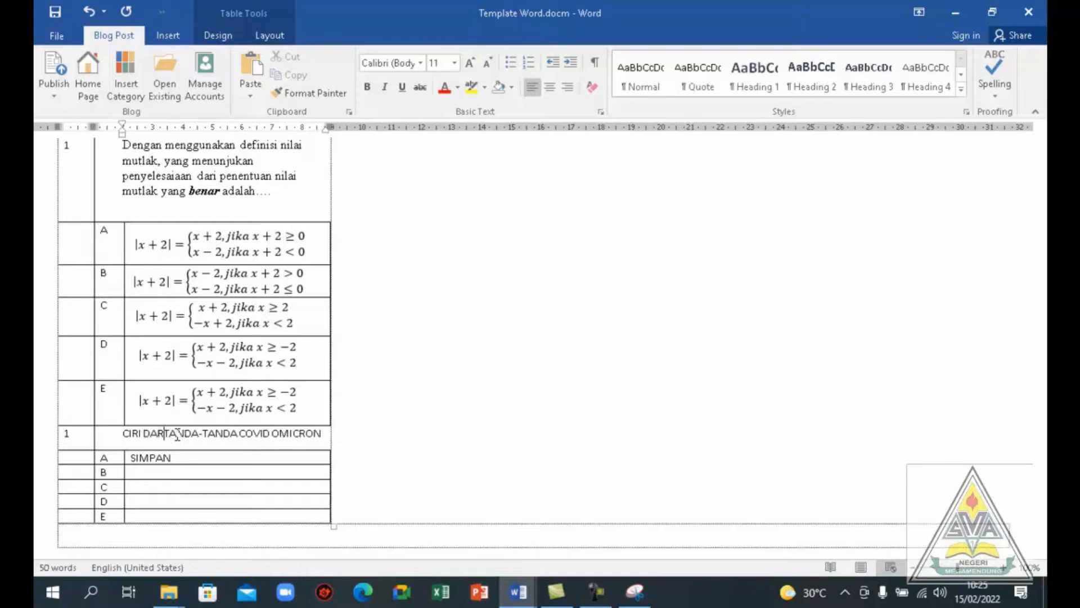
{"action": "type", "text": "I"}
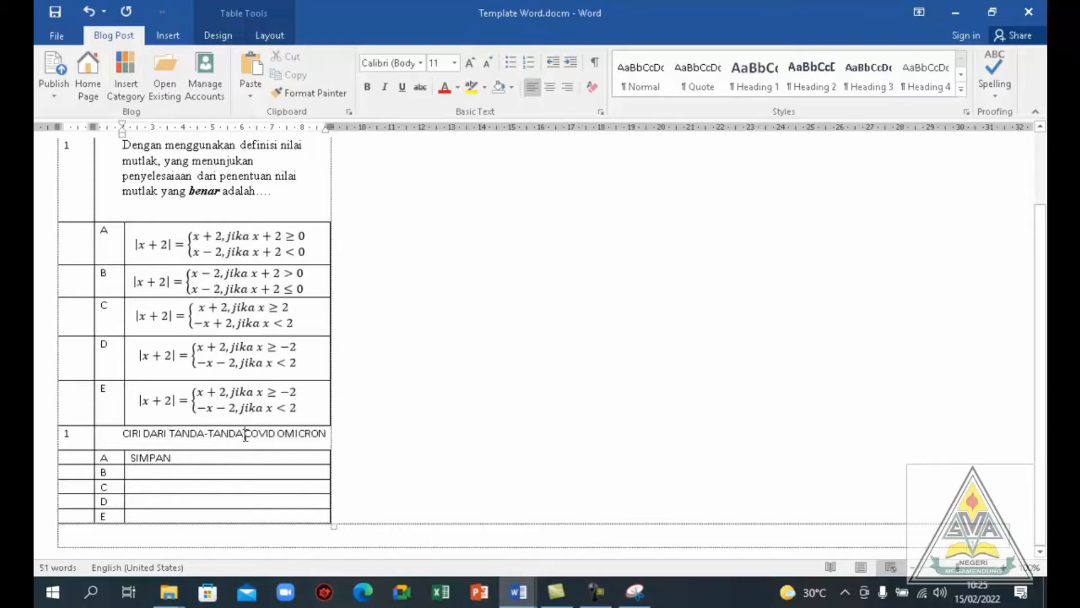
{"action": "key", "text": "BackSpace"}
{"action": "key", "text": "BackSpace"}
{"action": "key", "text": "BackSpace"}
{"action": "key", "text": "BackSpace"}
{"action": "key", "text": "BackSpace"}
{"action": "key", "text": "BackSpace"}
{"action": "key", "text": "BackSpace"}
{"action": "key", "text": "BackSpace"}
{"action": "key", "text": "BackSpace"}
{"action": "key", "text": "BackSpace"}
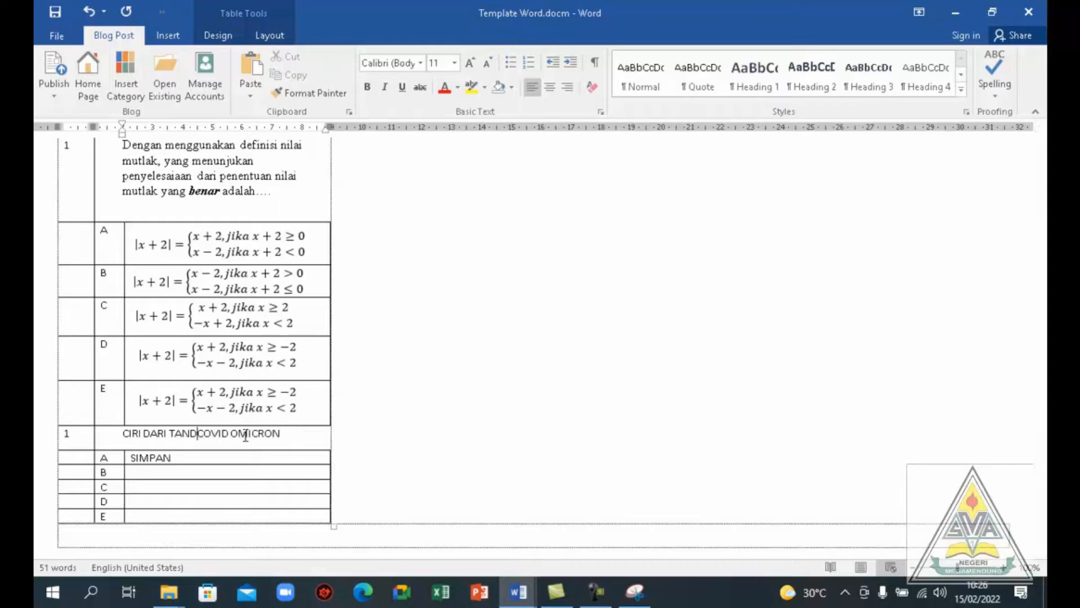
{"action": "key", "text": "BackSpace"}
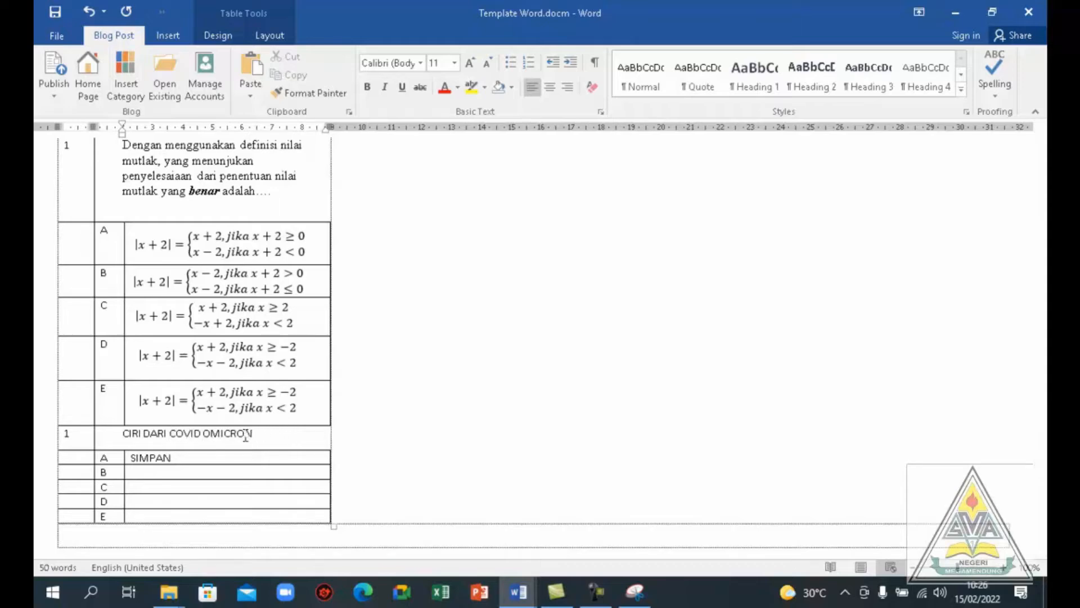
Insert ORANG TERPAPAR before COVID in the second question's text and add blank lines below it
{"action": "type", "text": "ORANG"}
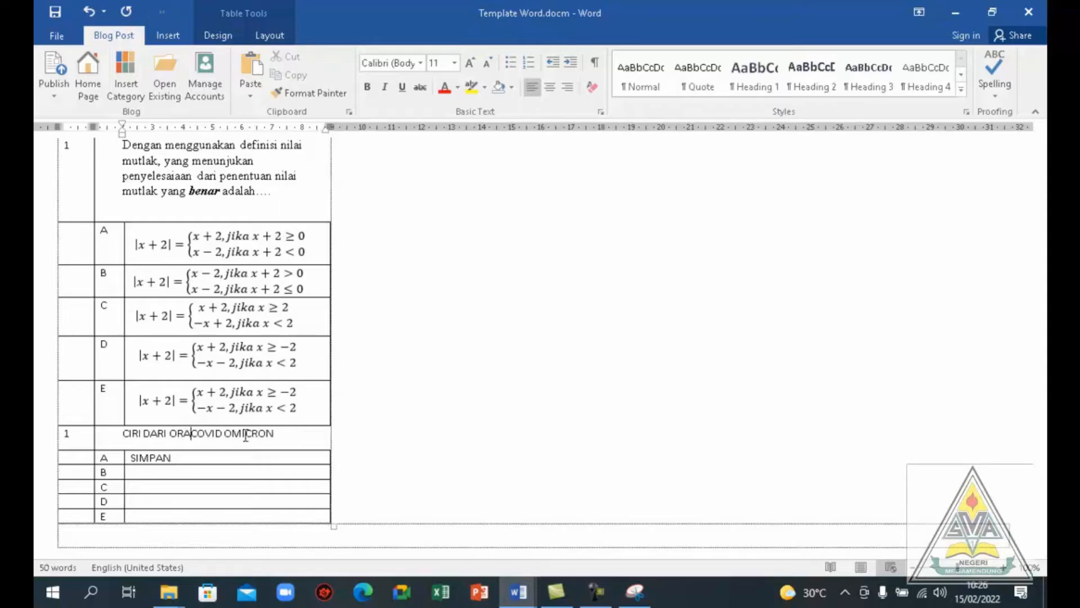
{"action": "type", "text": " TERP"}
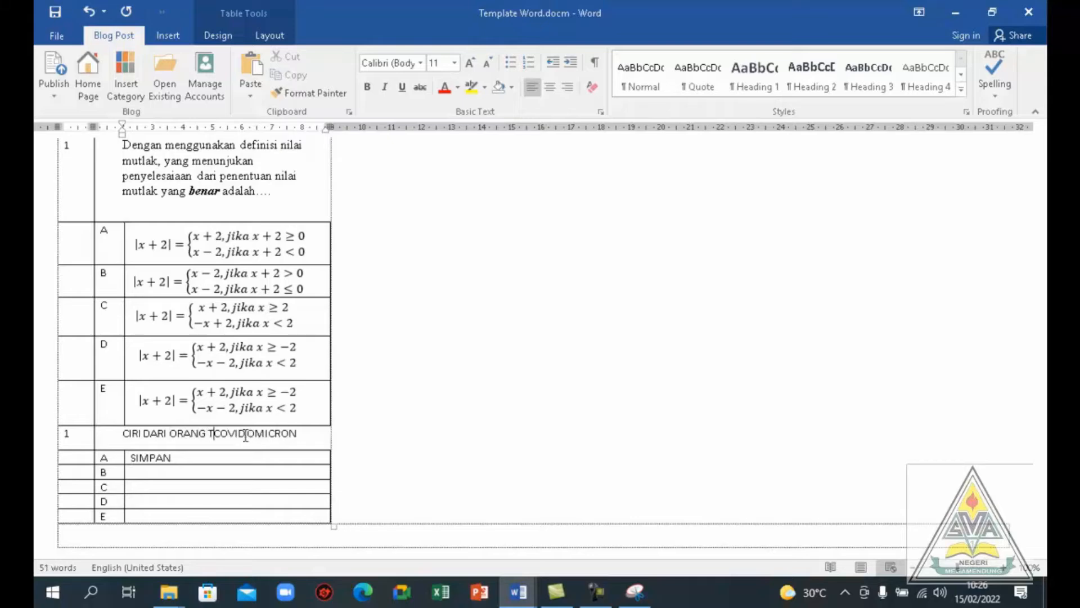
{"action": "type", "text": "A"}
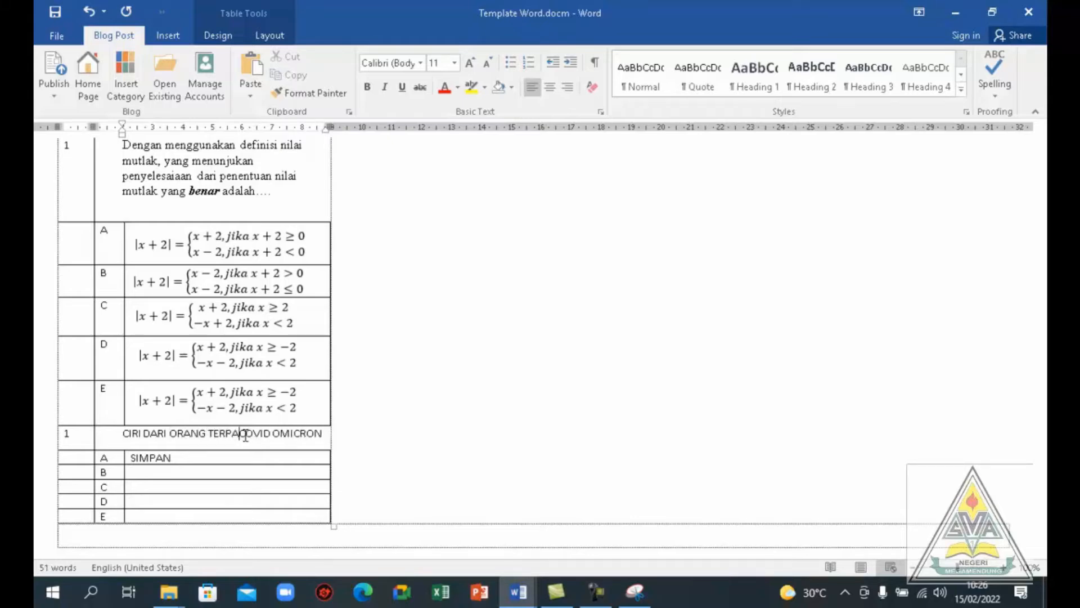
{"action": "type", "text": "PAR"}
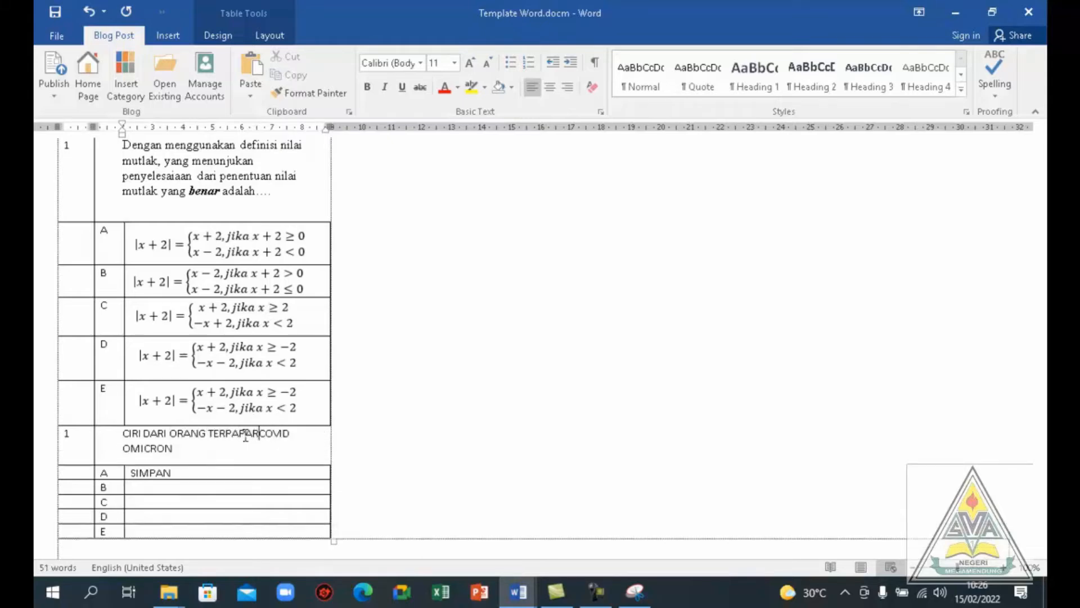
{"action": "left_click", "coordinate": [202, 454]}
{"action": "key", "text": "Return"}
{"action": "key", "text": "Return"}
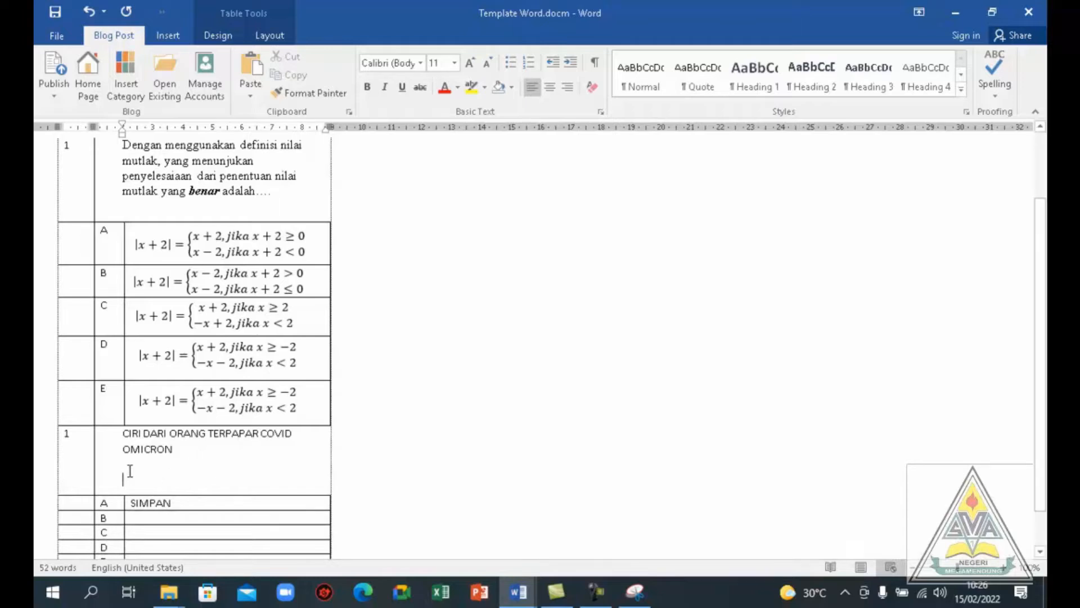
Start a checklist table below the Covid question text, with question number 2 and 6 statements
{"action": "left_click", "coordinate": [160, 17]}
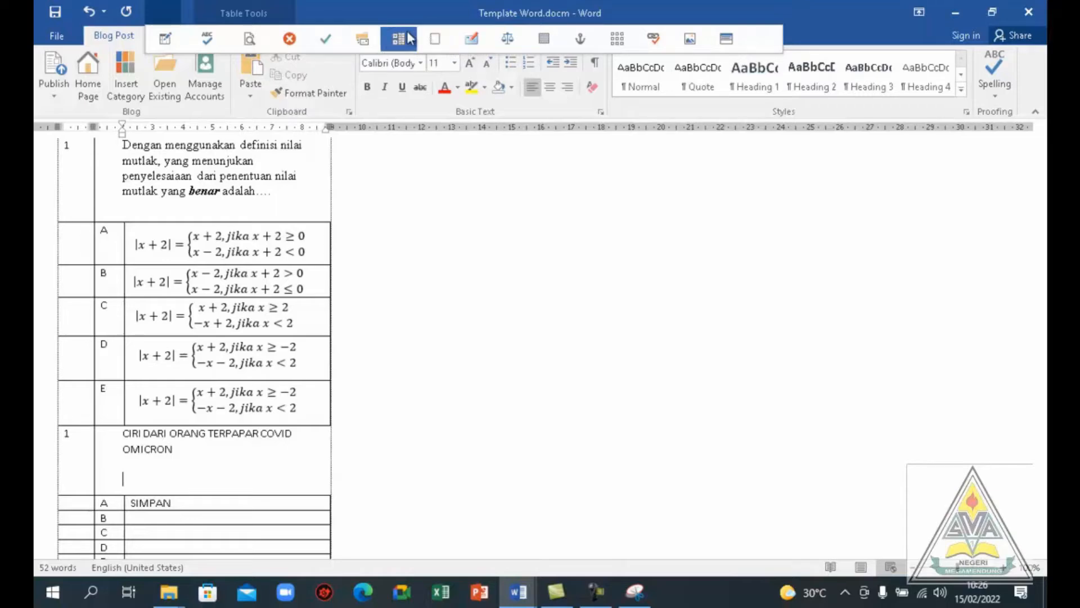
{"action": "left_click", "coordinate": [326, 40]}
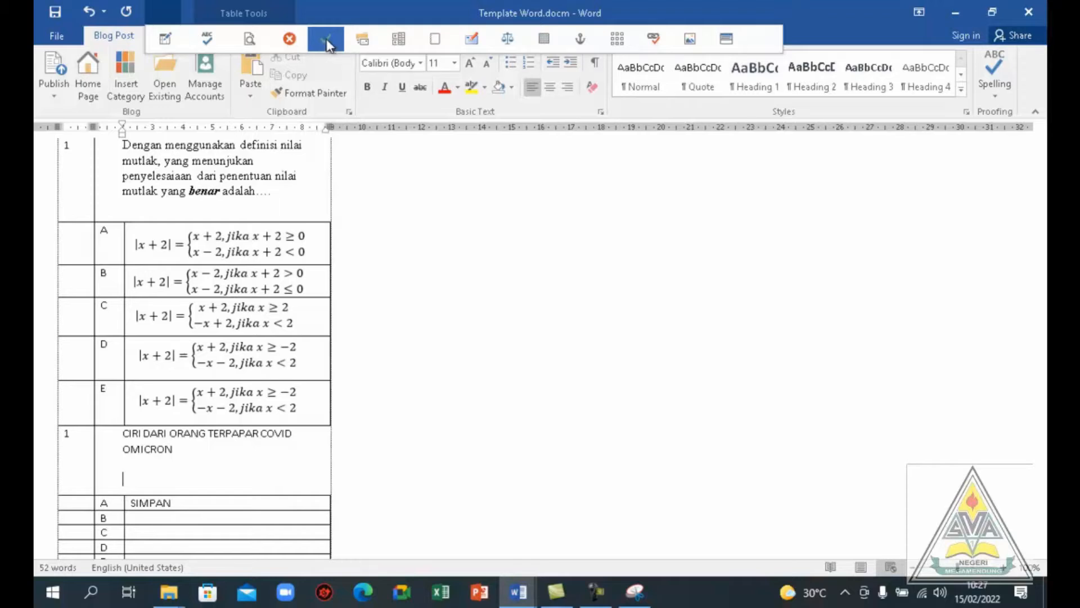
{"action": "left_click", "coordinate": [326, 44]}
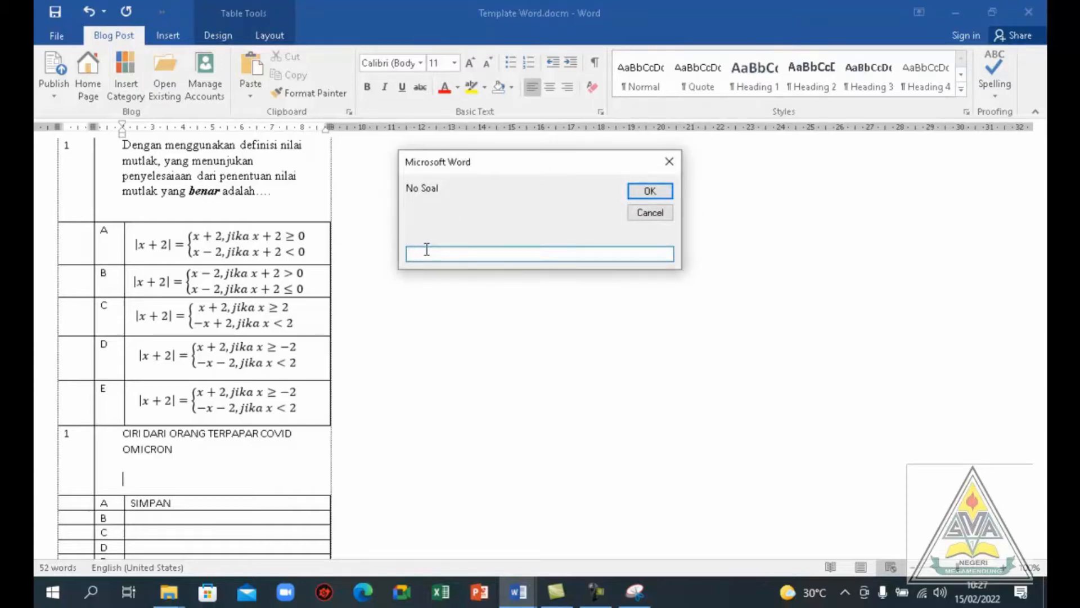
{"action": "type", "text": "2"}
{"action": "left_click", "coordinate": [639, 192]}
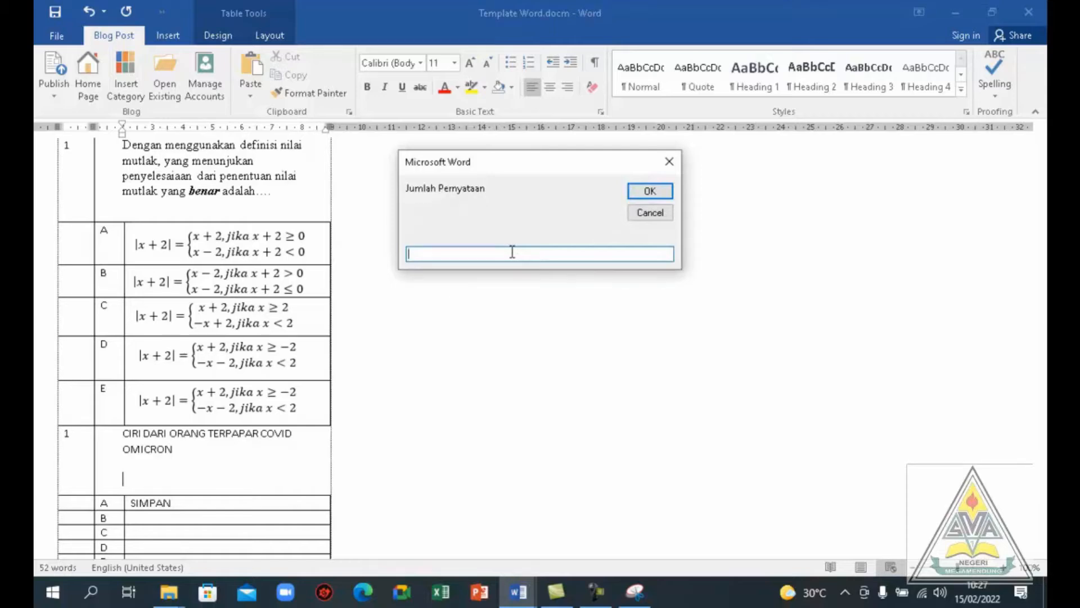
{"action": "type", "text": "5"}
{"action": "key", "text": "BackSpace"}
{"action": "type", "text": "6"}
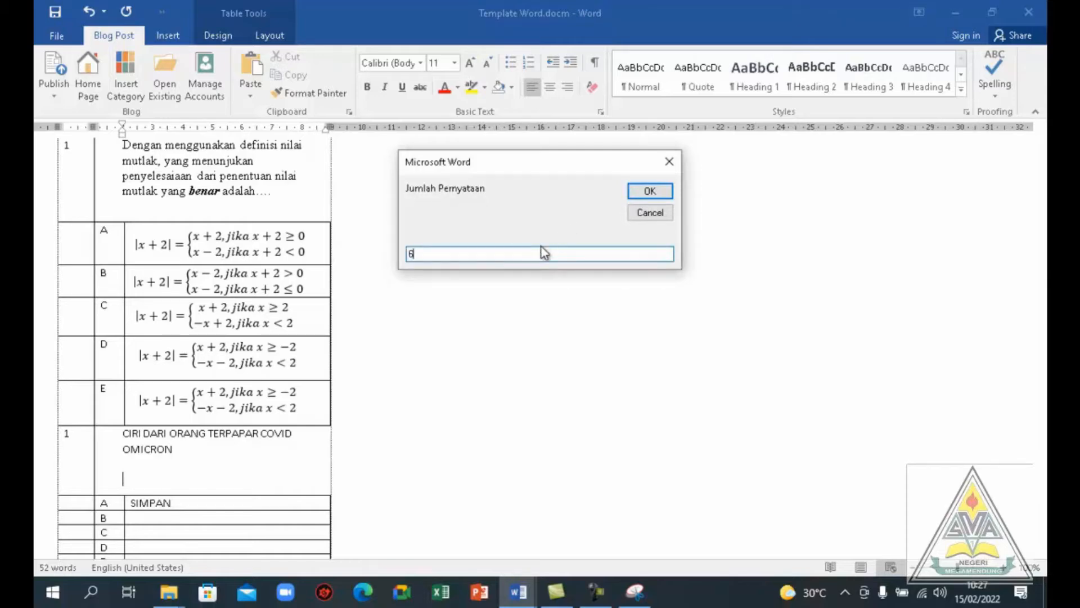
{"action": "left_click", "coordinate": [642, 197]}
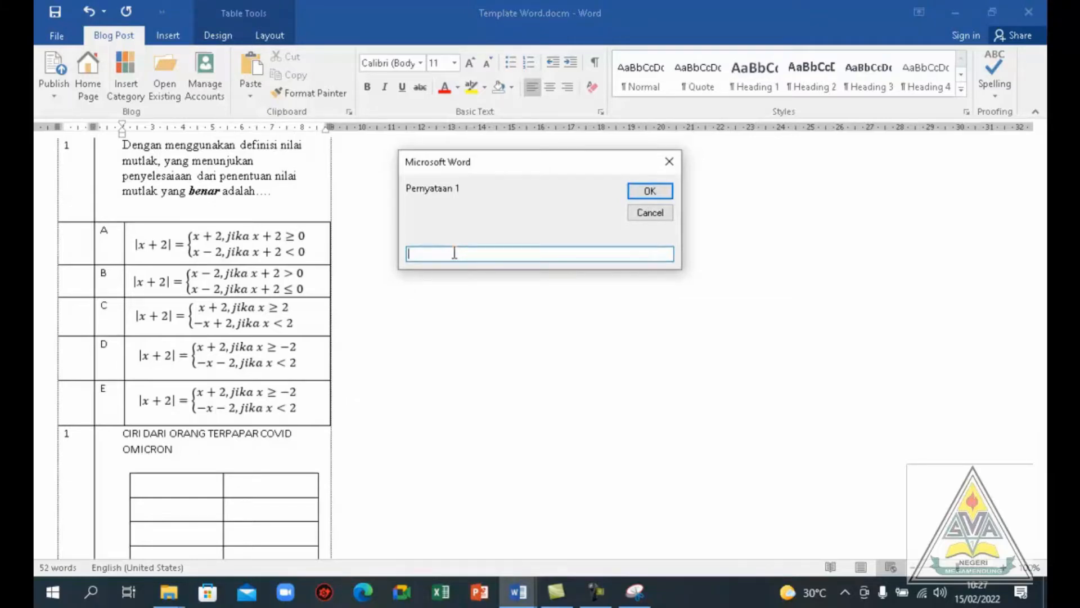
Enter FLU as statement 1 and RADANG as statement 2 of the checklist
{"action": "type", "text": "FLU"}
{"action": "left_click", "coordinate": [643, 194]}
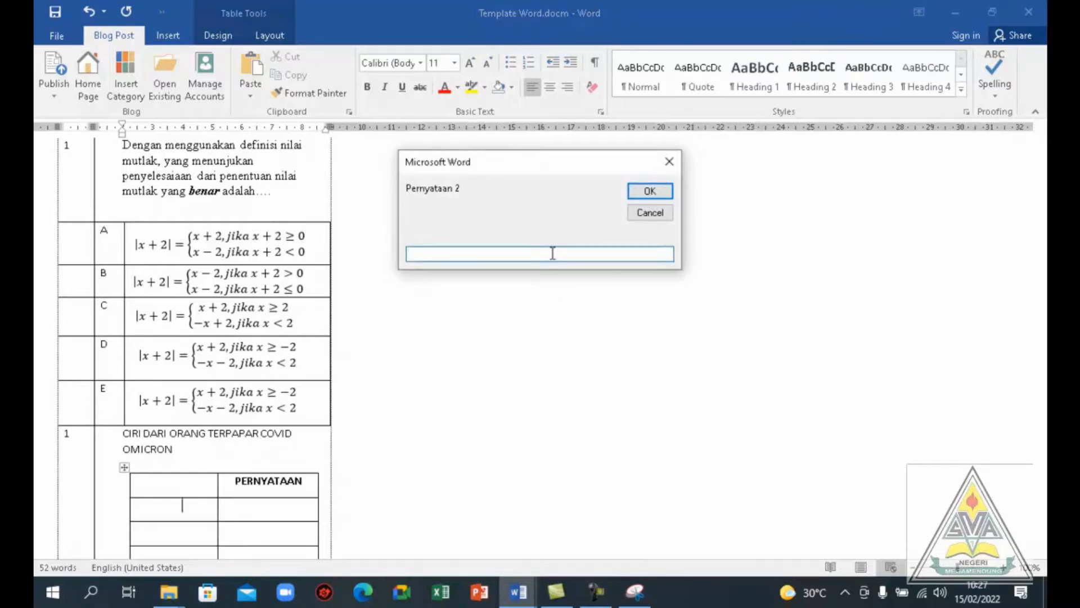
{"action": "type", "text": "RADANG"}
{"action": "left_click", "coordinate": [650, 192]}
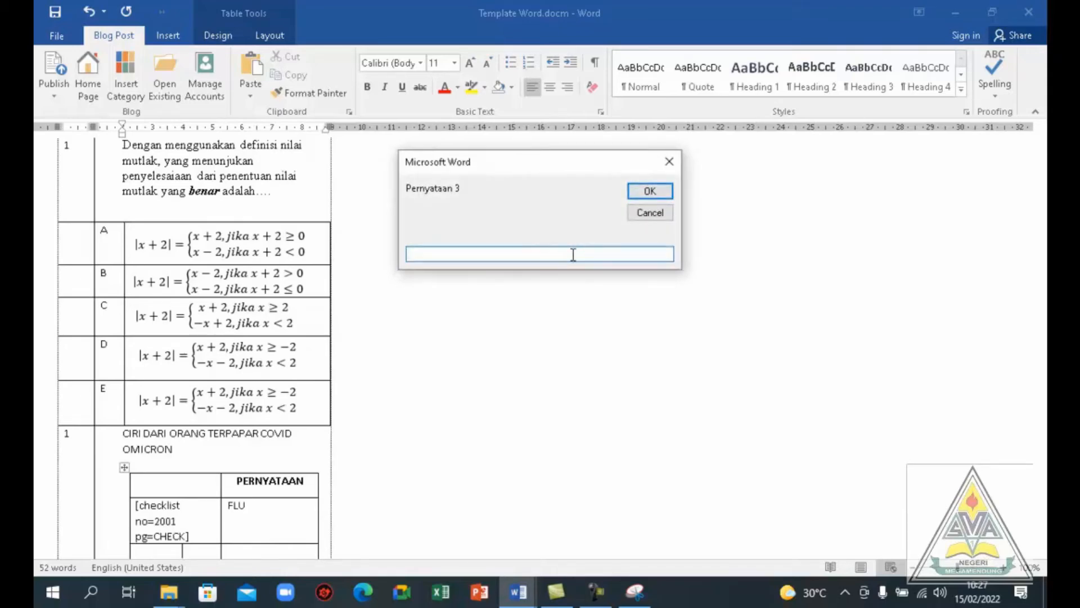
Enter JANTUNG BERDEBAR as statement 3 and GATAL as statement 4 of the checklist
{"action": "type", "text": "JANTUNG BERDEBAR"}
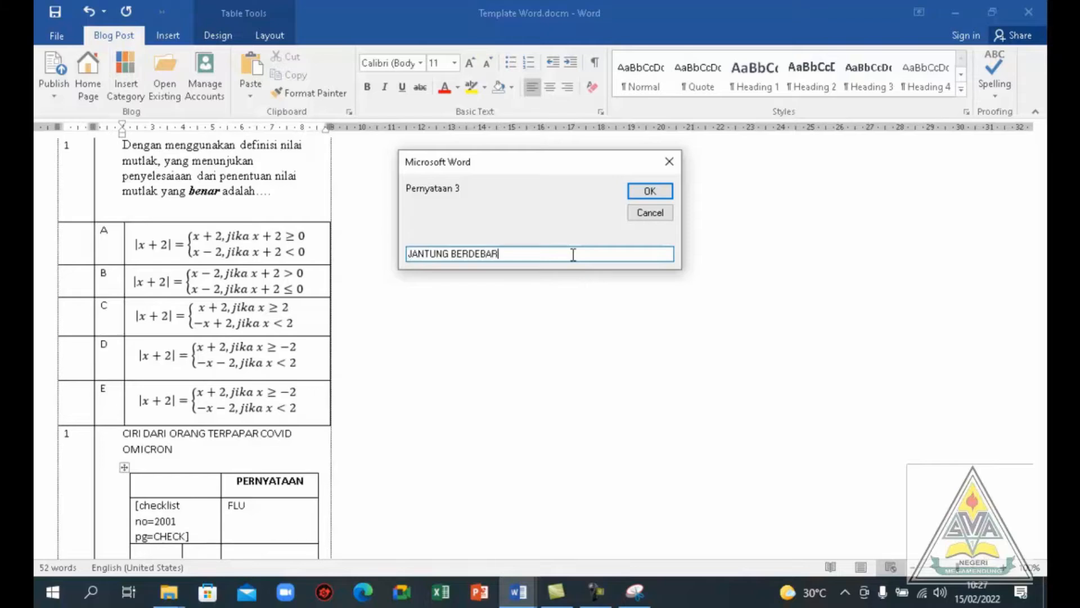
{"action": "left_click", "coordinate": [650, 192]}
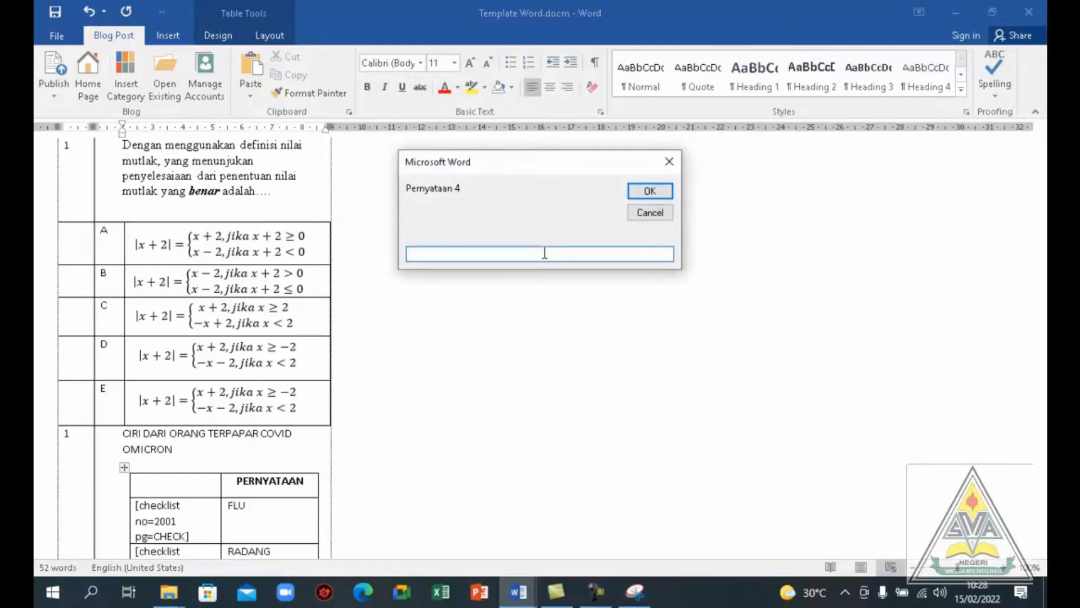
{"action": "type", "text": "GATAL"}
{"action": "left_click", "coordinate": [646, 195]}
Enter PEGAL as statement 5 and AMANDEL MEMBENGKAK as statement 6 to complete the checklist table
{"action": "type", "text": "PE"}
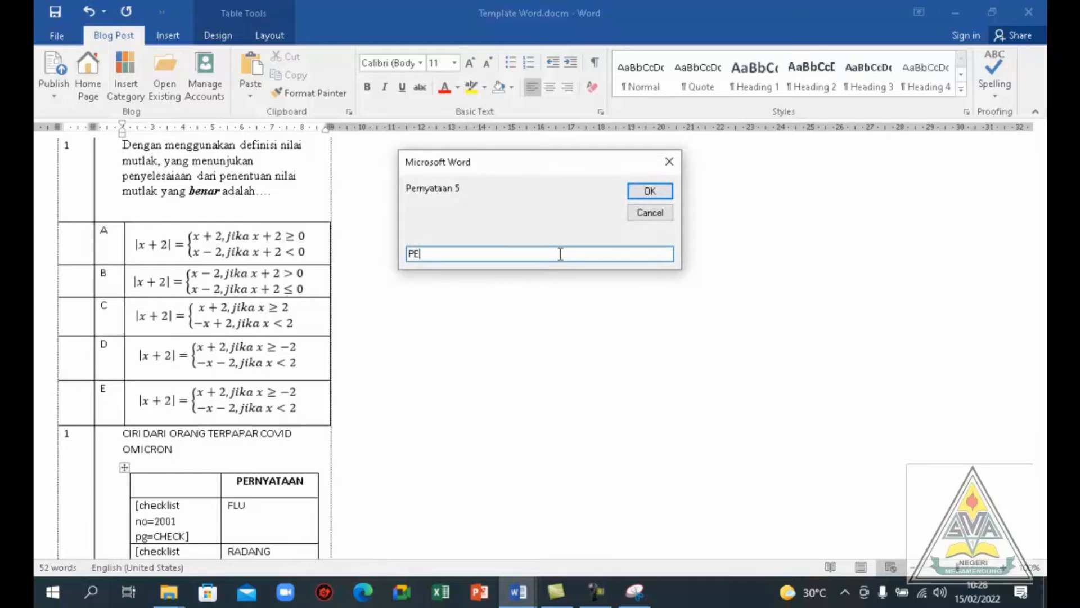
{"action": "type", "text": "GAL"}
{"action": "left_click", "coordinate": [649, 194]}
{"action": "type", "text": "AMANDEL MEMBENGKAK"}
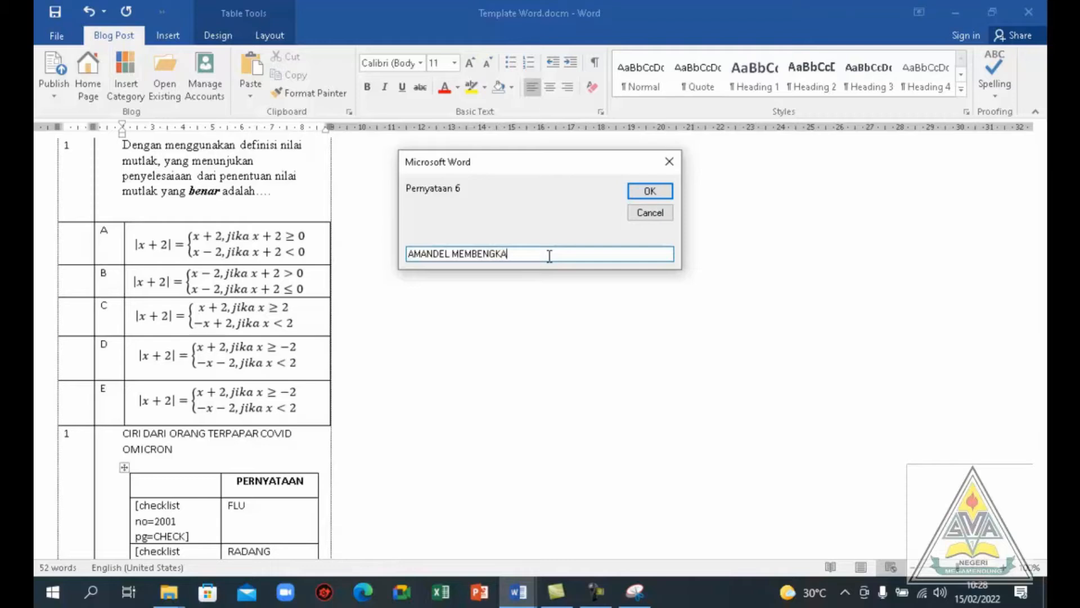
{"action": "left_click", "coordinate": [633, 194]}
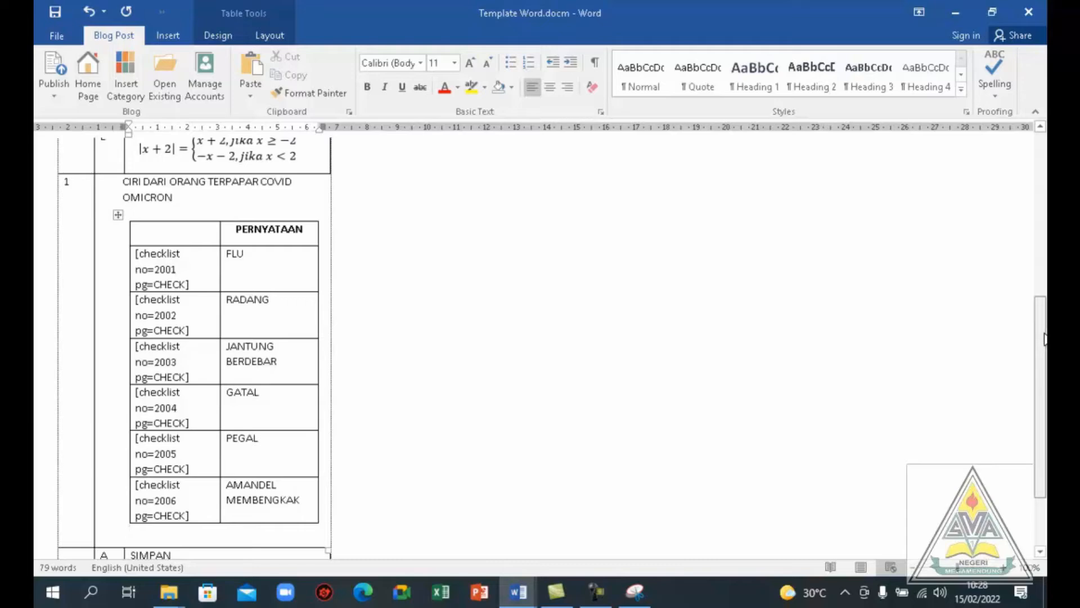
Duplicate the whole Covid question block, including its checklist and answer rows, directly below the existing table
{"action": "left_click_drag", "start_coordinate": [1044, 335], "coordinate": [1041, 400]}
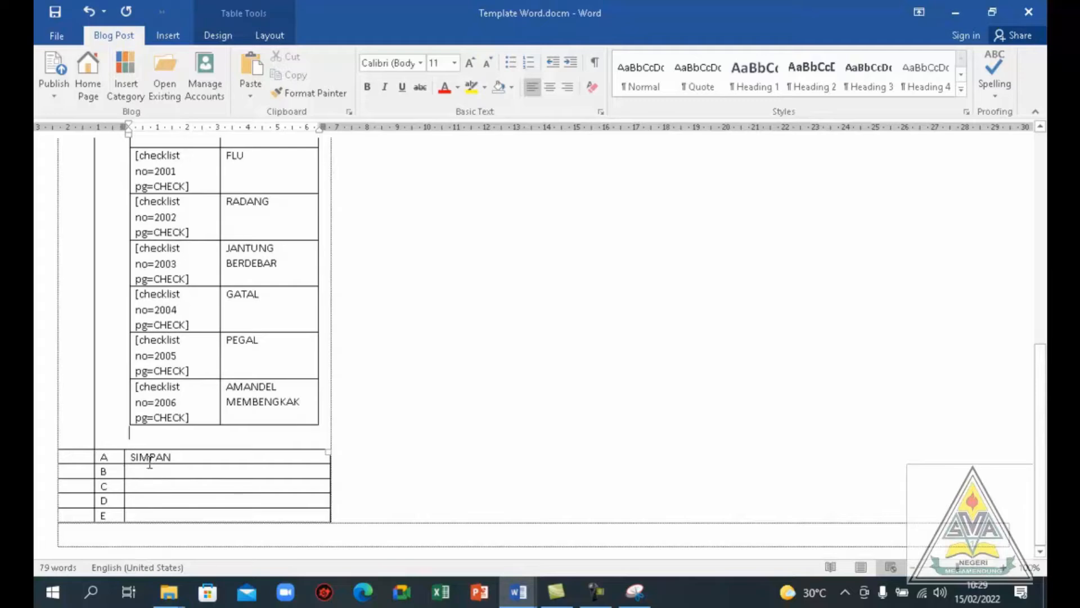
{"action": "left_click", "coordinate": [71, 392]}
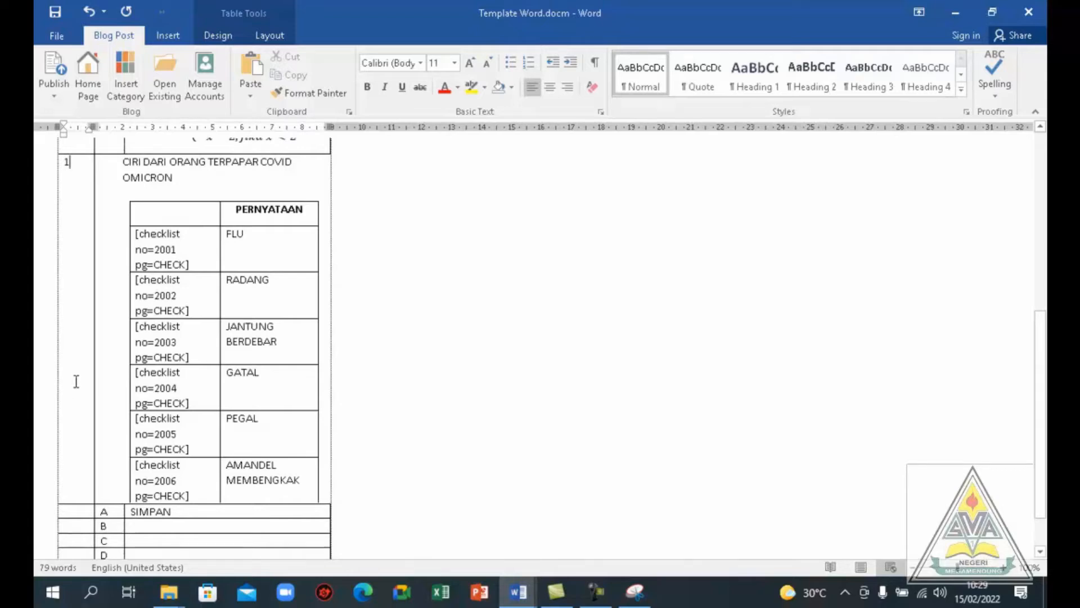
{"action": "left_click_drag", "start_coordinate": [75, 381], "coordinate": [221, 517]}
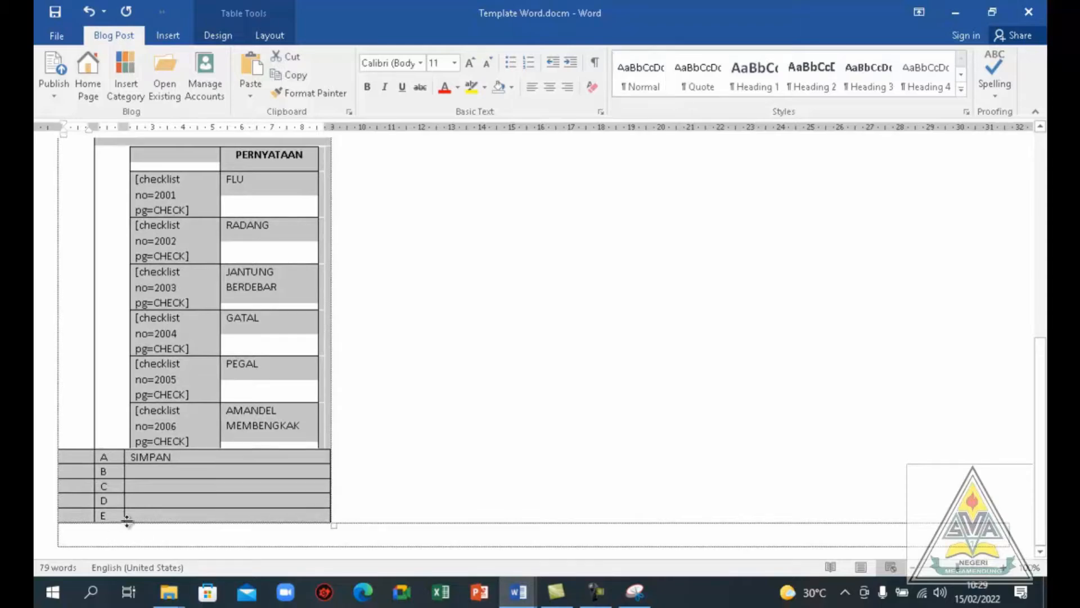
{"action": "left_click", "coordinate": [72, 535]}
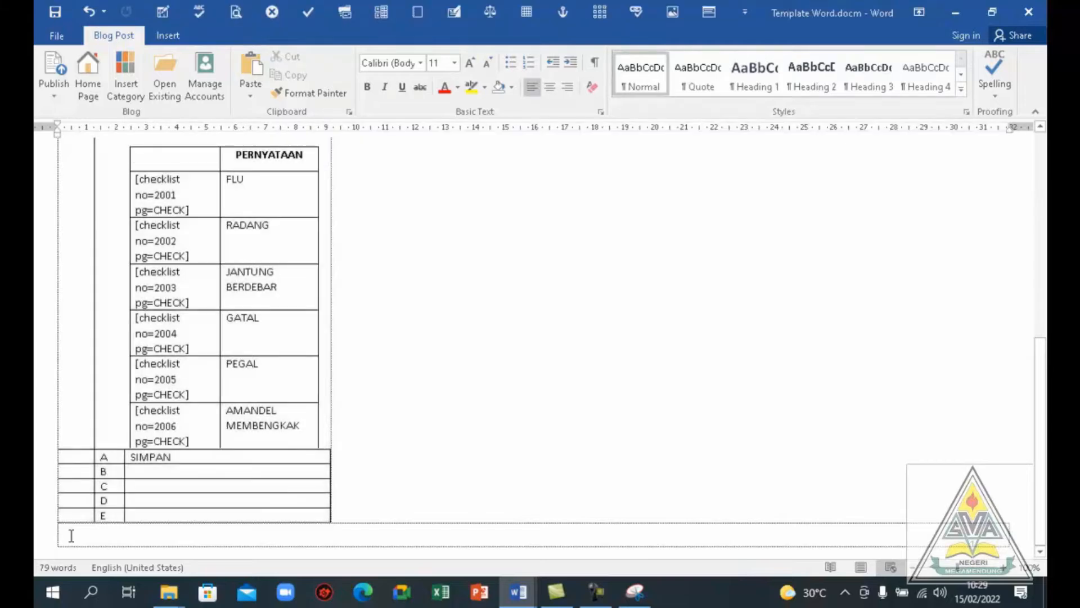
{"action": "key", "text": "ctrl+v"}
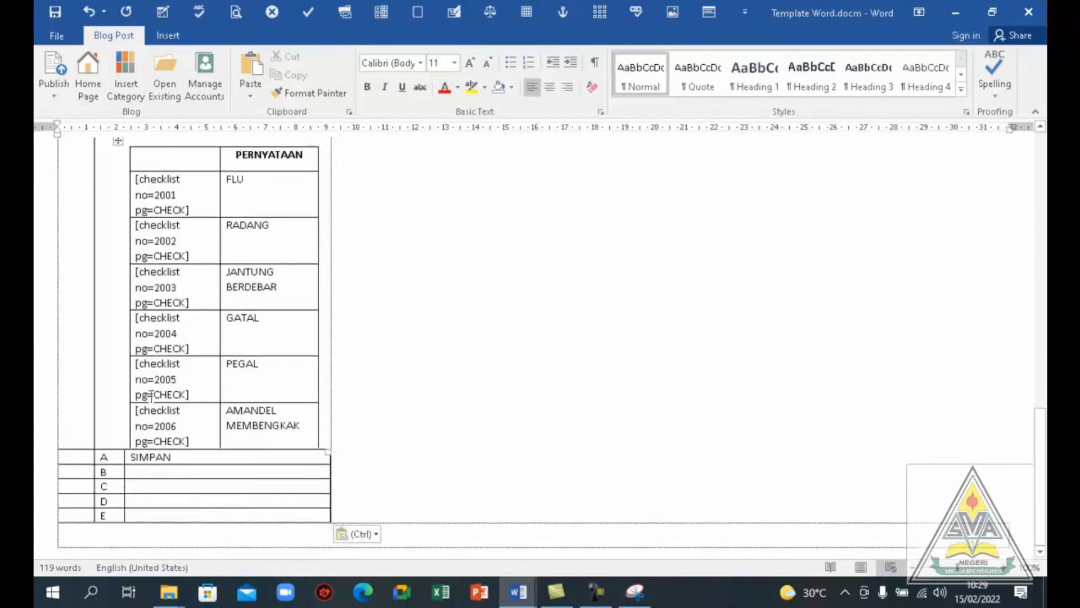
Delete the PERNYATAAN checklist table from the newly pasted question's cell
{"action": "left_click", "coordinate": [121, 142]}
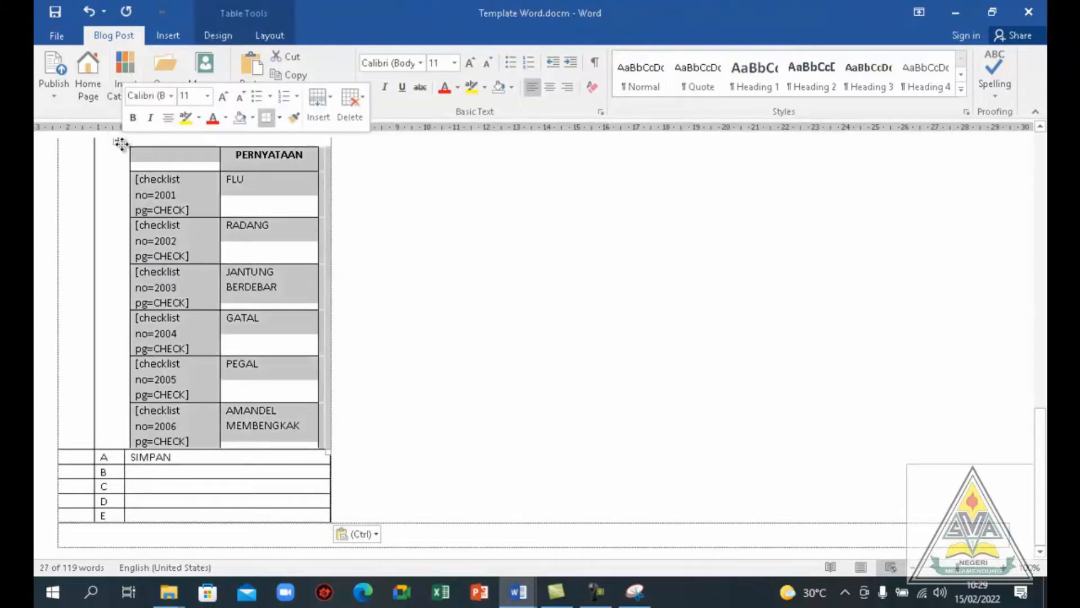
{"action": "key", "text": "BackSpace"}
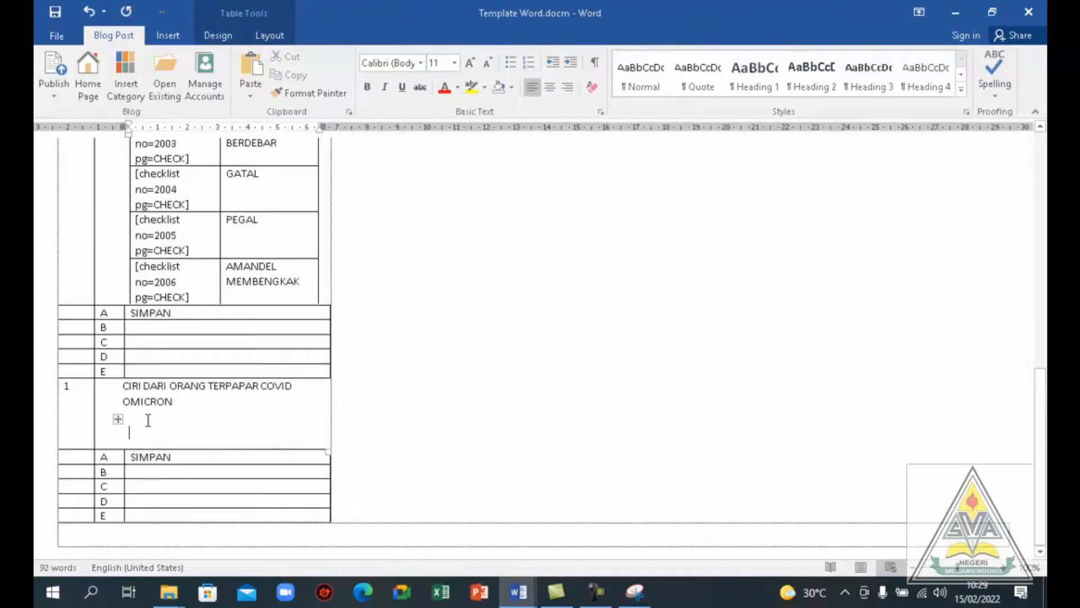
{"action": "left_click", "coordinate": [118, 418]}
{"action": "key", "text": "Delete"}
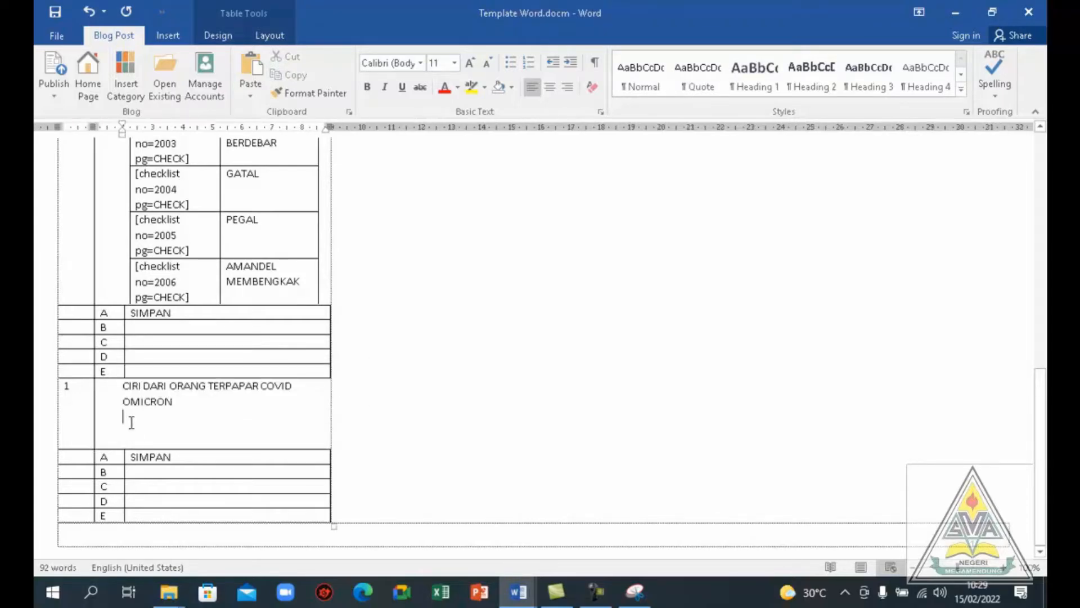
{"action": "key", "text": "BackSpace"}
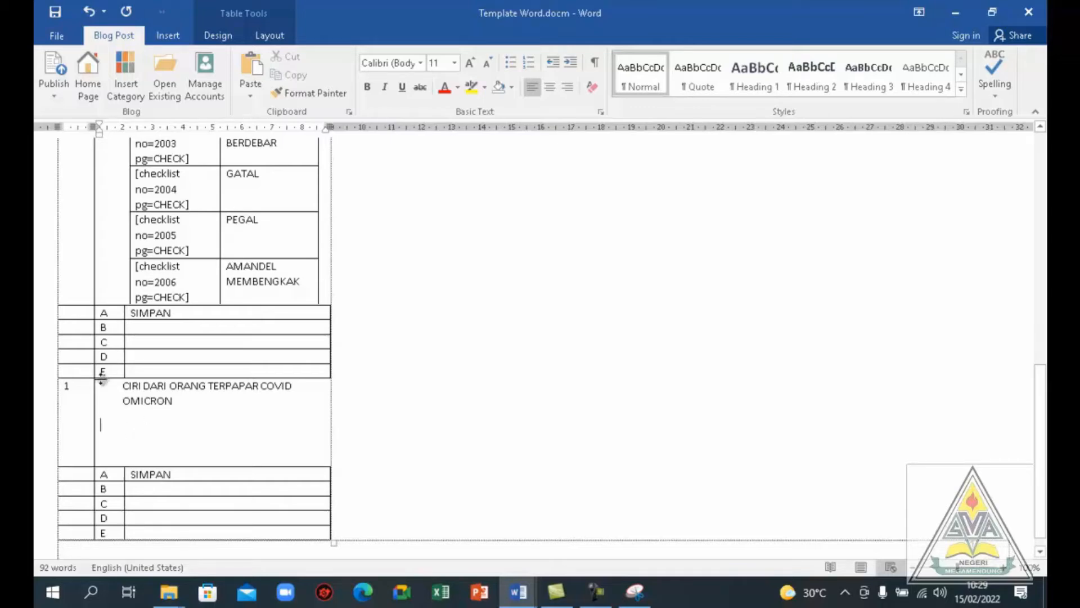
Clear the question text "CIRI DARI ORANG TERPAPAR COVID OMICRON" from the pasted question block
{"action": "left_click_drag", "start_coordinate": [123, 390], "coordinate": [180, 400]}
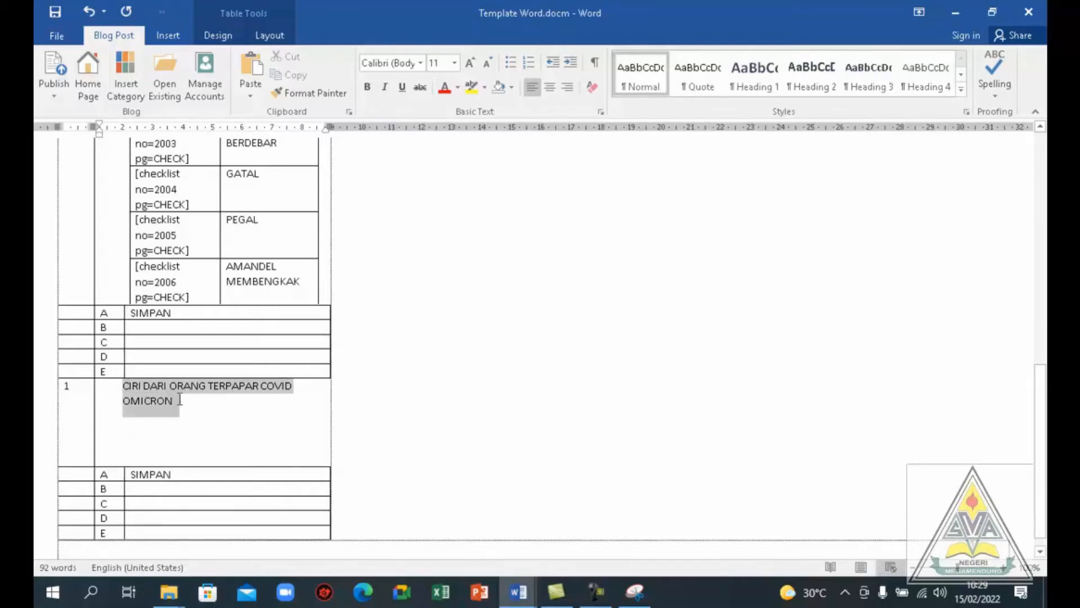
{"action": "left_click", "coordinate": [180, 400]}
{"action": "type", "text": "S"}
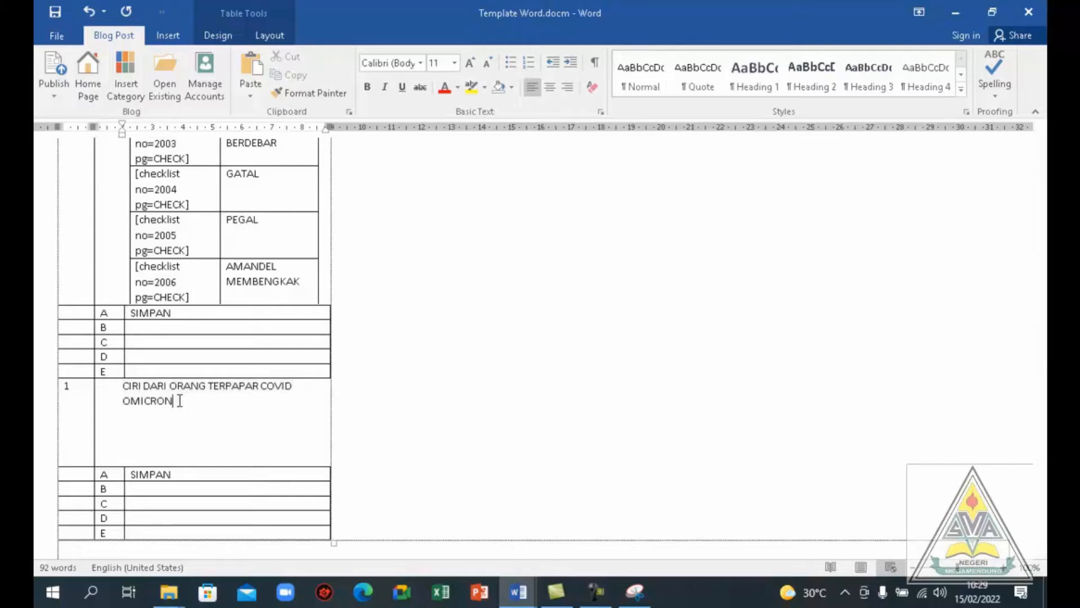
{"action": "key", "text": "BackSpace"}
{"action": "key", "text": "BackSpace"}
{"action": "key", "text": "BackSpace"}
{"action": "key", "text": "BackSpace"}
{"action": "key", "text": "BackSpace"}
{"action": "key", "text": "BackSpace"}
{"action": "key", "text": "BackSpace"}
{"action": "key", "text": "BackSpace"}
{"action": "key", "text": "BackSpace"}
{"action": "key", "text": "BackSpace"}
{"action": "key", "text": "BackSpace"}
{"action": "key", "text": "BackSpace"}
{"action": "key", "text": "BackSpace"}
{"action": "key", "text": "BackSpace"}
{"action": "key", "text": "BackSpace"}
{"action": "key", "text": "BackSpace"}
{"action": "key", "text": "BackSpace"}
{"action": "key", "text": "BackSpace"}
{"action": "key", "text": "BackSpace"}
{"action": "key", "text": "BackSpace"}
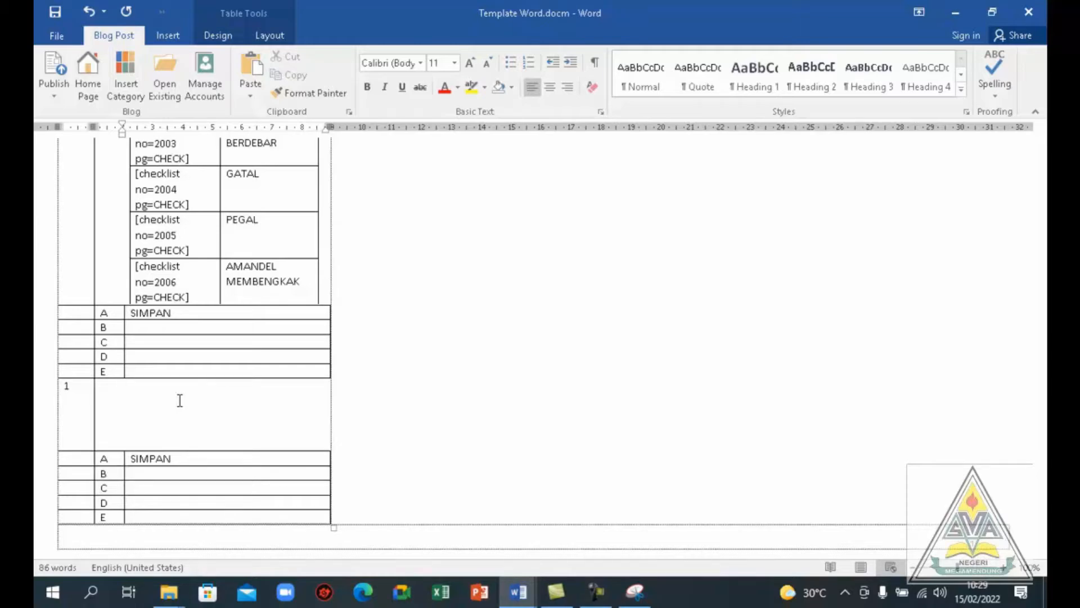
Enter "PILIH PERNYATAAN YANG BENAR" as the third question's text, followed by a new line
{"action": "type", "text": "S"}
{"action": "key", "text": "BackSpace"}
{"action": "type", "text": "PILIH PERNYATAAN YA"}
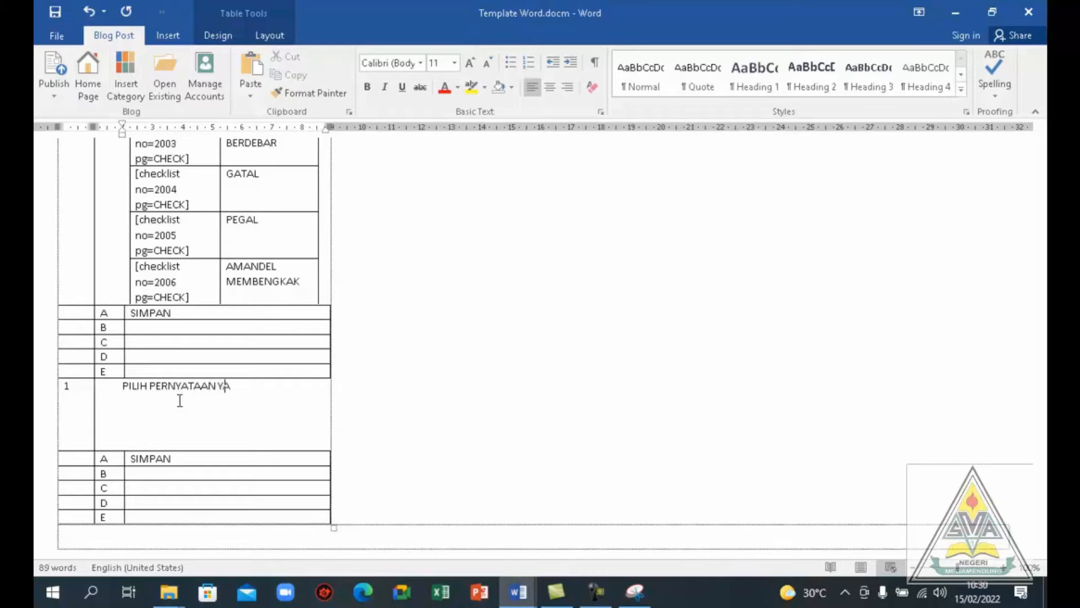
{"action": "type", "text": "NG"}
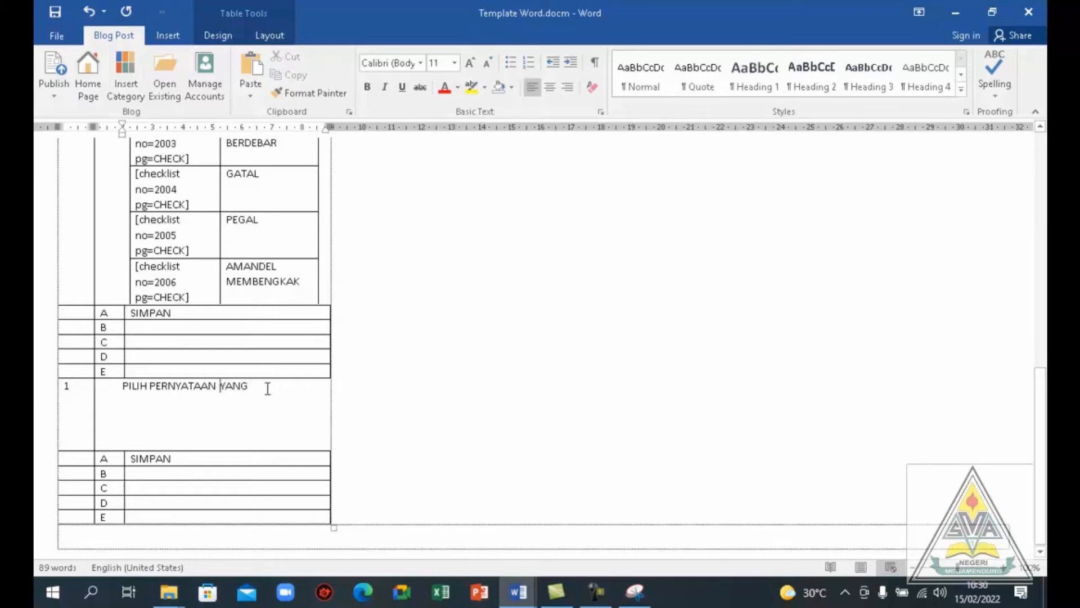
{"action": "type", "text": "BENAR"}
{"action": "key", "text": "Return"}
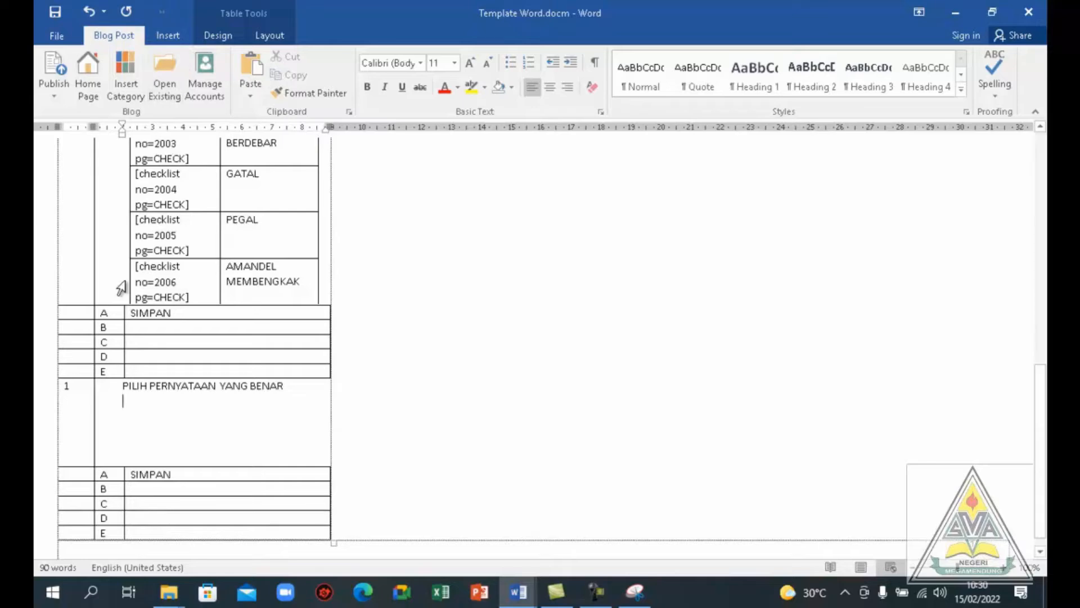
Insert a statement-matching radio block below the question text, for question number 3 with 3 statements and 5 answers
{"action": "left_click", "coordinate": [164, 12]}
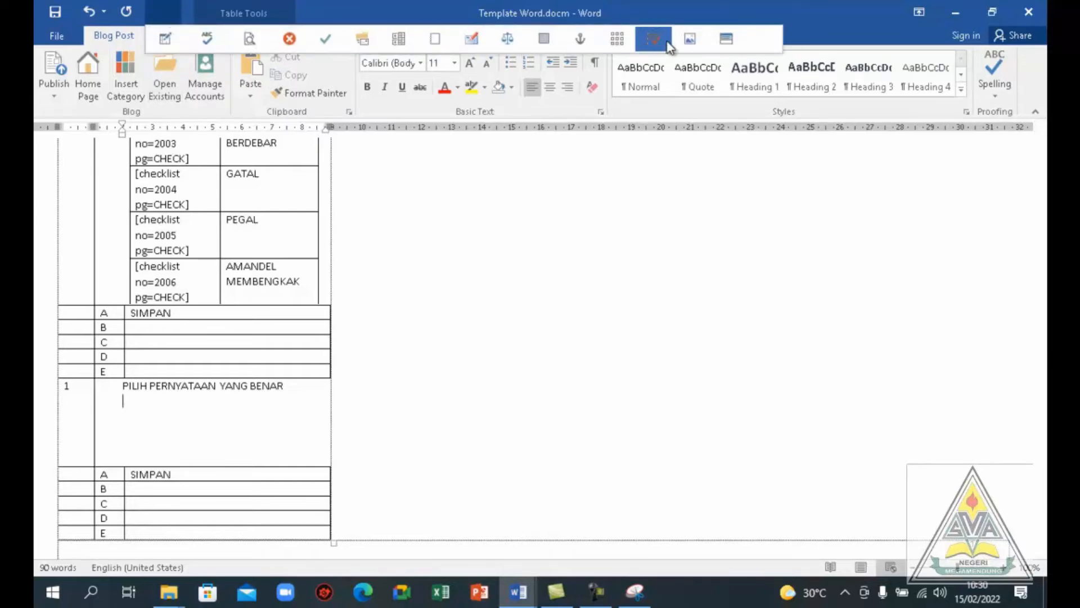
{"action": "left_click", "coordinate": [726, 41]}
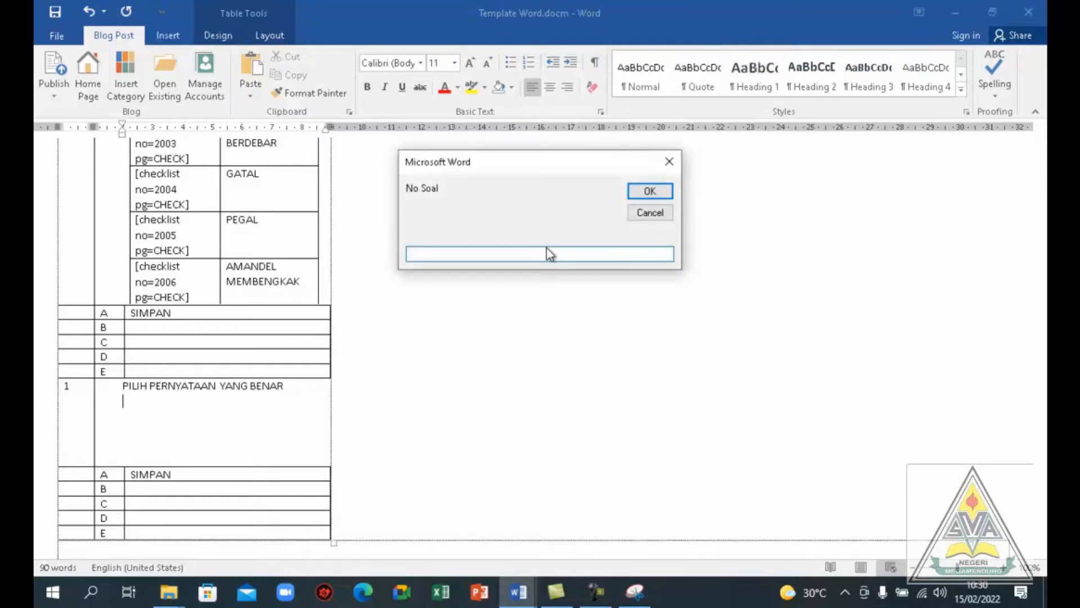
{"action": "type", "text": "3"}
{"action": "left_click", "coordinate": [633, 192]}
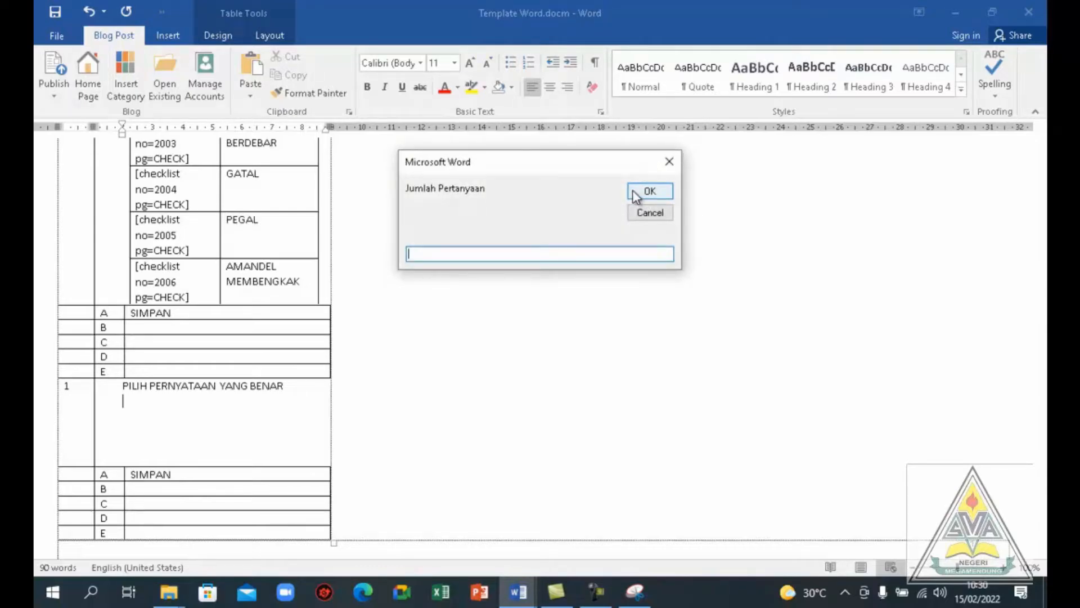
{"action": "type", "text": "3"}
{"action": "left_click", "coordinate": [648, 193]}
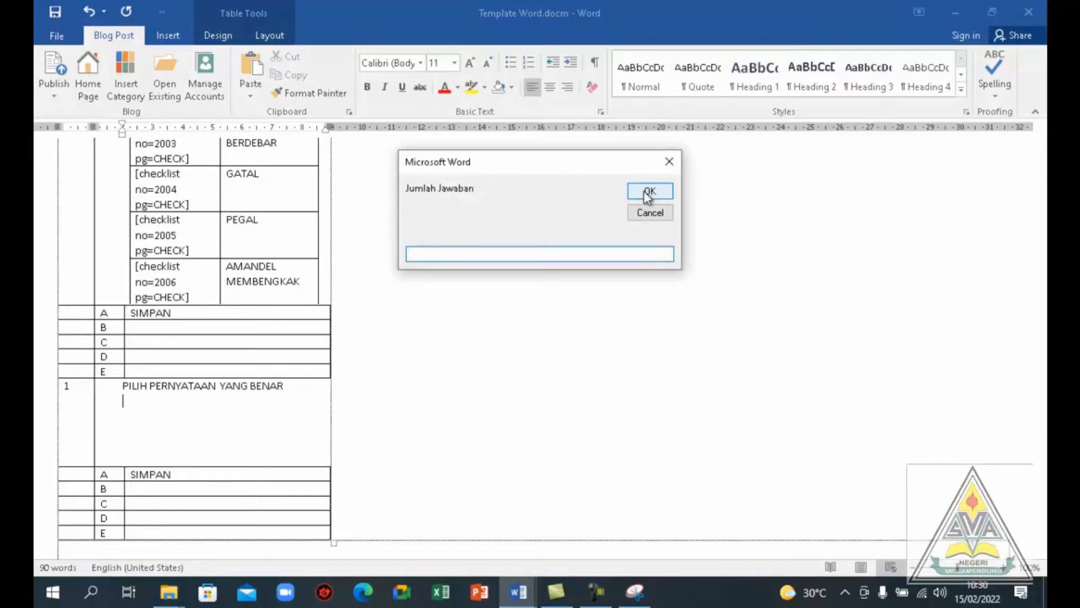
{"action": "type", "text": "5"}
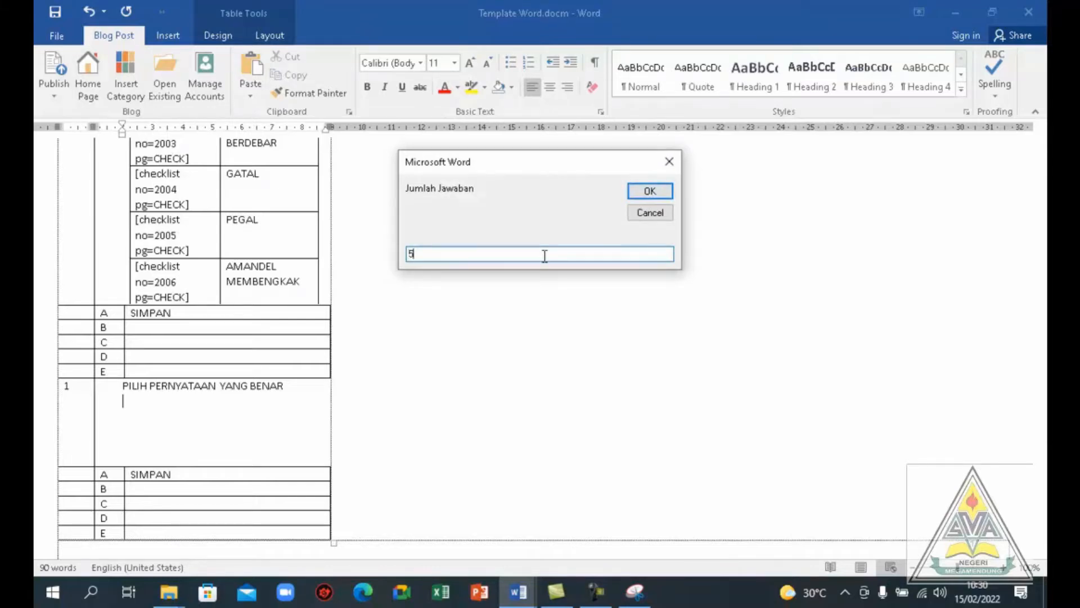
{"action": "left_click", "coordinate": [642, 196]}
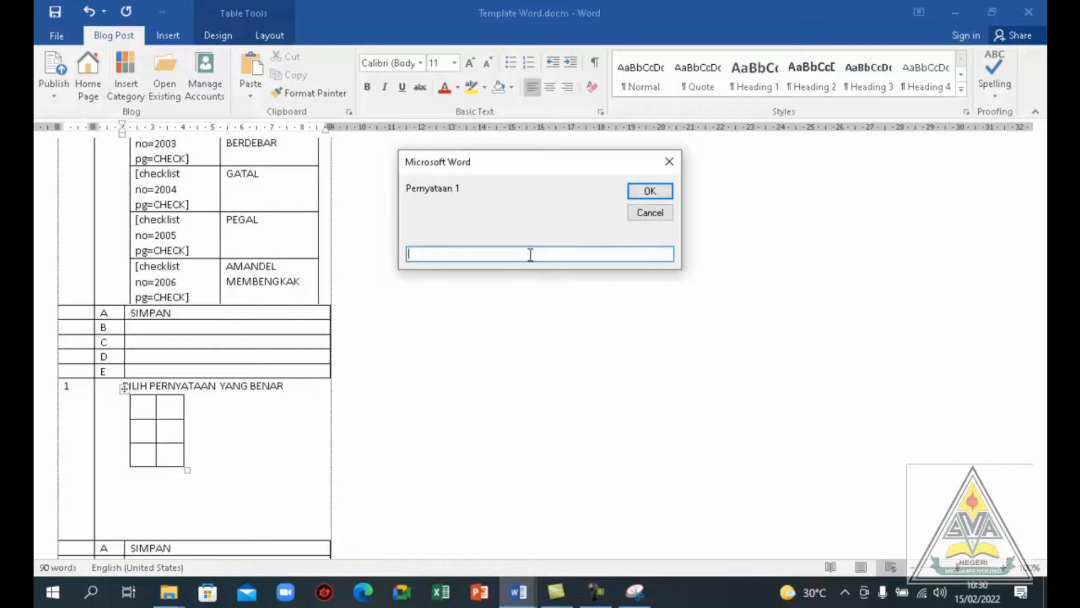
Enter SUKARNO, SUHARTO and HABIEBIE as statements 1 to 3 of the matching question
{"action": "type", "text": "SUKARNO"}
{"action": "left_click", "coordinate": [658, 193]}
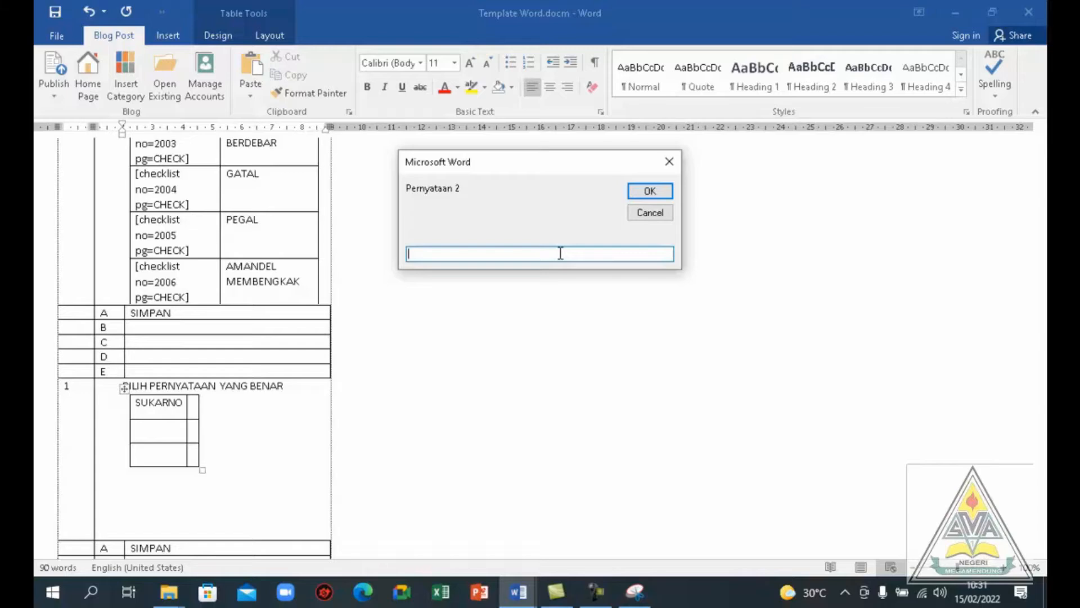
{"action": "type", "text": "SUHARTO"}
{"action": "left_click", "coordinate": [668, 192]}
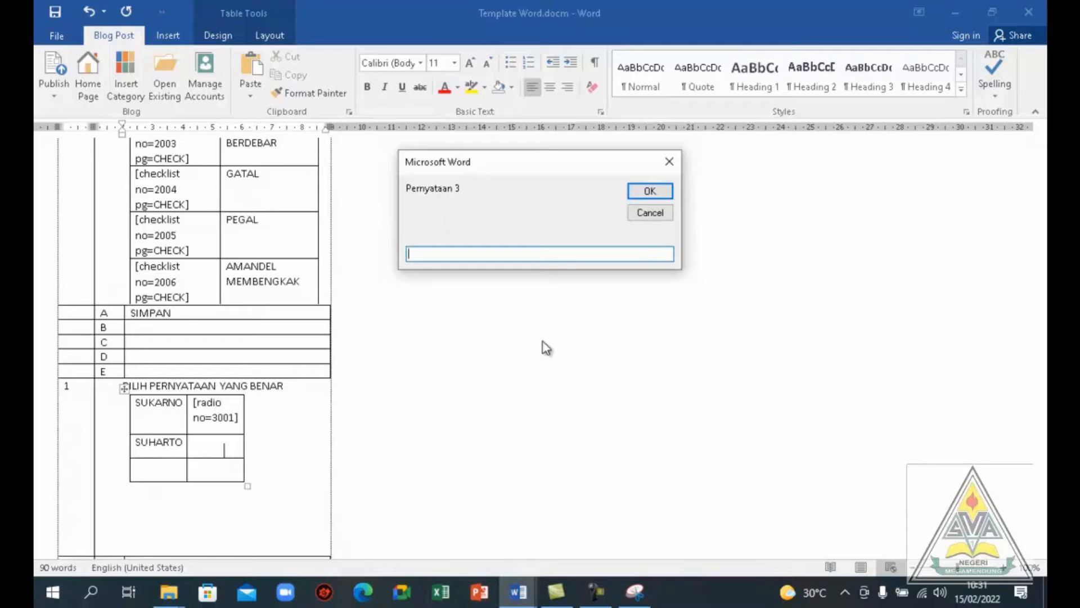
{"action": "type", "text": "HABIEBIE"}
{"action": "left_click", "coordinate": [651, 191]}
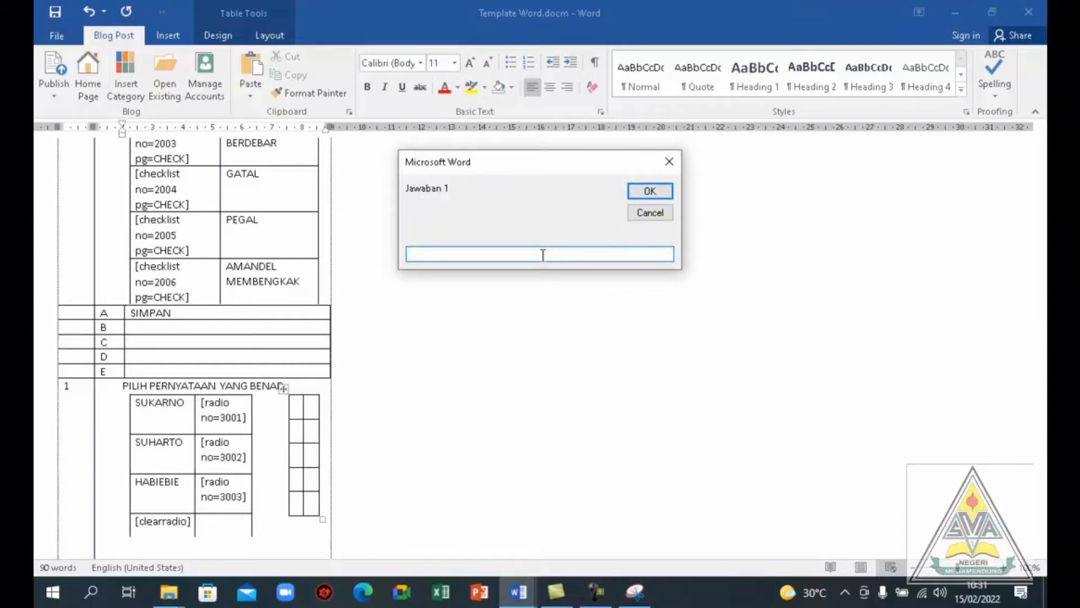
Enter ILMUAN, ULAMA and PROKLAMATOR as answers 1 to 3 of the matching question
{"action": "type", "text": "ILMUAN"}
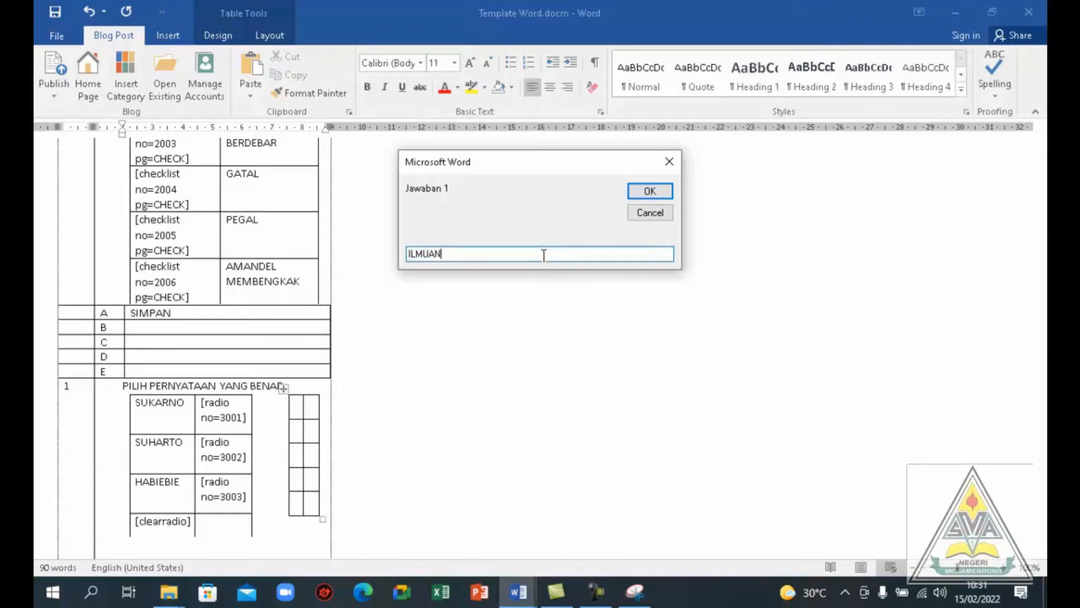
{"action": "left_click", "coordinate": [648, 192]}
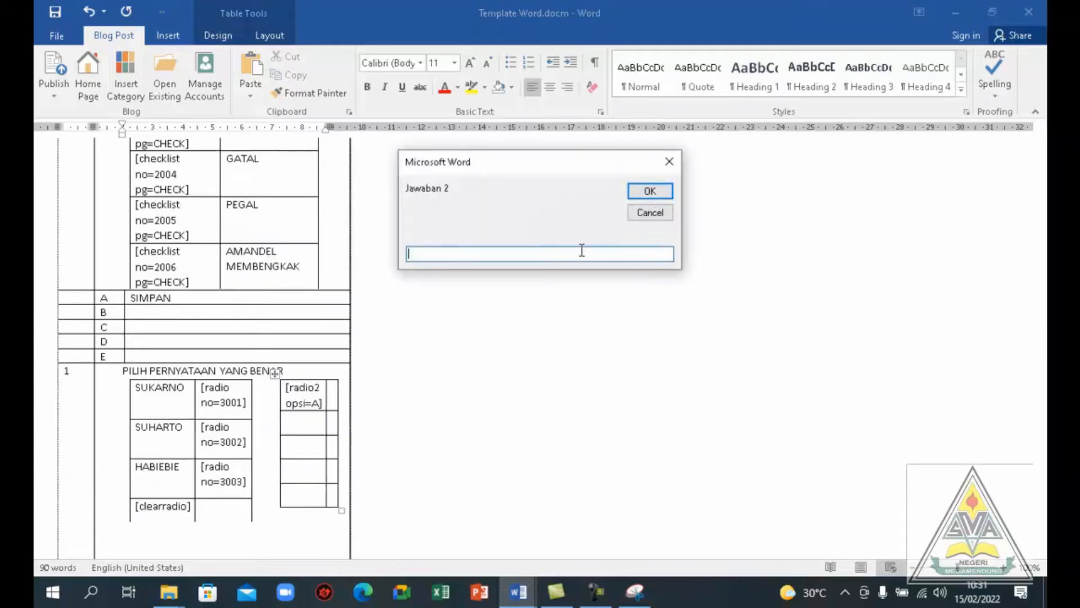
{"action": "type", "text": "ULAMA"}
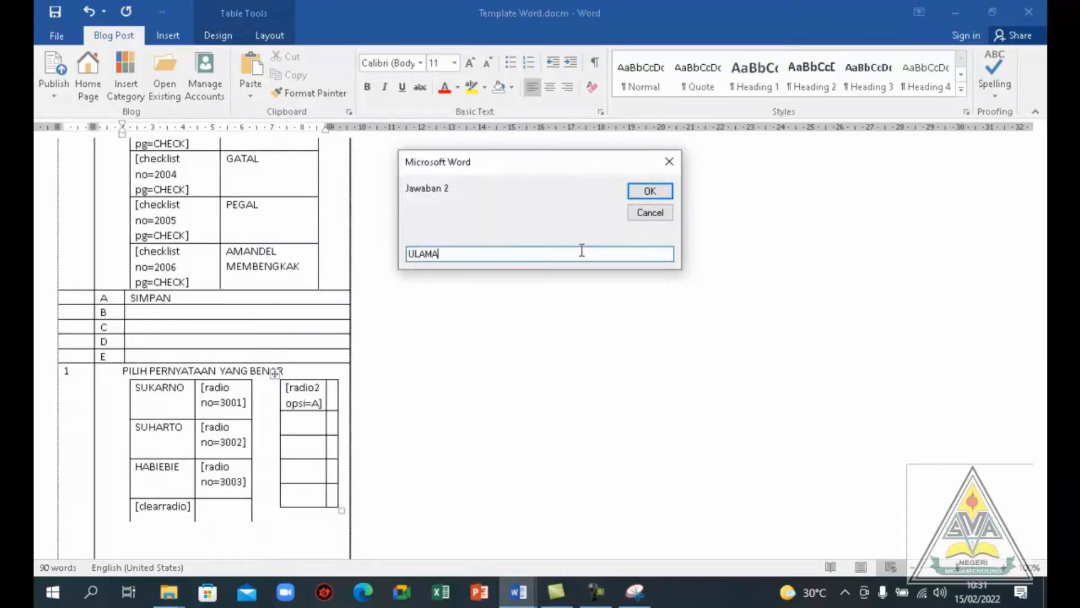
{"action": "left_click", "coordinate": [640, 195]}
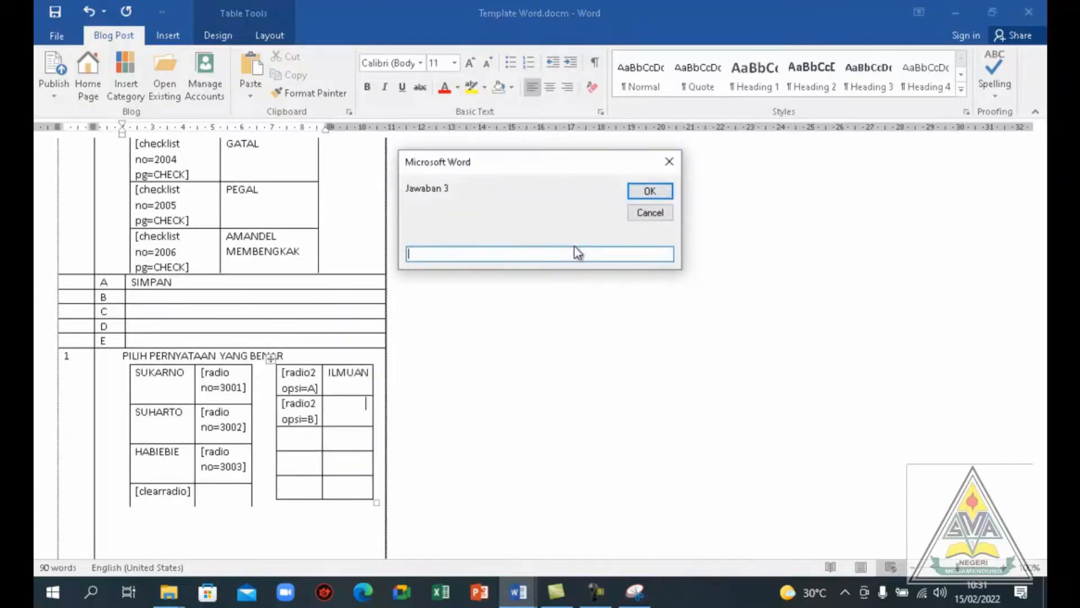
{"action": "type", "text": "PROKLAMATOR"}
{"action": "left_click", "coordinate": [649, 193]}
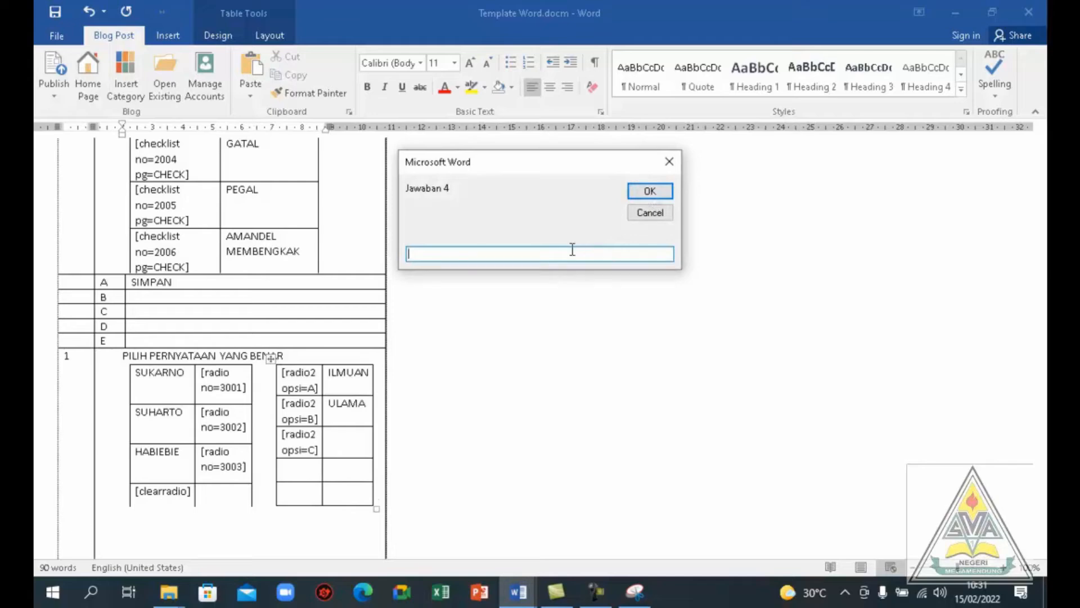
Enter BAPAK PEMBANGUNAN as answer 4 and PRAMUKA as answer 5 to complete the matching tables
{"action": "type", "text": "BAPAK PEMBANGU"}
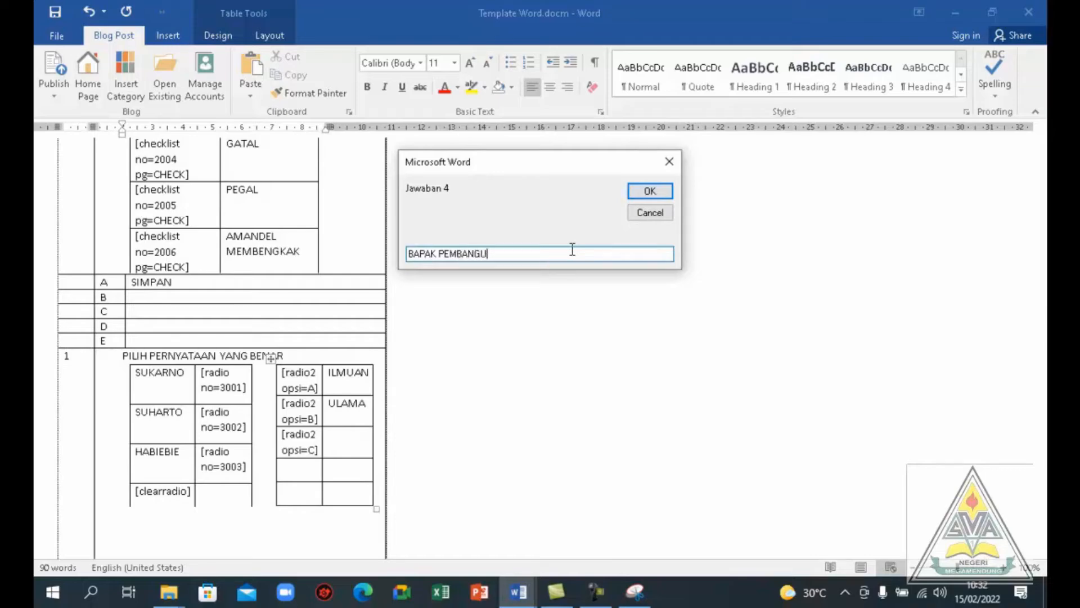
{"action": "type", "text": "NAN"}
{"action": "key", "text": "Return"}
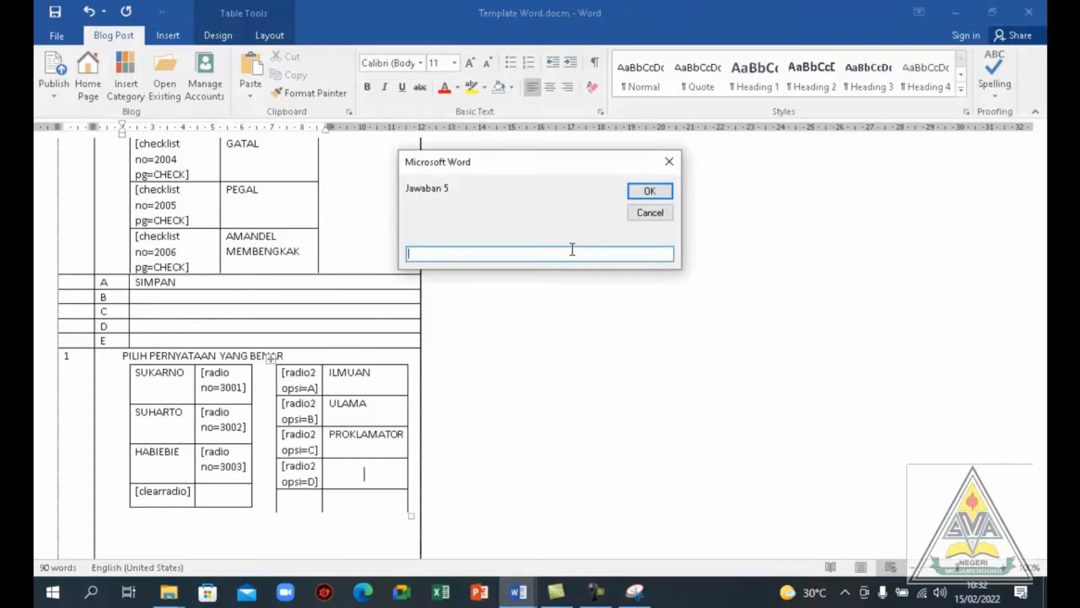
{"action": "type", "text": "PRAMUKA"}
{"action": "left_click", "coordinate": [651, 194]}
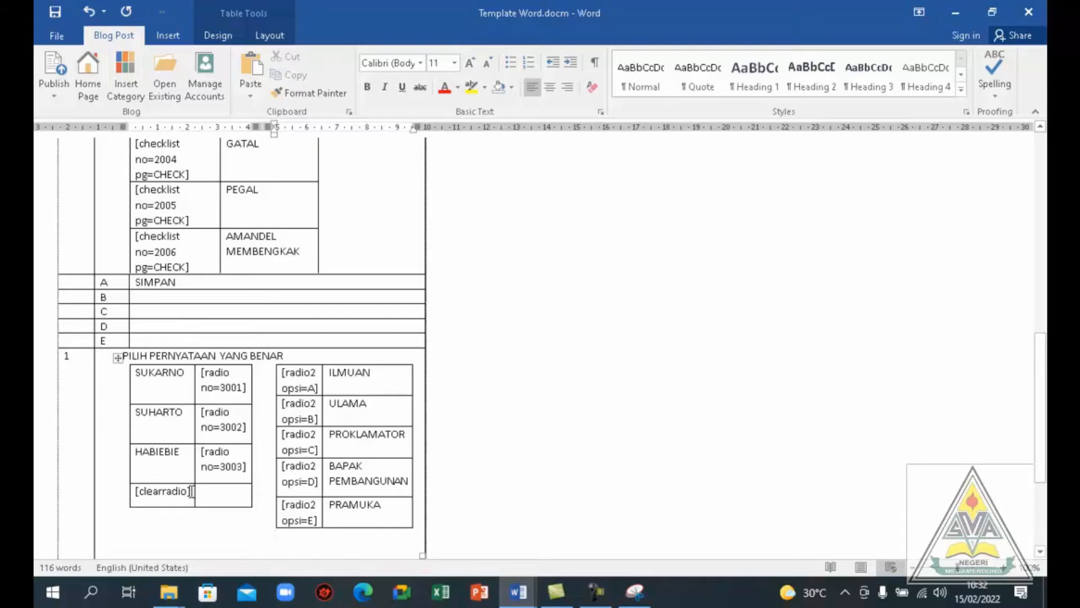
{"action": "left_click_drag", "start_coordinate": [192, 491], "coordinate": [136, 494]}
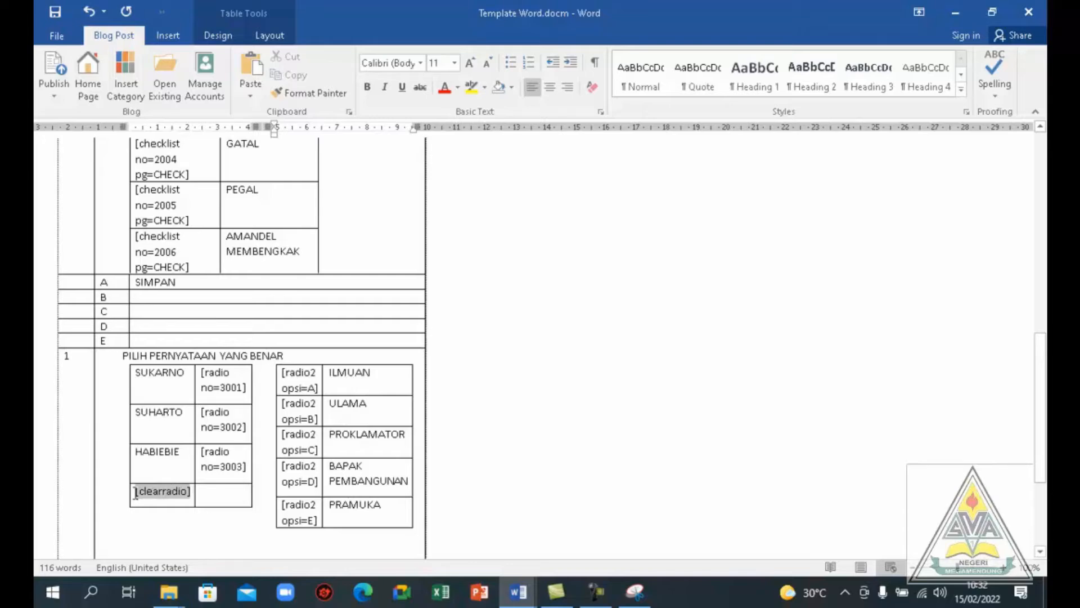
{"action": "left_click", "coordinate": [211, 513]}
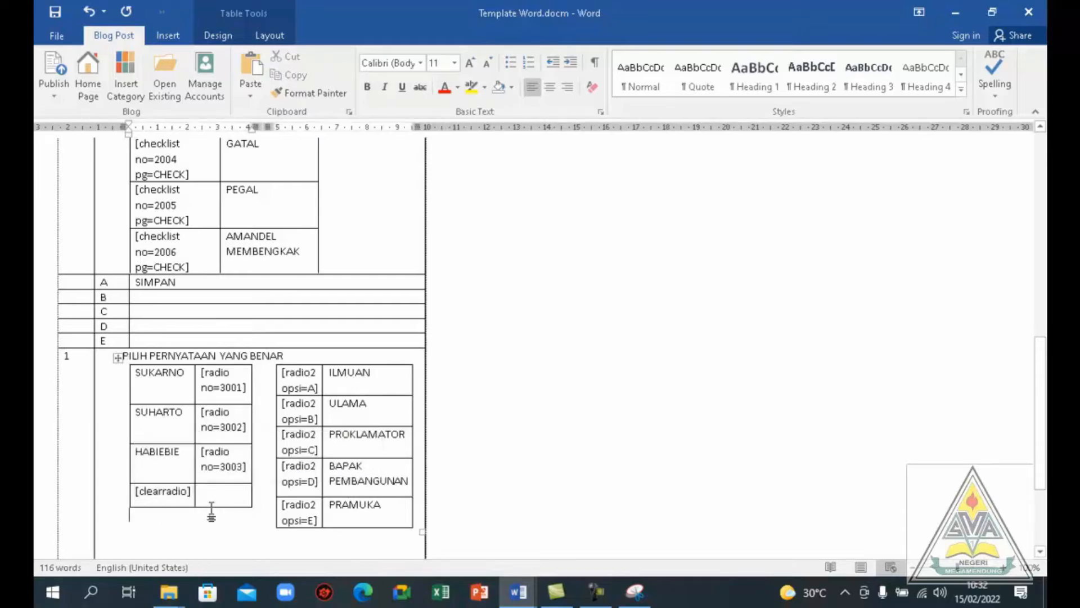
{"action": "left_click", "coordinate": [195, 496]}
Clear the question number in front of the PILIH PERNYATAAN YANG BENAR question
{"action": "left_click_drag", "start_coordinate": [1043, 366], "coordinate": [1038, 394]}
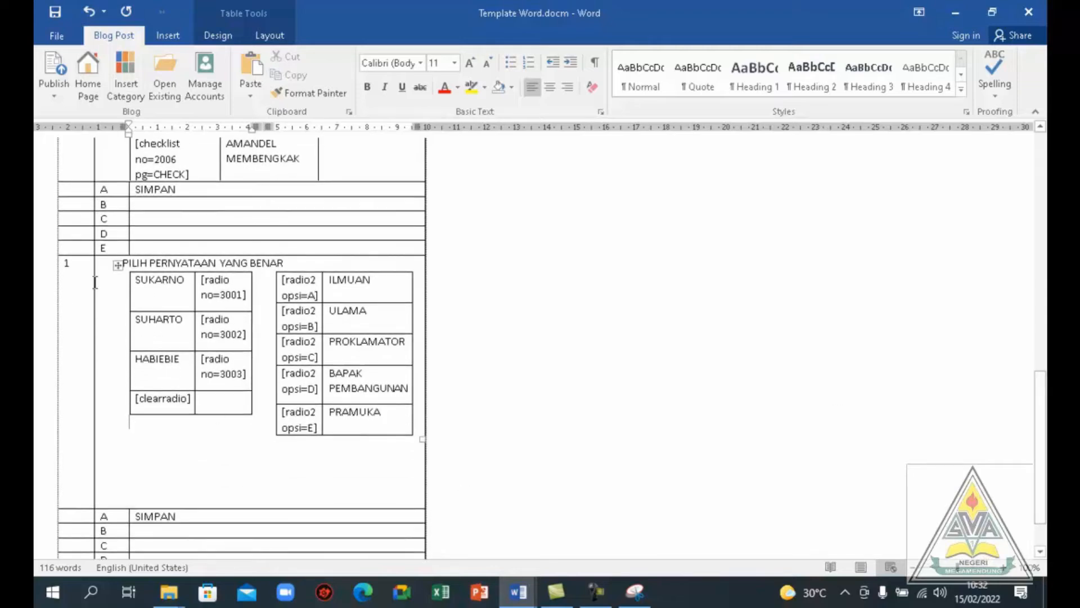
{"action": "left_click", "coordinate": [76, 265]}
{"action": "key", "text": "BackSpace"}
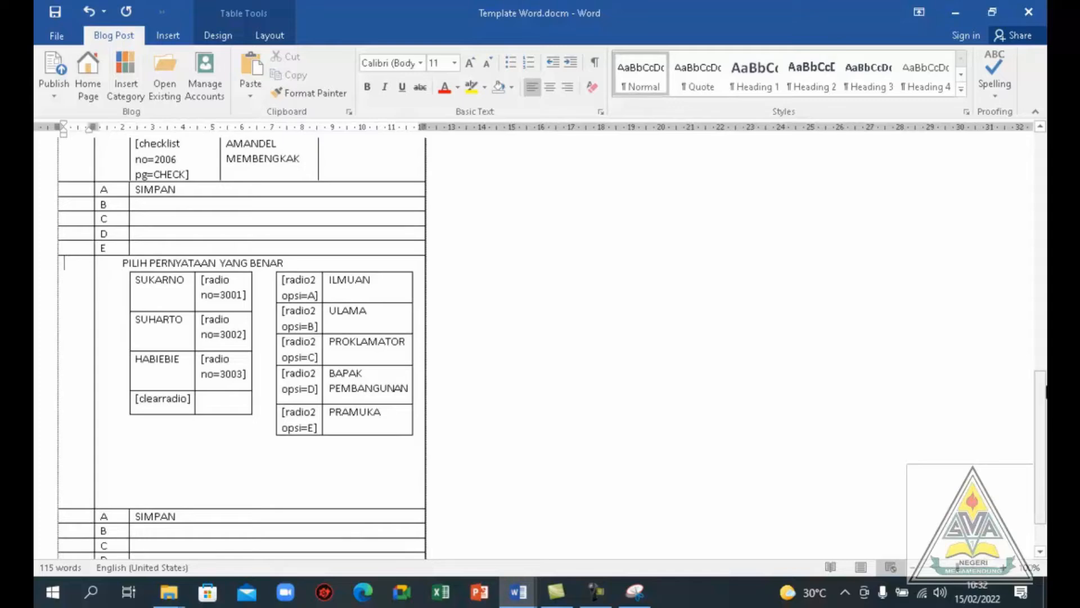
Duplicate the whole PILIH PERNYATAAN YANG BENAR question block, including its answer rows, directly below the existing table
{"action": "left_click_drag", "start_coordinate": [1040, 406], "coordinate": [1039, 429]}
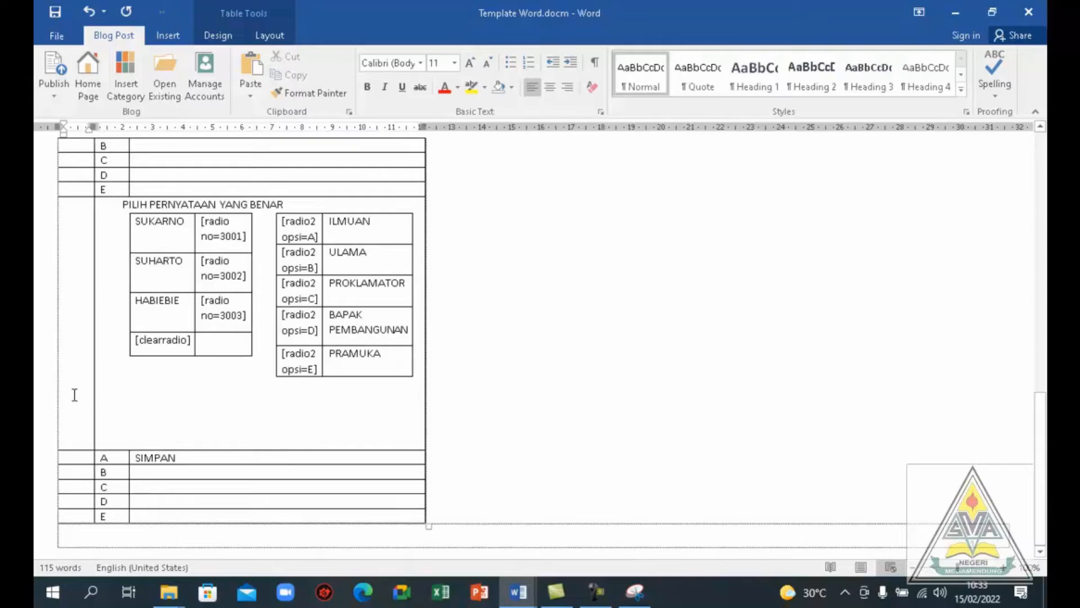
{"action": "left_click_drag", "start_coordinate": [86, 433], "coordinate": [140, 513]}
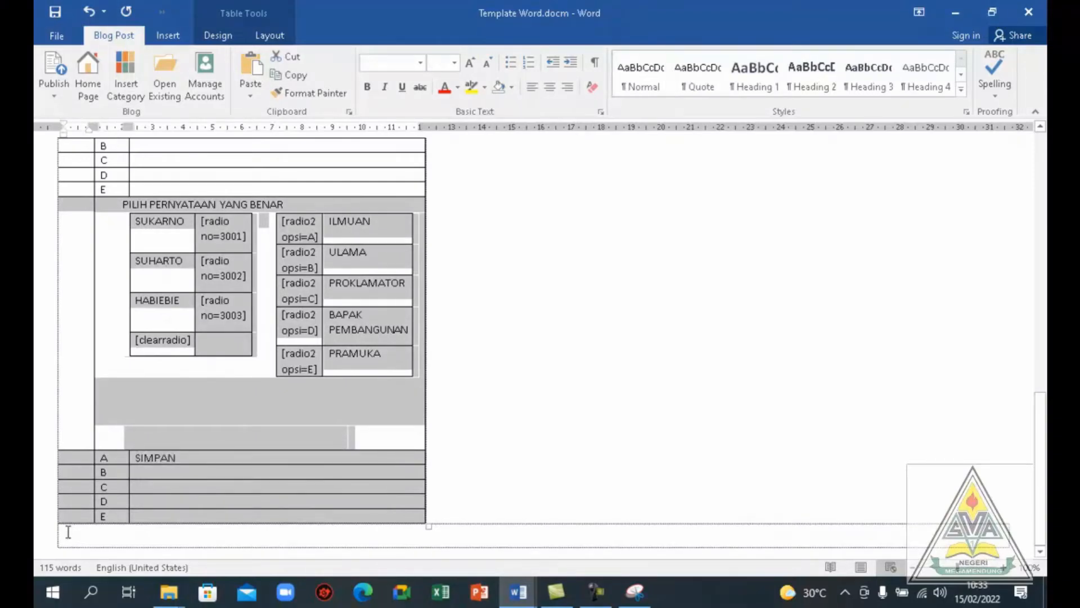
{"action": "left_click", "coordinate": [68, 532]}
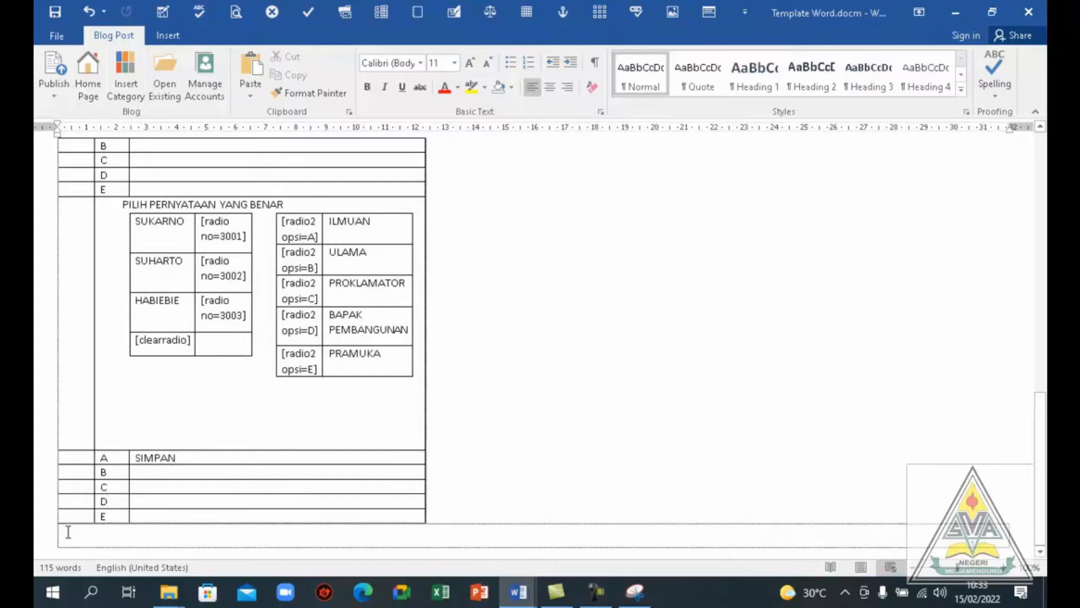
{"action": "key", "text": "ctrl+v"}
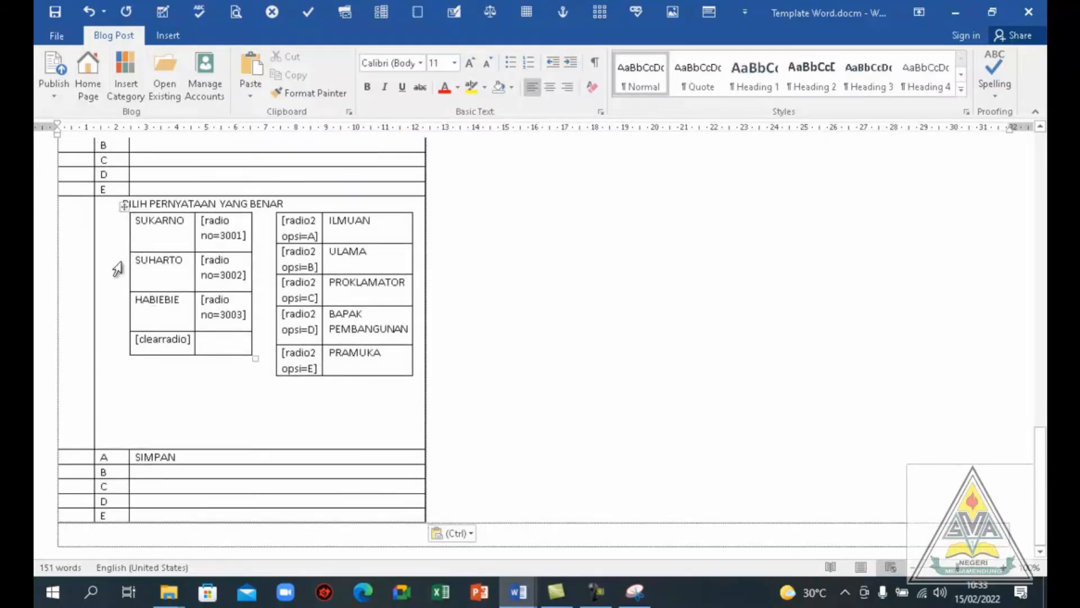
Delete the SUKARNO, SUHARTO and HABIEBIE statement table from the newly pasted question's cell
{"action": "left_click", "coordinate": [126, 207]}
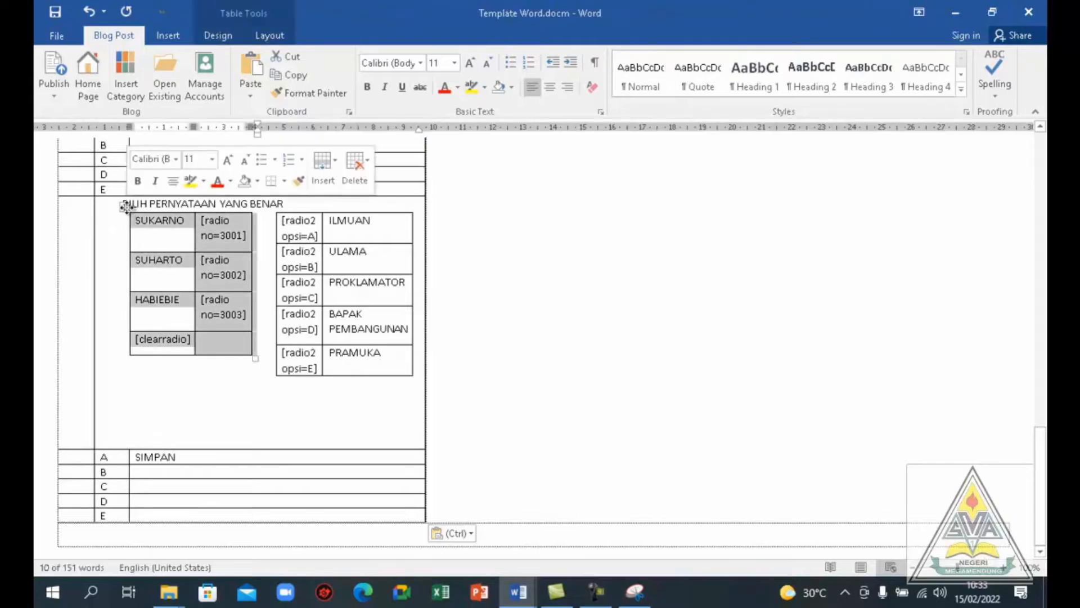
{"action": "key", "text": "Delete"}
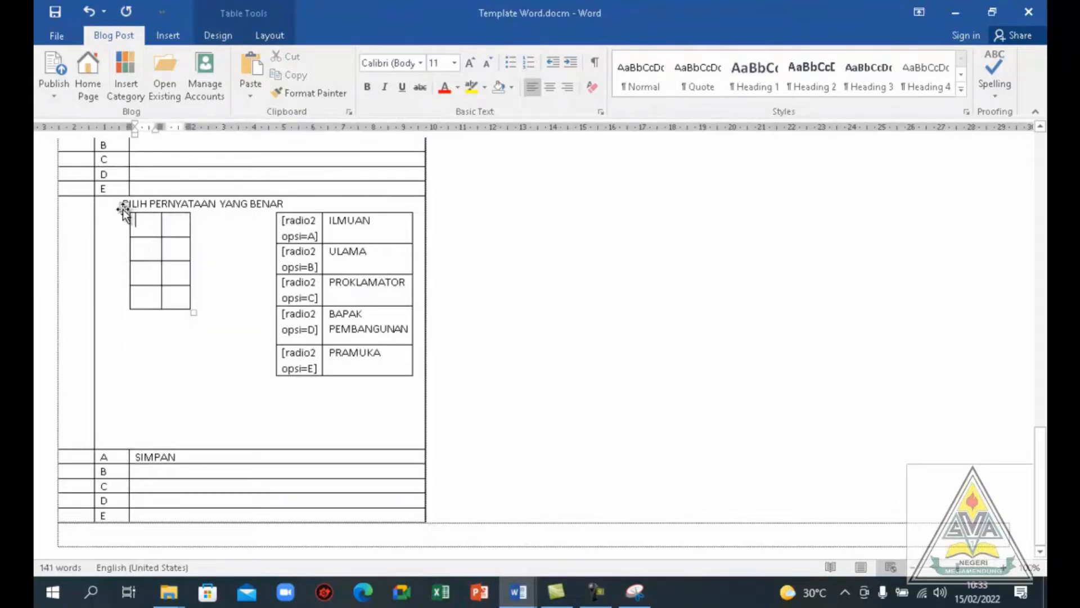
{"action": "right_click", "coordinate": [125, 210]}
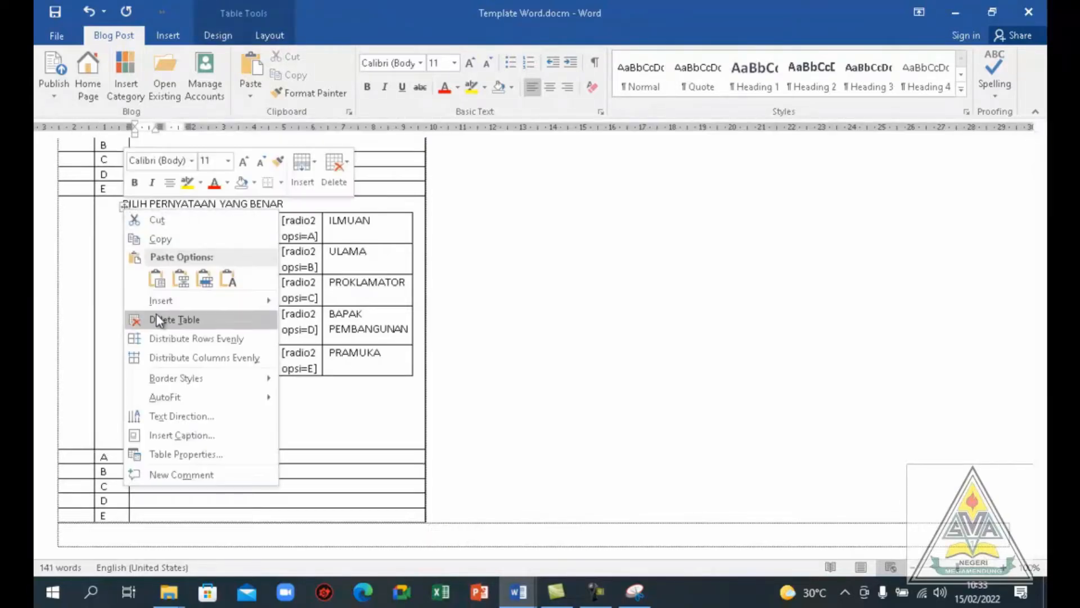
{"action": "left_click", "coordinate": [159, 320]}
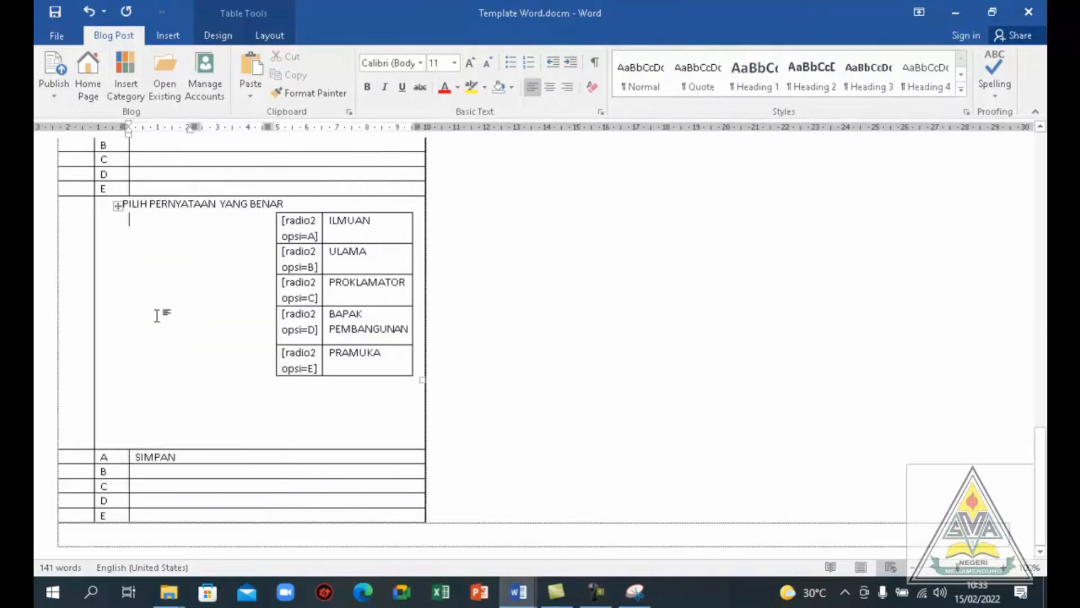
Delete the "[radio2 opsi=A]" cell from the pasted question's answer table, shifting the cells left
{"action": "left_click", "coordinate": [274, 220]}
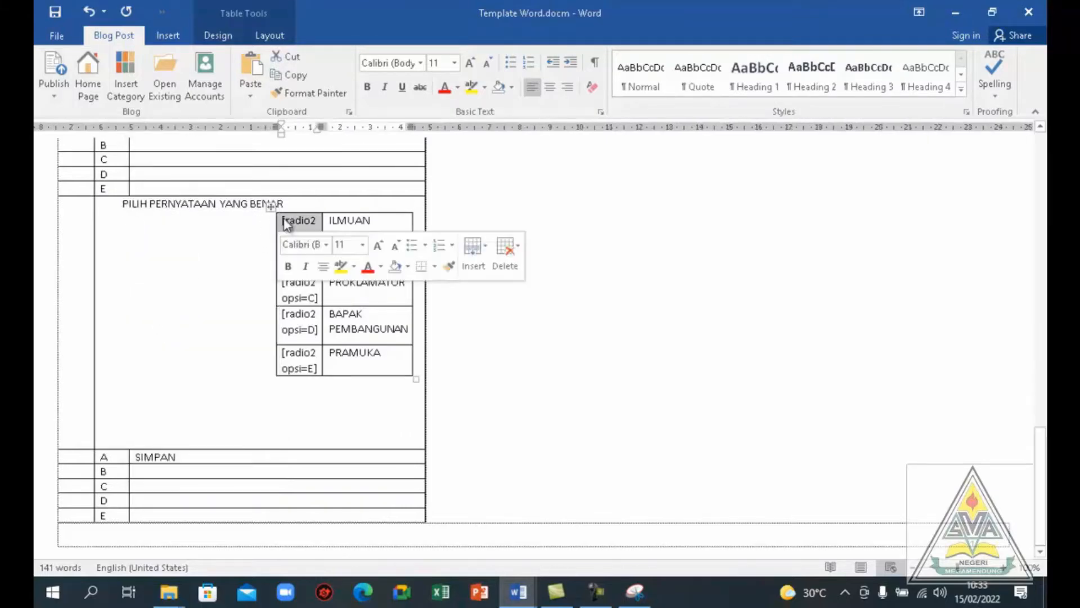
{"action": "left_click", "coordinate": [506, 248]}
{"action": "left_click", "coordinate": [516, 290]}
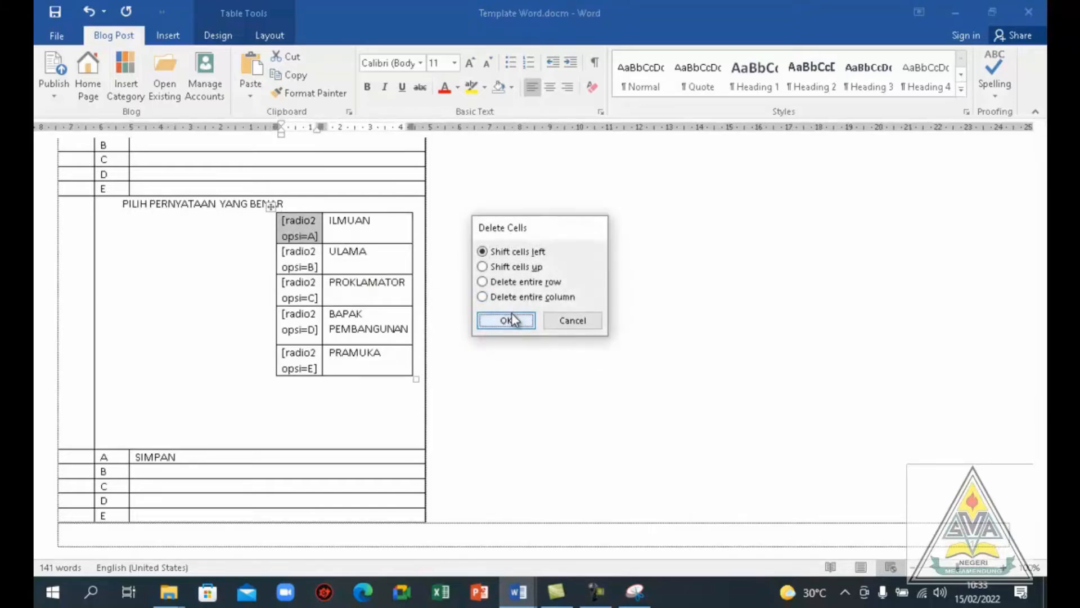
{"action": "left_click", "coordinate": [508, 320]}
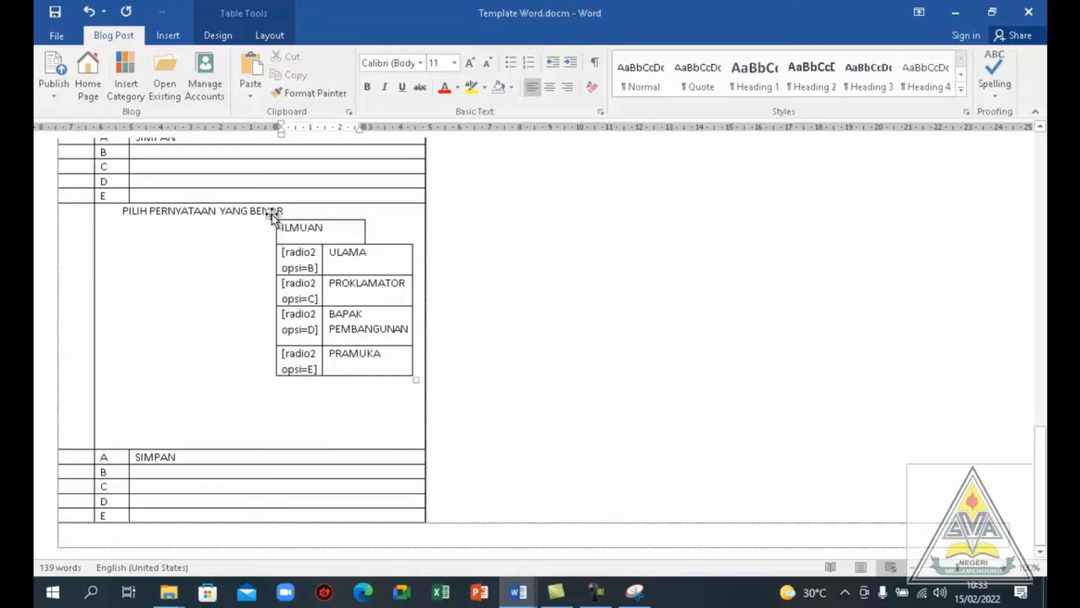
Delete the remaining ILMUAN, ULAMA and PROKLAMATOR answer table from the pasted question's cell
{"action": "left_click", "coordinate": [272, 216]}
{"action": "right_click", "coordinate": [271, 214]}
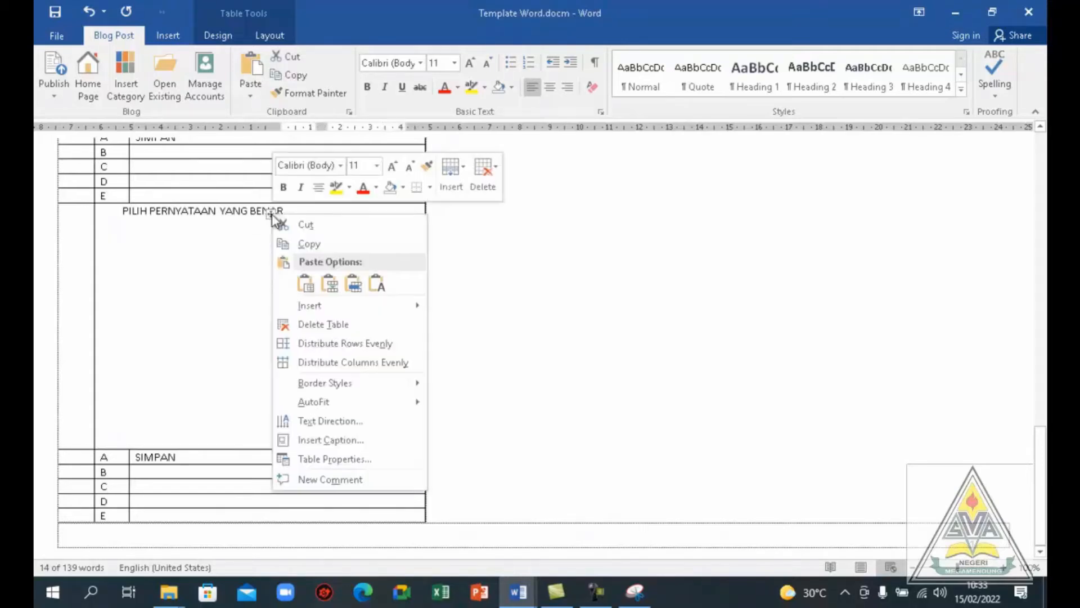
{"action": "left_click", "coordinate": [296, 324]}
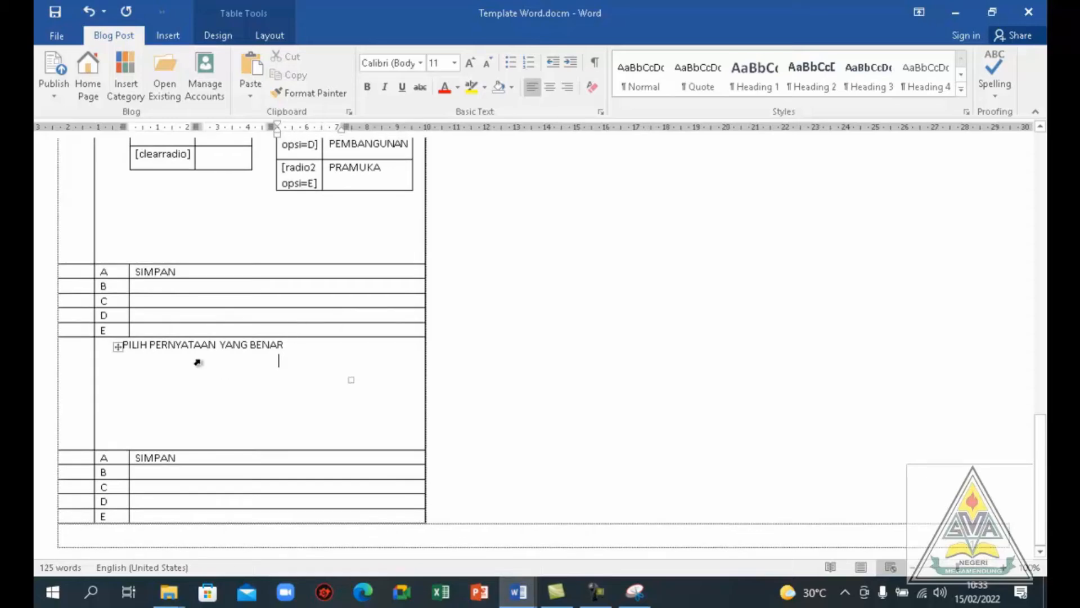
Clear the PILIH PERNYATAAN YANG BENAR text from the last question's cell
{"action": "left_click", "coordinate": [148, 360]}
{"action": "left_click", "coordinate": [307, 342]}
{"action": "key", "text": "BackSpace"}
{"action": "key", "text": "BackSpace"}
{"action": "key", "text": "BackSpace"}
{"action": "key", "text": "BackSpace"}
{"action": "key", "text": "BackSpace"}
{"action": "key", "text": "BackSpace"}
{"action": "key", "text": "BackSpace"}
{"action": "key", "text": "BackSpace"}
{"action": "key", "text": "BackSpace"}
{"action": "key", "text": "BackSpace"}
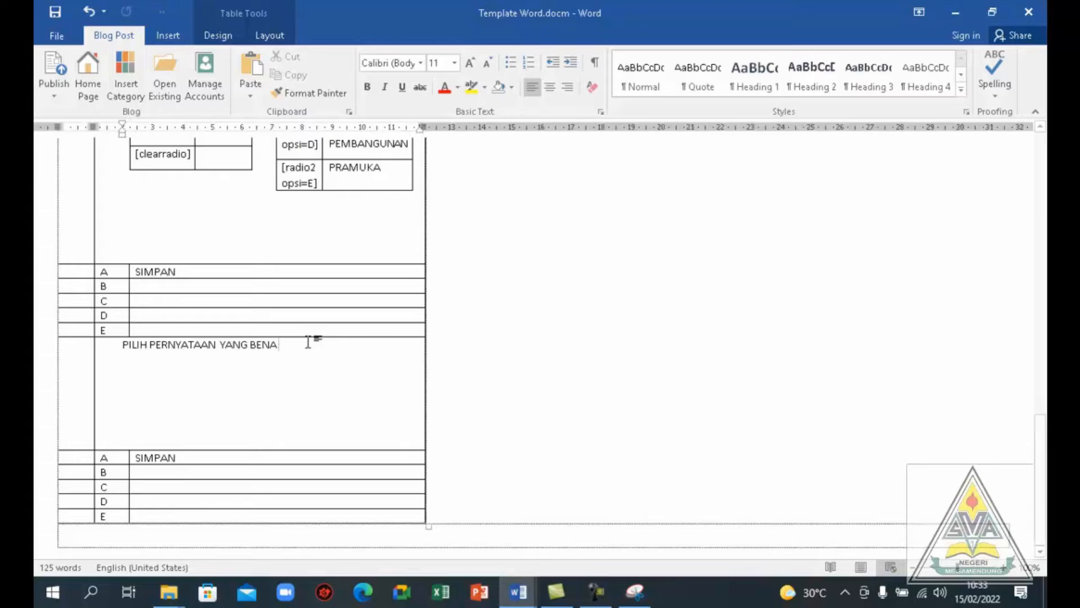
{"action": "key", "text": "BackSpace"}
{"action": "key", "text": "BackSpace"}
{"action": "key", "text": "BackSpace"}
{"action": "key", "text": "BackSpace"}
{"action": "key", "text": "BackSpace"}
{"action": "key", "text": "BackSpace"}
{"action": "key", "text": "BackSpace"}
{"action": "key", "text": "BackSpace"}
{"action": "key", "text": "BackSpace"}
{"action": "key", "text": "BackSpace"}
{"action": "key", "text": "BackSpace"}
{"action": "key", "text": "BackSpace"}
{"action": "key", "text": "BackSpace"}
{"action": "key", "text": "BackSpace"}
{"action": "key", "text": "BackSpace"}
{"action": "key", "text": "BackSpace"}
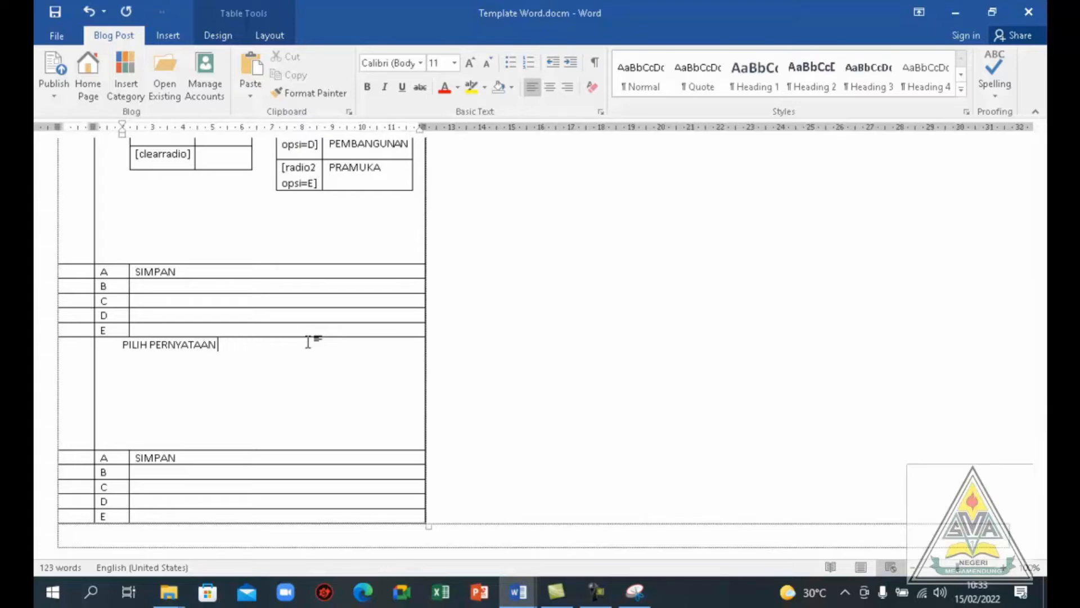
{"action": "key", "text": "BackSpace"}
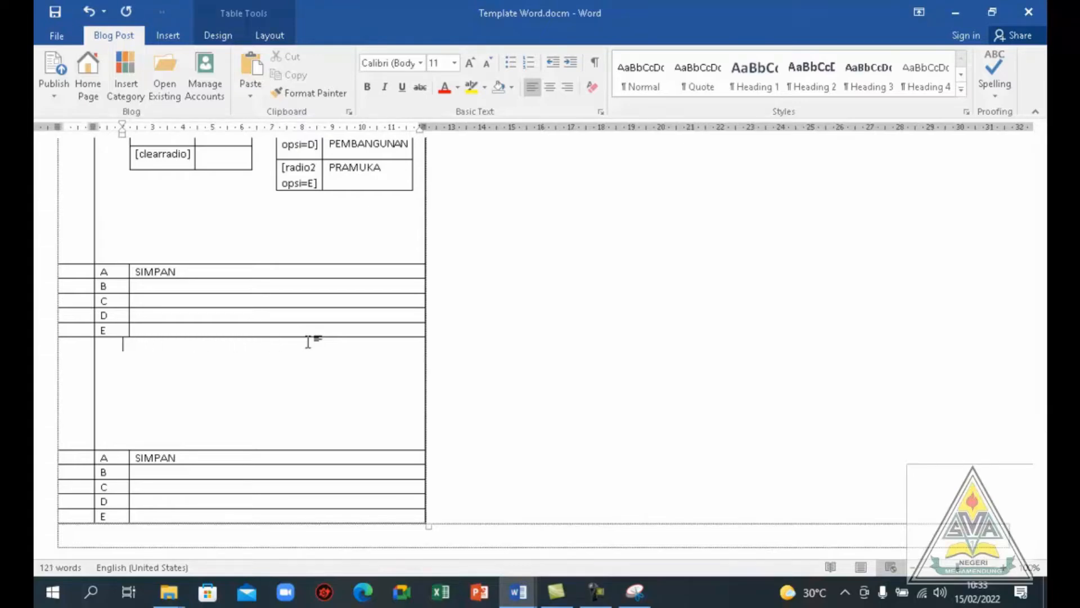
Write "SIAPA PRESIDEN PERTAMA" as the question text in the emptied last question cell
{"action": "type", "text": "SIS"}
{"action": "key", "text": "BackSpace"}
{"action": "type", "text": "APA PRESIDEN"}
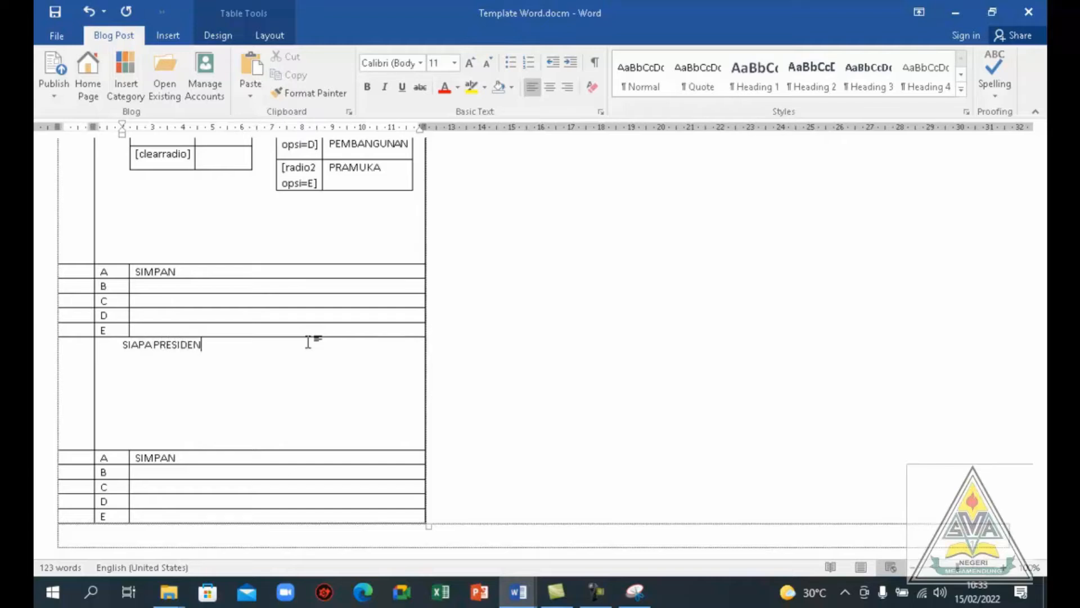
{"action": "type", "text": " PERTAMA"}
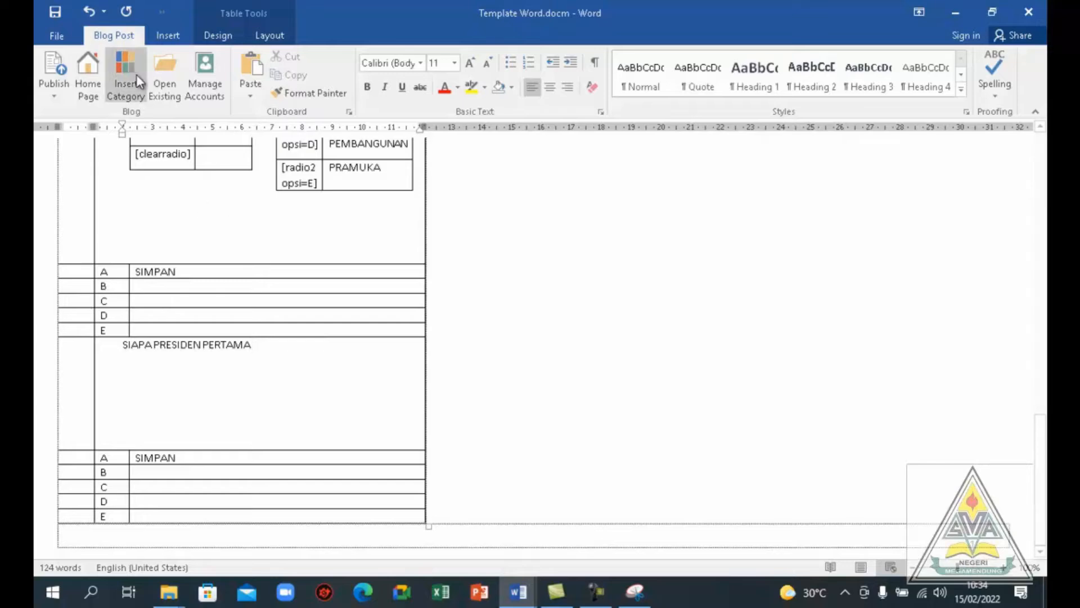
Insert a short-answer code after the SIAPA PRESIDEN PERTAMA text for question number 4, field 1, as [isiansingkat no=4001]
{"action": "left_click", "coordinate": [154, 9]}
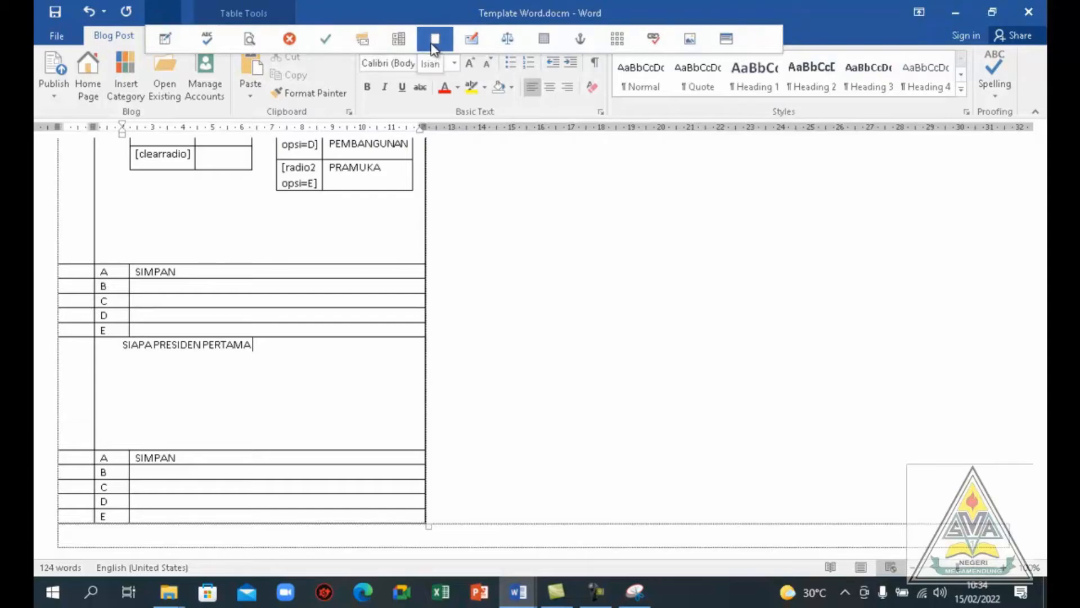
{"action": "left_click", "coordinate": [472, 39]}
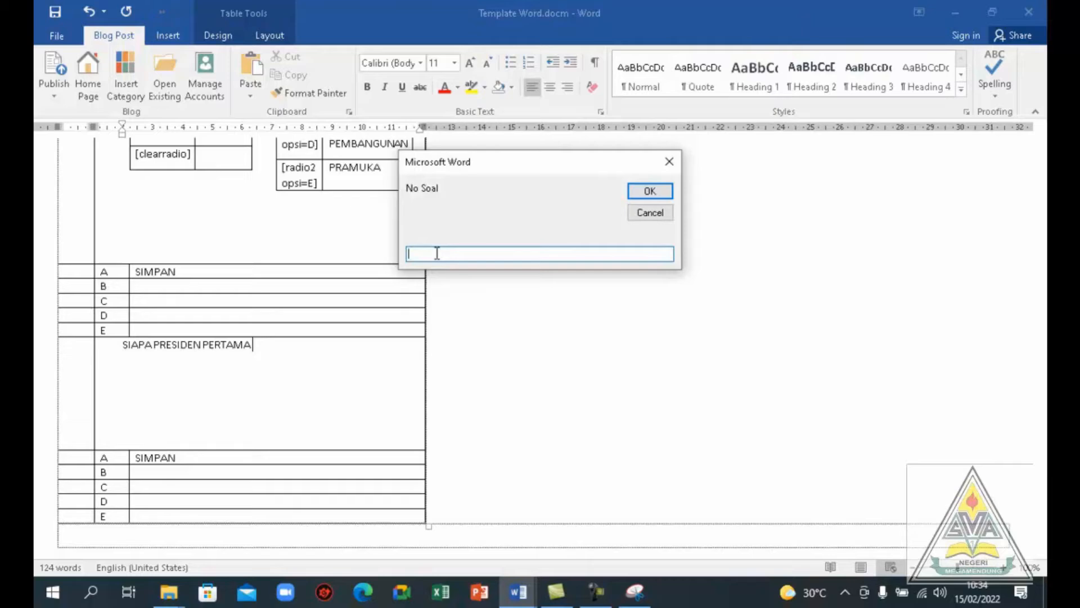
{"action": "type", "text": "4"}
{"action": "left_click", "coordinate": [639, 195]}
{"action": "type", "text": "1"}
{"action": "left_click", "coordinate": [648, 191]}
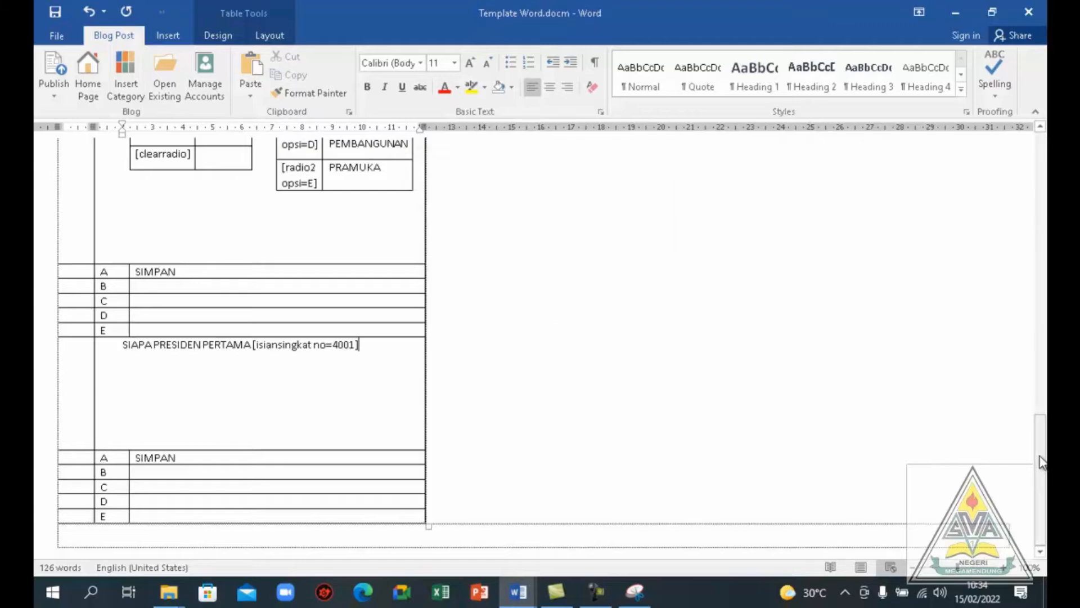
Set the blog account of the SIMULASI AKM 2021 post to CBT SMAN 1 Megamendunf
{"action": "left_click_drag", "start_coordinate": [1042, 462], "coordinate": [1041, 163]}
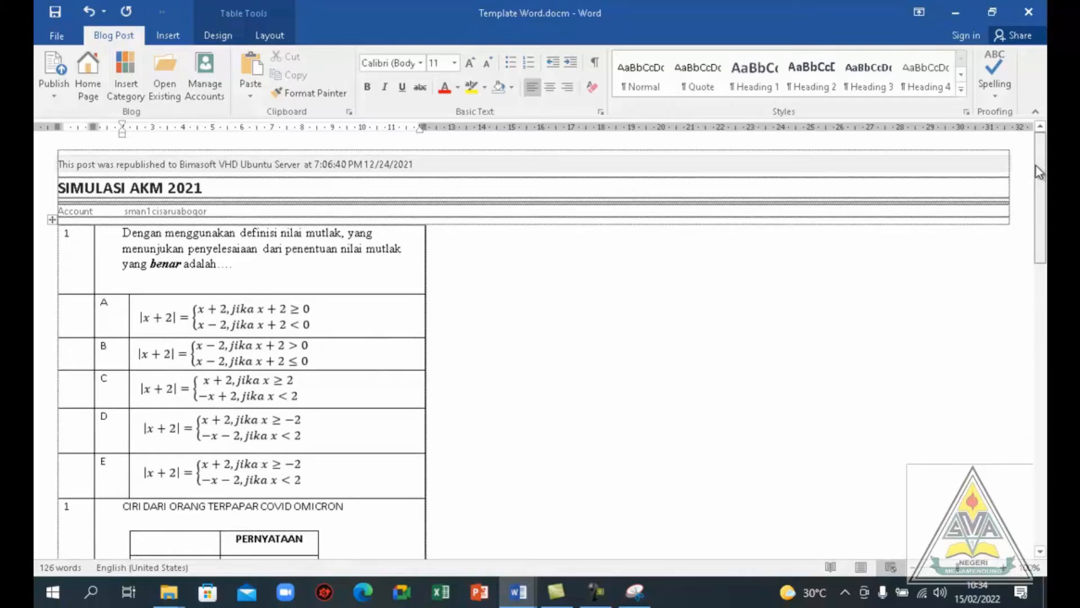
{"action": "mouse_move", "coordinate": [1038, 178]}
{"action": "left_mouse_down"}
{"action": "mouse_move", "coordinate": [1015, 454]}
{"action": "mouse_move", "coordinate": [1021, 175]}
{"action": "left_mouse_up"}
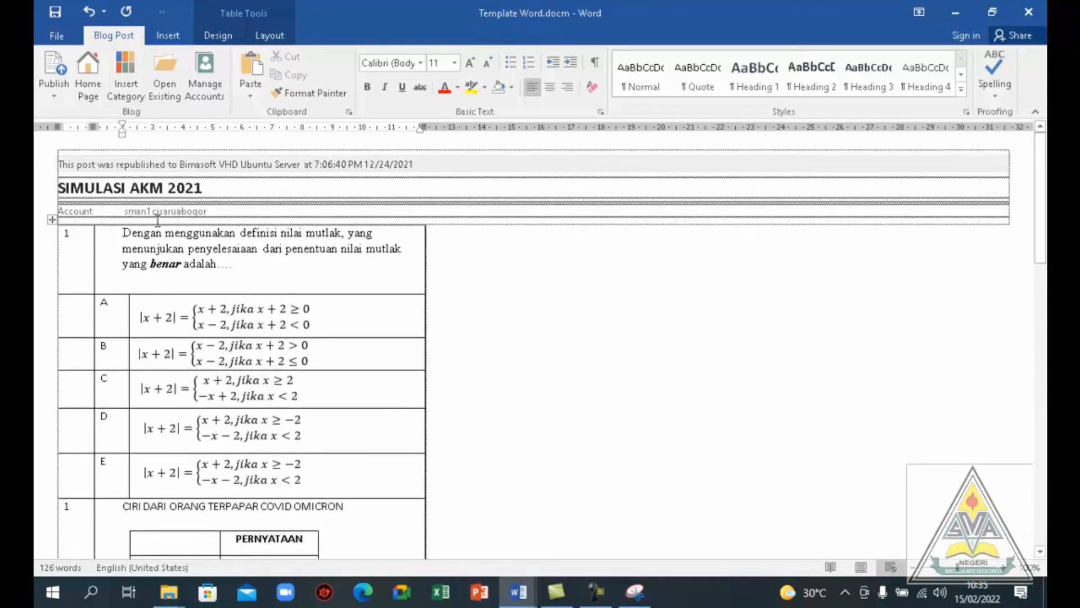
{"action": "left_click", "coordinate": [127, 210]}
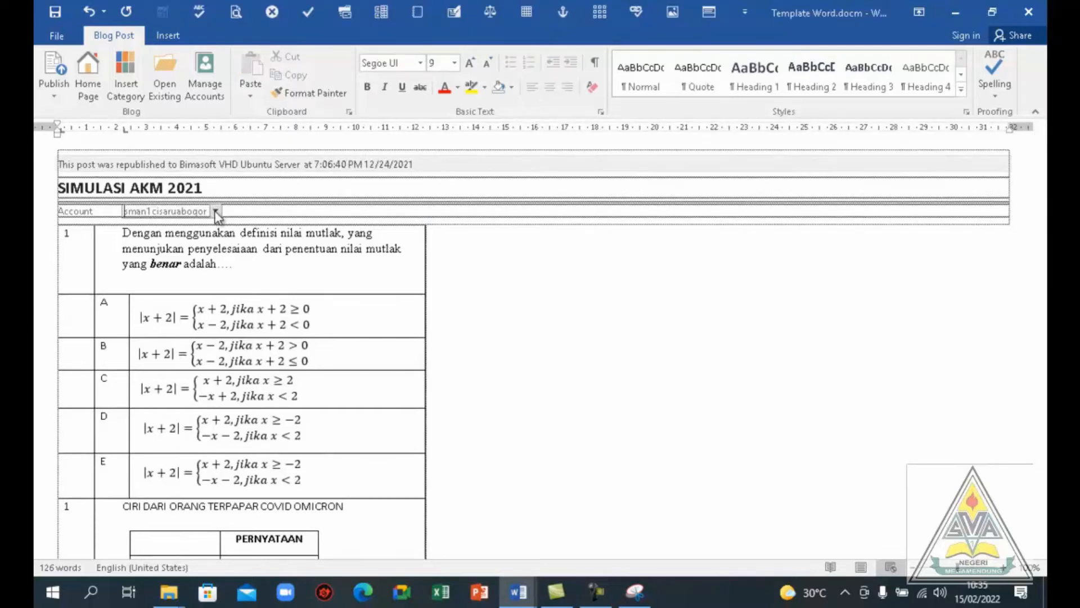
{"action": "left_click", "coordinate": [215, 211]}
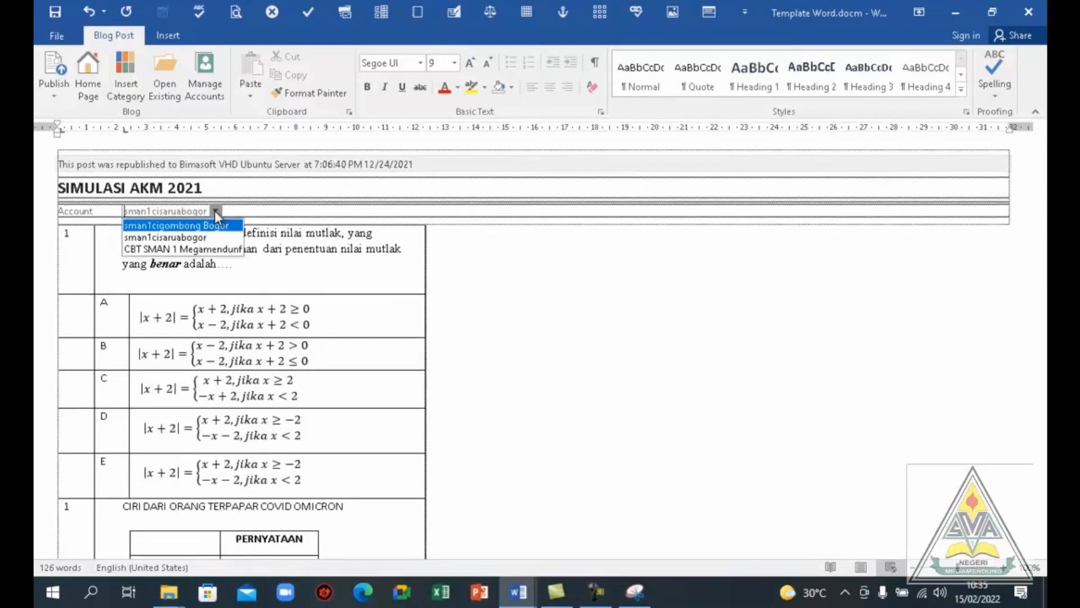
{"action": "left_click", "coordinate": [198, 249]}
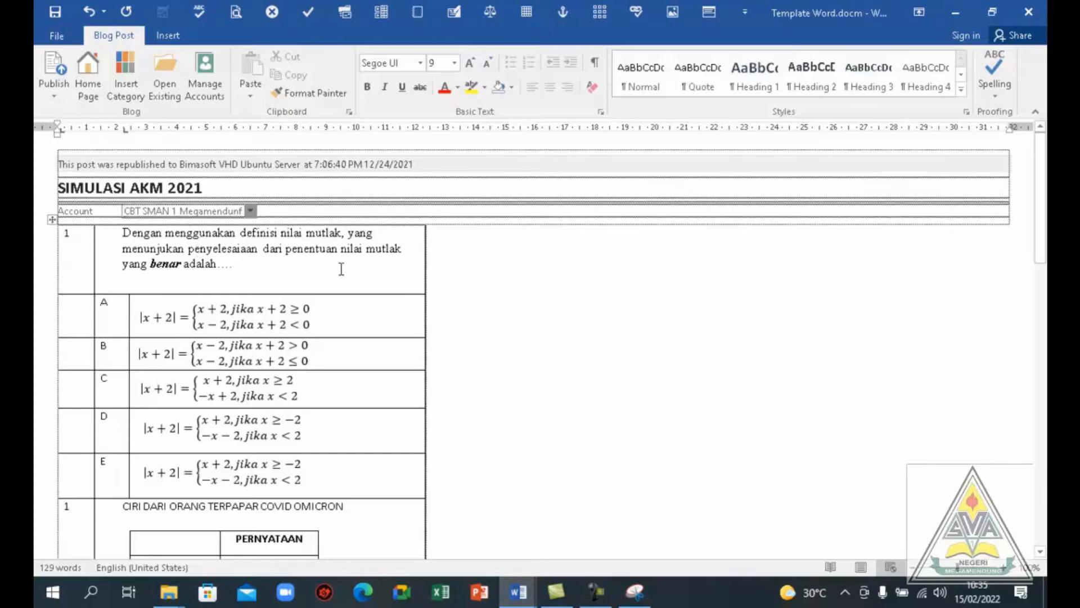
Publish the SIMULASI AKM 2021 post to the selected blog account
{"action": "left_click", "coordinate": [458, 243]}
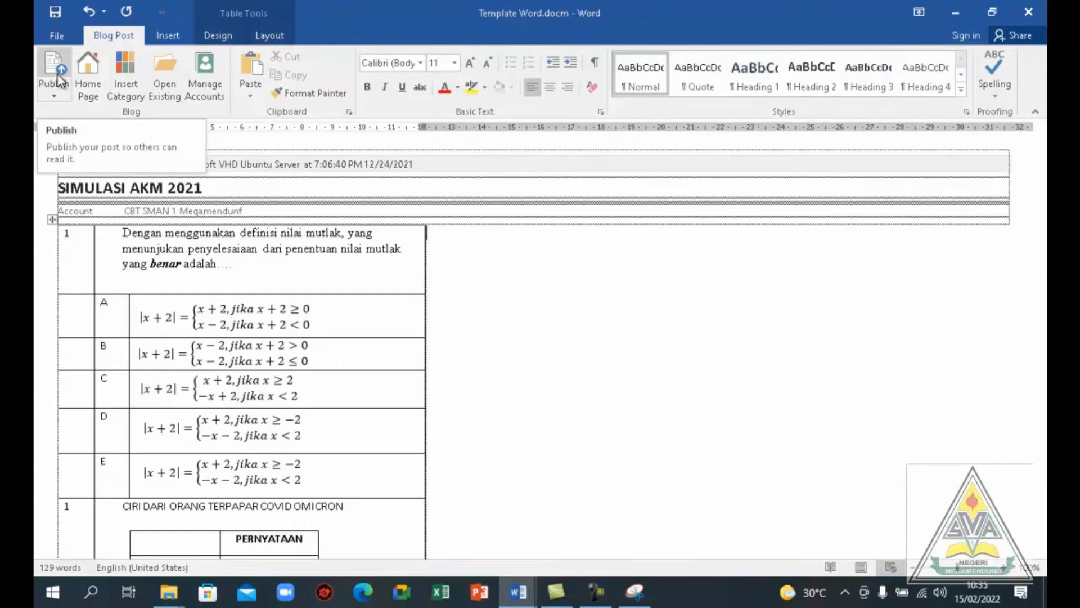
{"action": "left_click", "coordinate": [246, 163]}
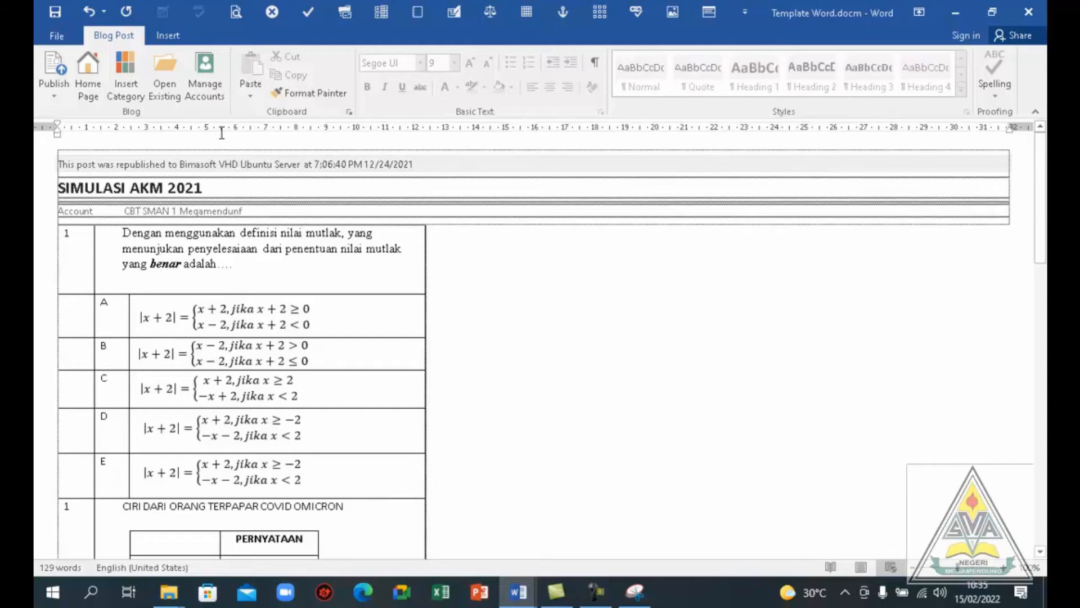
{"action": "left_click", "coordinate": [54, 81]}
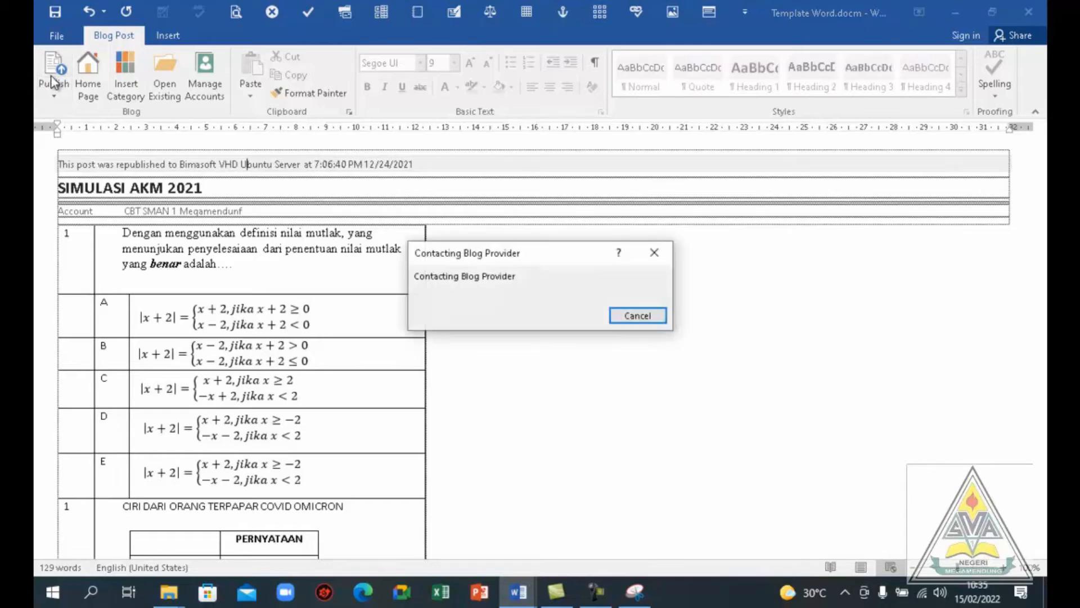
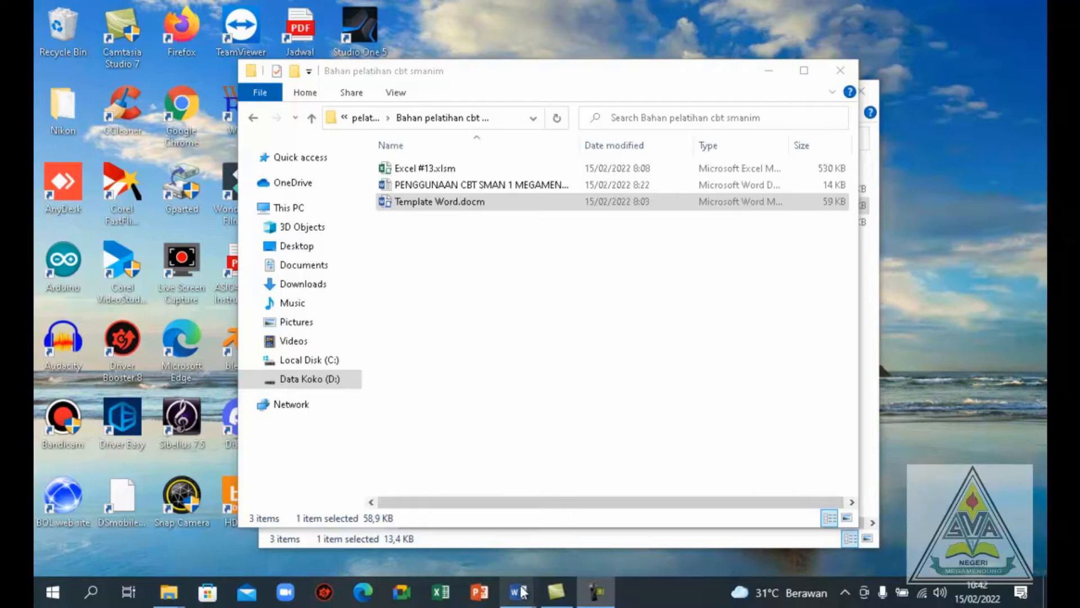
Consult the PENGGUNAAN CBT SMAN 1 MEGAMENDUNG guide, then open Excel #13.xlsm from the Bahan pelatihan cbt smanim folder
{"action": "mouse_move", "coordinate": [518, 596]}
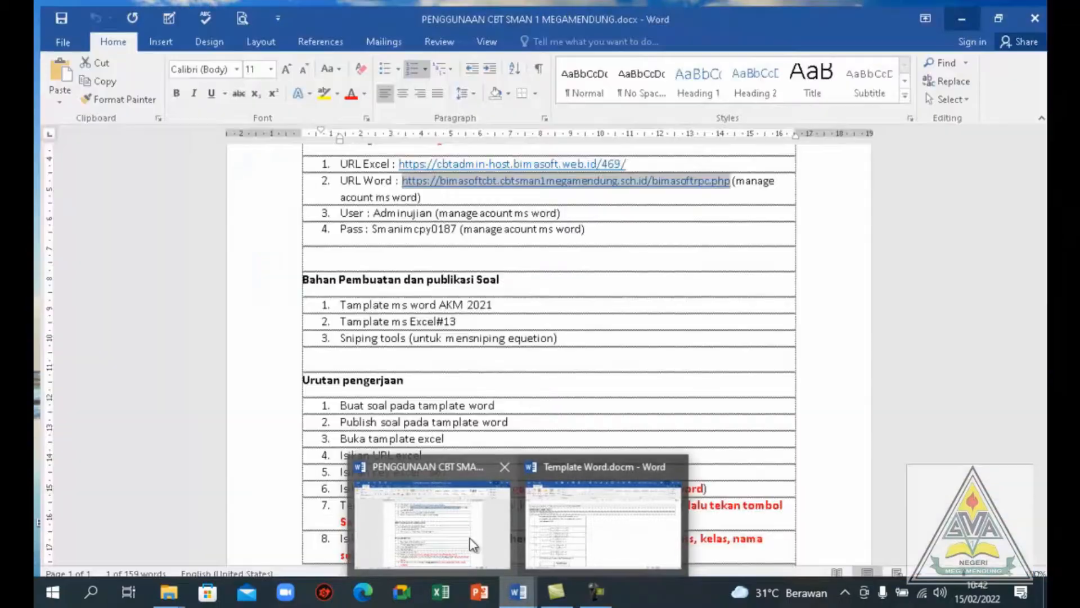
{"action": "left_click", "coordinate": [476, 543]}
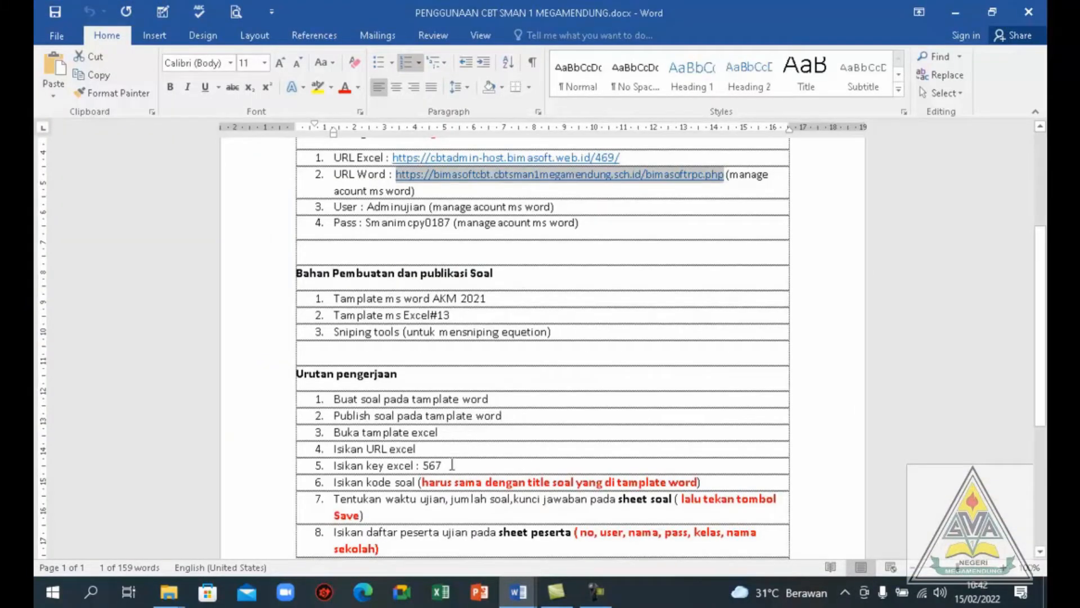
{"action": "mouse_move", "coordinate": [560, 597]}
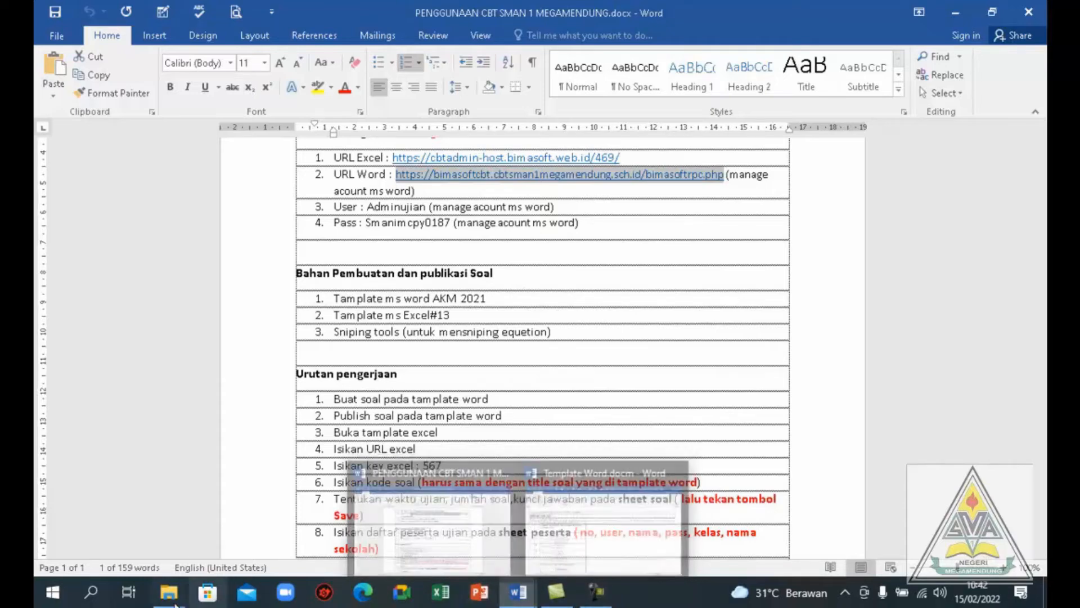
{"action": "mouse_move", "coordinate": [172, 597]}
{"action": "left_click", "coordinate": [215, 546]}
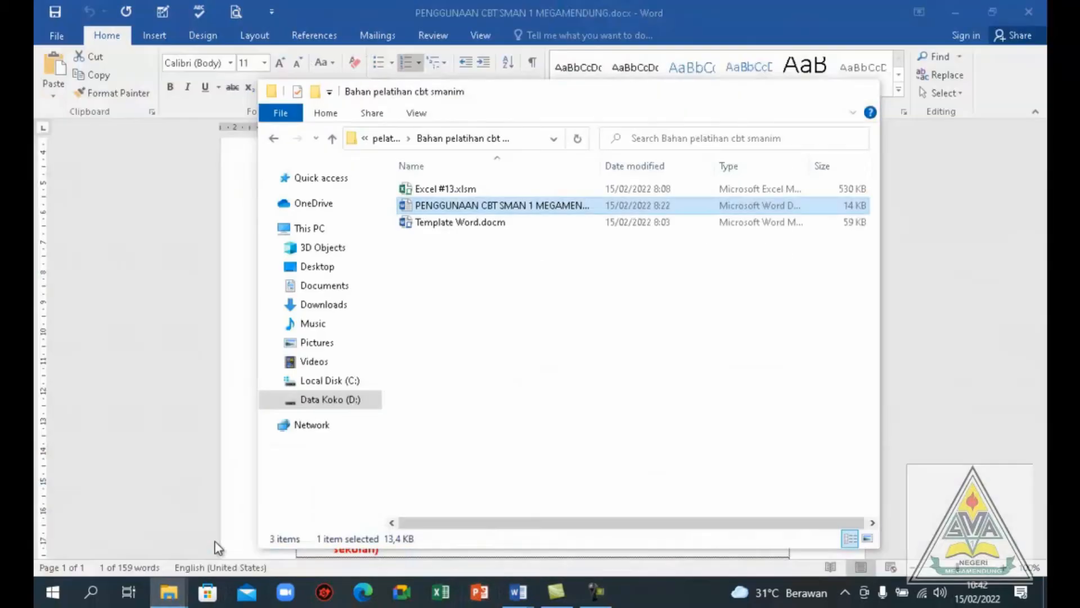
{"action": "left_click", "coordinate": [448, 189]}
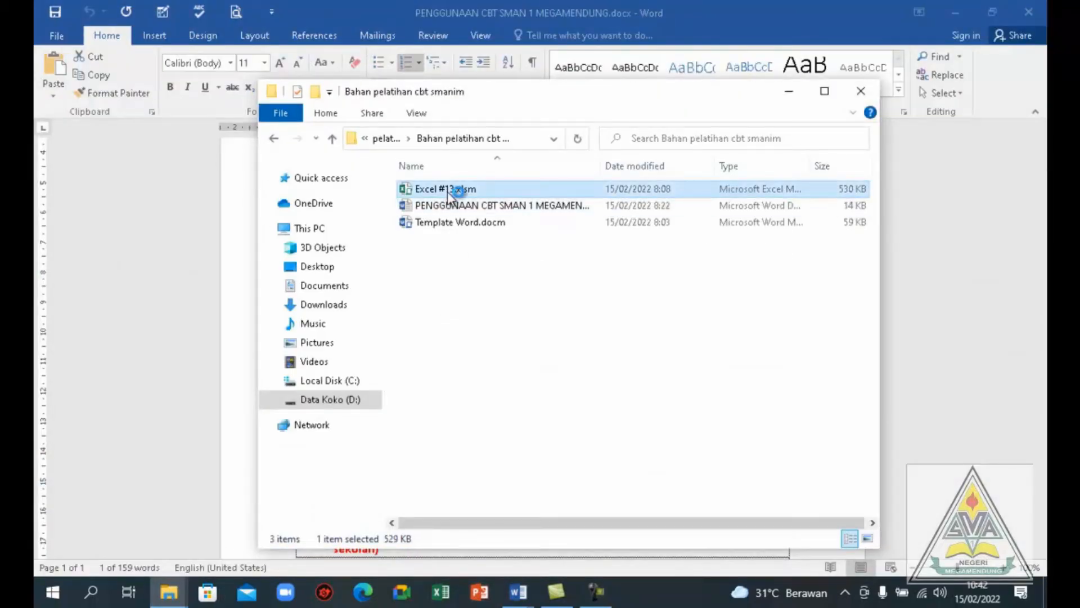
{"action": "double_click", "coordinate": [448, 190]}
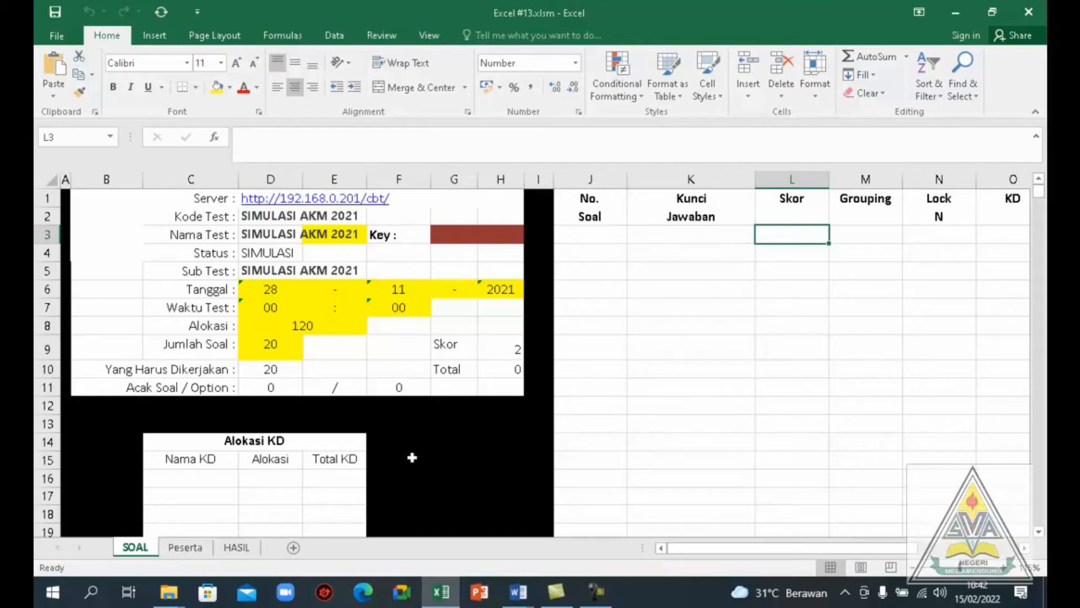
Copy the full URL Excel address from the PENGGUNAAN CBT SMAN 1 MEGAMENDUNG guide document in Word
{"action": "mouse_move", "coordinate": [517, 592]}
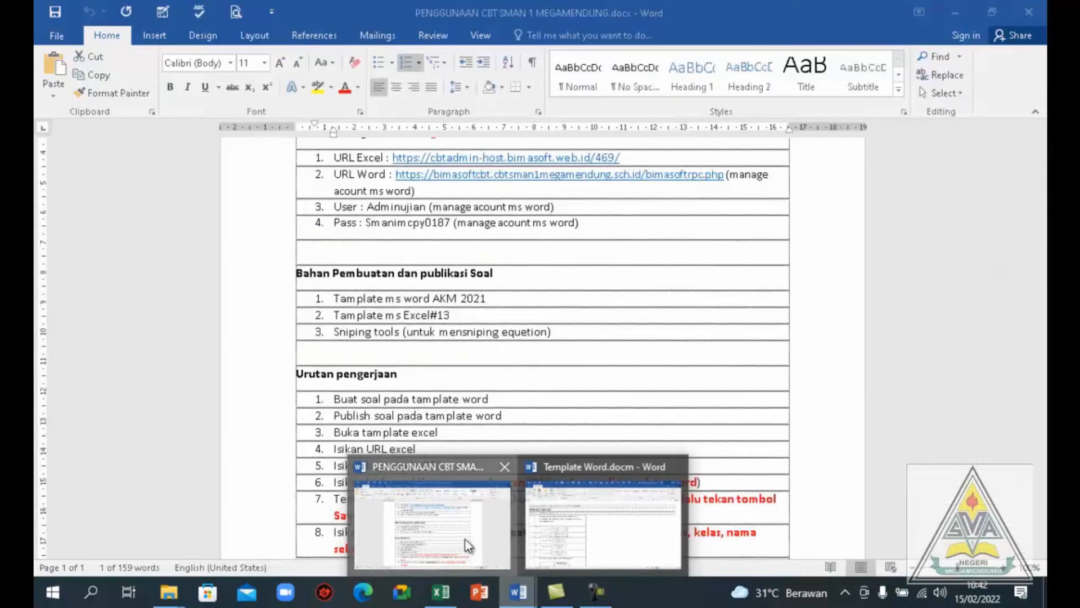
{"action": "left_click", "coordinate": [464, 539]}
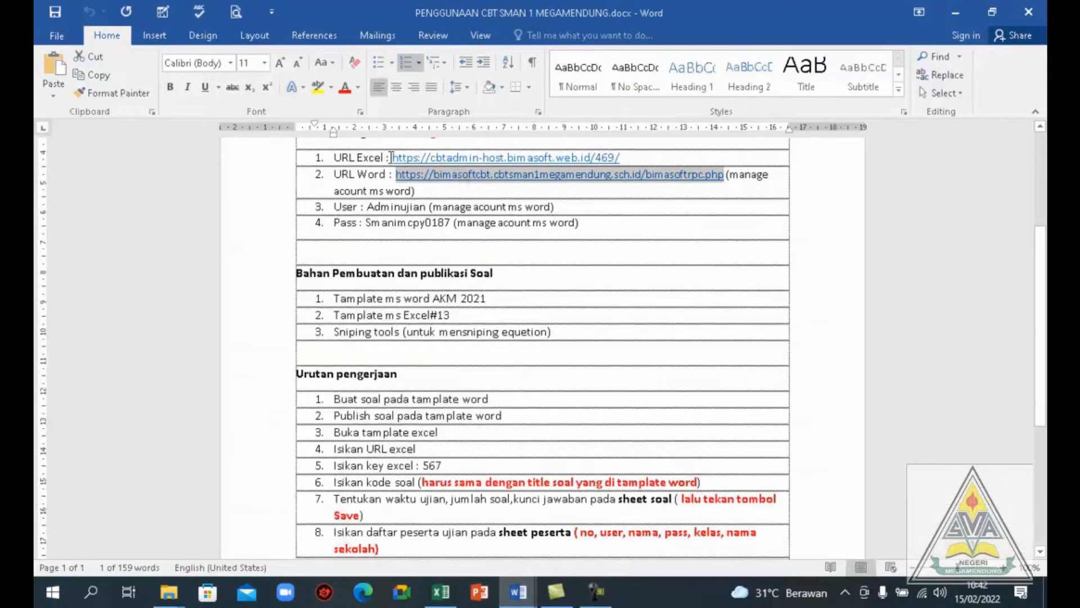
{"action": "left_click_drag", "start_coordinate": [392, 157], "coordinate": [419, 154]}
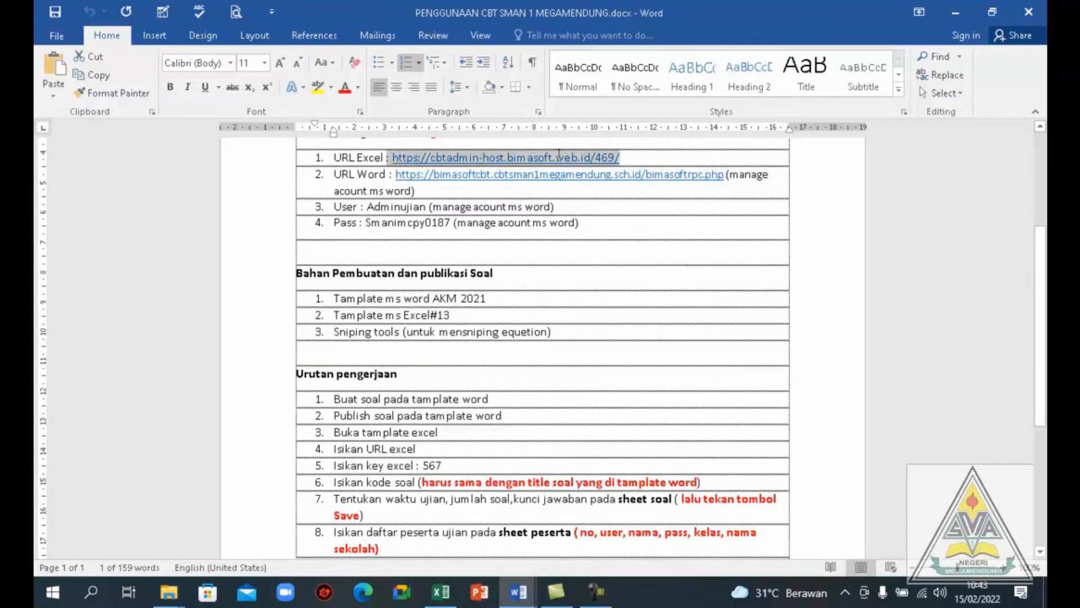
{"action": "left_click", "coordinate": [395, 159]}
{"action": "key", "text": "shift+Right"}
{"action": "key", "text": "shift+Right"}
{"action": "key", "text": "shift+Right"}
{"action": "key", "text": "shift+Right"}
{"action": "key", "text": "shift+Right"}
{"action": "key", "text": "shift+Right"}
{"action": "key", "text": "shift+Right"}
{"action": "key", "text": "shift+Right"}
{"action": "key", "text": "shift+Right"}
{"action": "key", "text": "shift+Right"}
{"action": "key", "text": "shift+Right"}
{"action": "key", "text": "shift+Right"}
{"action": "key", "text": "shift+Right"}
{"action": "key", "text": "shift+Right"}
{"action": "key", "text": "shift+Right"}
{"action": "key", "text": "shift+Right"}
{"action": "key", "text": "shift+Right"}
{"action": "key", "text": "shift+Right"}
{"action": "key", "text": "shift+Right"}
{"action": "key", "text": "shift+Right"}
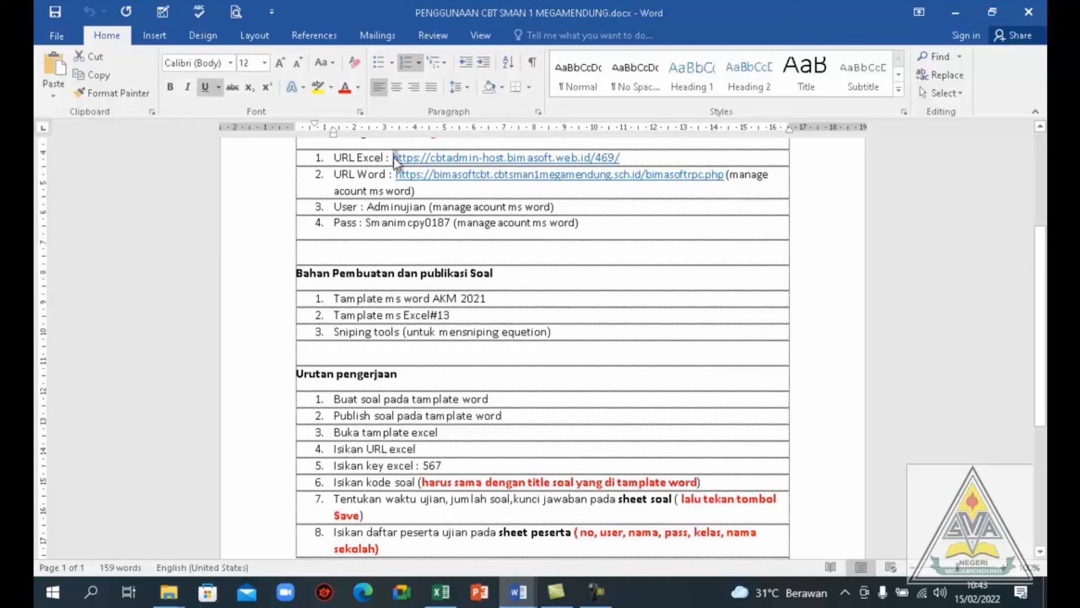
{"action": "key", "text": "shift+Right"}
{"action": "key", "text": "shift+Right"}
{"action": "key", "text": "shift+Right"}
{"action": "key", "text": "shift+Right"}
{"action": "key", "text": "shift+Right"}
{"action": "key", "text": "shift+Right"}
{"action": "key", "text": "shift+Right"}
{"action": "key", "text": "shift+Right"}
{"action": "key", "text": "shift+Right"}
{"action": "key", "text": "shift+Right"}
{"action": "key", "text": "ctrl+c"}
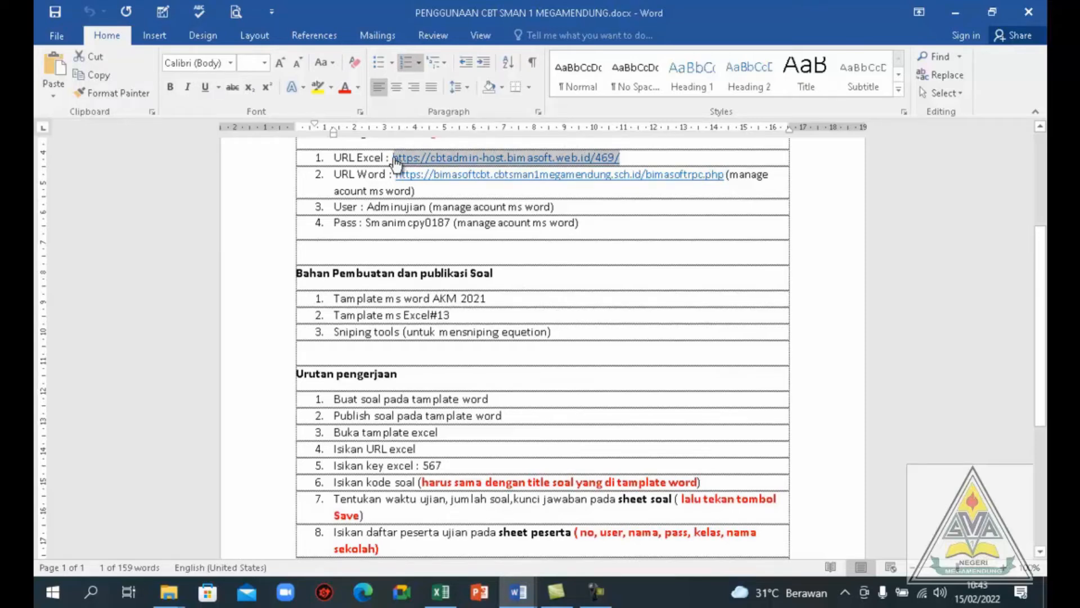
{"action": "key", "text": "alt+Tab"}
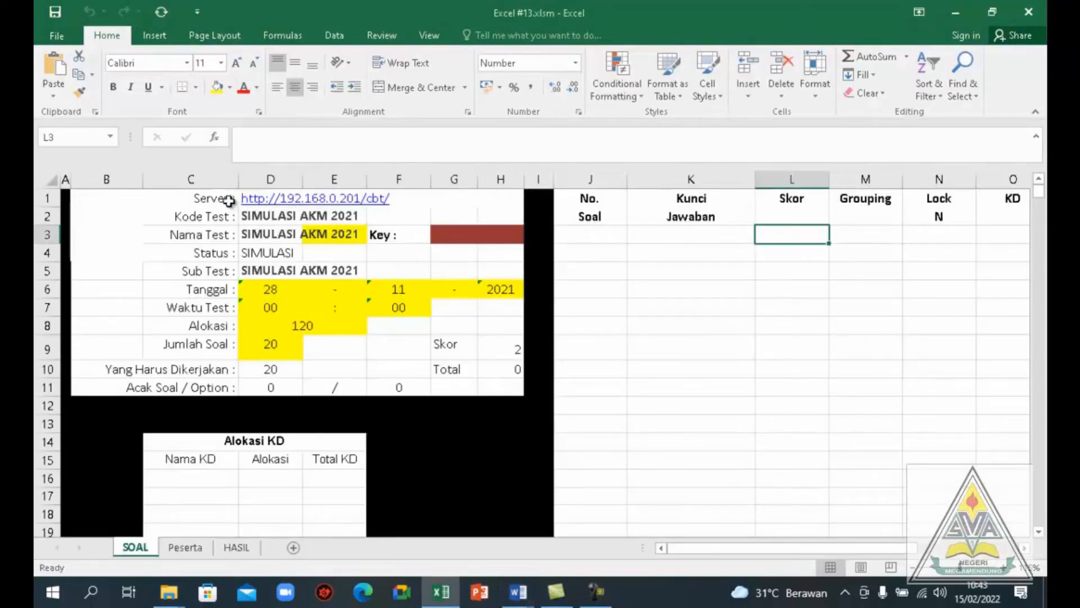
{"action": "left_click", "coordinate": [213, 203]}
{"action": "key", "text": "Right"}
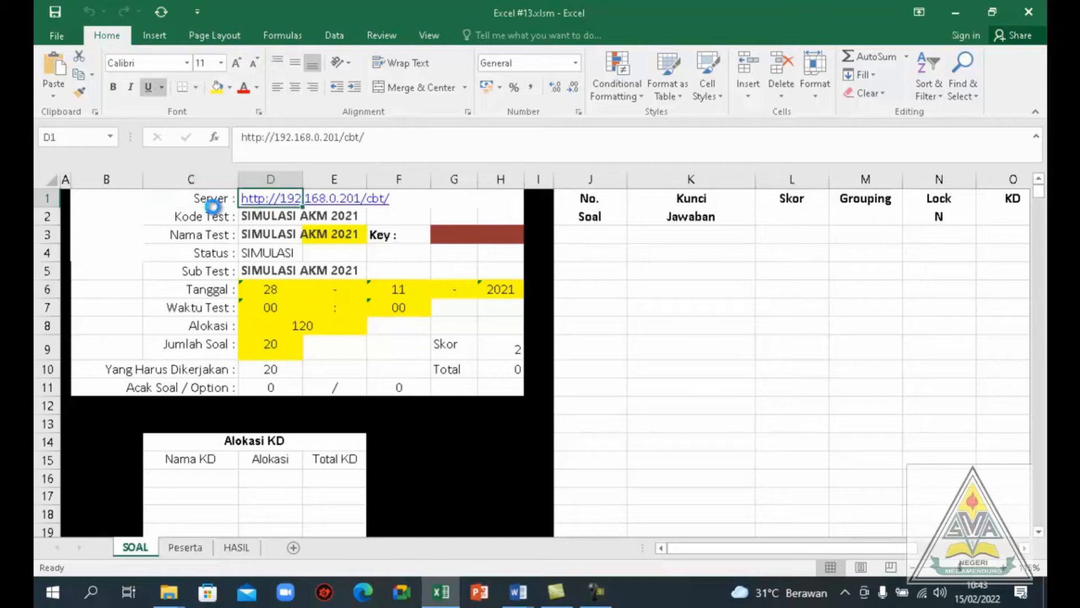
{"action": "key", "text": "ctrl+v"}
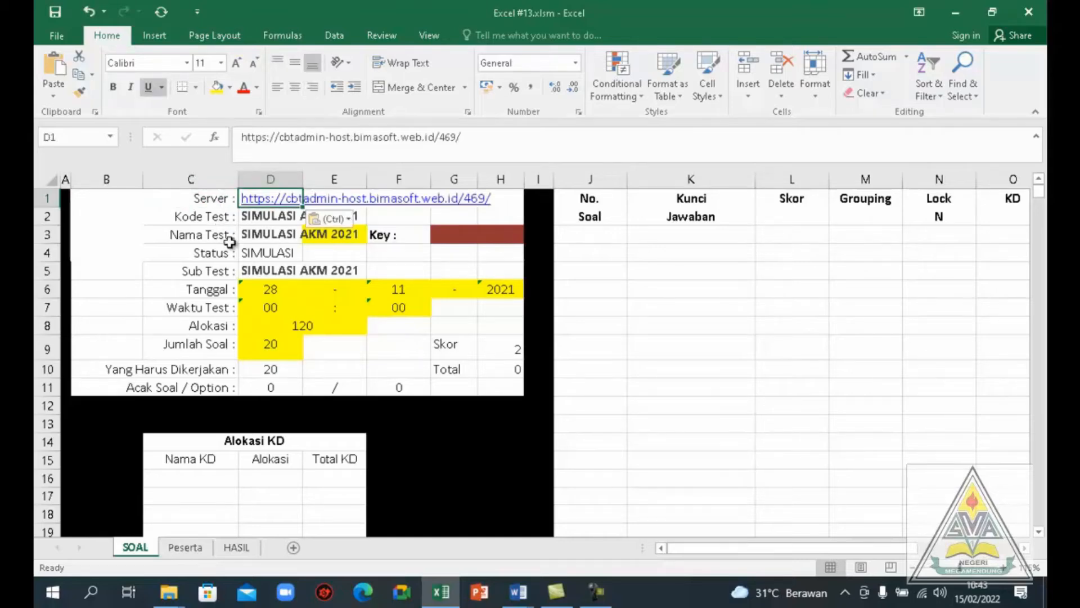
Compare the Kode Test value on the SOAL sheet with the post title in Template Word.docm
{"action": "left_click", "coordinate": [210, 219]}
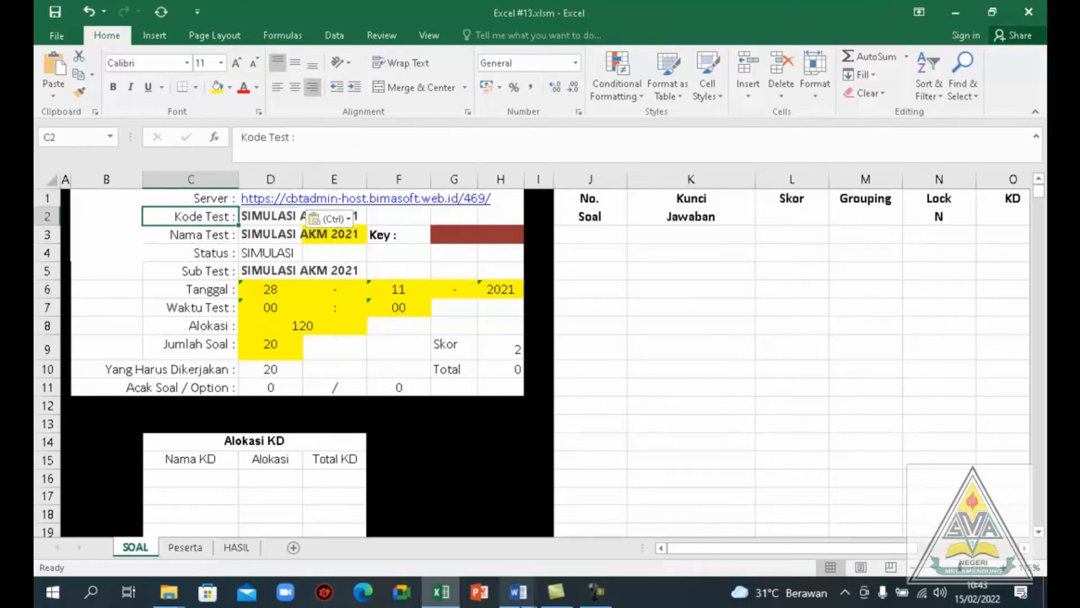
{"action": "mouse_move", "coordinate": [518, 599]}
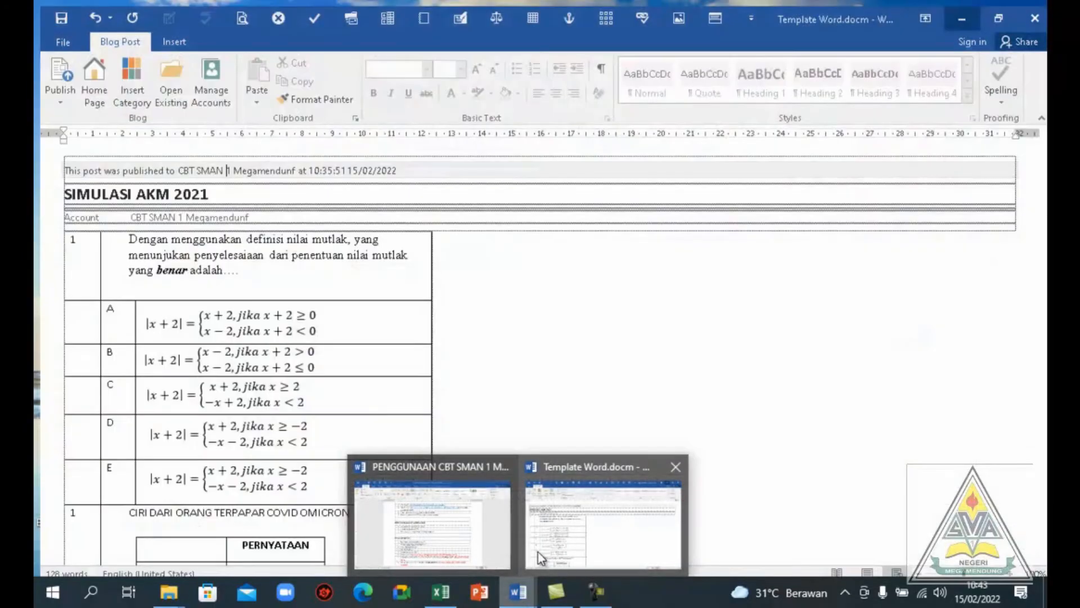
{"action": "left_click", "coordinate": [540, 557]}
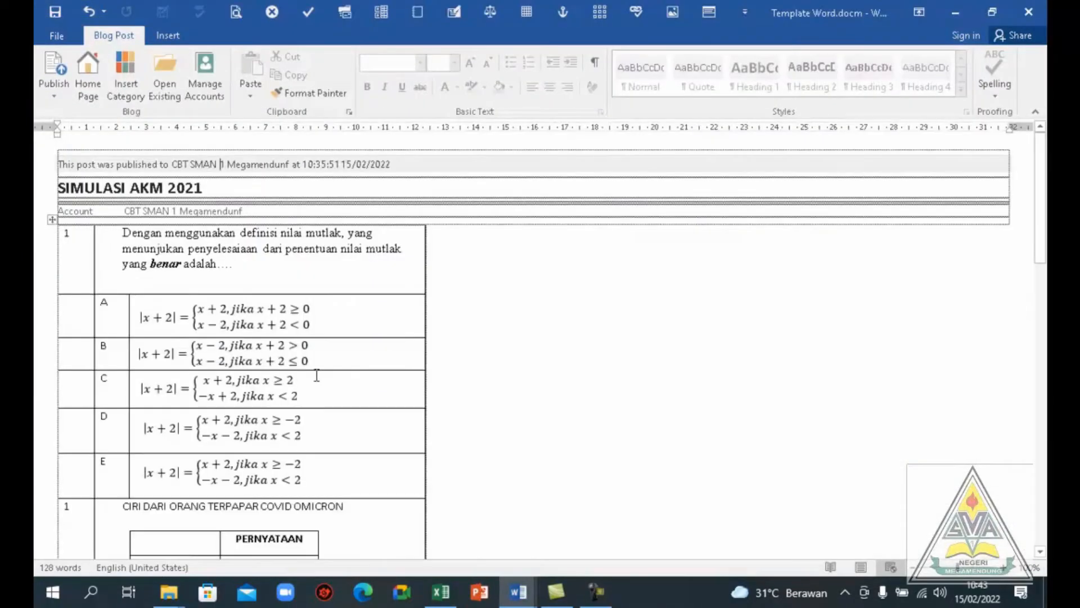
{"action": "left_click", "coordinate": [60, 187]}
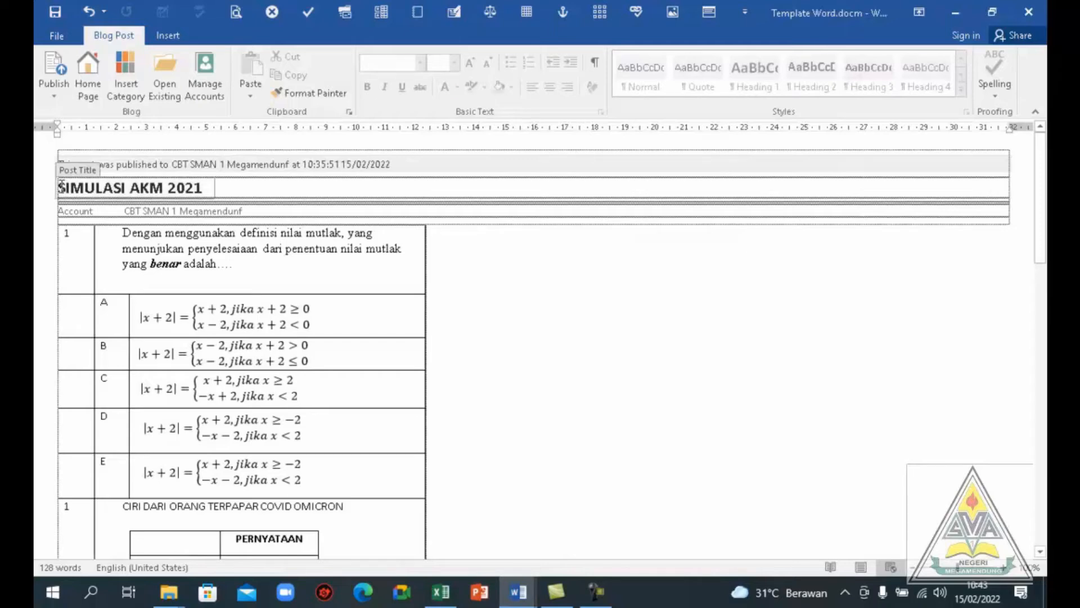
{"action": "left_click_drag", "start_coordinate": [70, 186], "coordinate": [209, 202]}
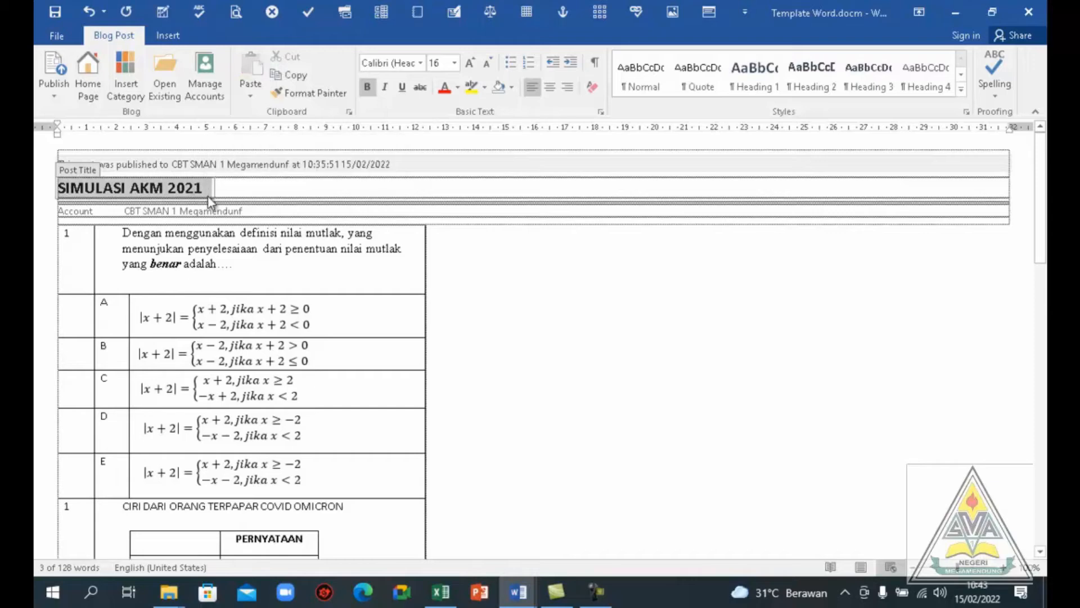
{"action": "key", "text": "alt+Tab"}
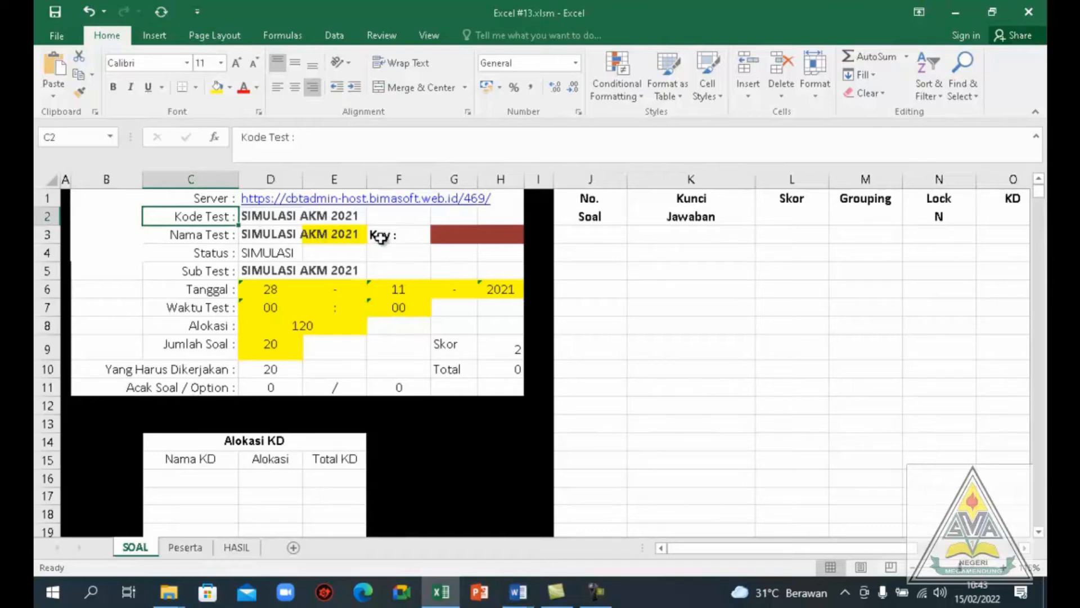
{"action": "key", "text": "alt+Tab"}
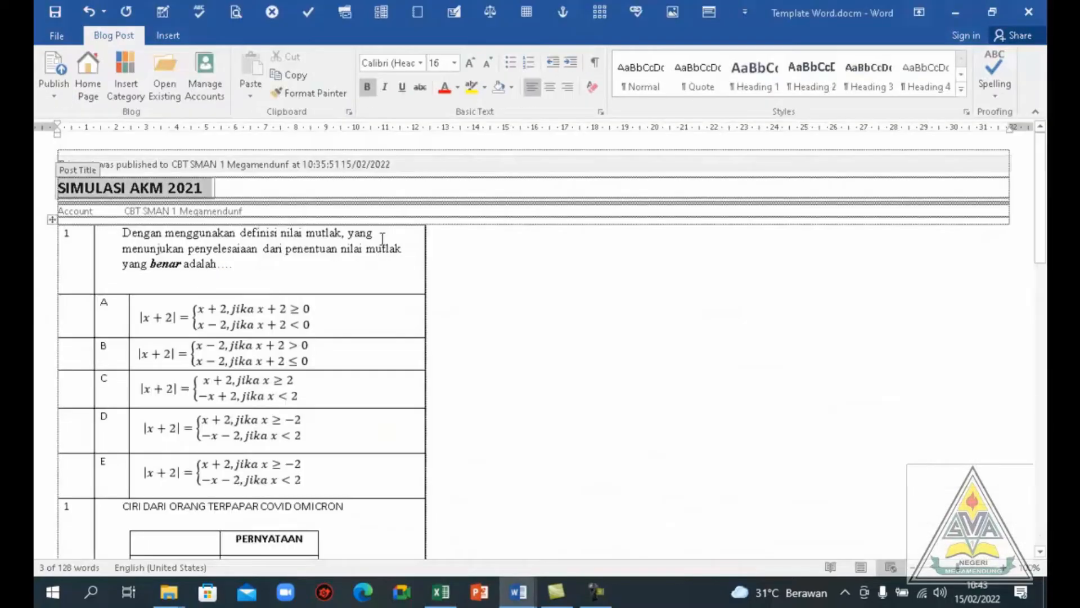
Look up the Excel key in the guide document and enter it in the Key cell of the SOAL sheet
{"action": "key", "text": "alt+Tab"}
{"action": "key", "text": "alt+Tab"}
{"action": "key", "text": "alt+Tab"}
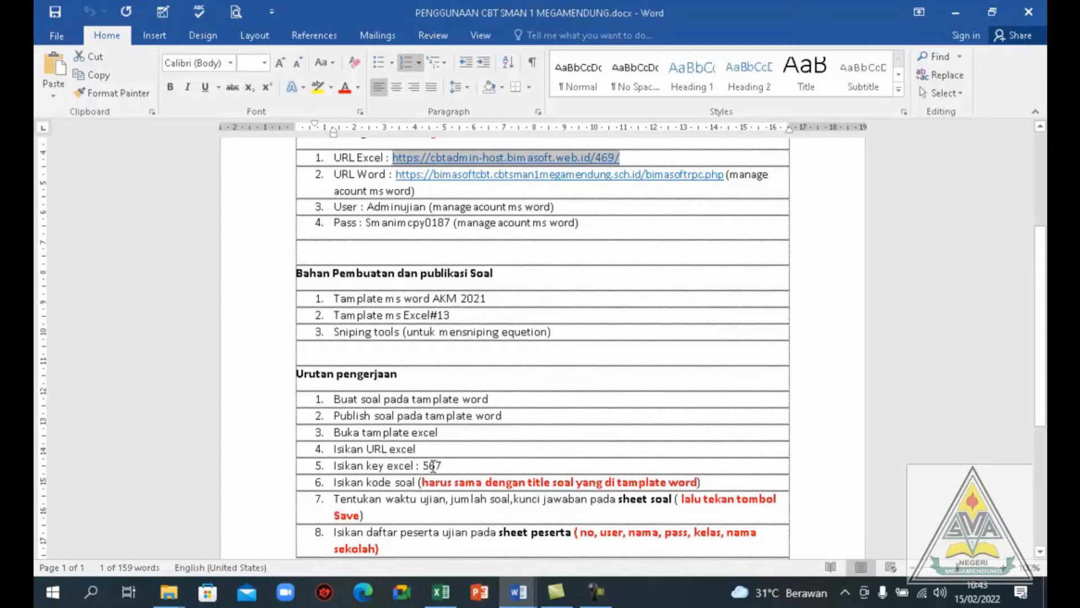
{"action": "key", "text": "alt+Tab"}
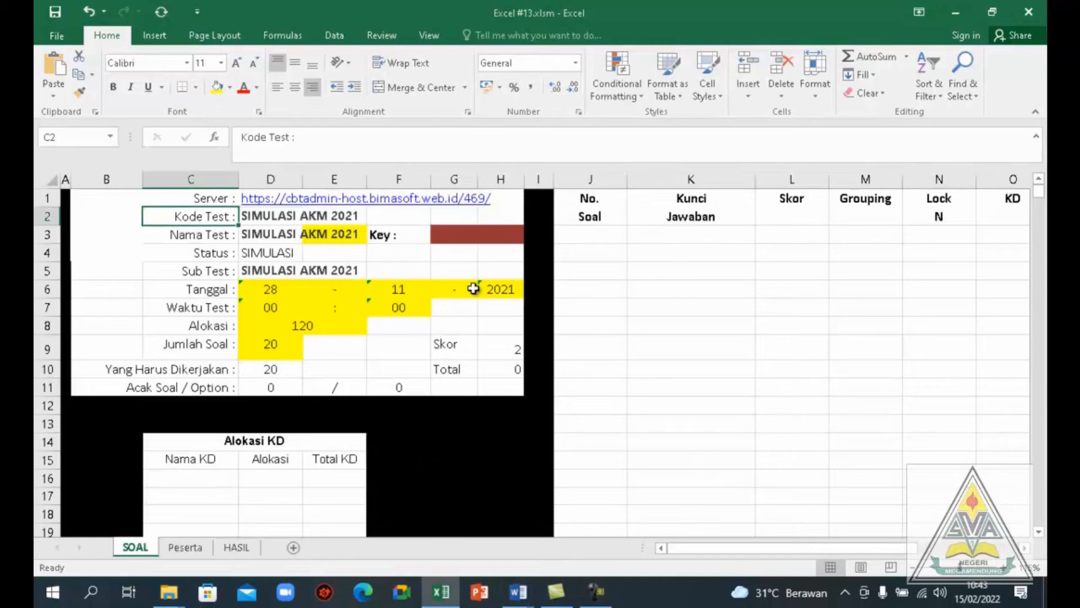
{"action": "left_click", "coordinate": [453, 236]}
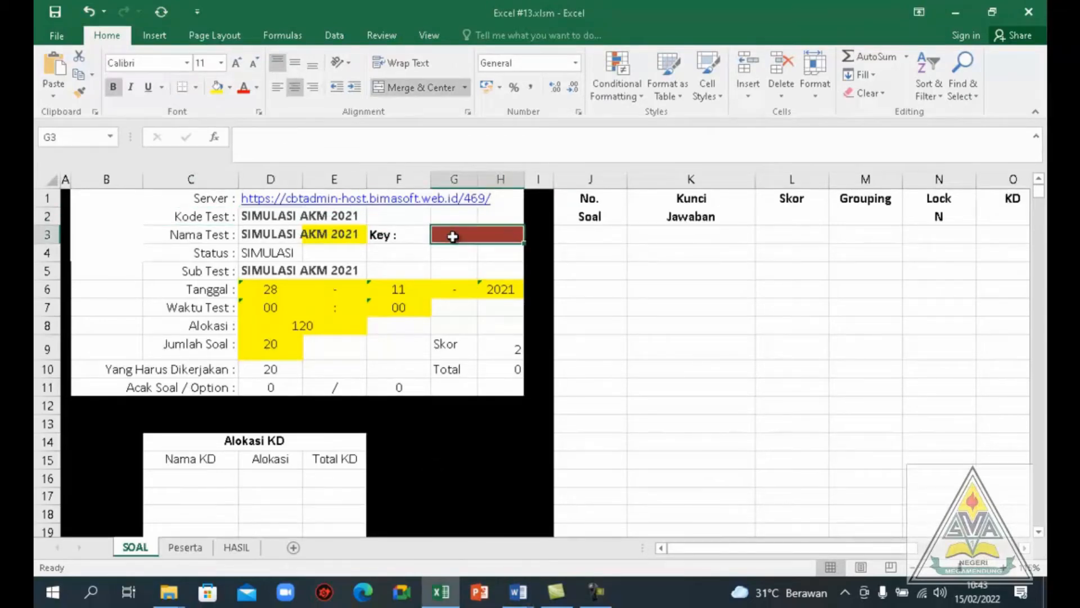
{"action": "type", "text": "567"}
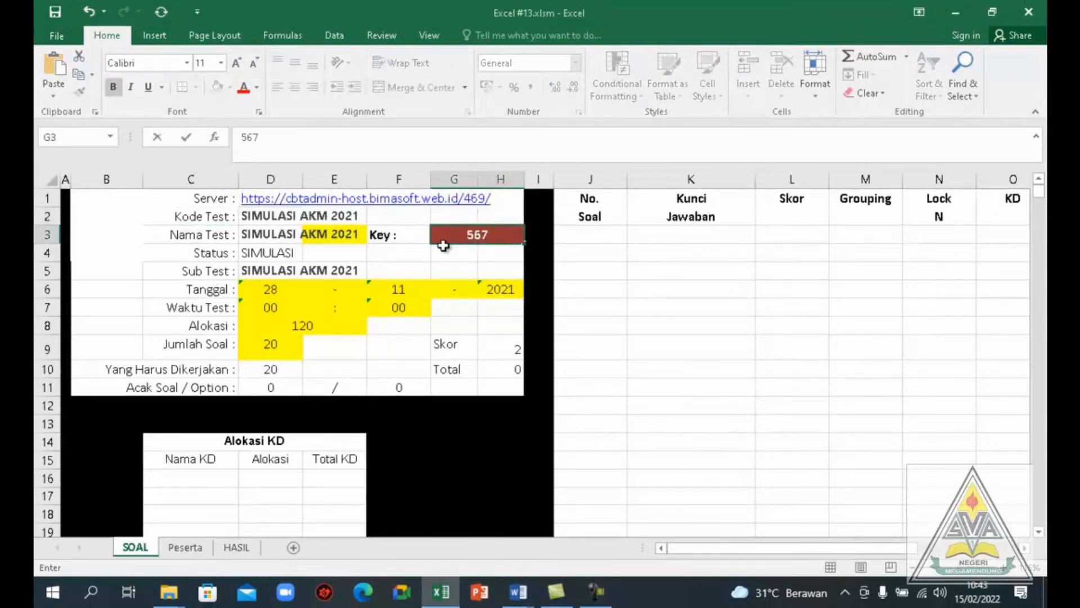
Set the day of the test date (Tanggal) to 15
{"action": "left_click", "coordinate": [270, 291]}
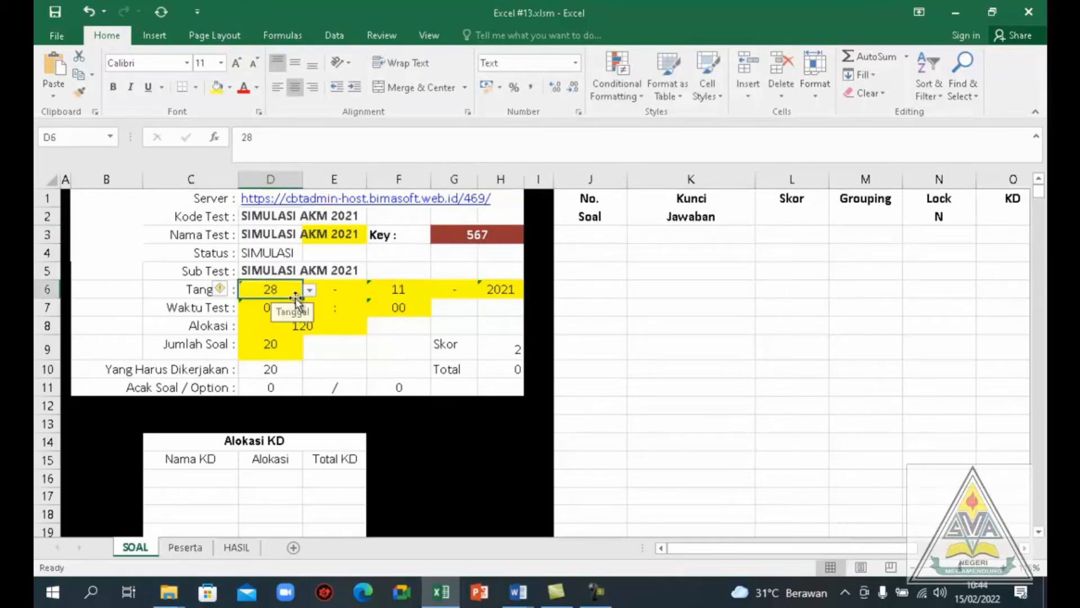
{"action": "left_click", "coordinate": [310, 292]}
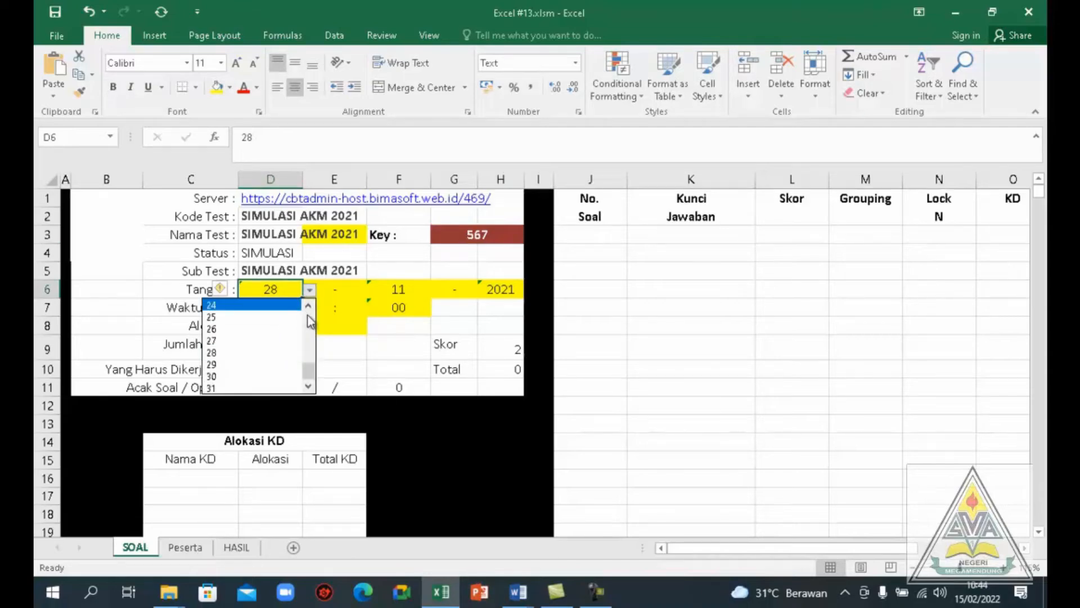
{"action": "left_click", "coordinate": [310, 320]}
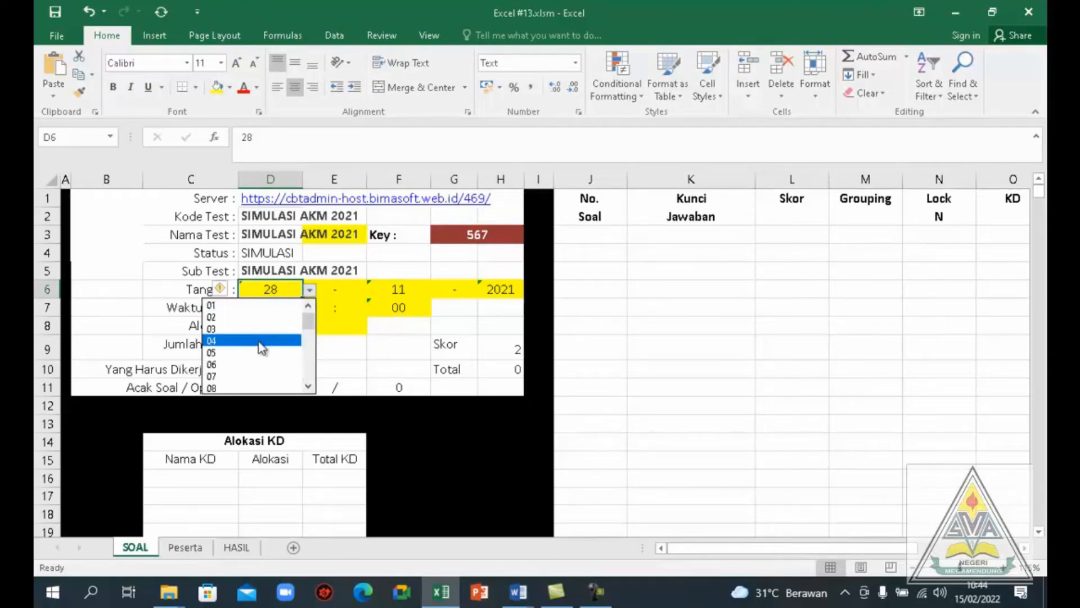
{"action": "left_click", "coordinate": [308, 374]}
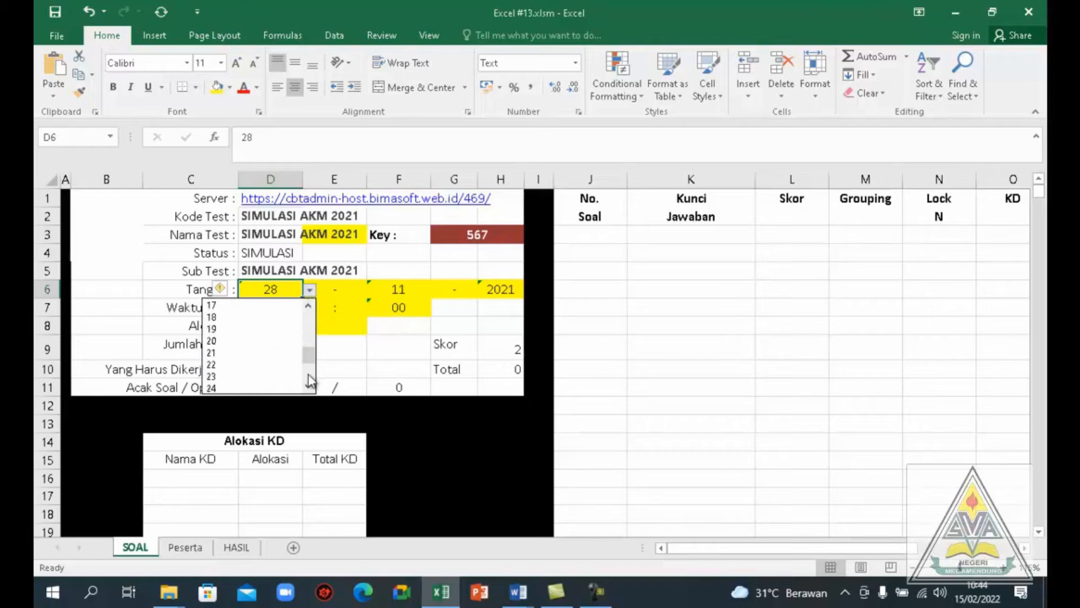
{"action": "left_click", "coordinate": [308, 306]}
{"action": "left_click", "coordinate": [307, 306]}
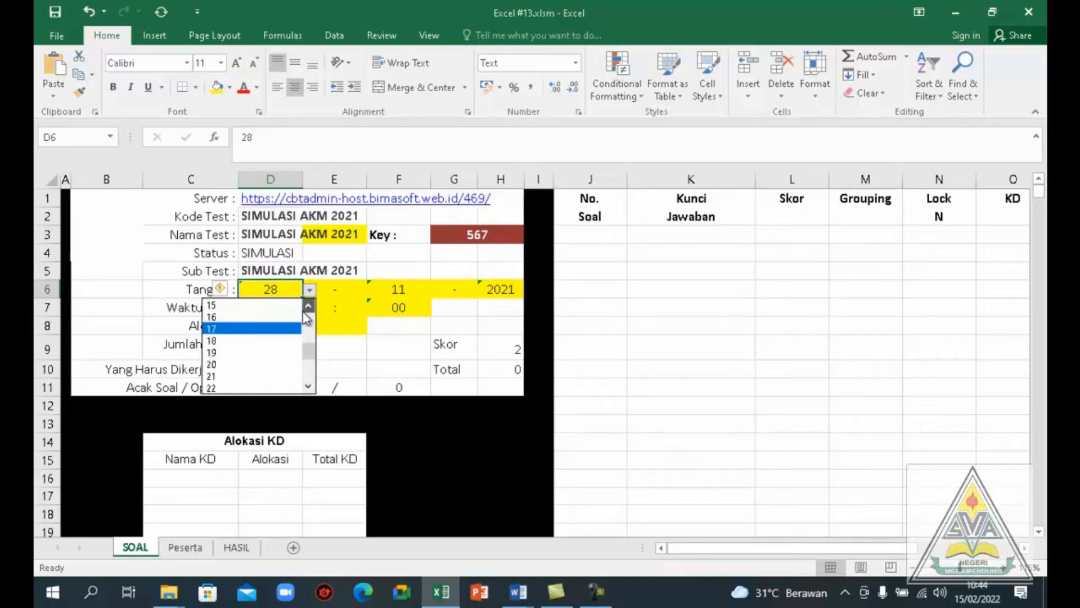
{"action": "left_click", "coordinate": [242, 305]}
Set the month of the test date to 02 and its year to 2022
{"action": "left_click", "coordinate": [400, 291]}
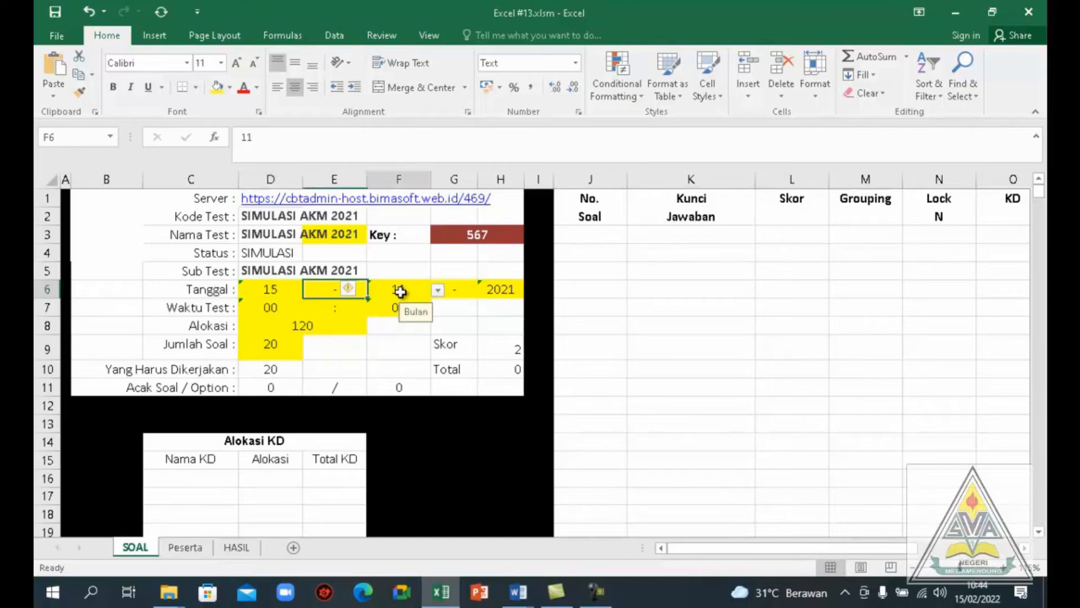
{"action": "left_click", "coordinate": [437, 290]}
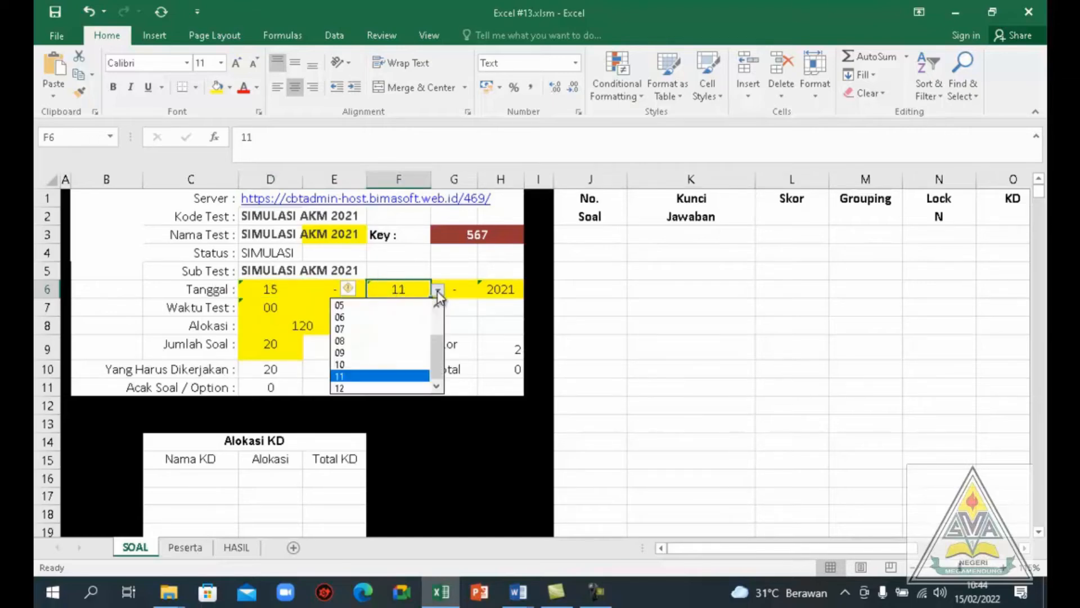
{"action": "scroll", "coordinate": [438, 321], "scroll_direction": "up", "scroll_amount": 1}
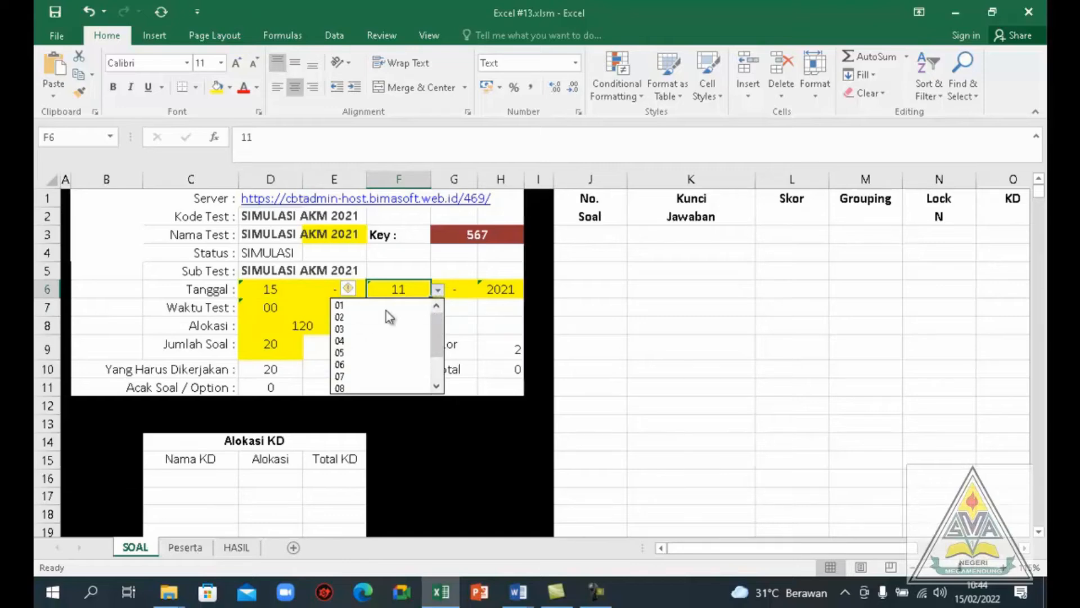
{"action": "left_click", "coordinate": [362, 317]}
{"action": "left_click", "coordinate": [496, 291]}
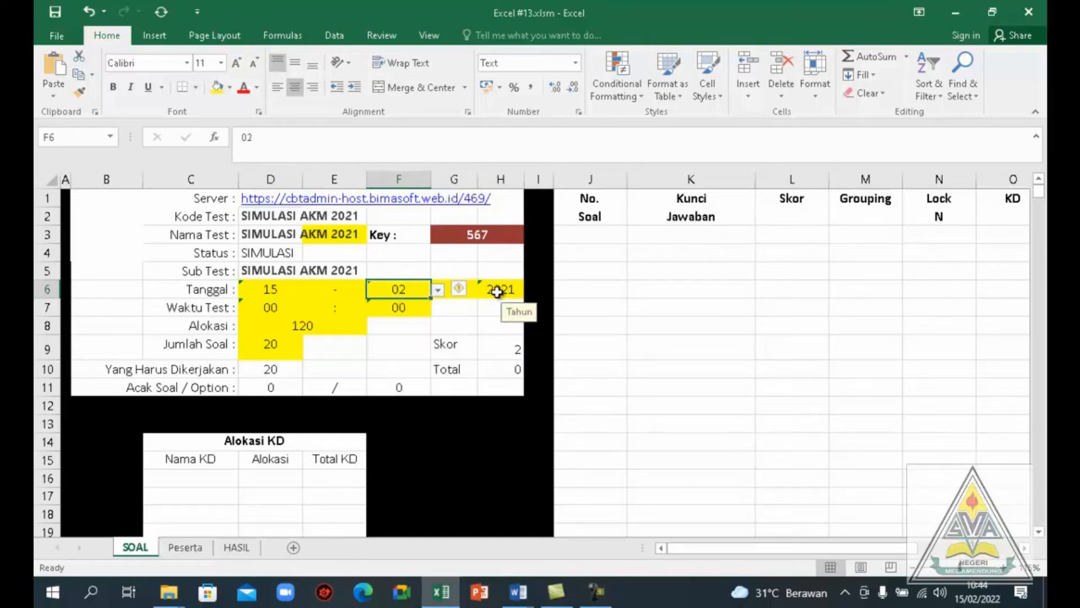
{"action": "left_click", "coordinate": [531, 290]}
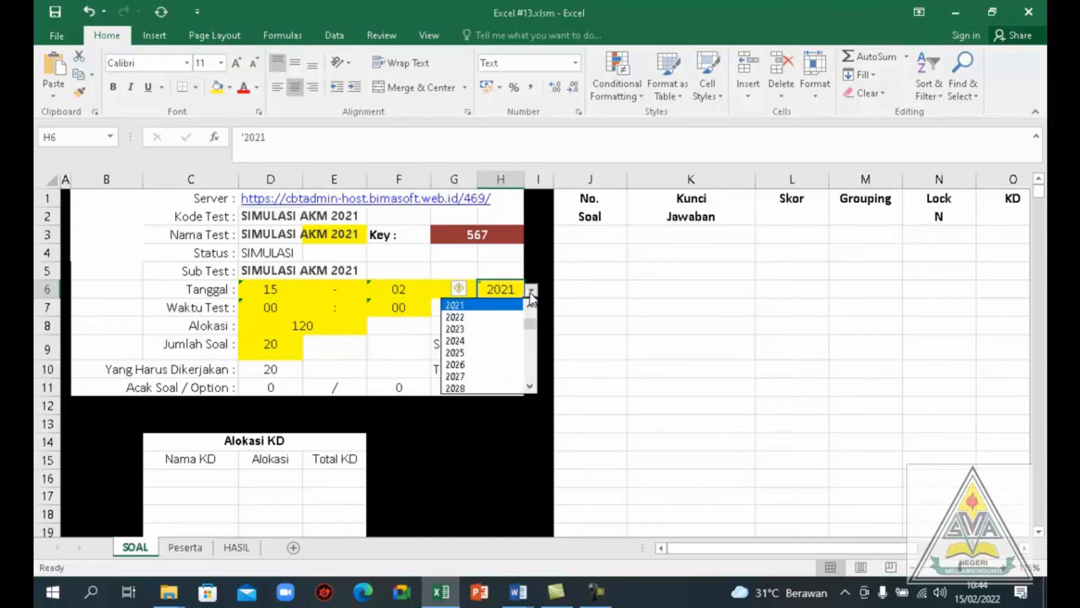
{"action": "left_click", "coordinate": [499, 317]}
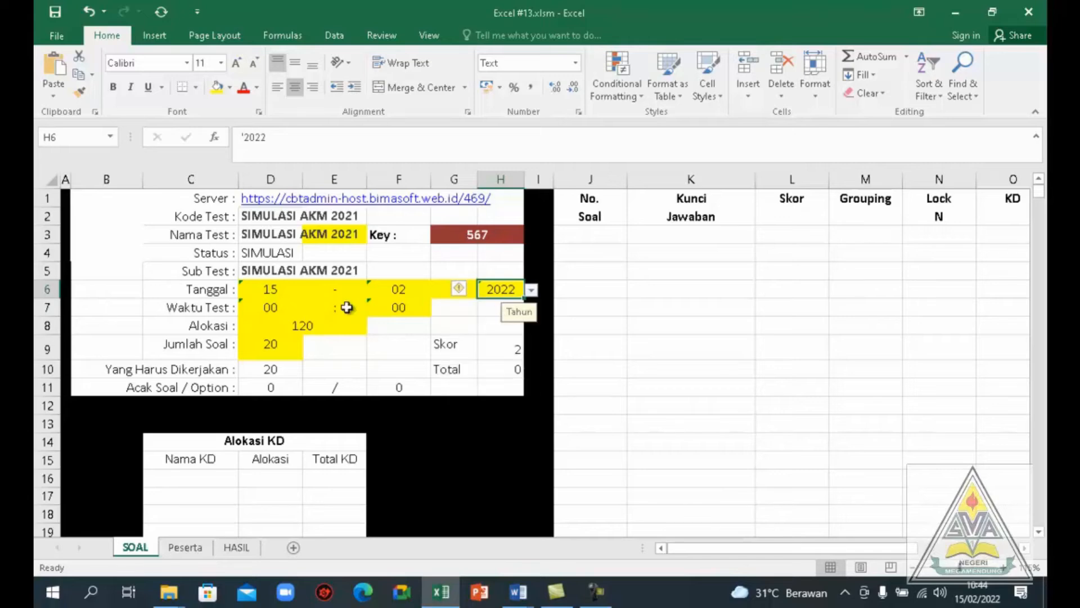
Set the hour of the test time (Waktu Test) to 10
{"action": "left_click", "coordinate": [279, 307]}
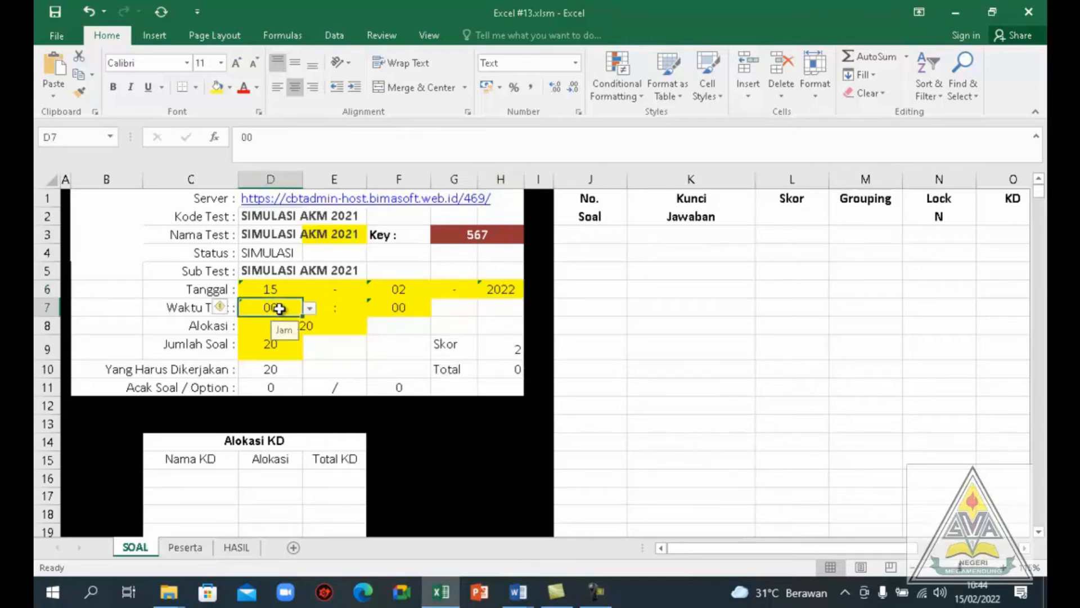
{"action": "left_click", "coordinate": [309, 309]}
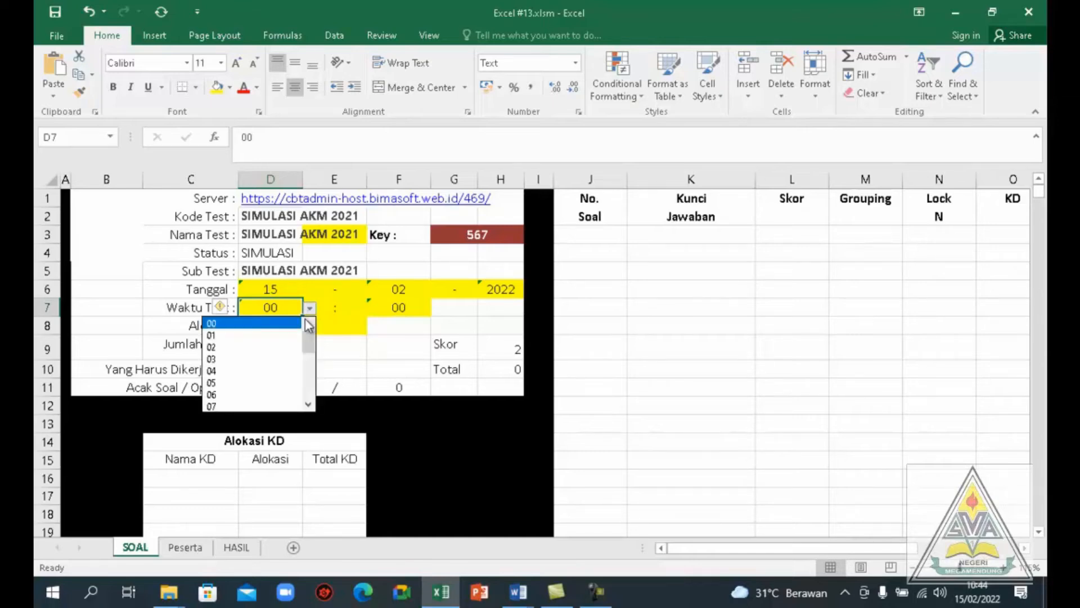
{"action": "scroll", "coordinate": [310, 401], "scroll_direction": "down", "scroll_amount": 5}
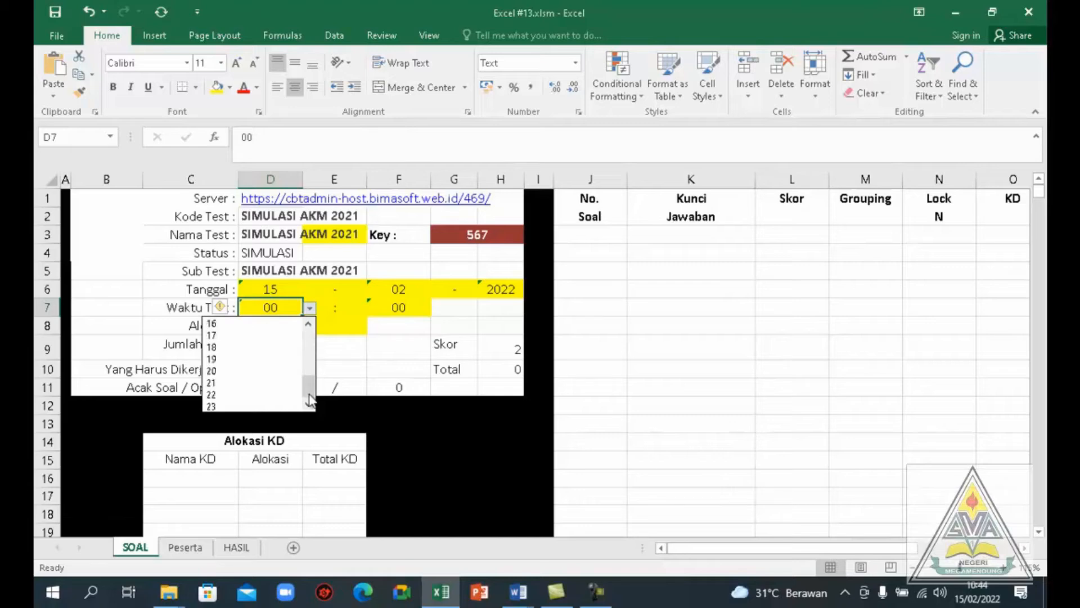
{"action": "scroll", "coordinate": [310, 366], "scroll_direction": "up", "scroll_amount": 3}
{"action": "left_click", "coordinate": [250, 347]}
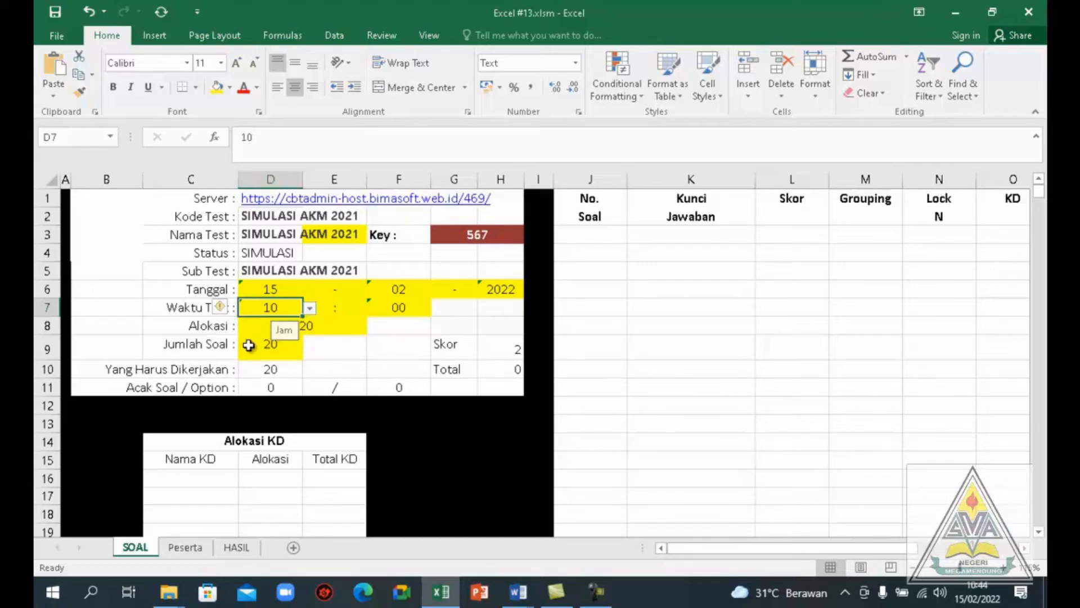
Set the minutes of the test time (Waktu Test) to 44
{"action": "left_click", "coordinate": [398, 308]}
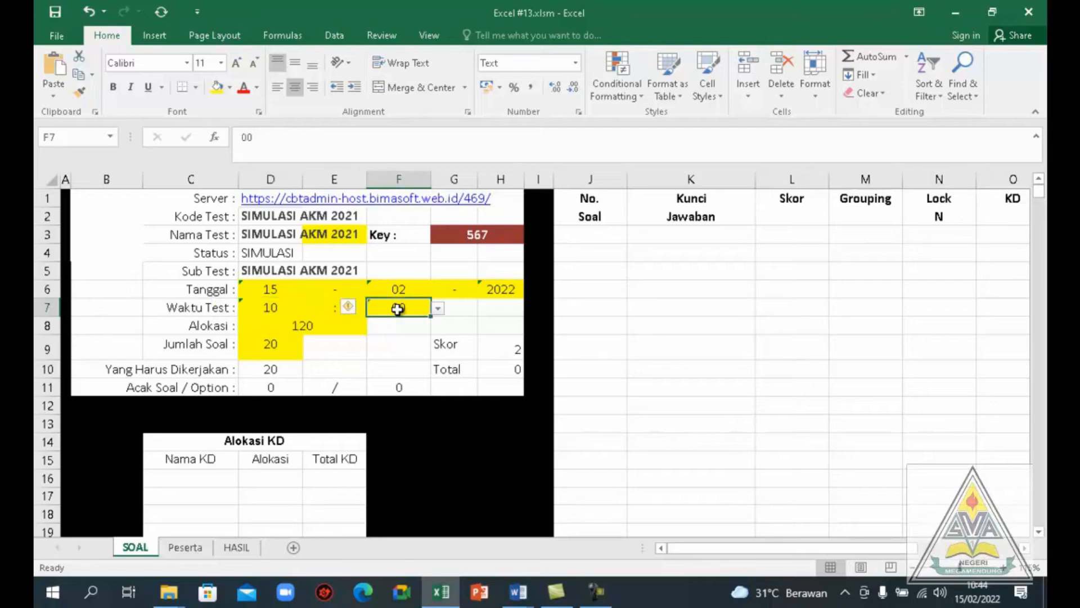
{"action": "left_click", "coordinate": [437, 309]}
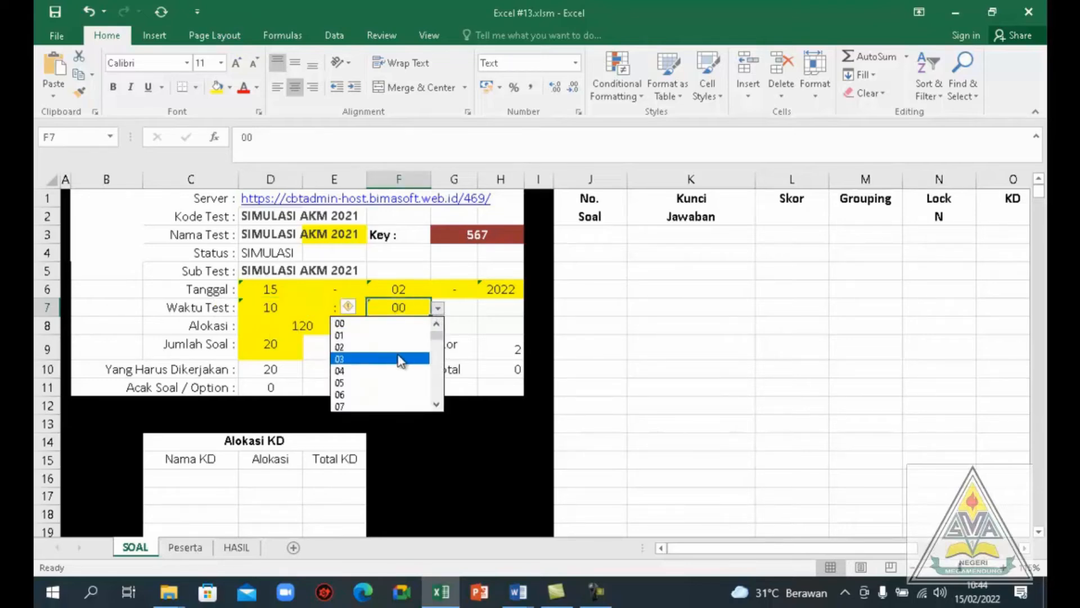
{"action": "left_click", "coordinate": [435, 390]}
{"action": "left_click", "coordinate": [435, 390]}
{"action": "left_click", "coordinate": [435, 389]}
{"action": "left_click", "coordinate": [434, 390]}
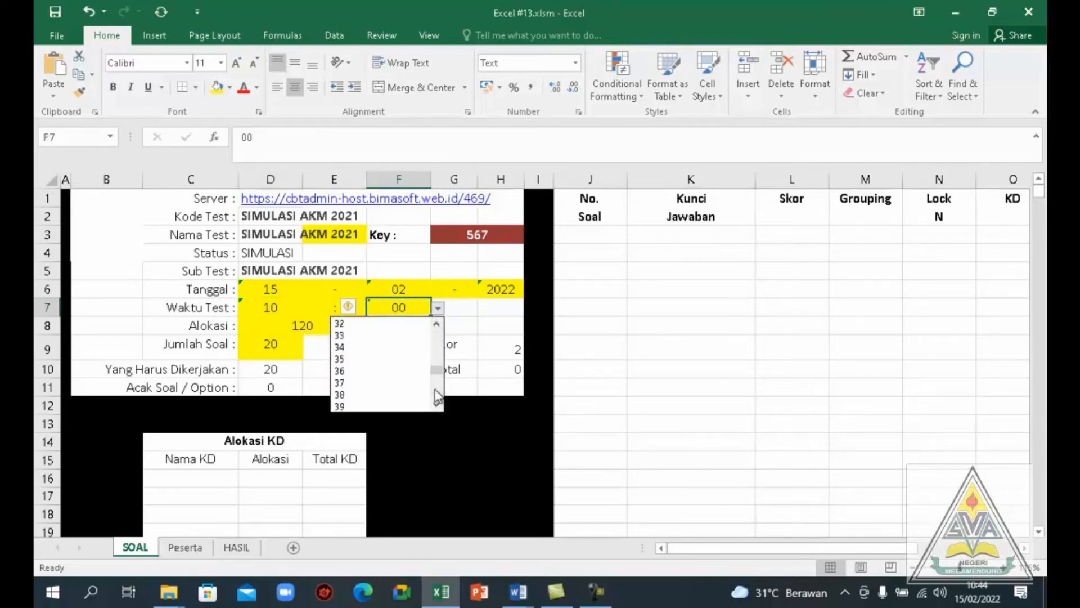
{"action": "left_click", "coordinate": [435, 389]}
{"action": "left_click", "coordinate": [435, 389]}
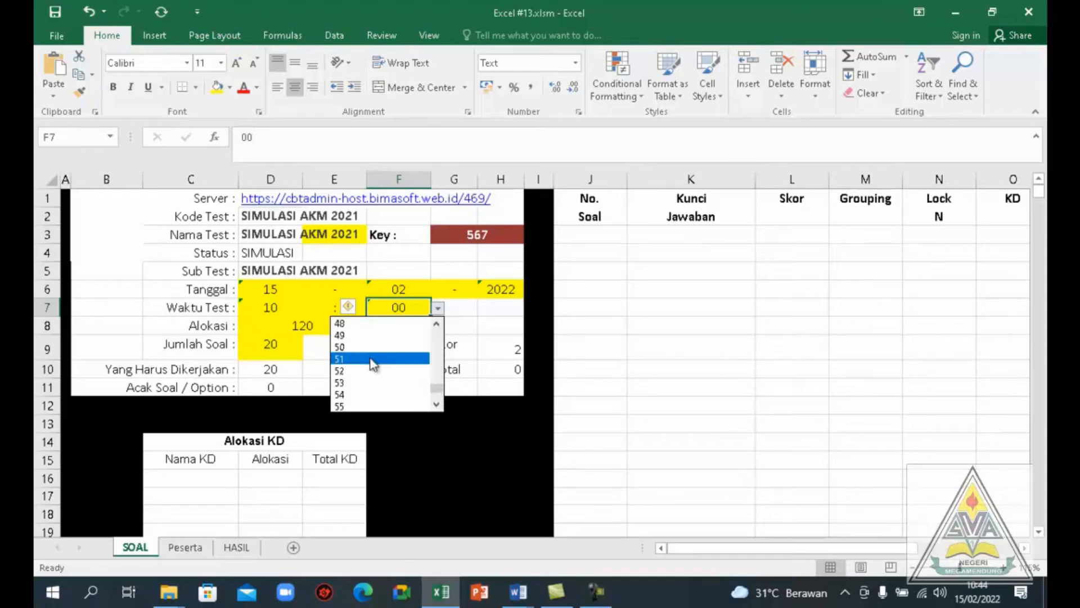
{"action": "left_click", "coordinate": [434, 333]}
{"action": "left_click", "coordinate": [434, 332]}
{"action": "left_click", "coordinate": [434, 332]}
{"action": "left_click", "coordinate": [434, 333]}
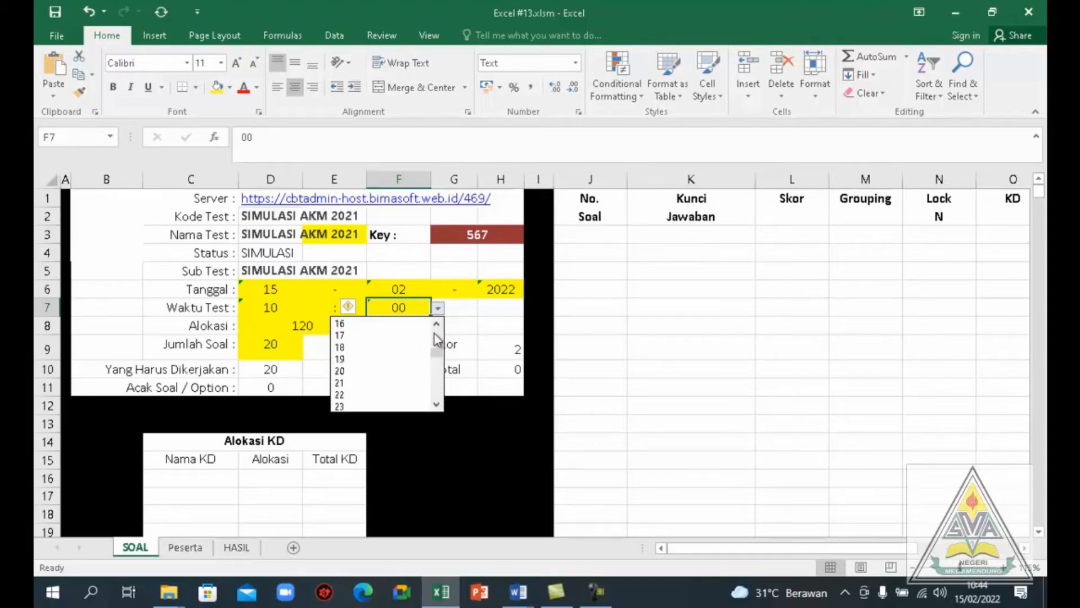
{"action": "left_click", "coordinate": [437, 400]}
{"action": "left_click", "coordinate": [437, 400]}
{"action": "left_click", "coordinate": [437, 400]}
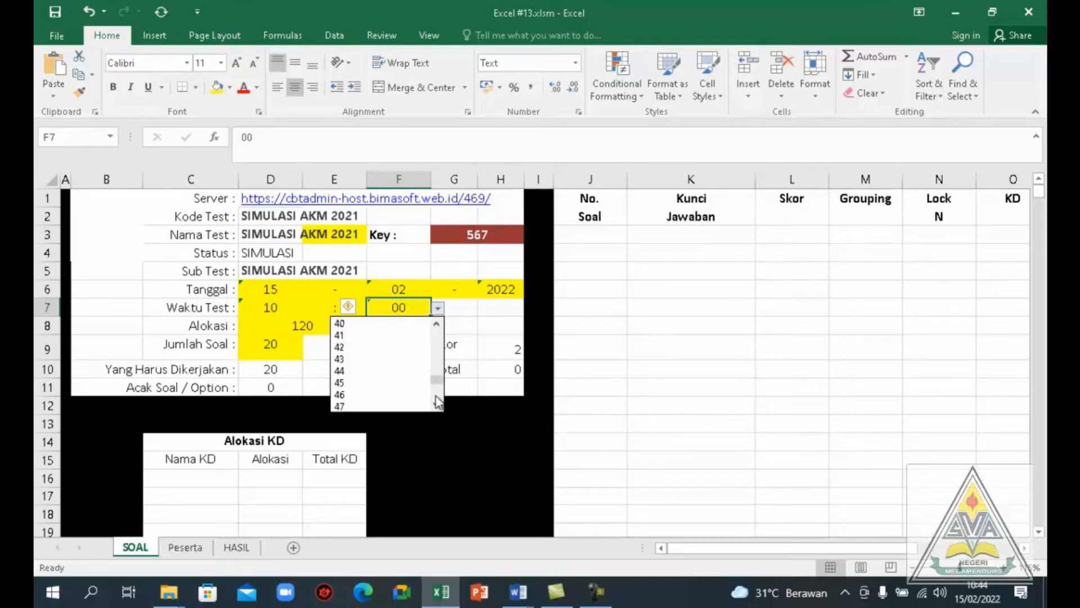
{"action": "left_click", "coordinate": [368, 375]}
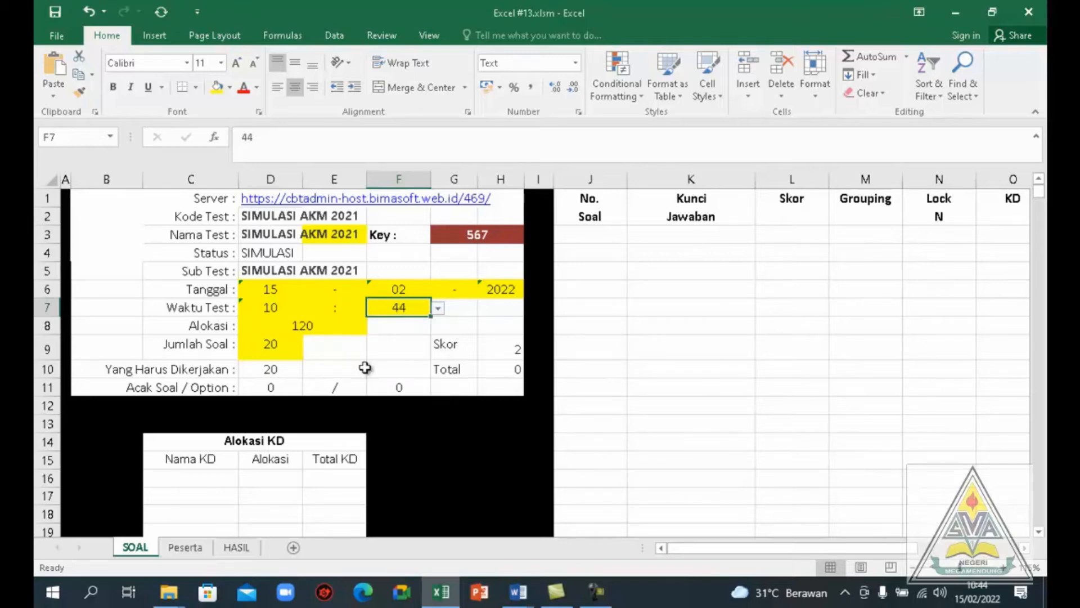
Set the time allocation (Alokasi) to 10, and both Jumlah Soal and Yang Harus Dikerjakan to 4
{"action": "left_click", "coordinate": [296, 326]}
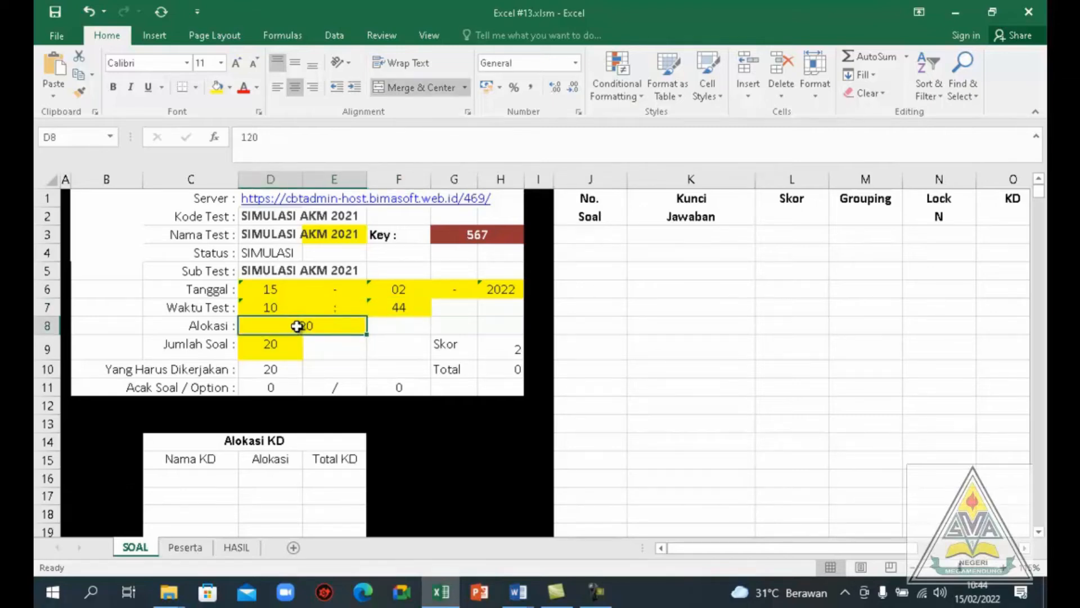
{"action": "type", "text": "10"}
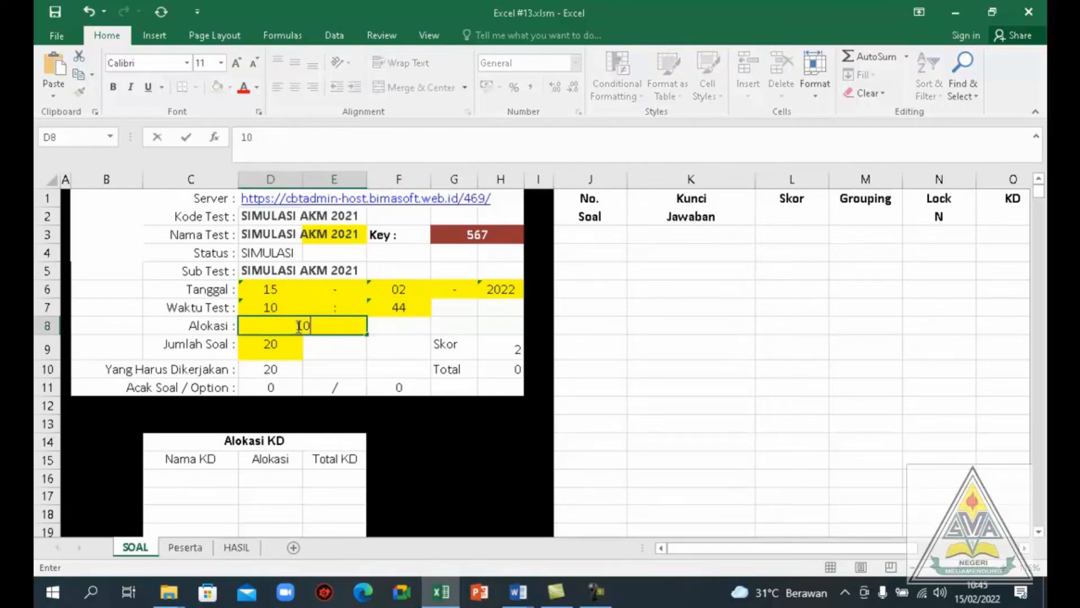
{"action": "left_click", "coordinate": [275, 348]}
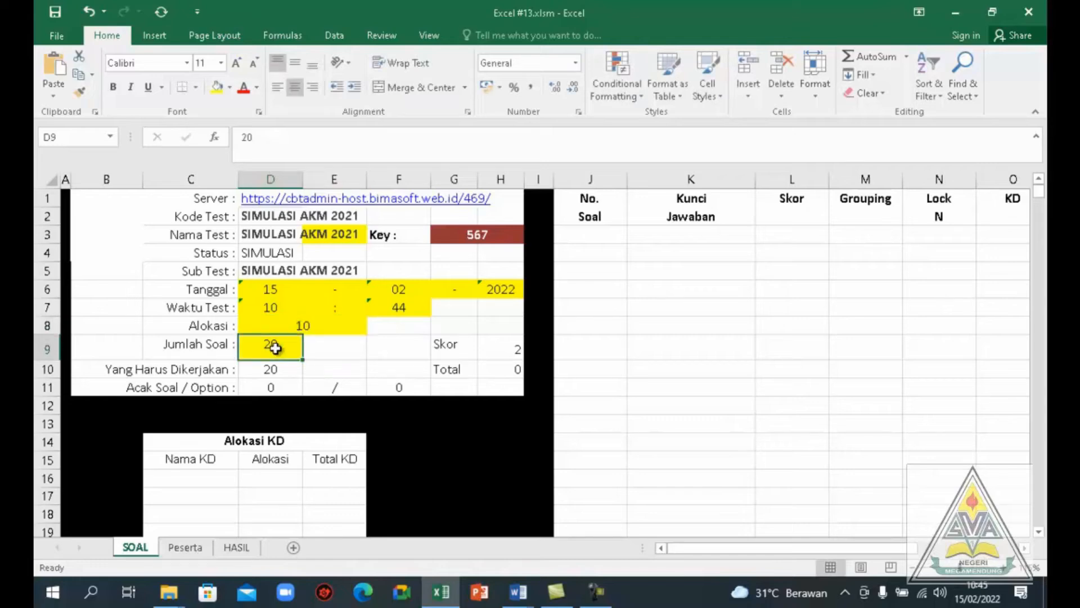
{"action": "type", "text": "4"}
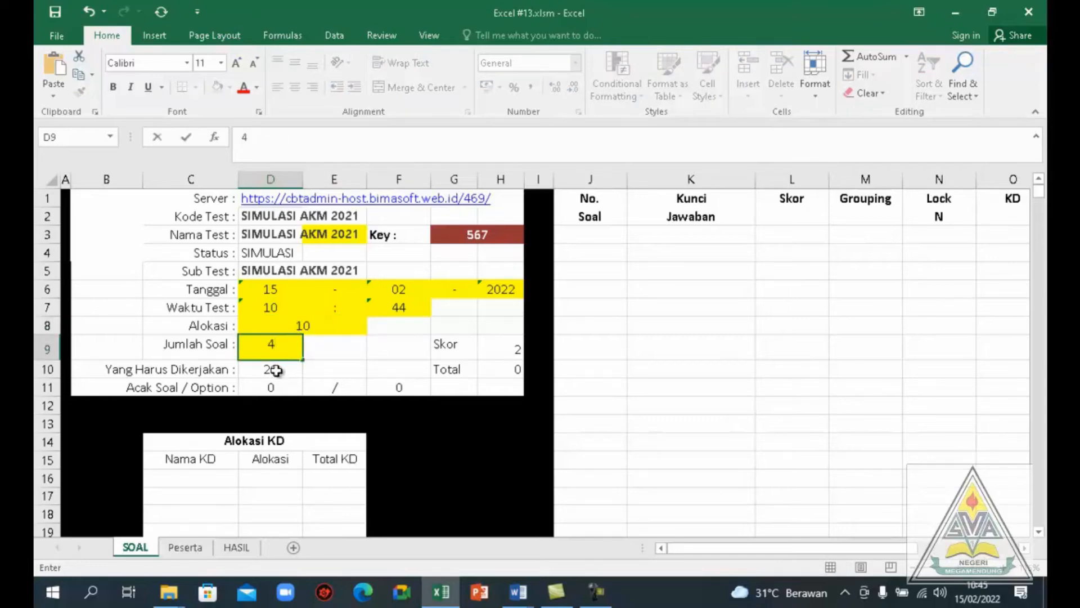
{"action": "left_click", "coordinate": [276, 370]}
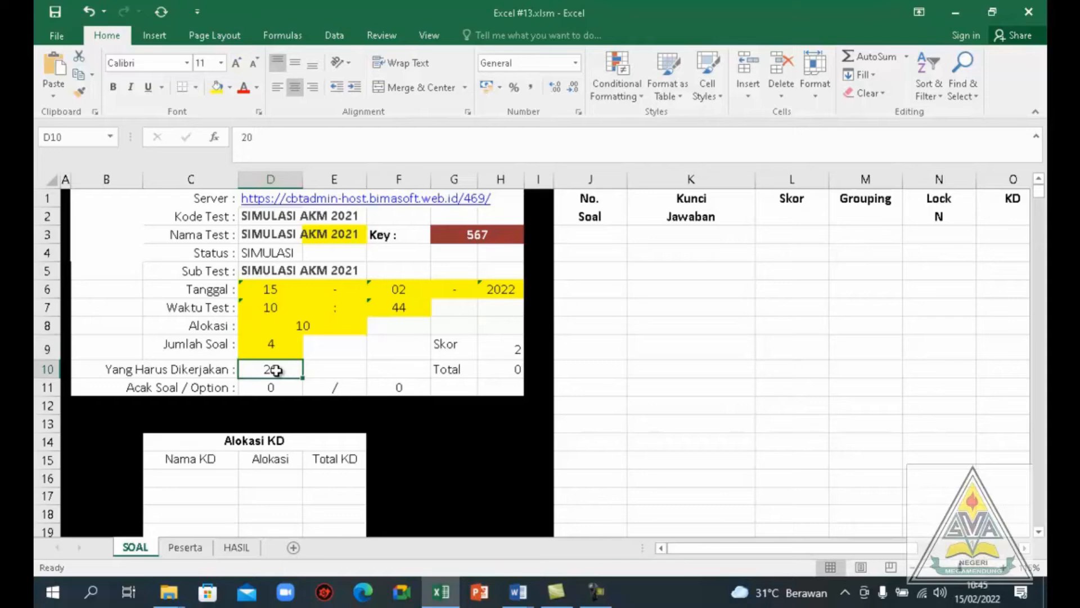
{"action": "type", "text": "4"}
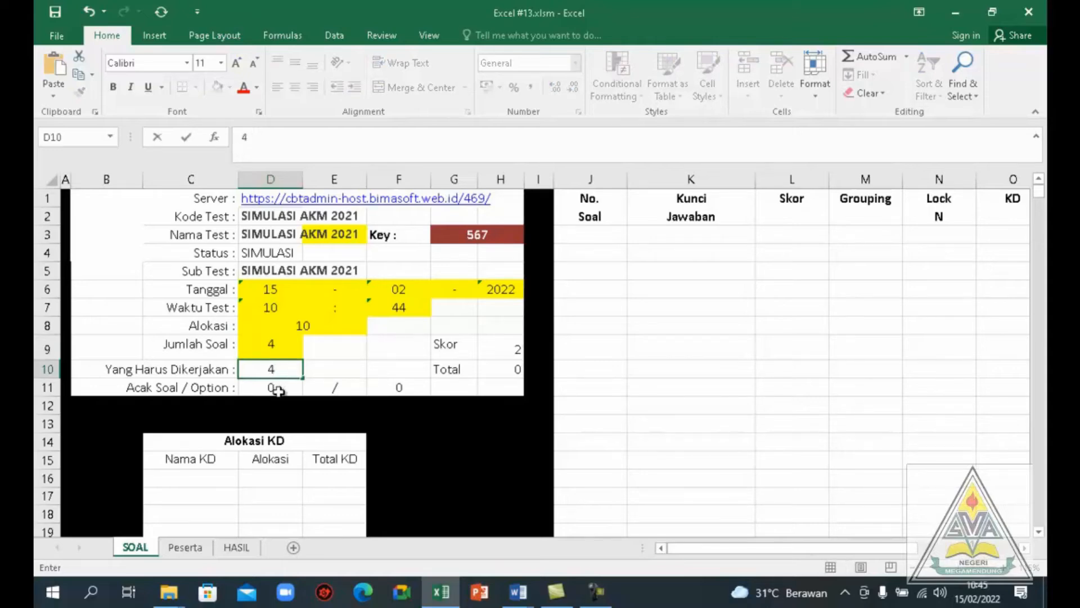
Turn on randomising for both the questions and the answer options (Acak Soal / Option) by setting each to 1
{"action": "left_click", "coordinate": [278, 388]}
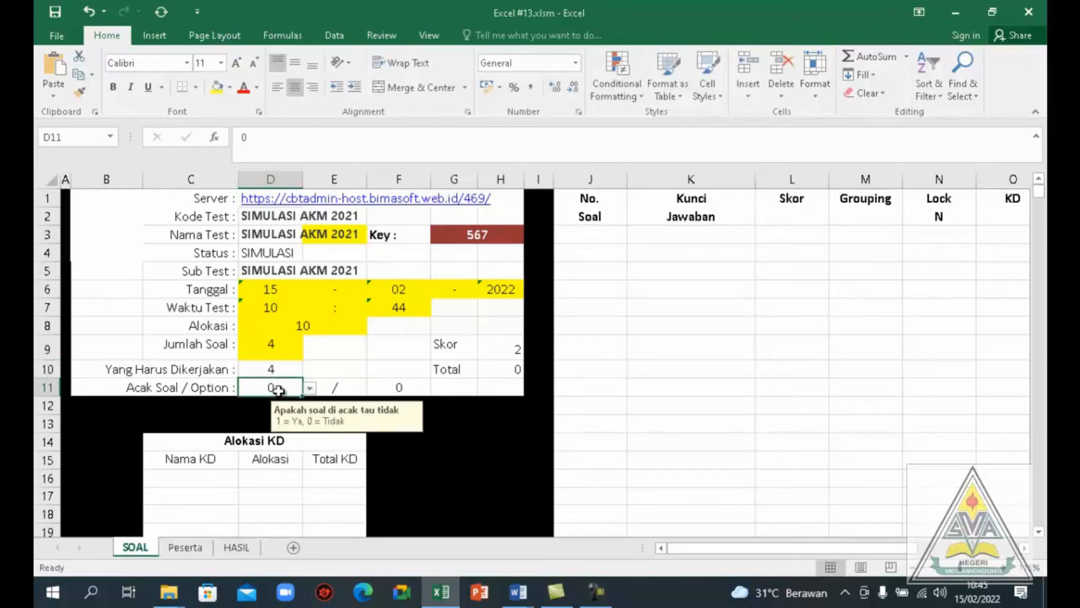
{"action": "left_click", "coordinate": [310, 390]}
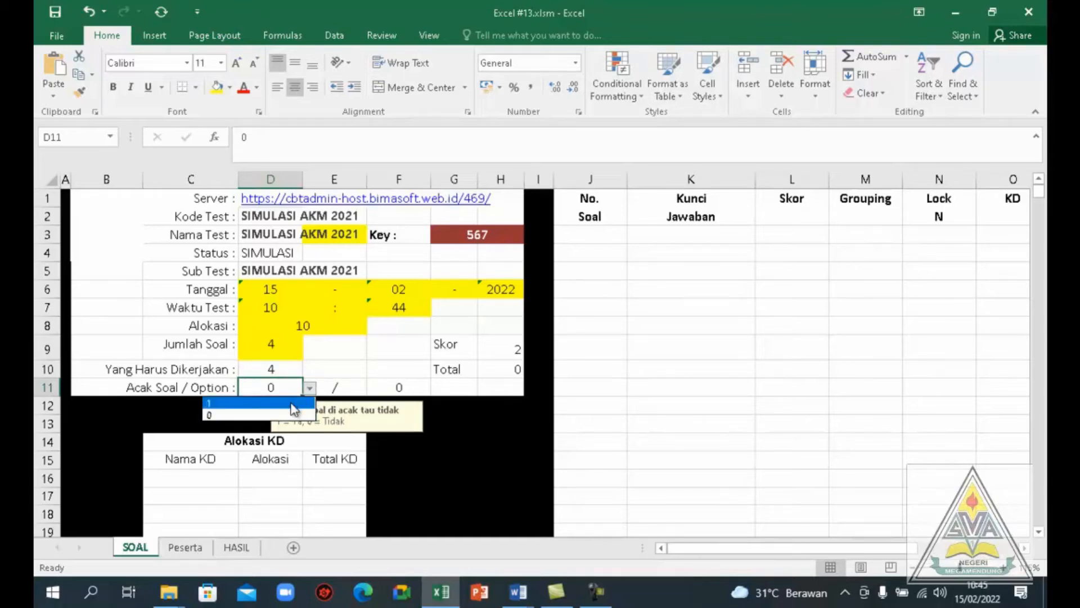
{"action": "left_click", "coordinate": [294, 409]}
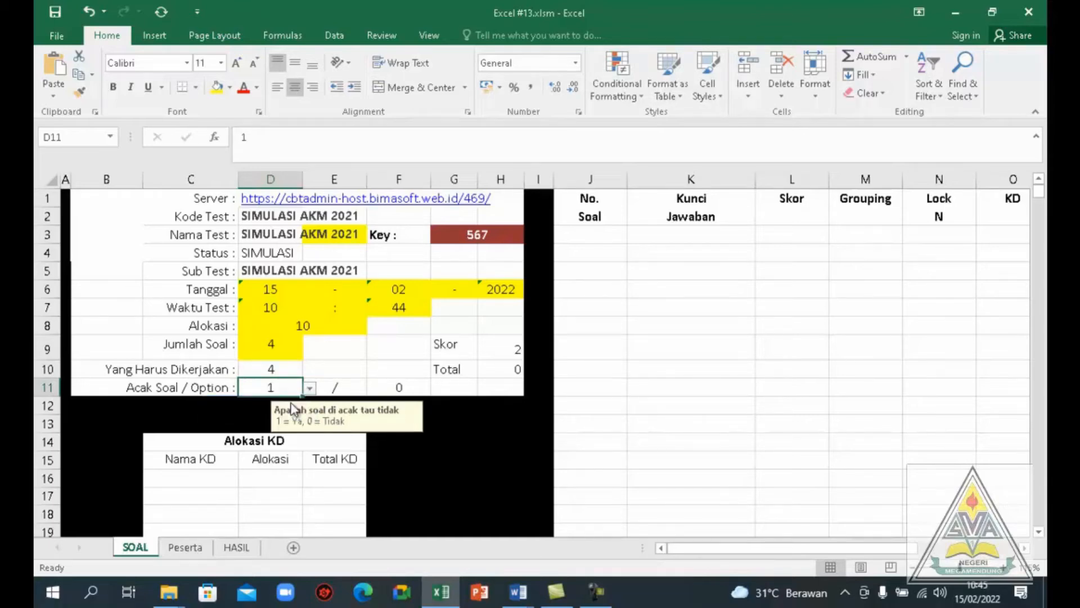
{"action": "left_click", "coordinate": [403, 388]}
{"action": "left_click", "coordinate": [437, 388]}
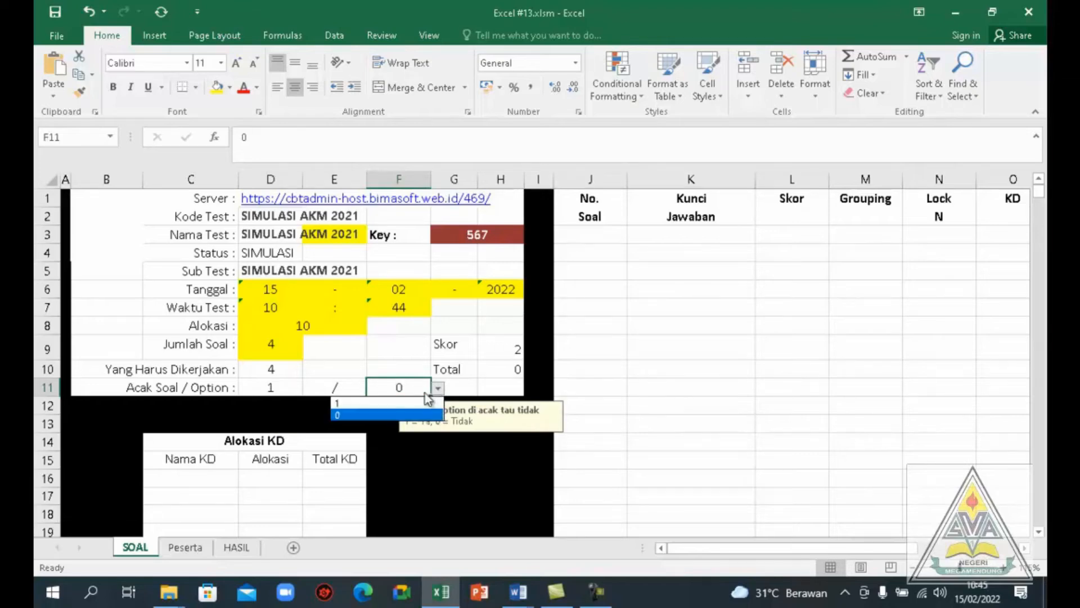
{"action": "left_click", "coordinate": [420, 404]}
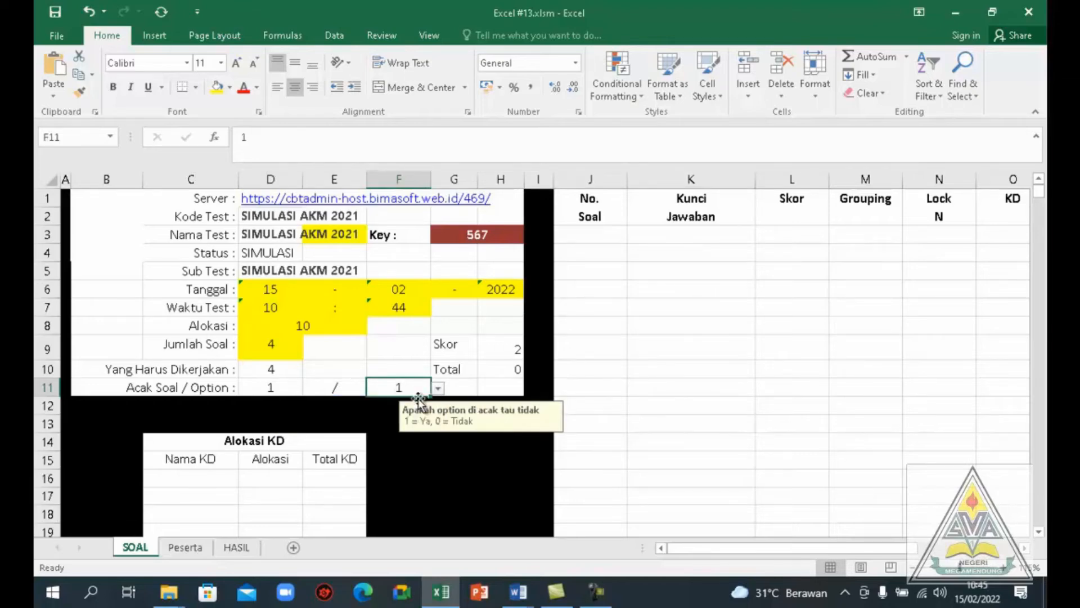
Set the Total score of the test to 8
{"action": "left_click", "coordinate": [508, 370]}
{"action": "type", "text": "8"}
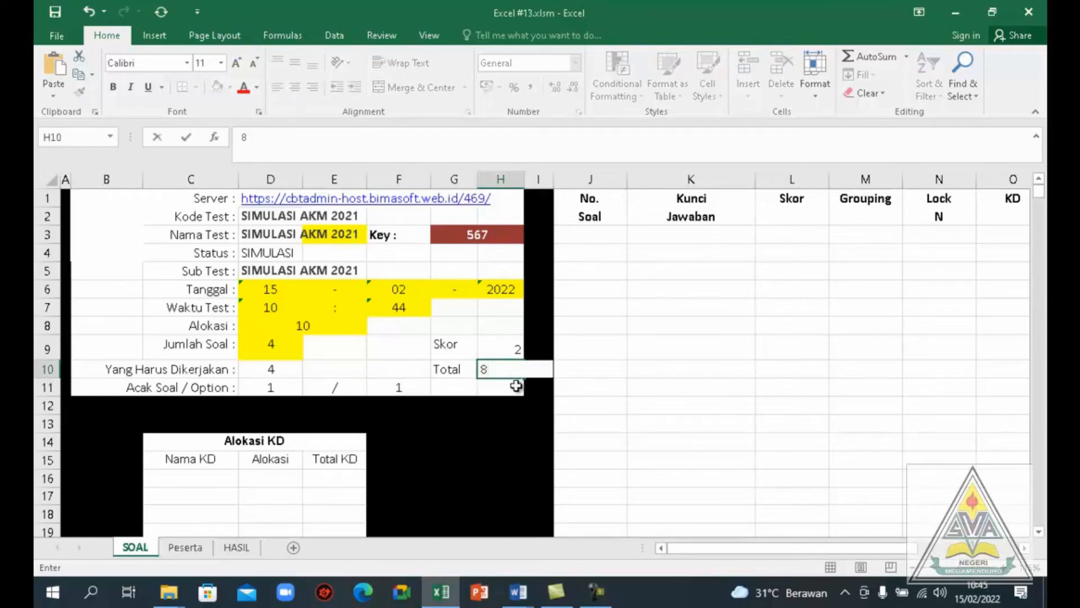
{"action": "left_click", "coordinate": [510, 401]}
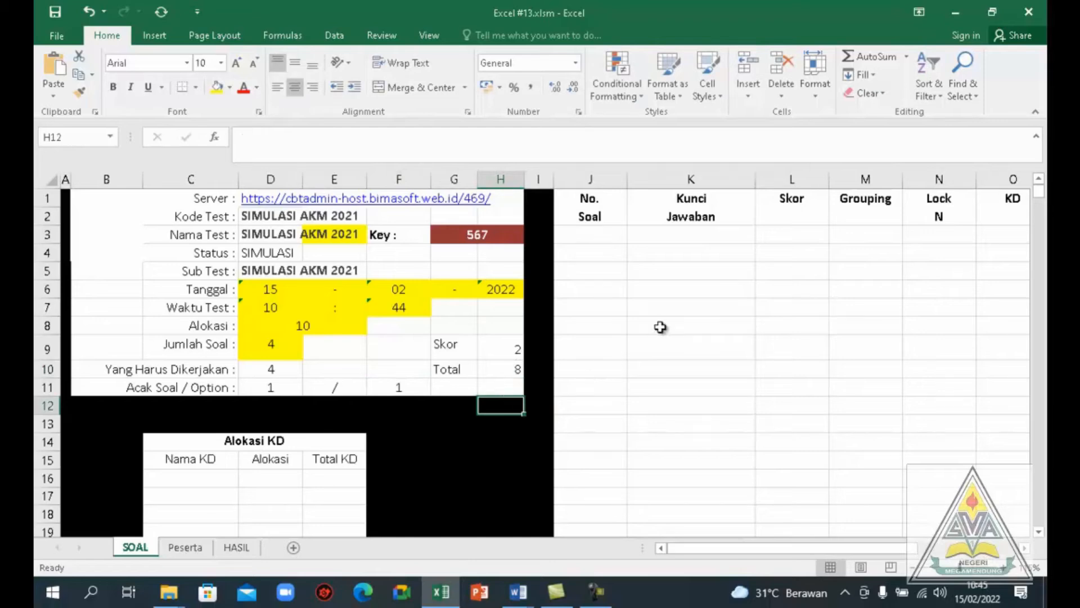
Number the questions 1 to 4 in the No. Soal column, starting in cell J3
{"action": "left_click", "coordinate": [599, 235]}
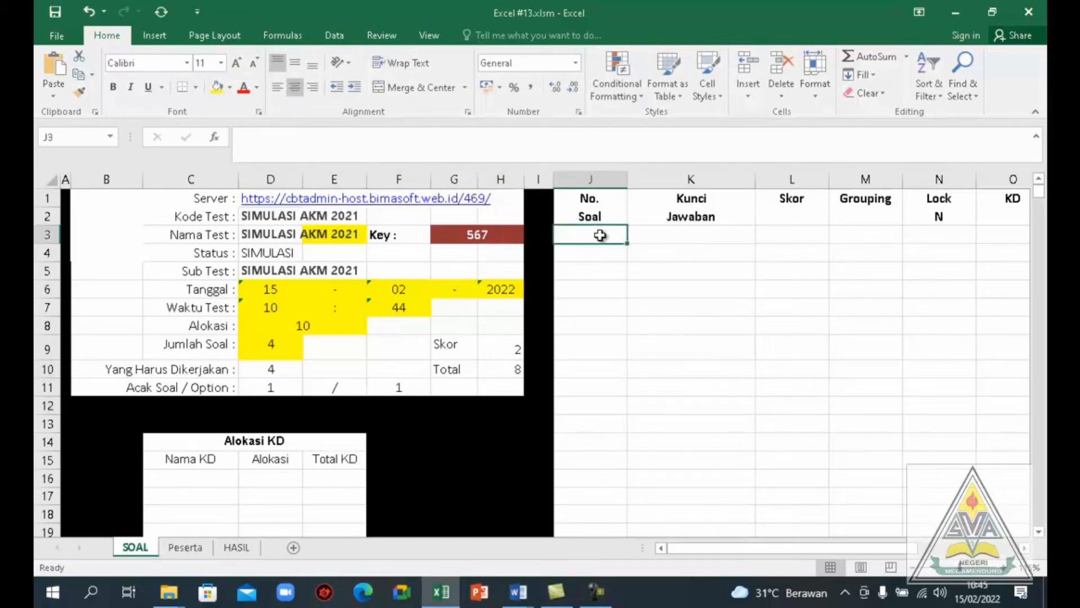
{"action": "type", "text": "1"}
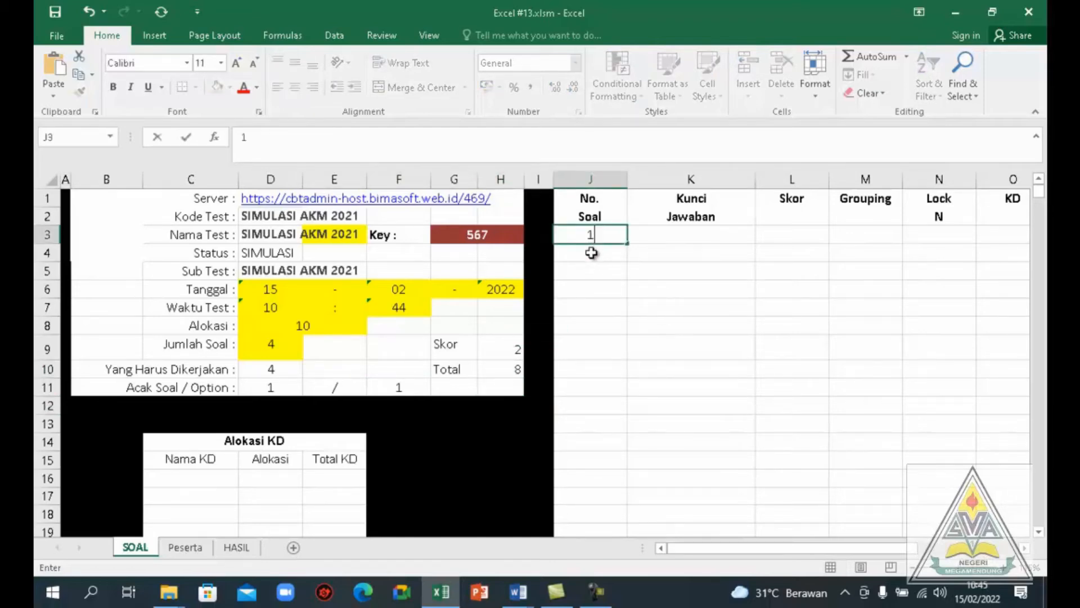
{"action": "left_click", "coordinate": [591, 252]}
{"action": "type", "text": "2"}
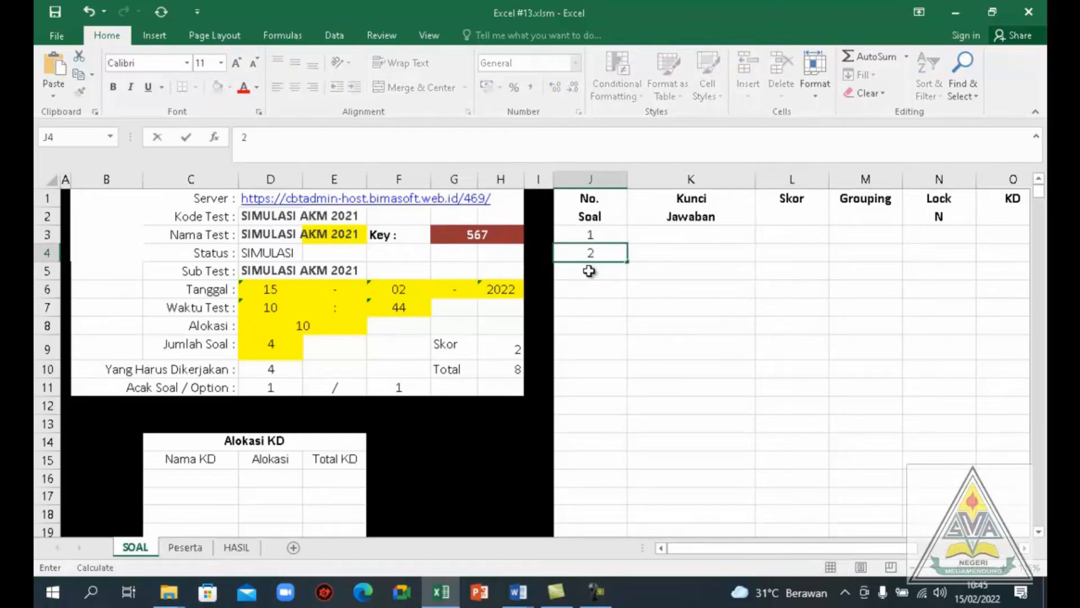
{"action": "left_click", "coordinate": [590, 270]}
{"action": "type", "text": "3"}
{"action": "left_click", "coordinate": [589, 288]}
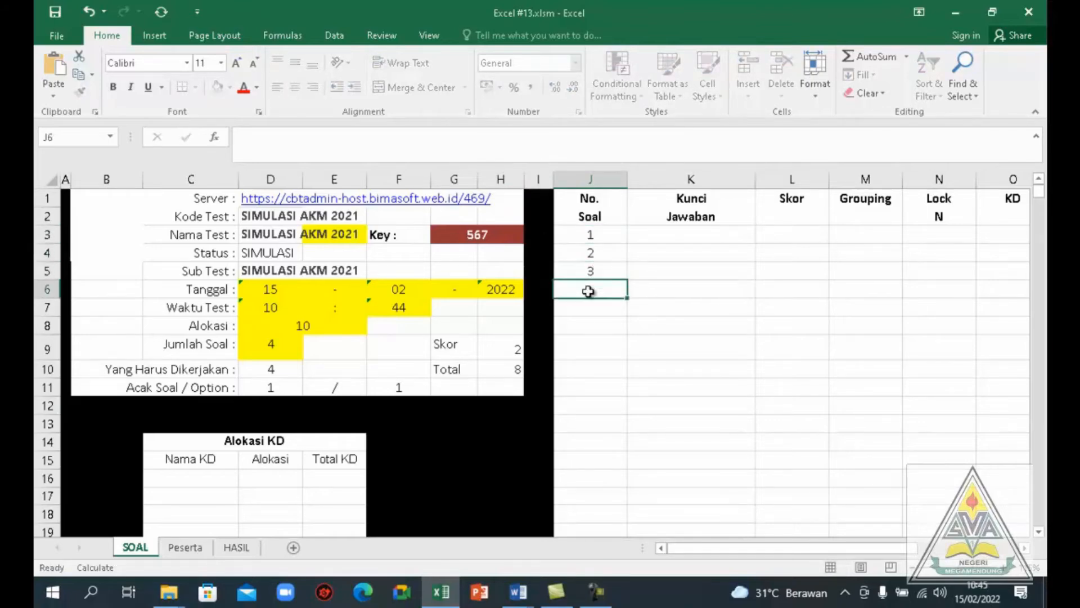
{"action": "type", "text": "4"}
Check question 1 in Template Word.docm, then enter its answer key B and score 2 on the SOAL sheet
{"action": "key", "text": "alt+Tab"}
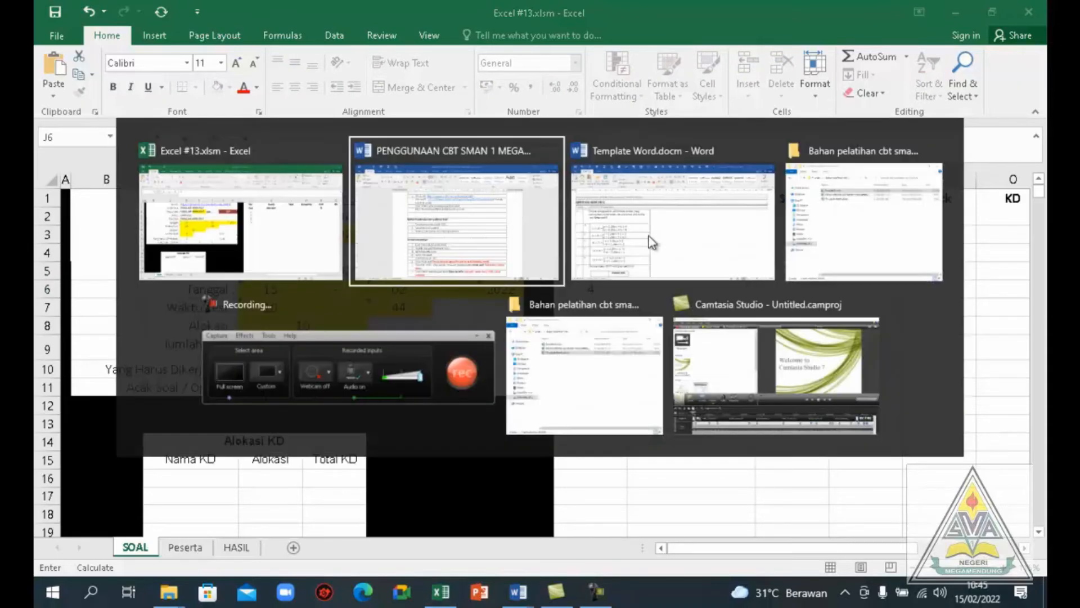
{"action": "left_click", "coordinate": [651, 242]}
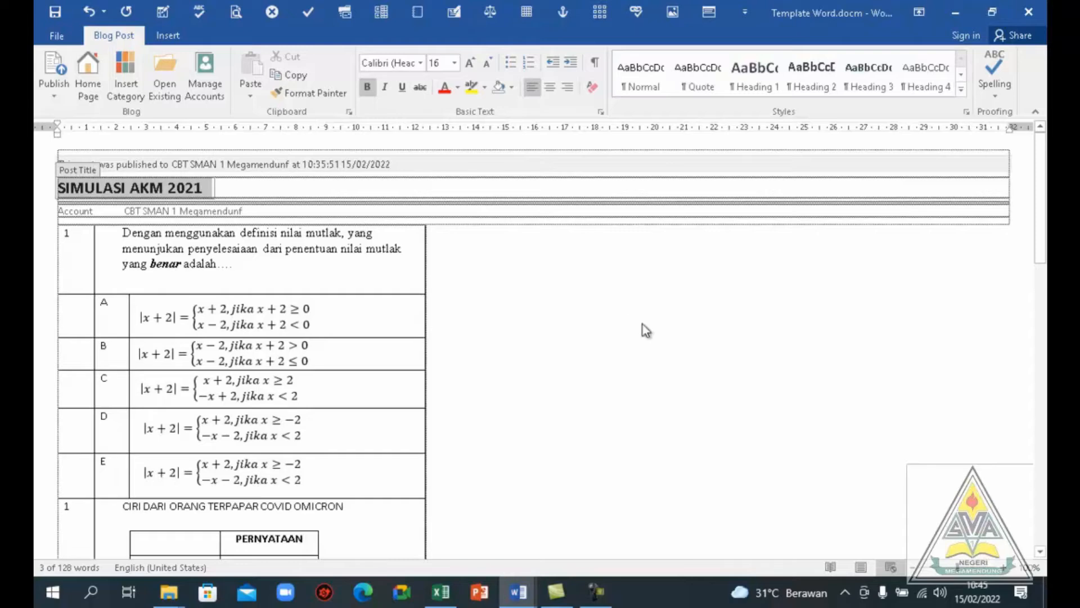
{"action": "key", "text": "alt+Tab"}
{"action": "left_click", "coordinate": [700, 240]}
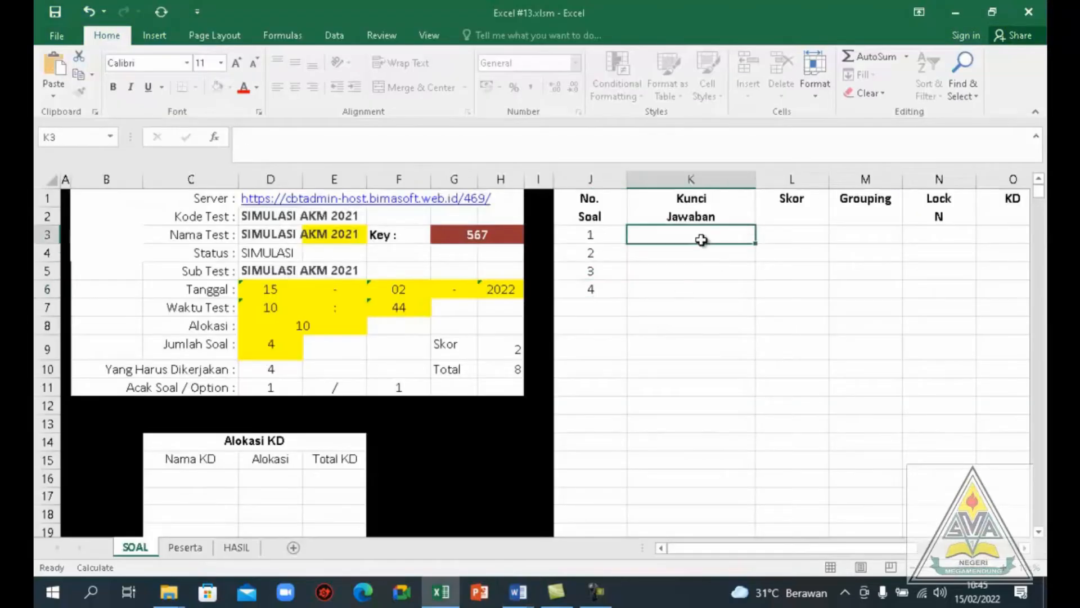
{"action": "type", "text": "B"}
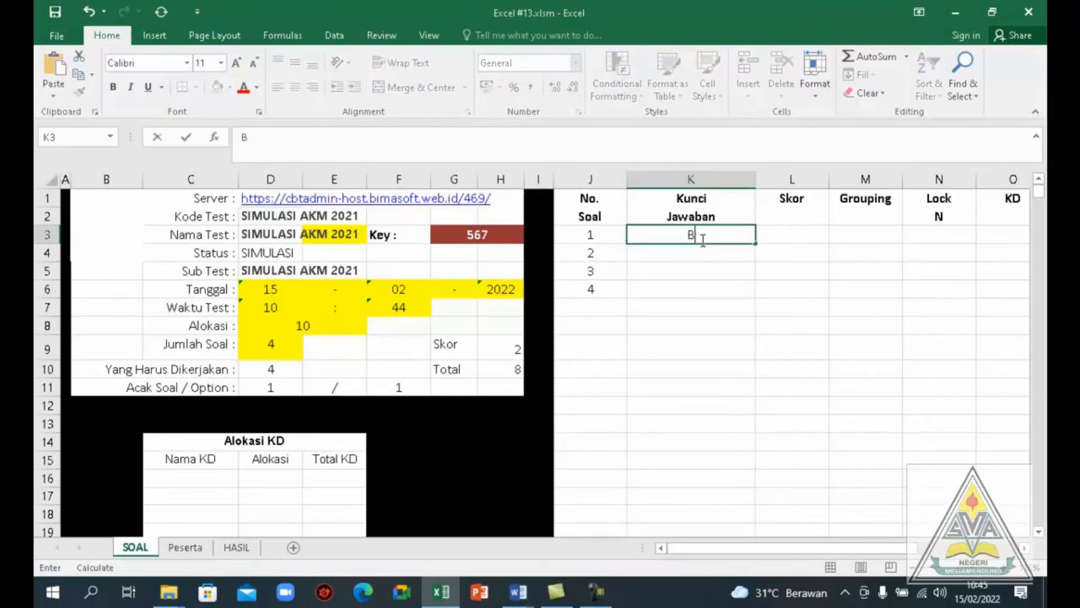
{"action": "left_click", "coordinate": [778, 235]}
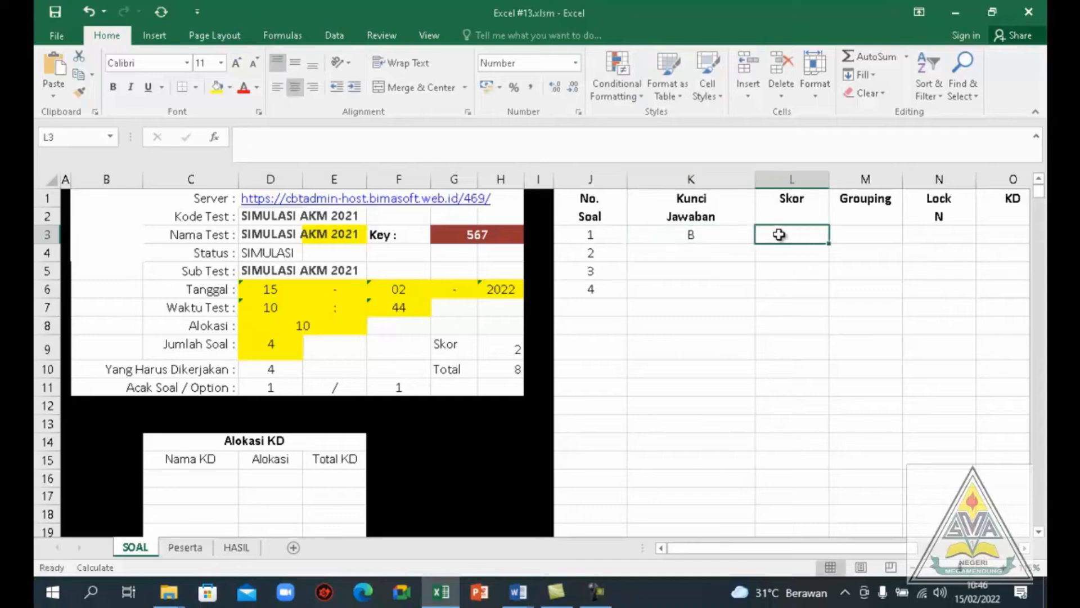
{"action": "type", "text": "2"}
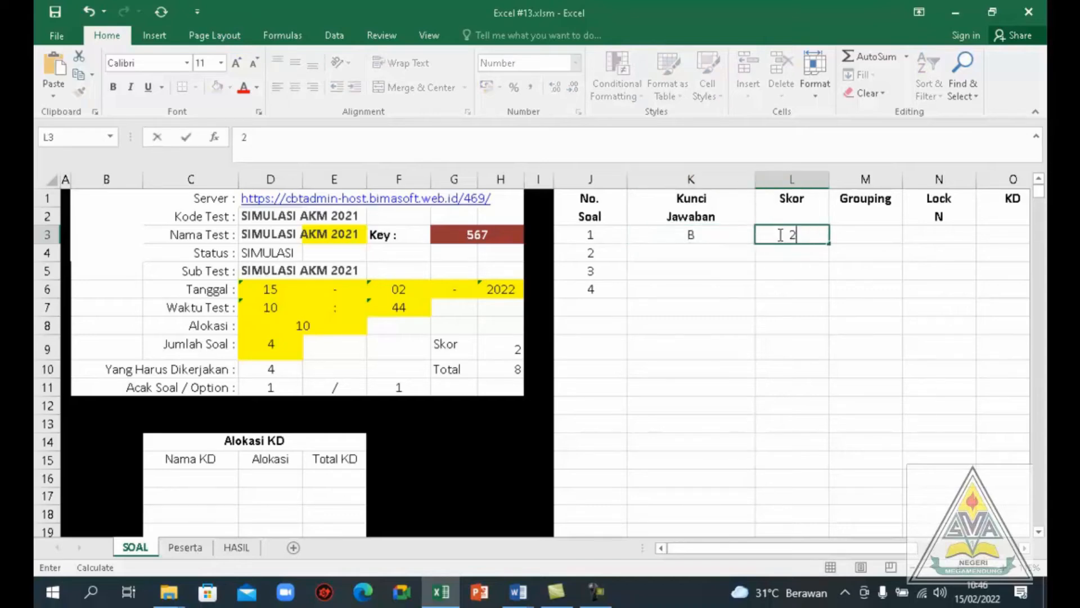
{"action": "left_click", "coordinate": [703, 255]}
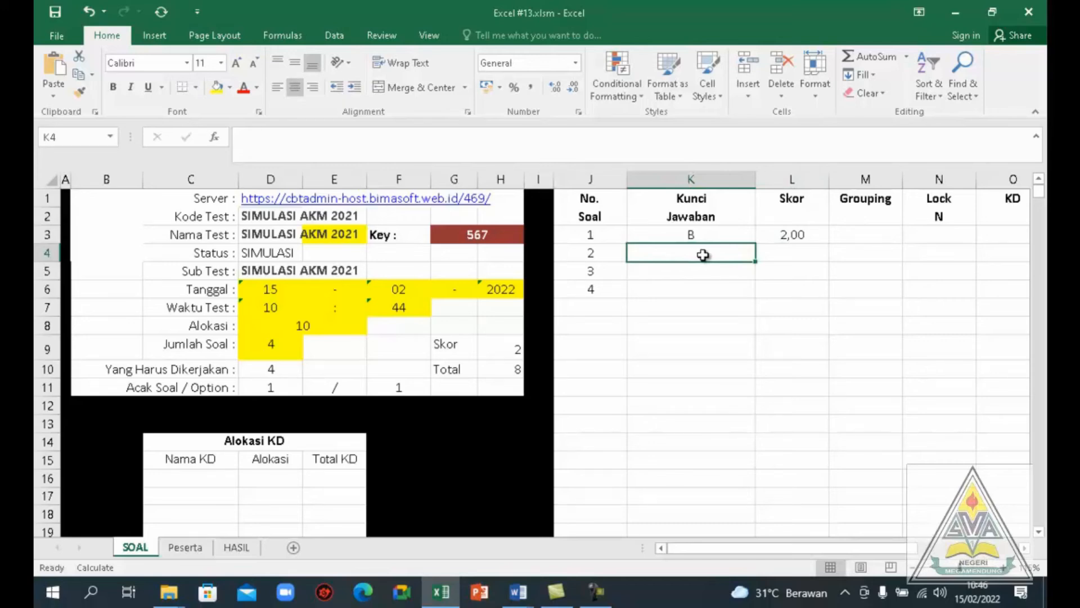
Switch to Template Word.docm and renumber the CIRI DARI ORANG TERPAPAR COVID OMICRON question as 2
{"action": "key", "text": "alt+Tab"}
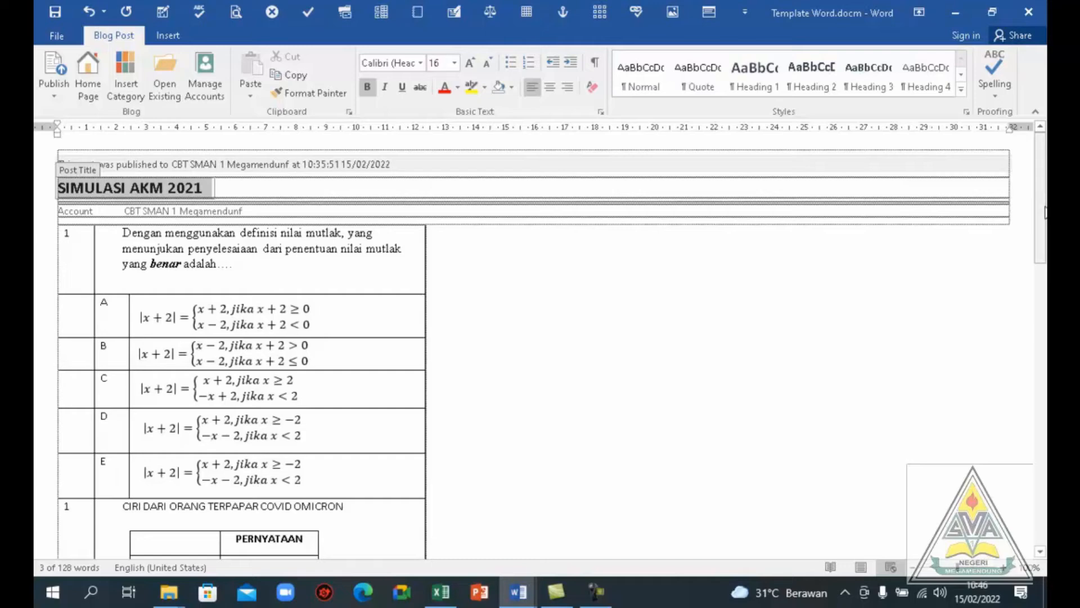
{"action": "left_click_drag", "start_coordinate": [1044, 212], "coordinate": [1038, 298]}
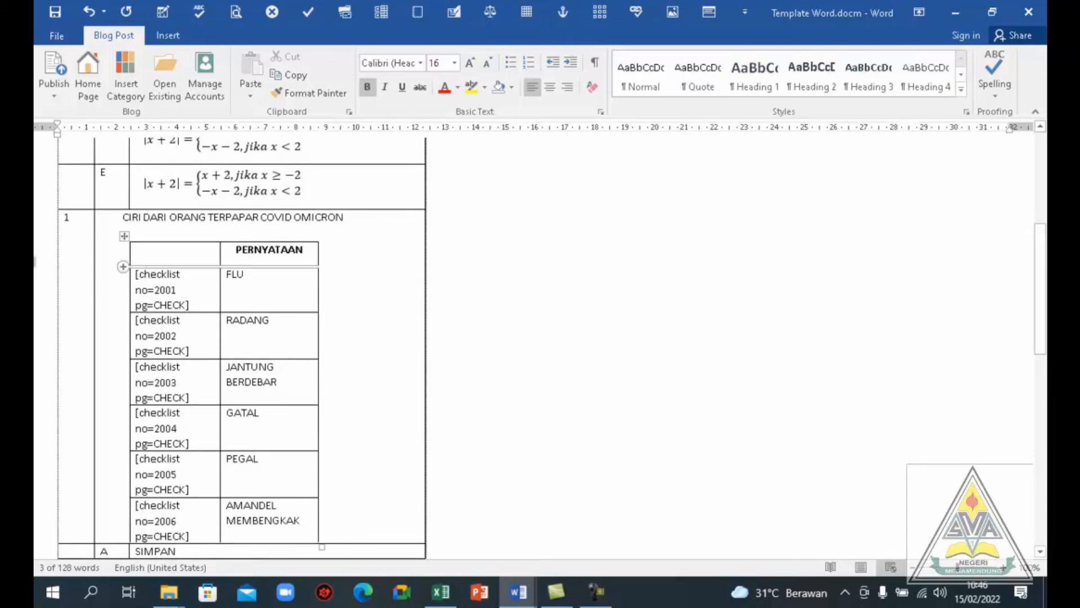
{"action": "left_click", "coordinate": [72, 218]}
{"action": "key", "text": "BackSpace"}
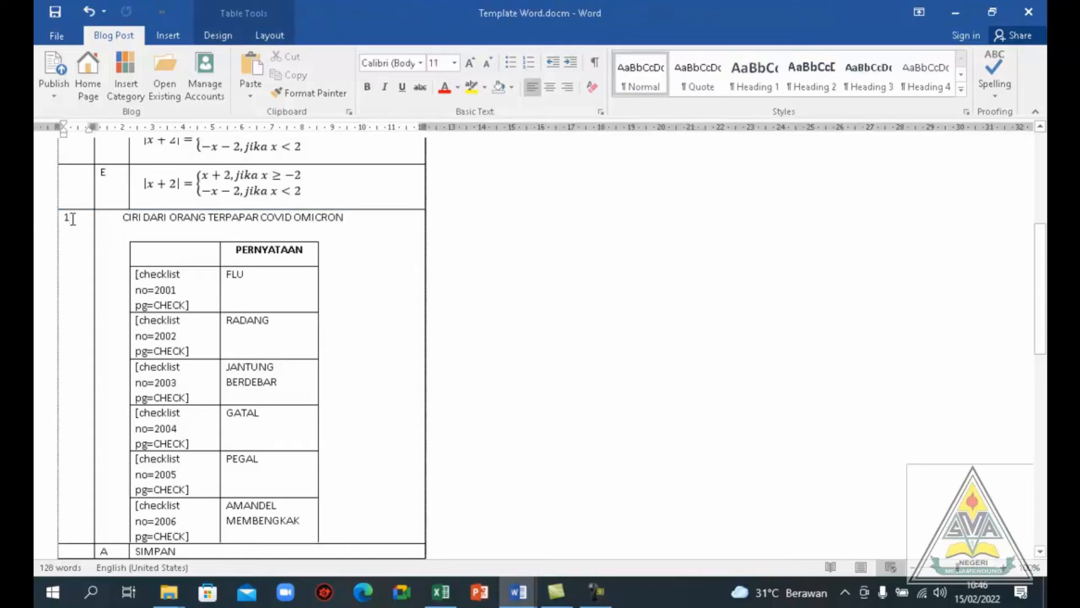
{"action": "type", "text": "2"}
Back in Excel #13.xlsm, enter answer key X and score 0 for each of questions 2, 3 and 4
{"action": "key", "text": "alt+Tab"}
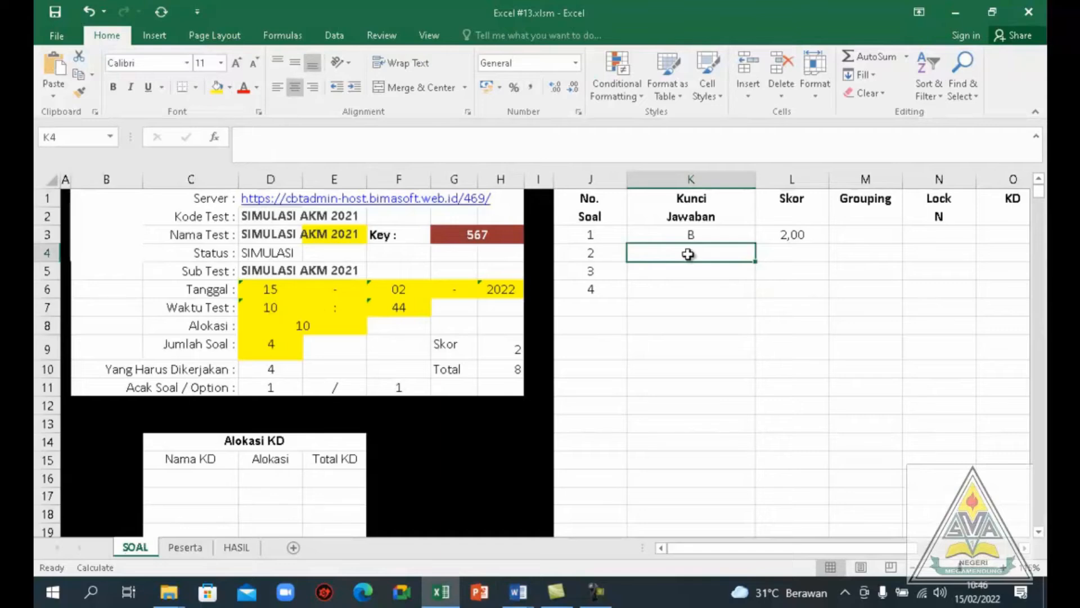
{"action": "type", "text": "X"}
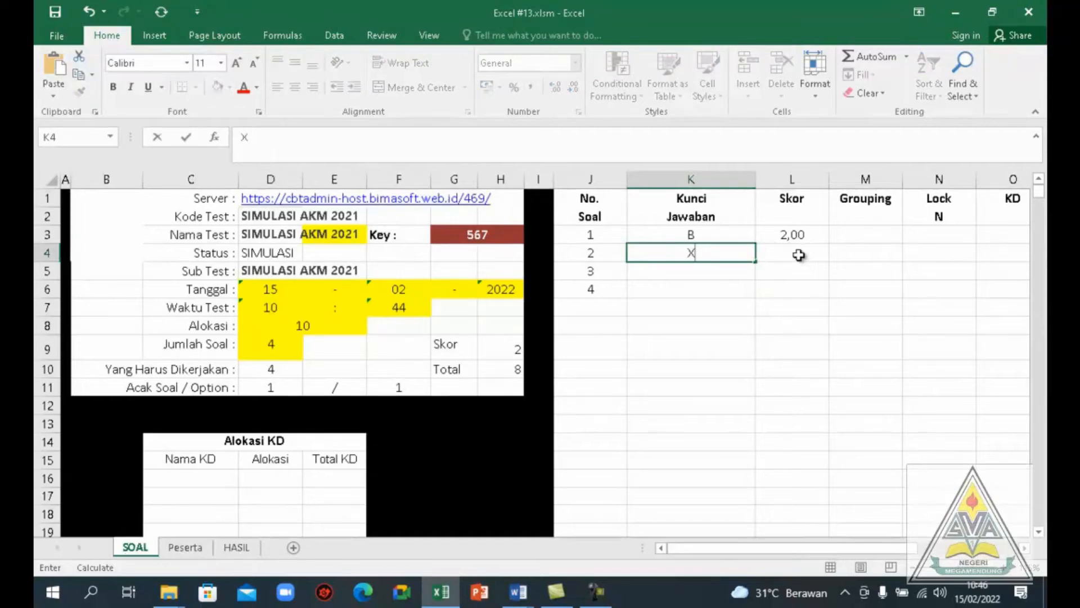
{"action": "left_click", "coordinate": [798, 254]}
{"action": "type", "text": "0"}
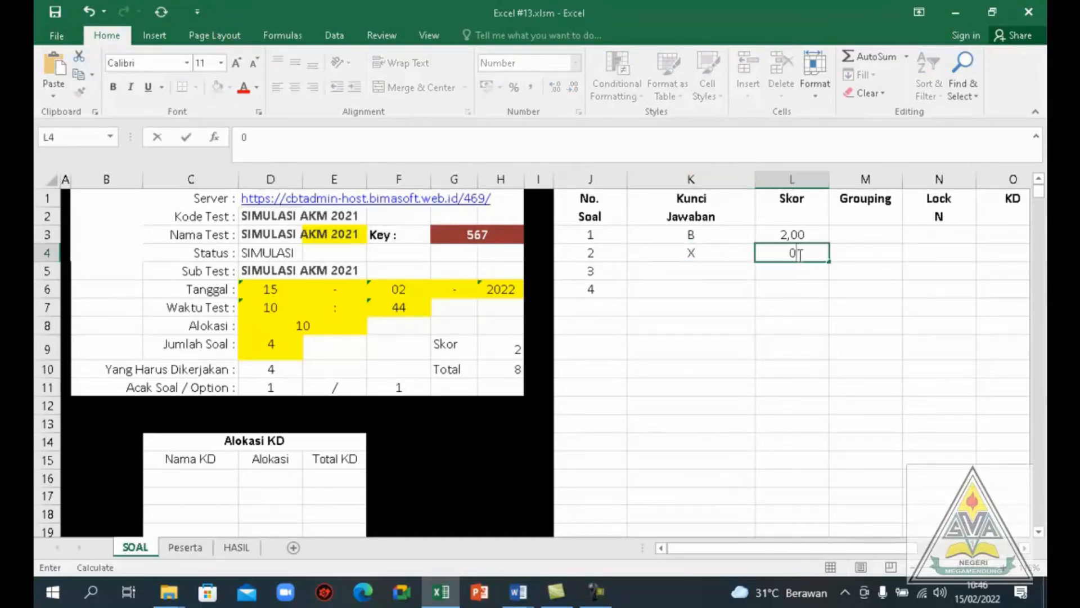
{"action": "left_click", "coordinate": [696, 272]}
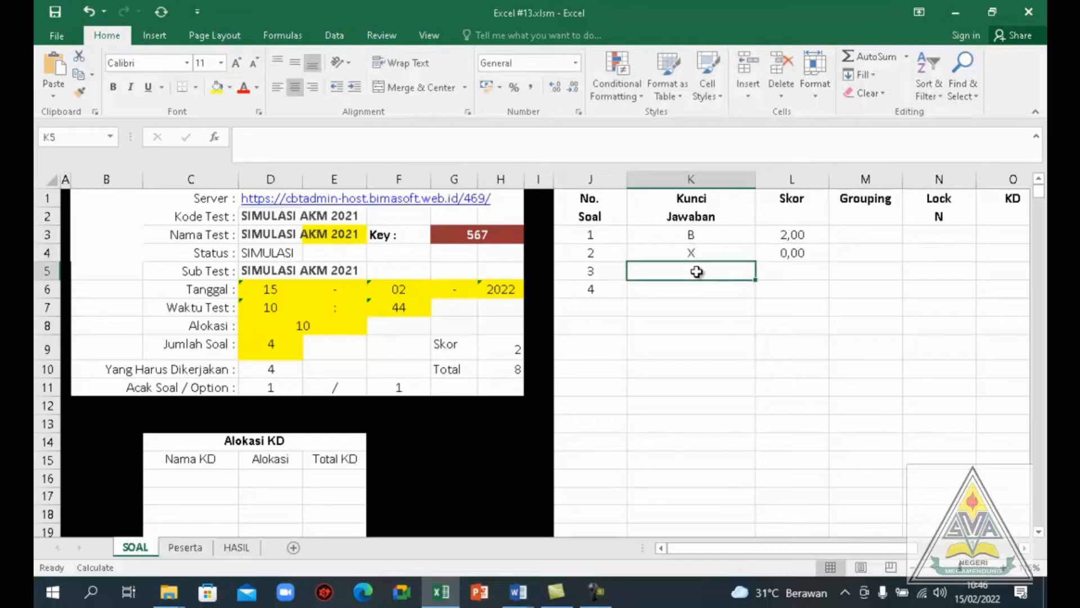
{"action": "type", "text": "X"}
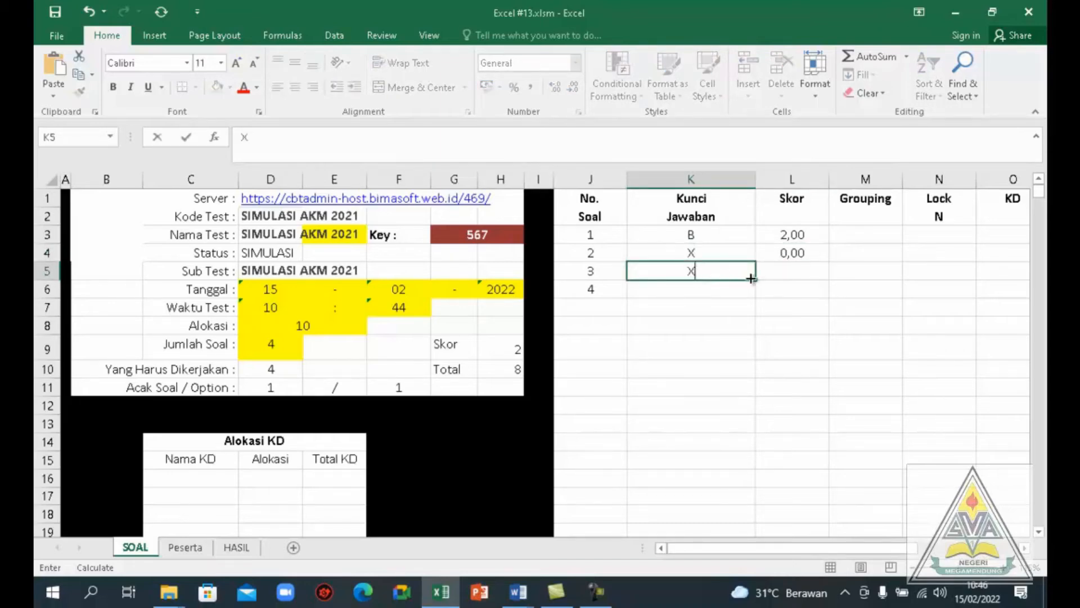
{"action": "left_click", "coordinate": [780, 269]}
{"action": "type", "text": "0"}
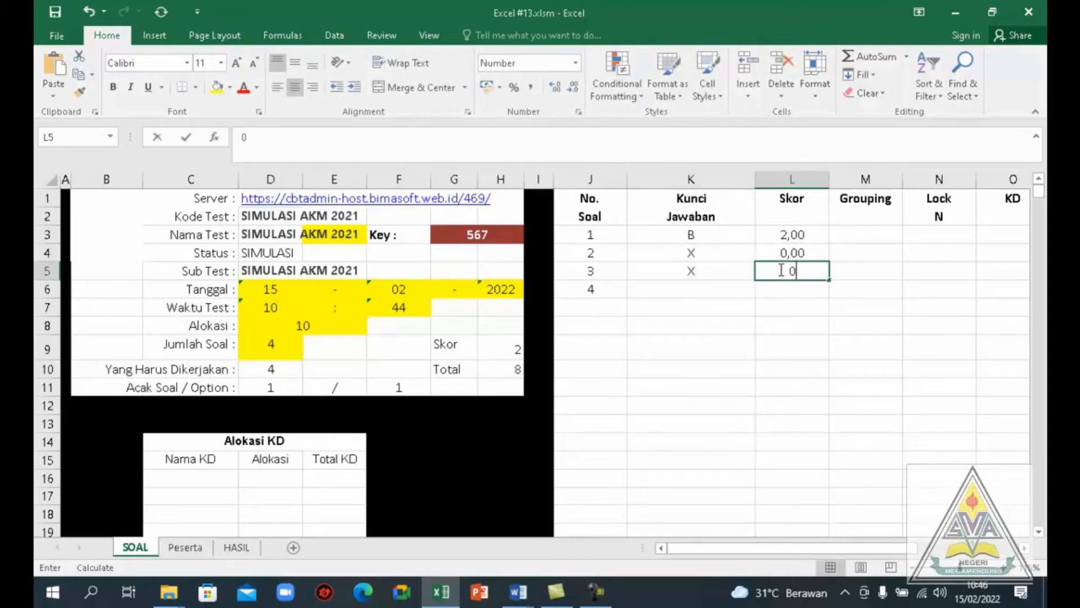
{"action": "left_click", "coordinate": [720, 289]}
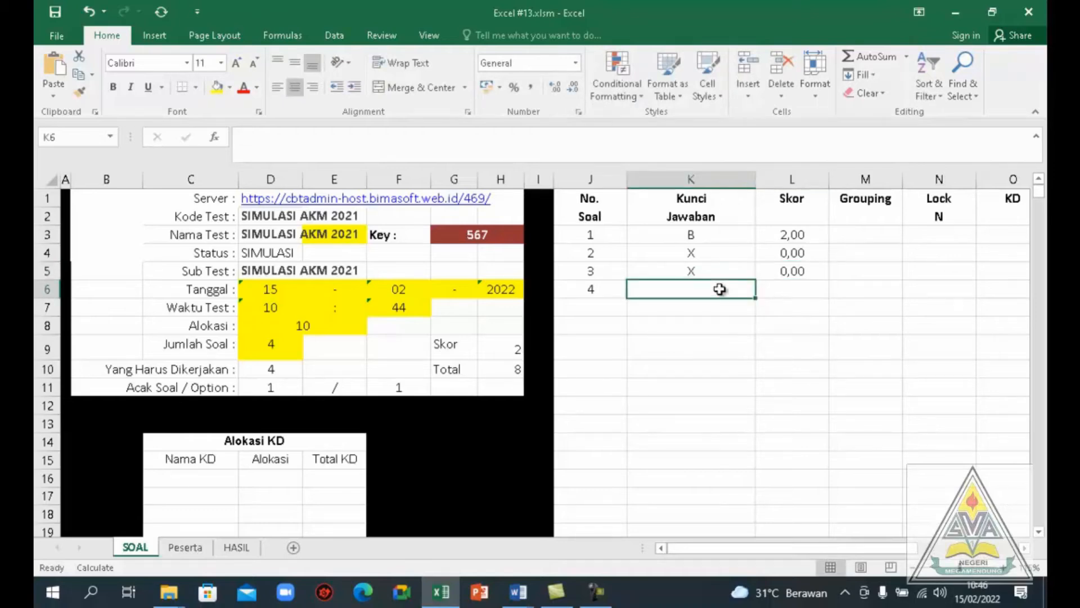
{"action": "type", "text": "X"}
{"action": "left_click", "coordinate": [792, 288]}
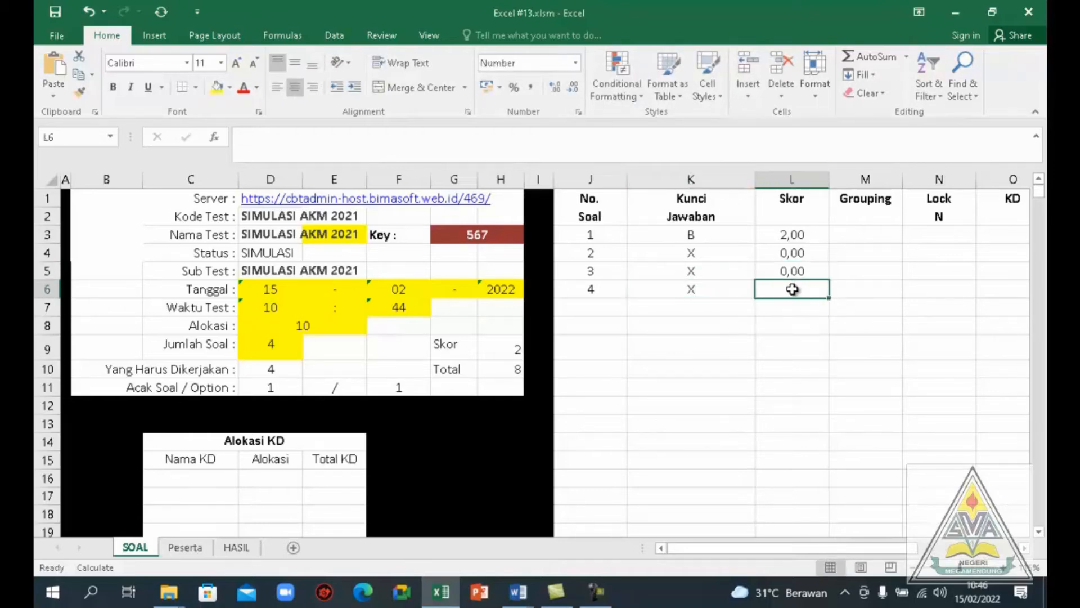
{"action": "type", "text": "0"}
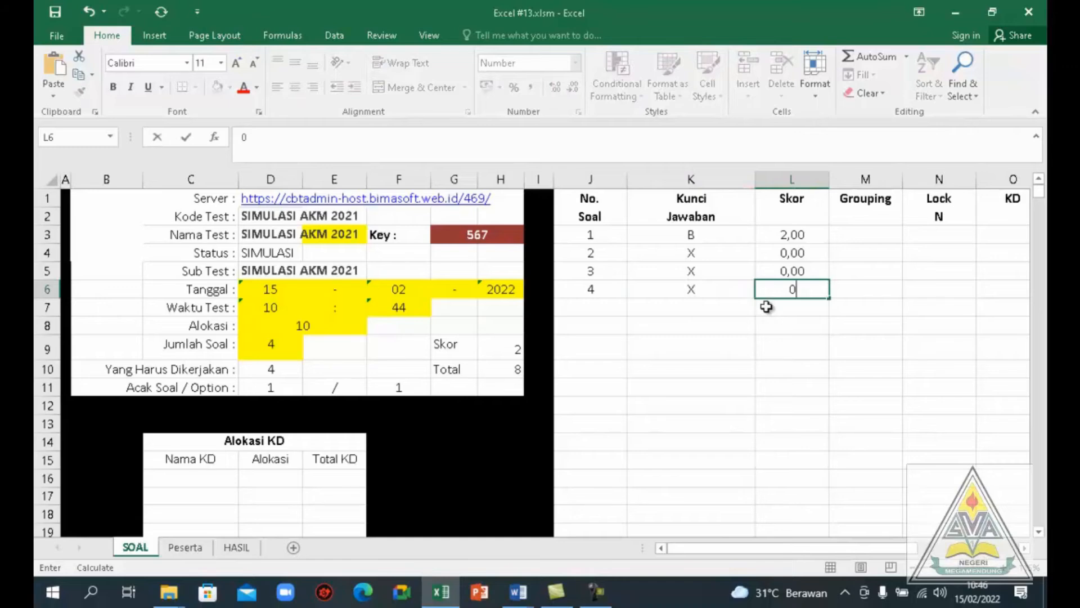
Enter item number 2001 in cell J7 and review question 2's checklist items in Template Word.docm
{"action": "left_click", "coordinate": [589, 306]}
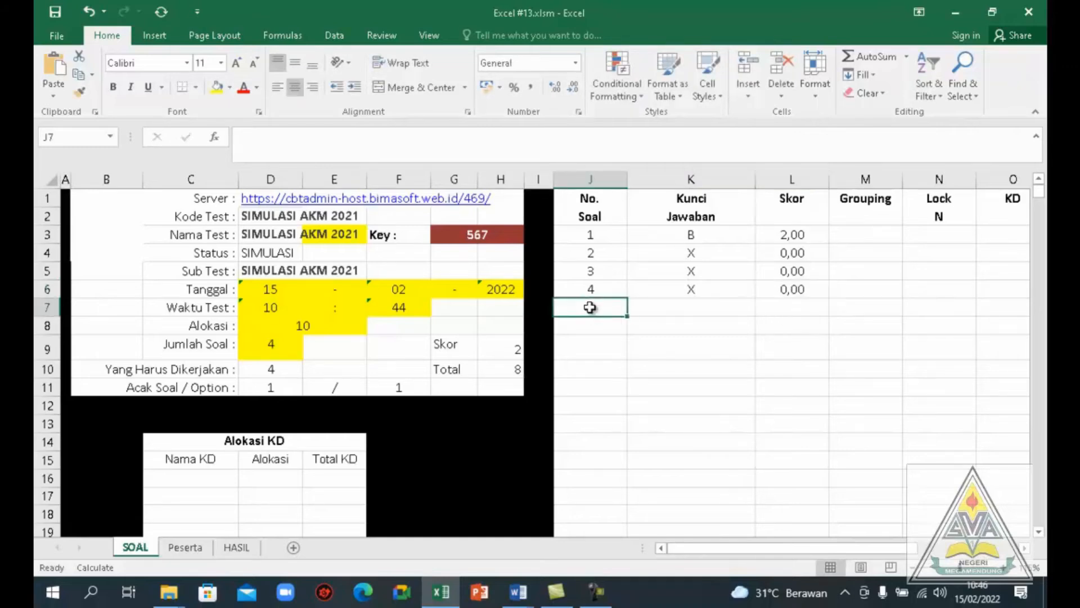
{"action": "type", "text": "2001"}
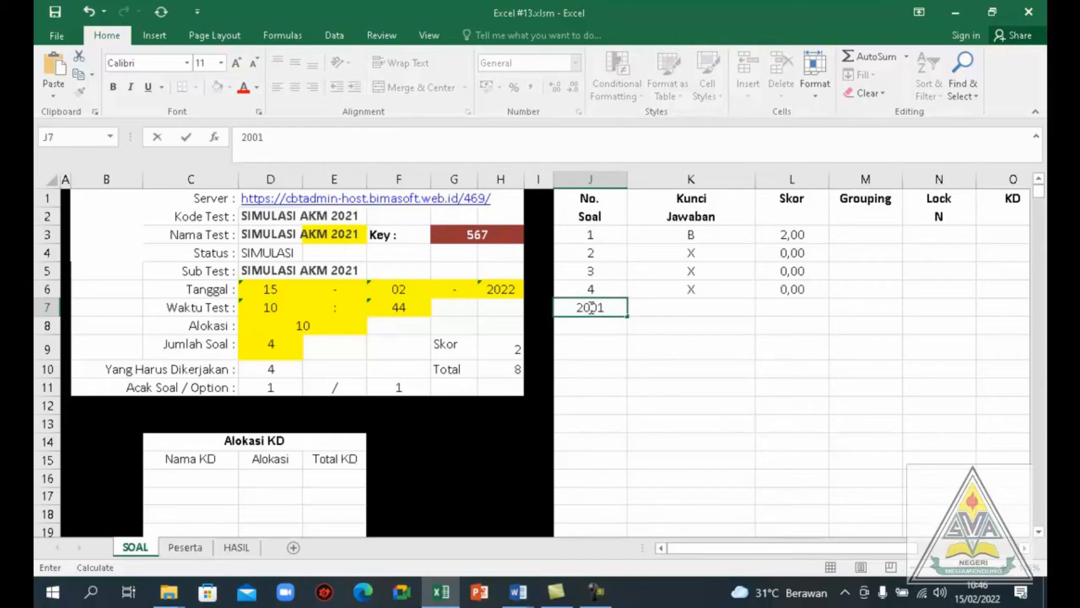
{"action": "key", "text": "alt+Tab"}
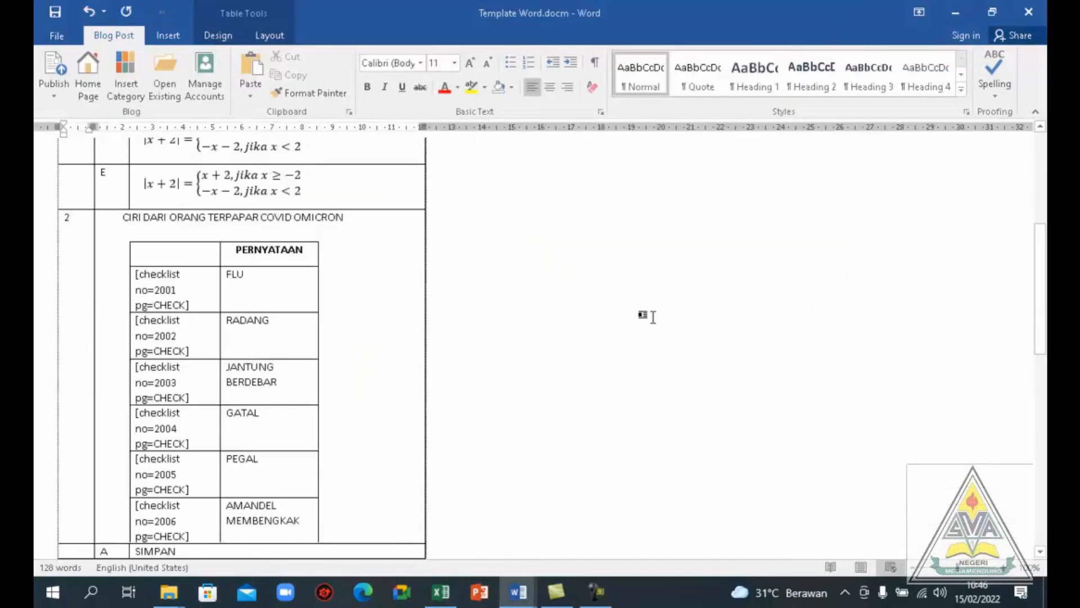
{"action": "mouse_move", "coordinate": [1041, 308]}
{"action": "left_mouse_down"}
{"action": "mouse_move", "coordinate": [1041, 222]}
{"action": "mouse_move", "coordinate": [1032, 306]}
{"action": "left_mouse_up"}
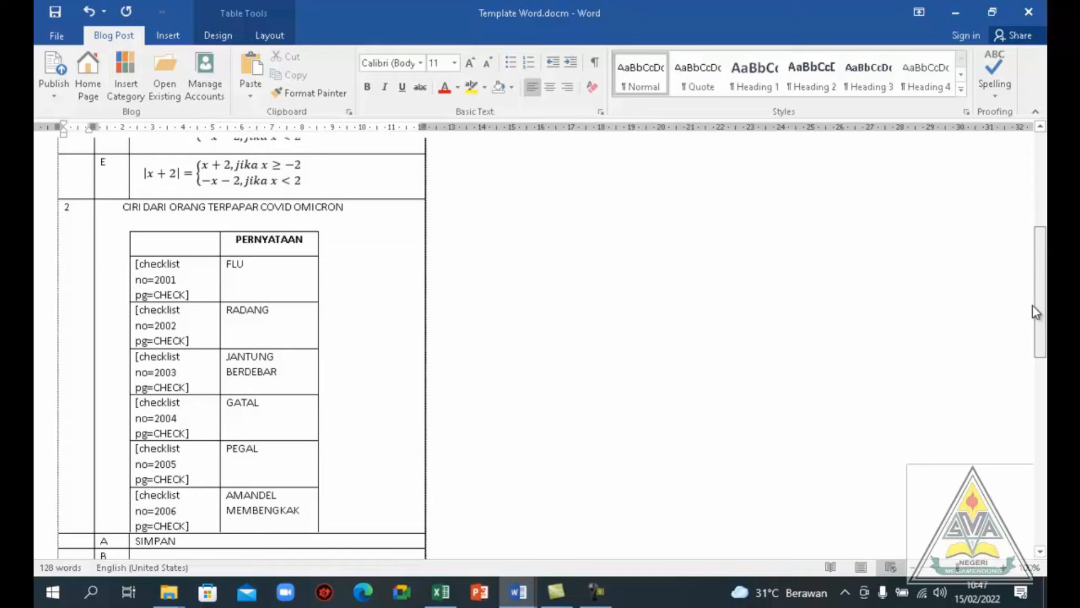
{"action": "key", "text": "alt+Tab"}
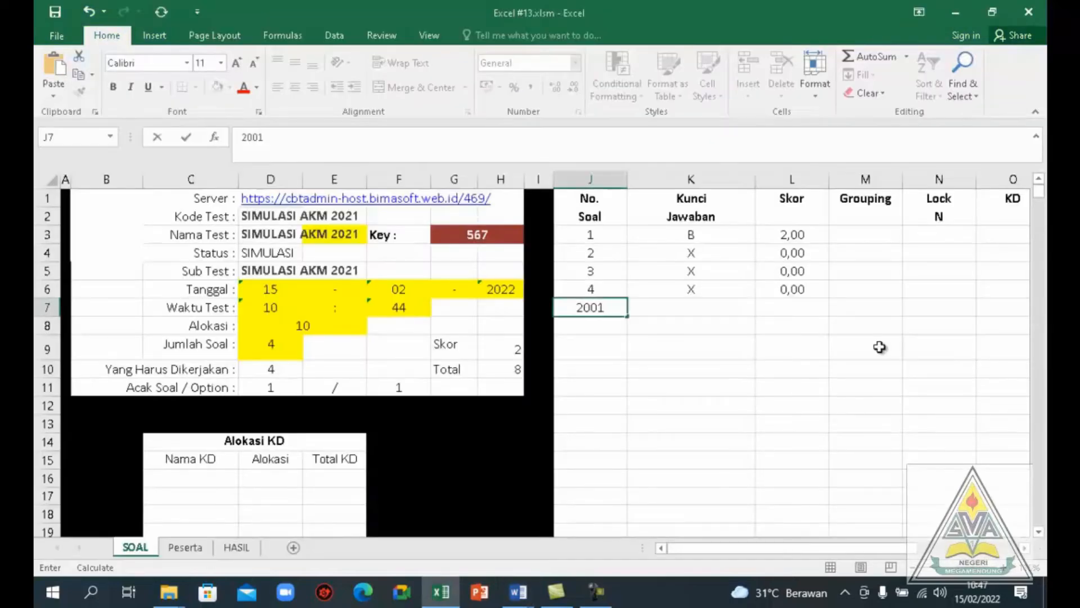
Enter '-CHECK as the answer key for item 2001, checking the spelling against the checklist code in Template Word.docm
{"action": "left_click", "coordinate": [698, 310]}
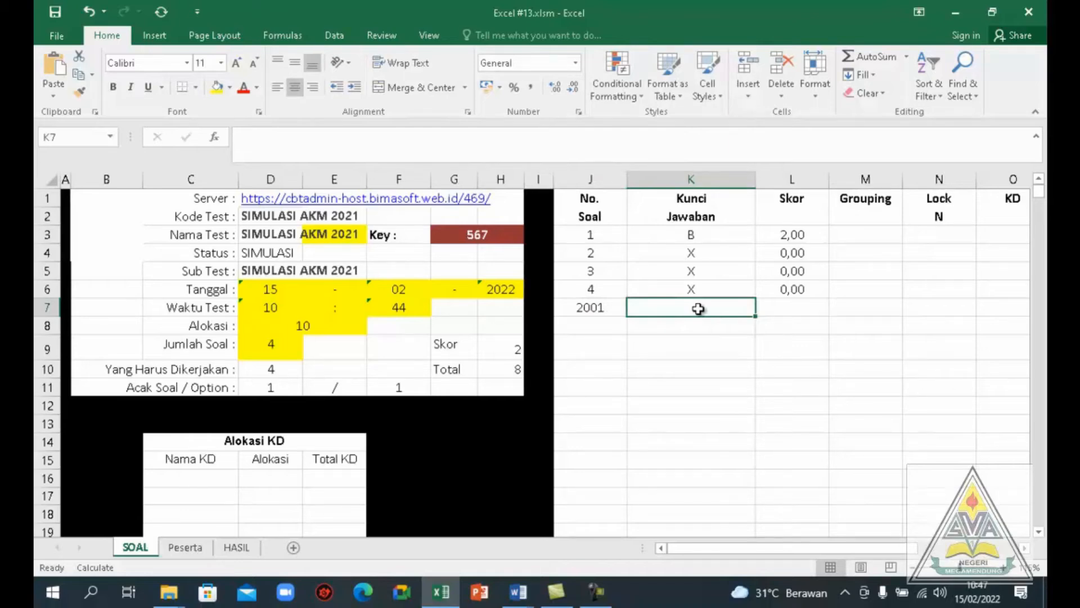
{"action": "type", "text": ","}
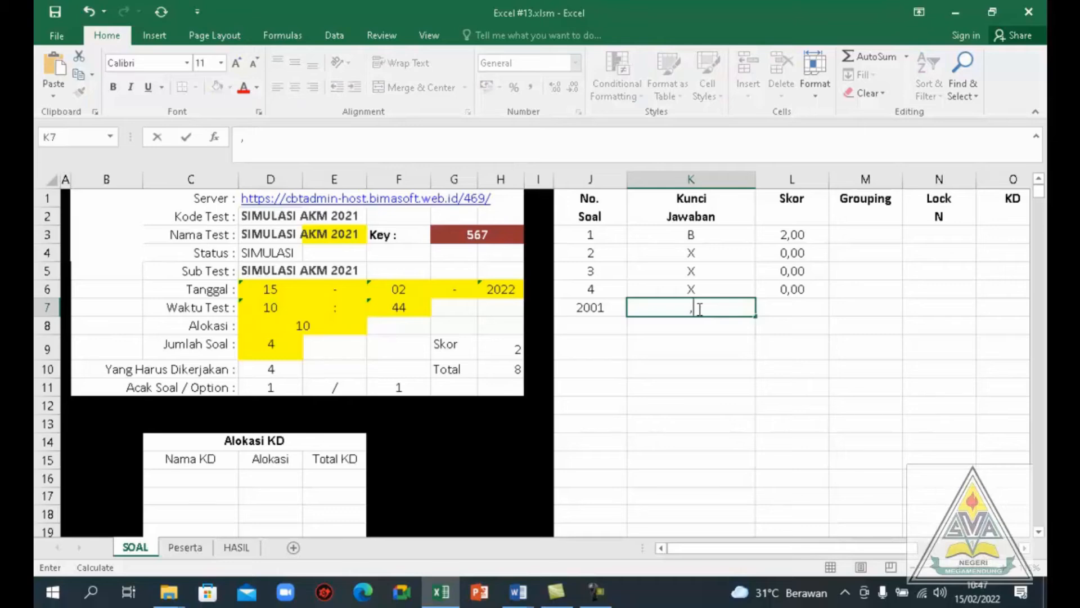
{"action": "key", "text": "BackSpace"}
{"action": "type", "text": "'-CHEK"}
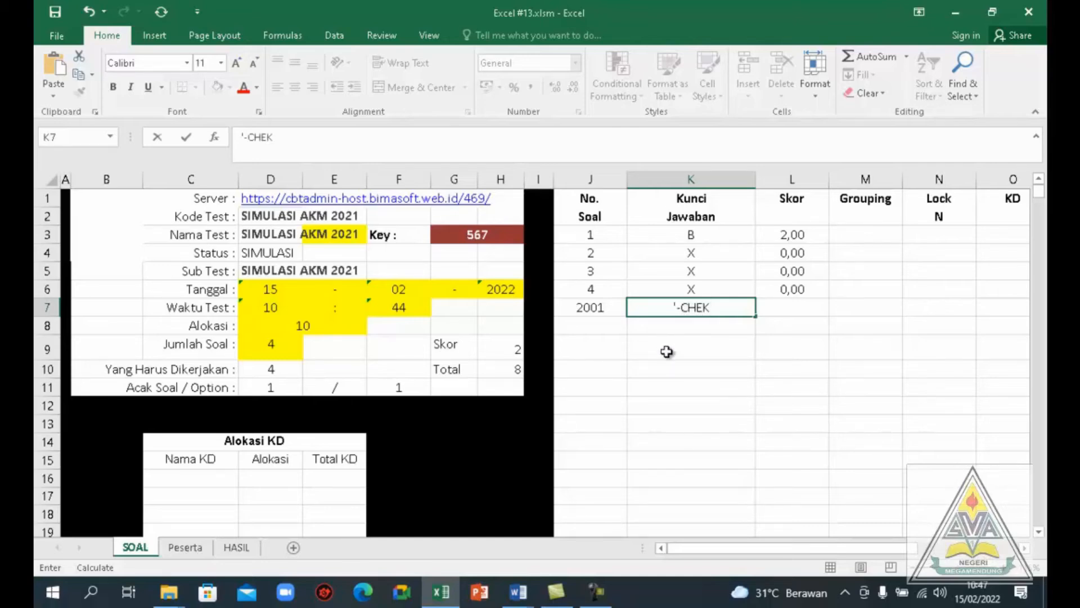
{"action": "key", "text": "alt+Tab"}
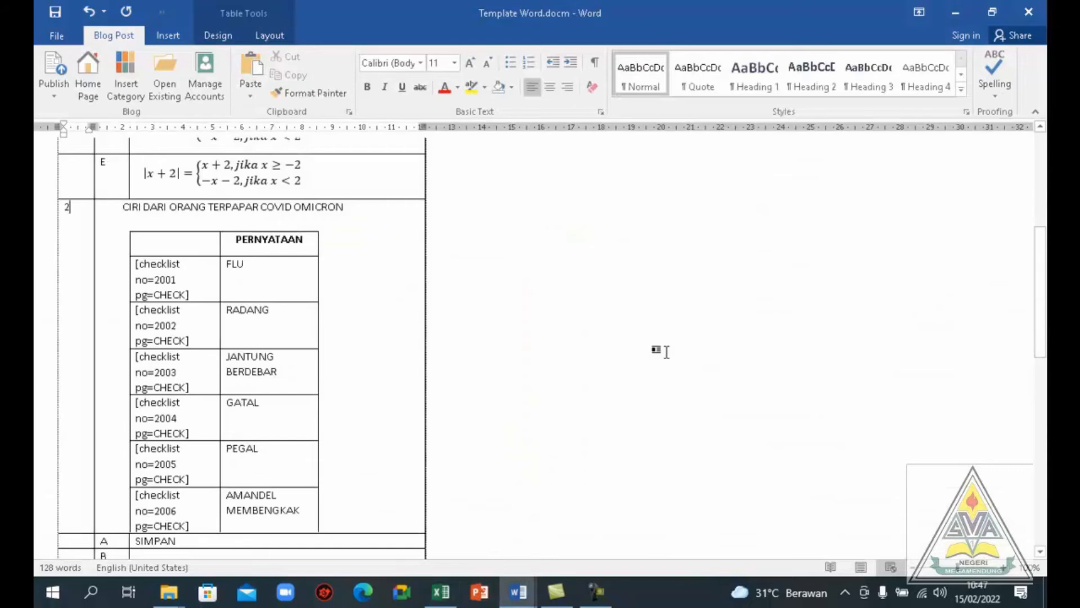
{"action": "key", "text": "alt+Tab"}
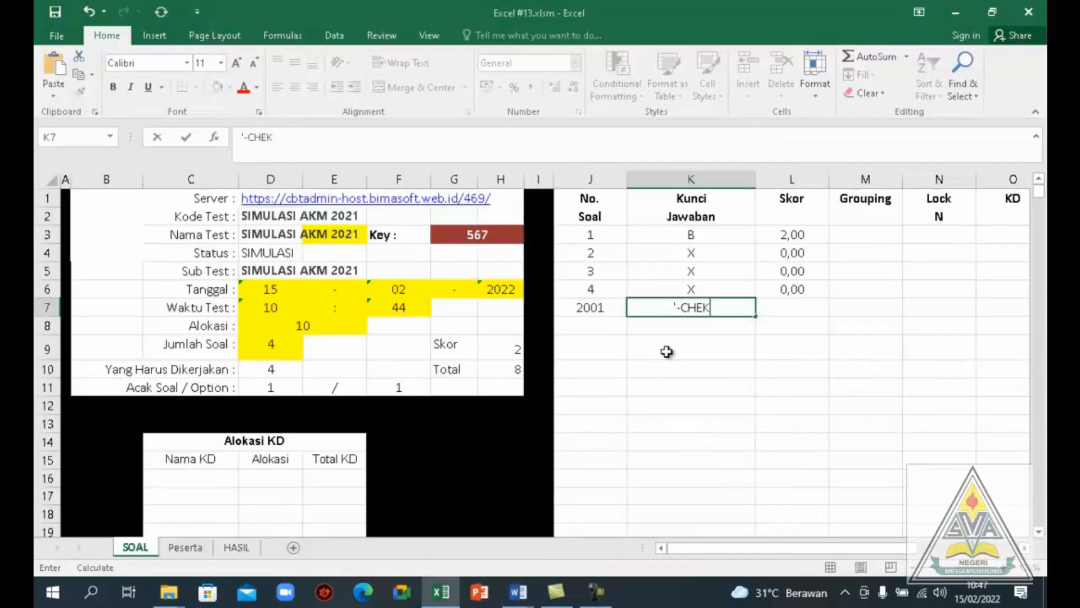
{"action": "left_click", "coordinate": [703, 307]}
{"action": "type", "text": "C"}
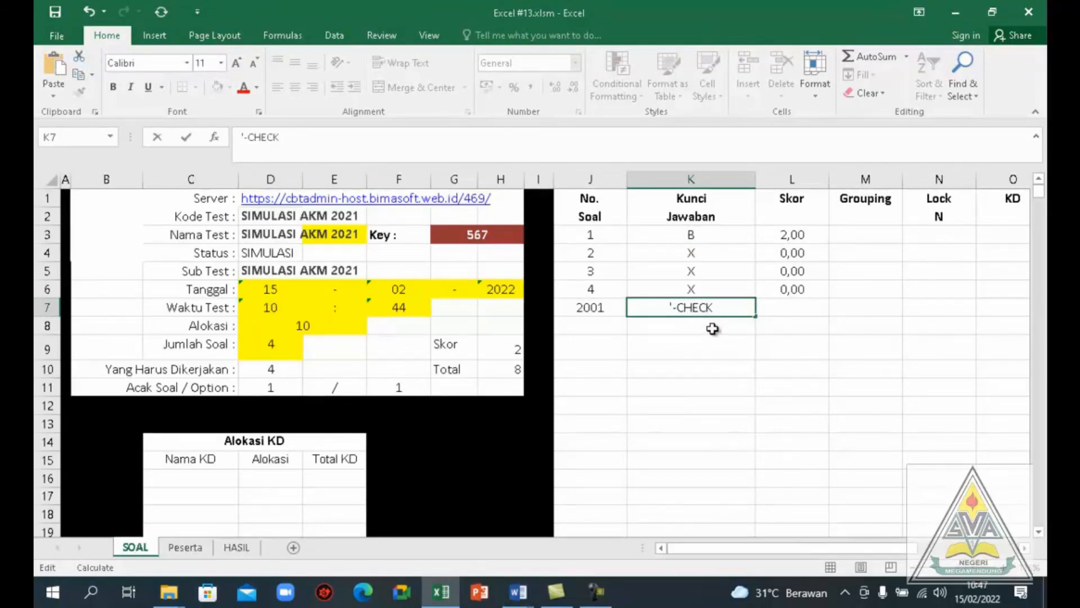
Add item number 2002 in cell J8 with answer key CHECK, consulting its checklist row in Template Word.docm
{"action": "left_click", "coordinate": [609, 328]}
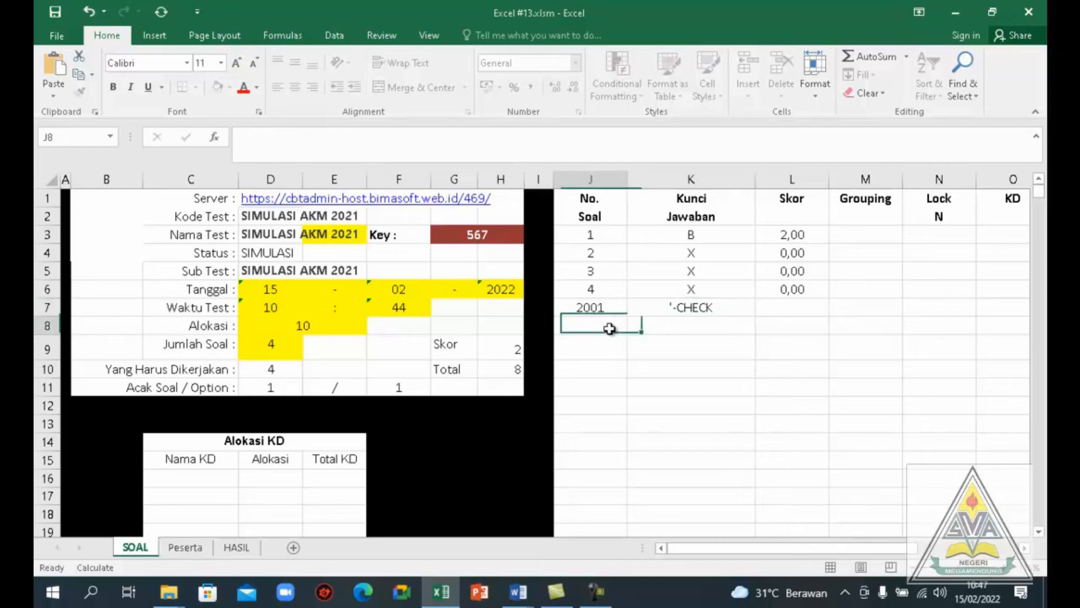
{"action": "type", "text": "200"}
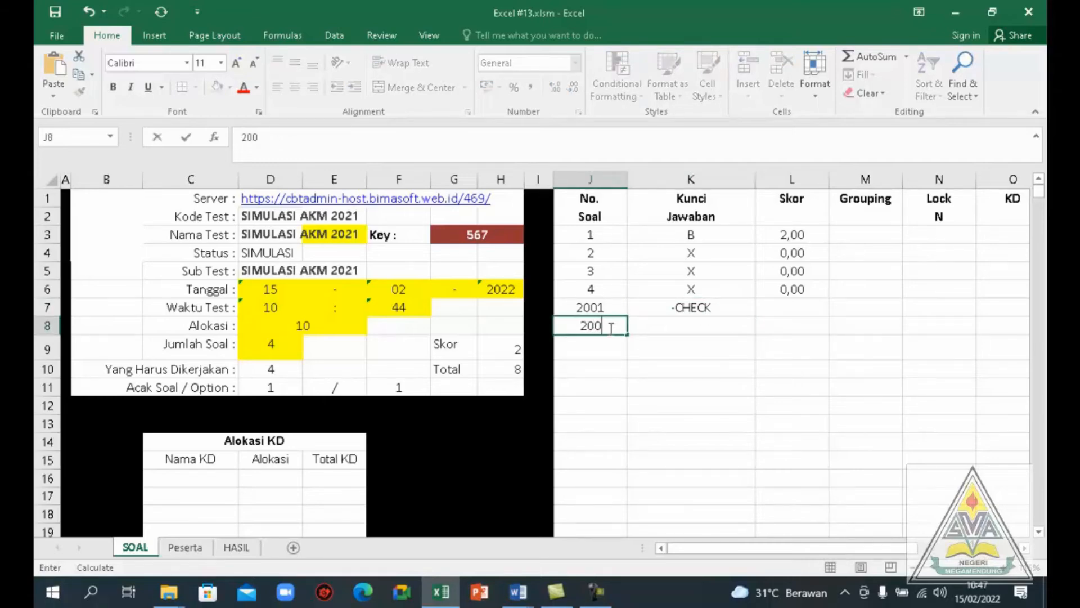
{"action": "type", "text": "2"}
{"action": "left_click", "coordinate": [665, 324]}
{"action": "key", "text": "alt+Tab"}
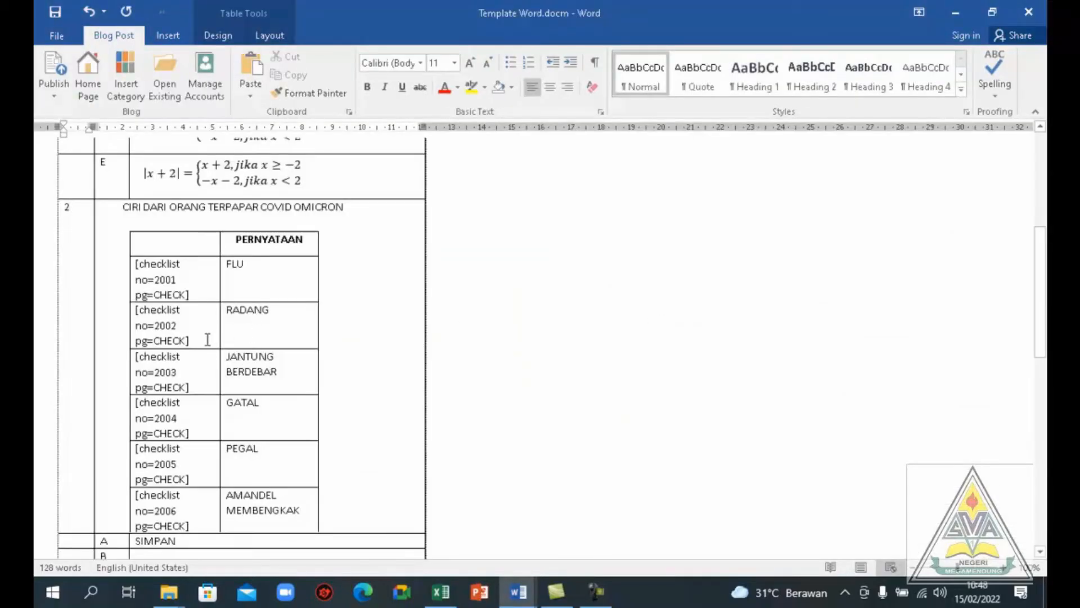
{"action": "key", "text": "alt+Tab"}
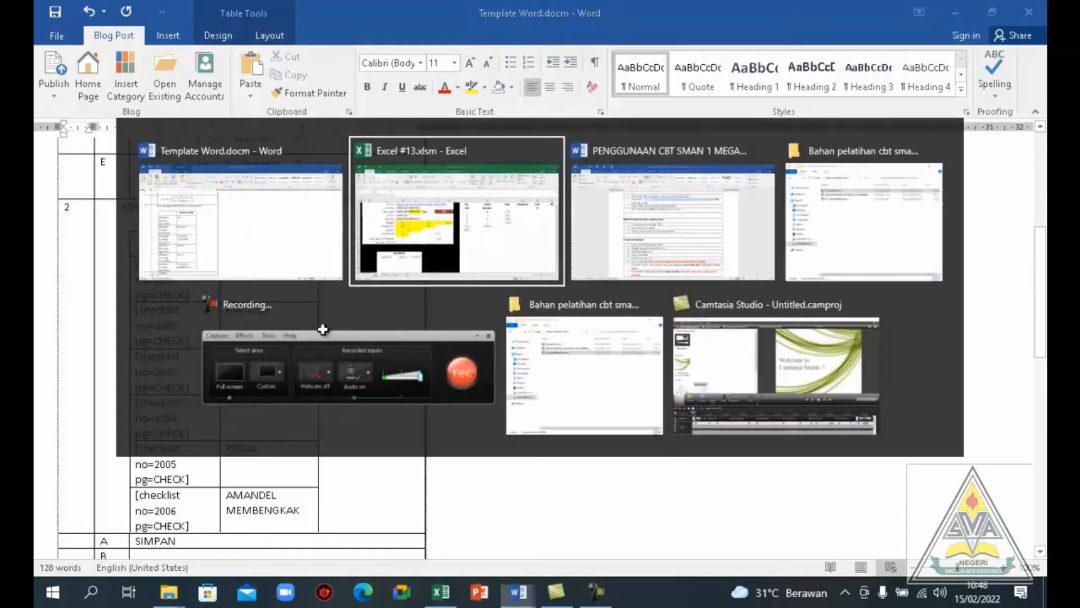
{"action": "type", "text": "CH"}
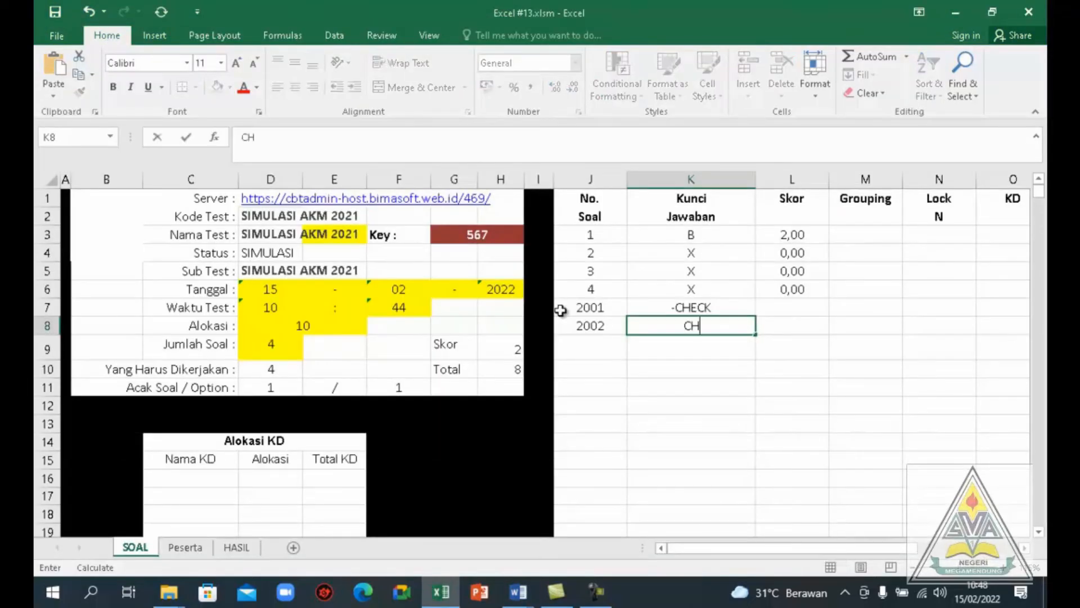
{"action": "type", "text": "ECK"}
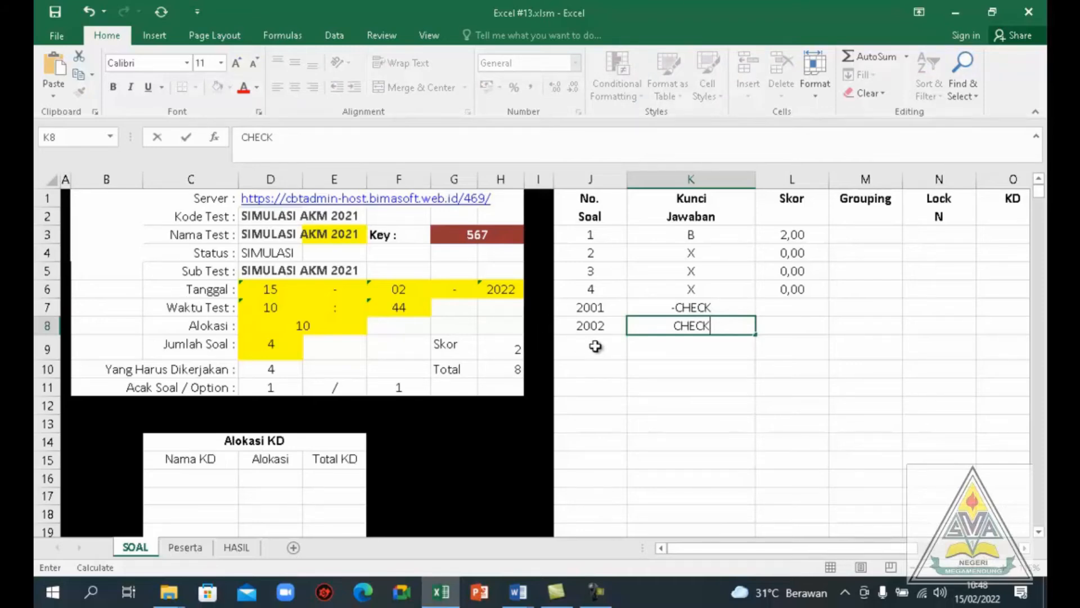
Add item number 2003 in cell J9 and copy item 2001's answer key -CHECK into K9
{"action": "left_click", "coordinate": [595, 346]}
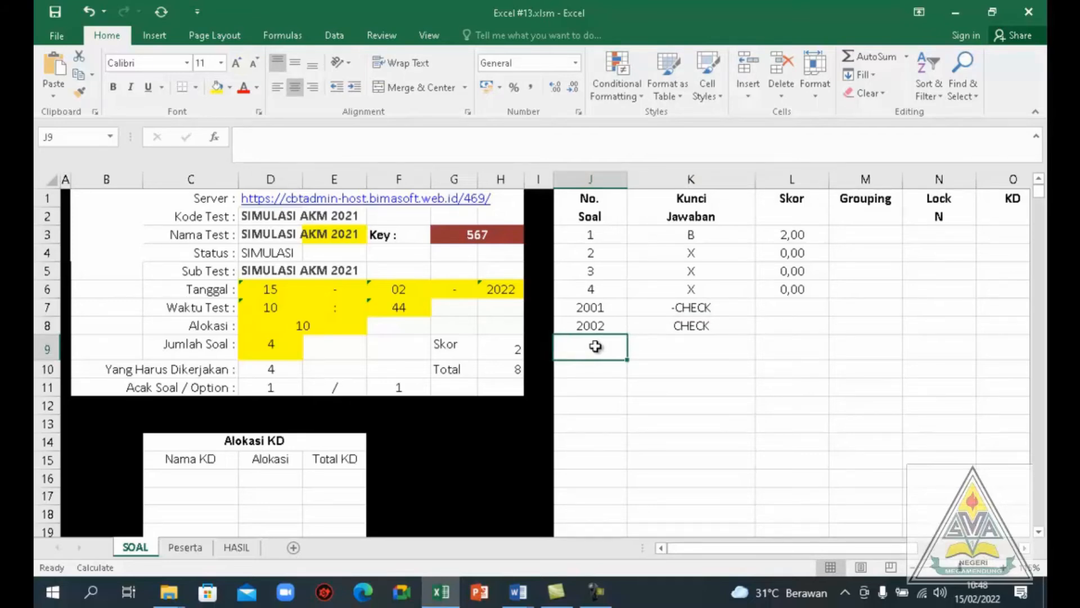
{"action": "type", "text": "2003"}
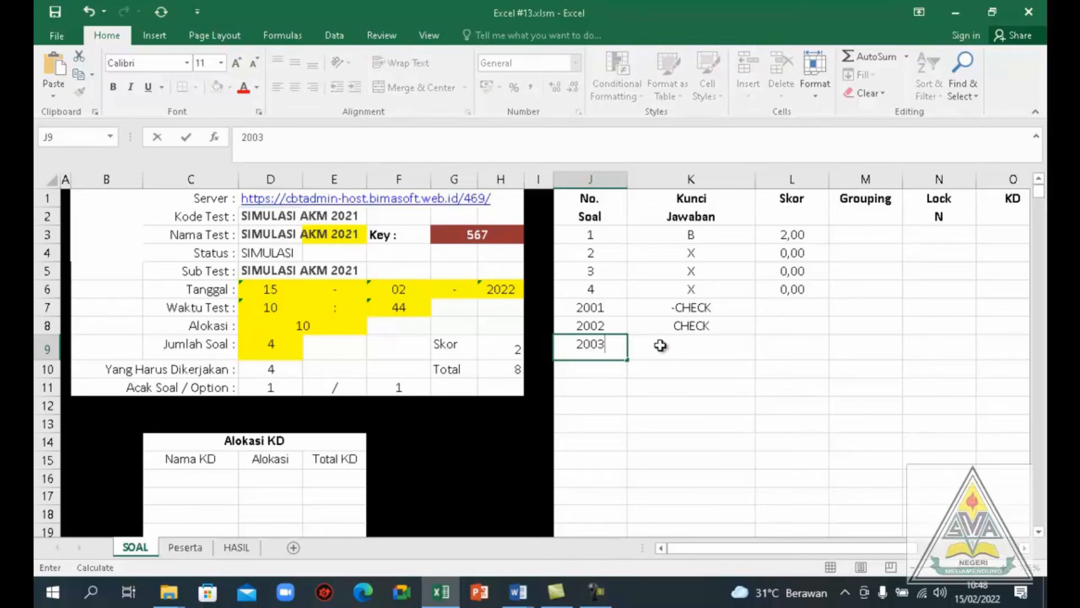
{"action": "left_click", "coordinate": [691, 307]}
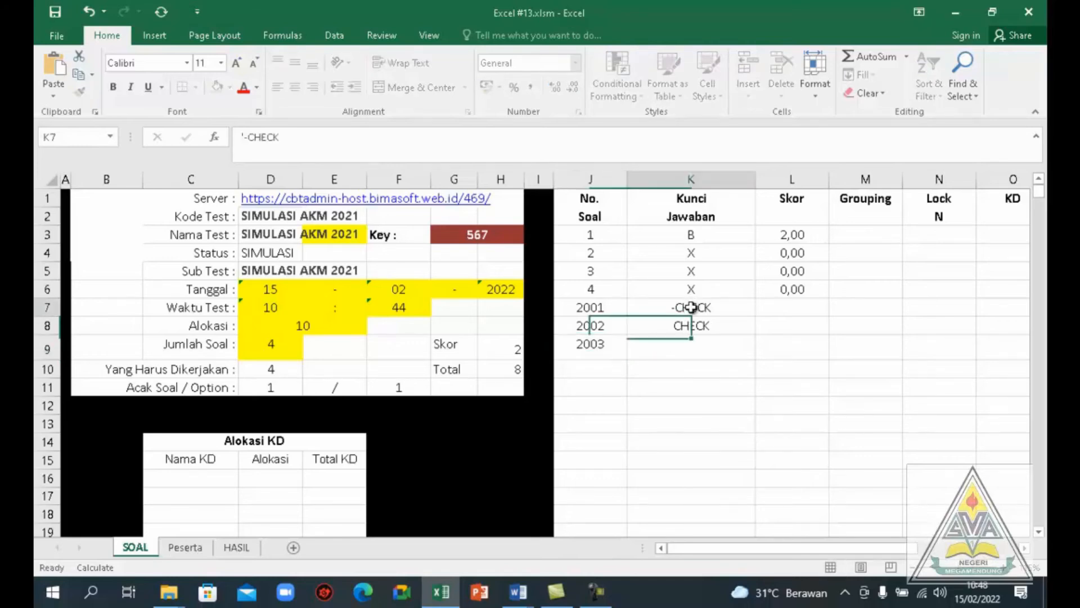
{"action": "key", "text": "ctrl+c"}
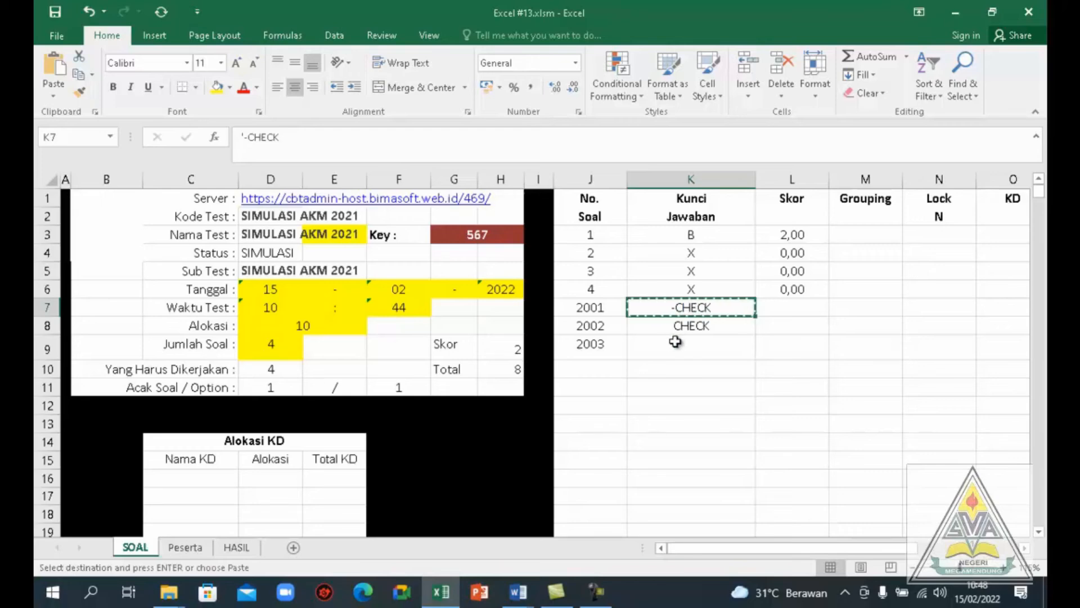
{"action": "double_click", "coordinate": [677, 344]}
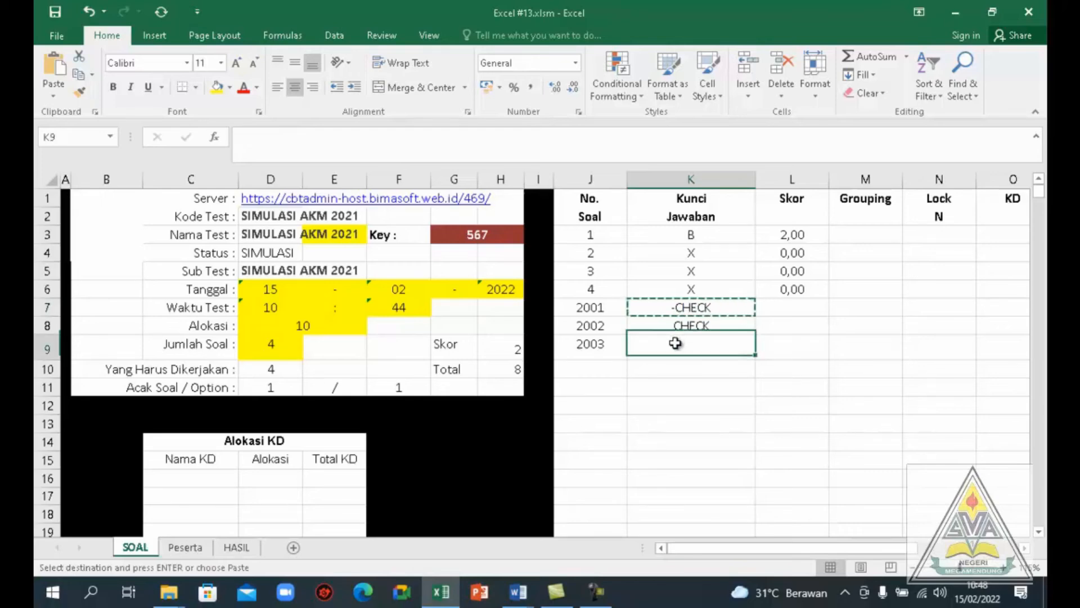
{"action": "left_click", "coordinate": [661, 382]}
{"action": "left_click", "coordinate": [673, 352]}
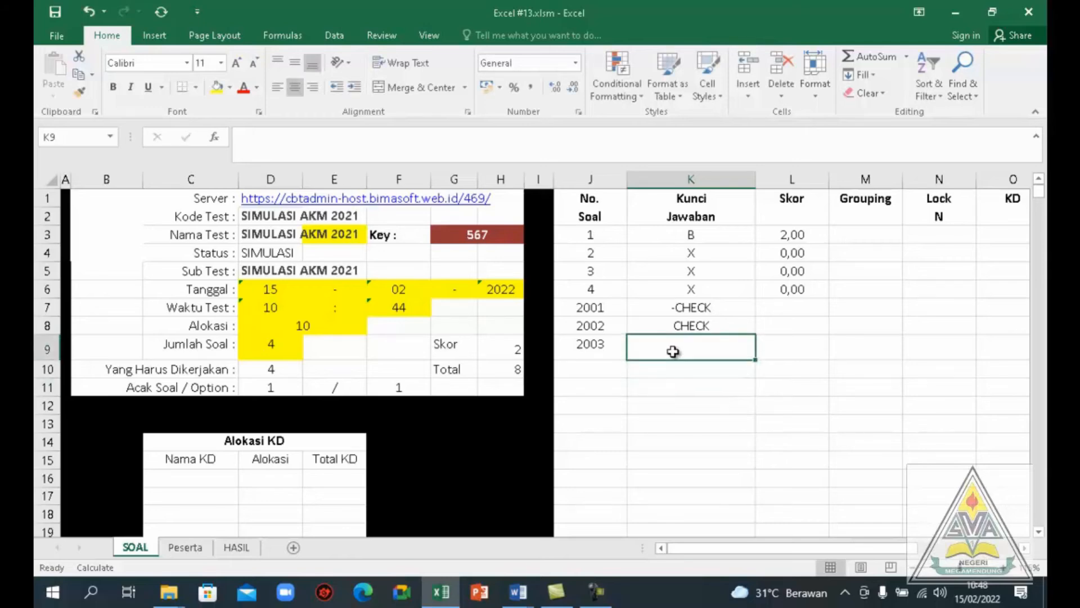
{"action": "left_click", "coordinate": [689, 311]}
{"action": "key", "text": "ctrl+c"}
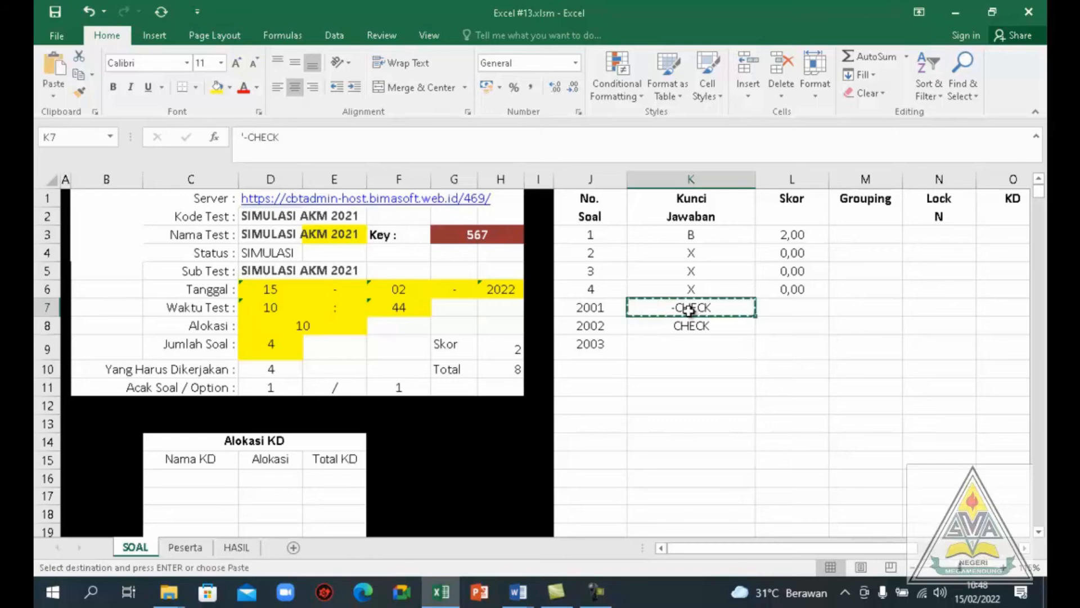
{"action": "left_click", "coordinate": [670, 347]}
{"action": "key", "text": "Return"}
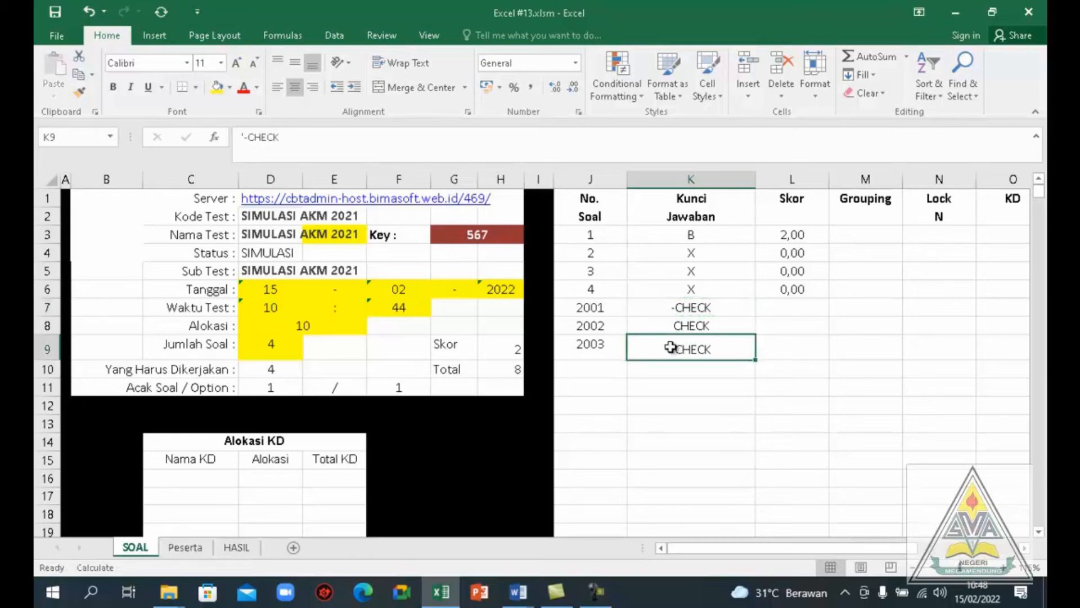
Add item number 2004 in cell J10, consult its row in Template Word.docm, and copy answer key -CHECK from K9 into K10
{"action": "left_click", "coordinate": [606, 369]}
{"action": "type", "text": "200"}
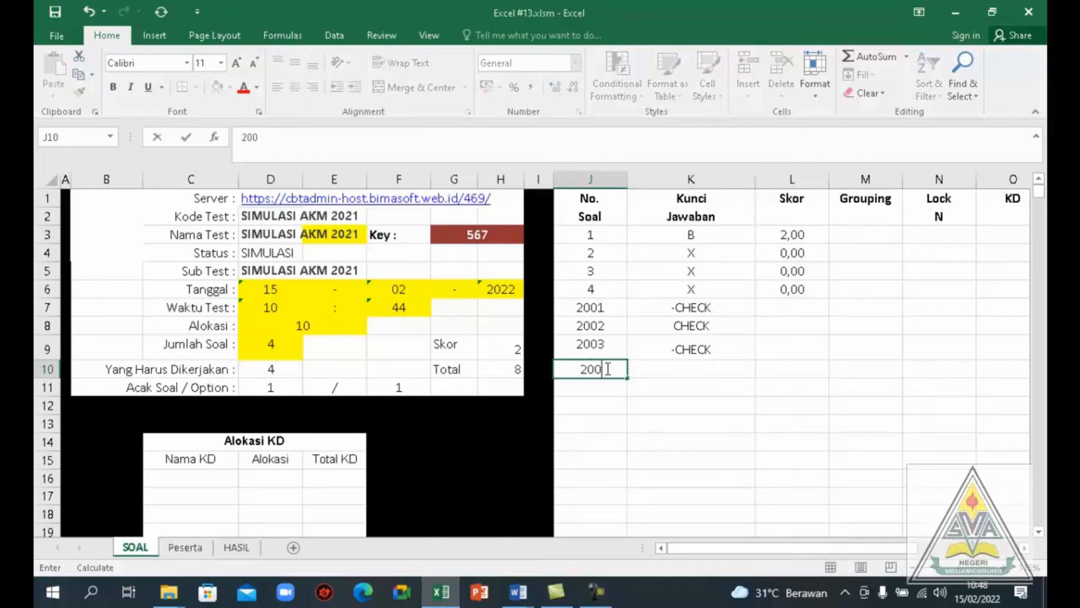
{"action": "type", "text": "4"}
{"action": "key", "text": "alt+Tab"}
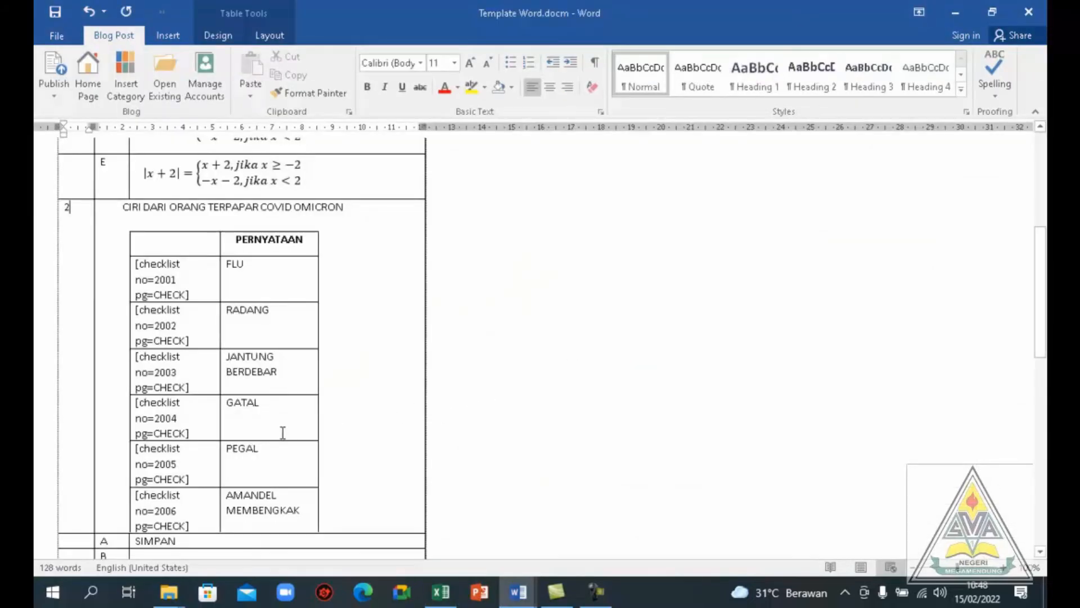
{"action": "key", "text": "alt+Tab"}
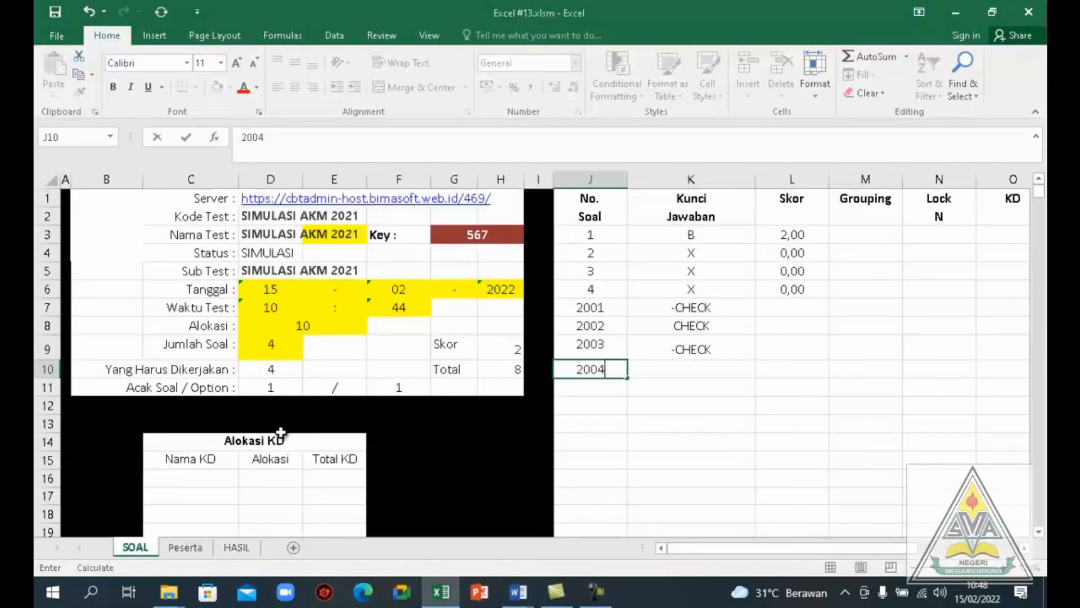
{"action": "left_click", "coordinate": [700, 348]}
{"action": "key", "text": "ctrl+c"}
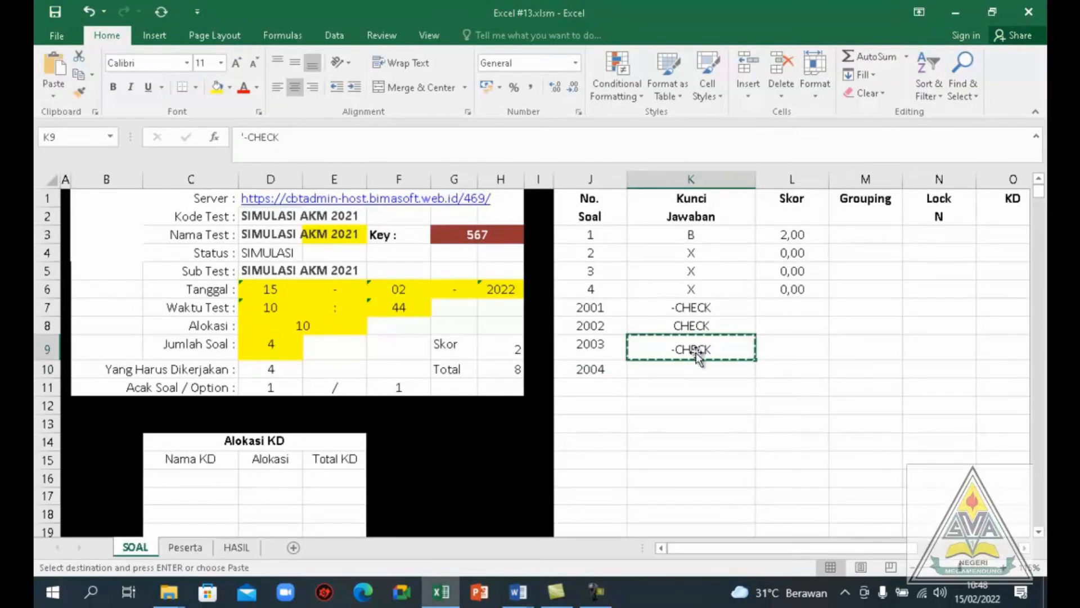
{"action": "left_click", "coordinate": [676, 371]}
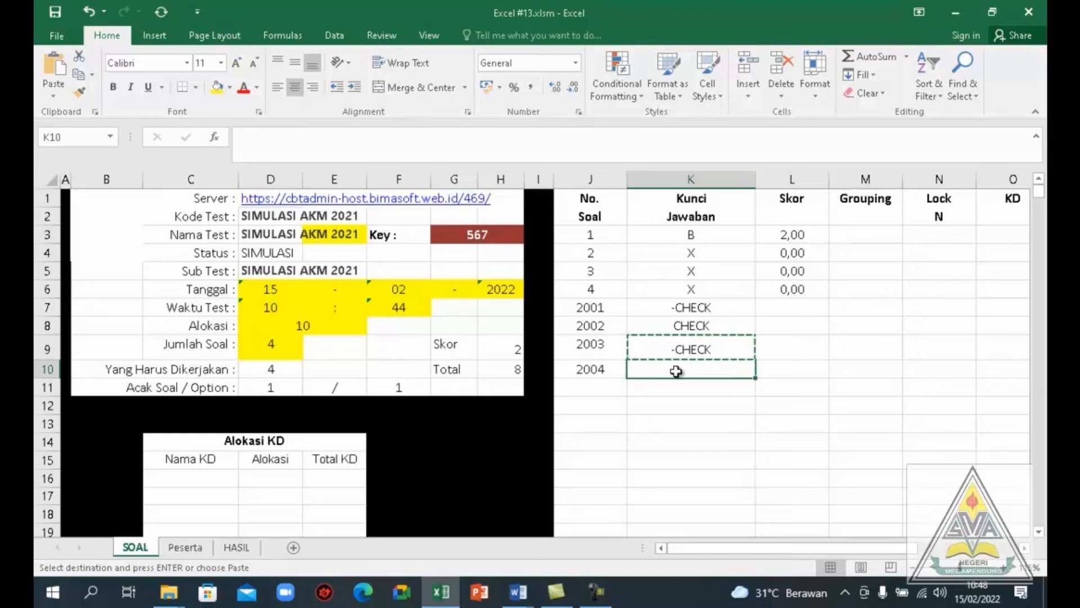
{"action": "key", "text": "Return"}
Consult item 2005 in Template Word.docm, then copy answer key CHECK from K8 into K11 and enter item number 2005 in J11
{"action": "key", "text": "alt+Tab"}
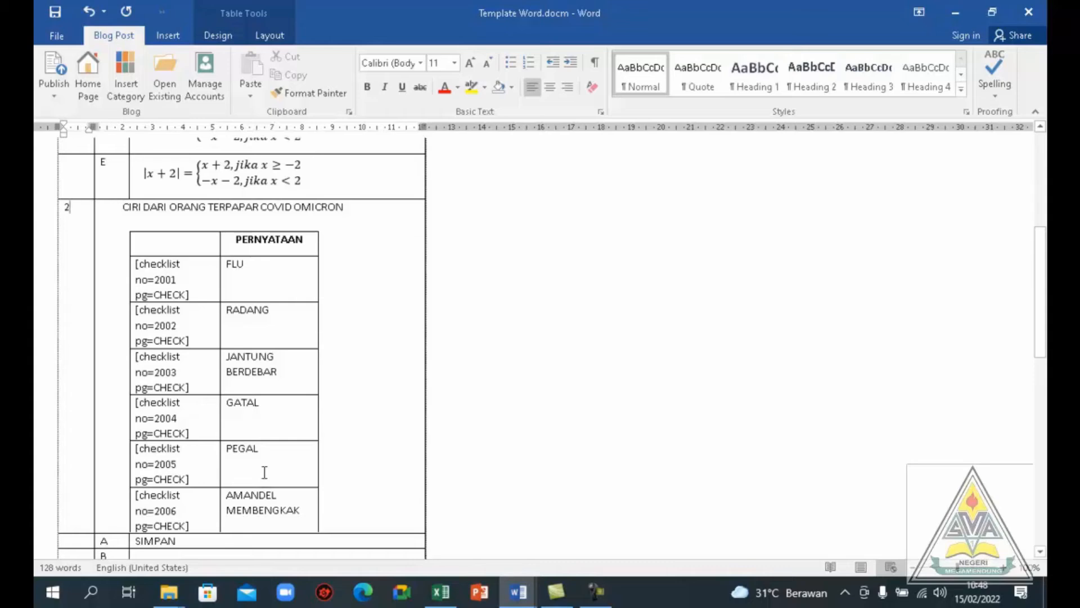
{"action": "key", "text": "alt+Tab"}
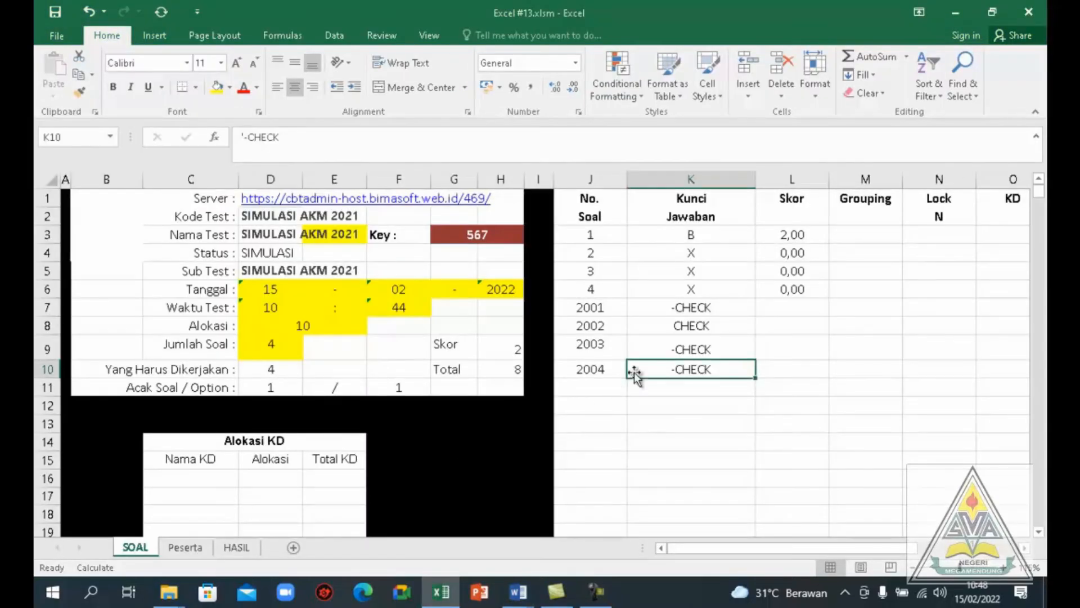
{"action": "left_click", "coordinate": [690, 325]}
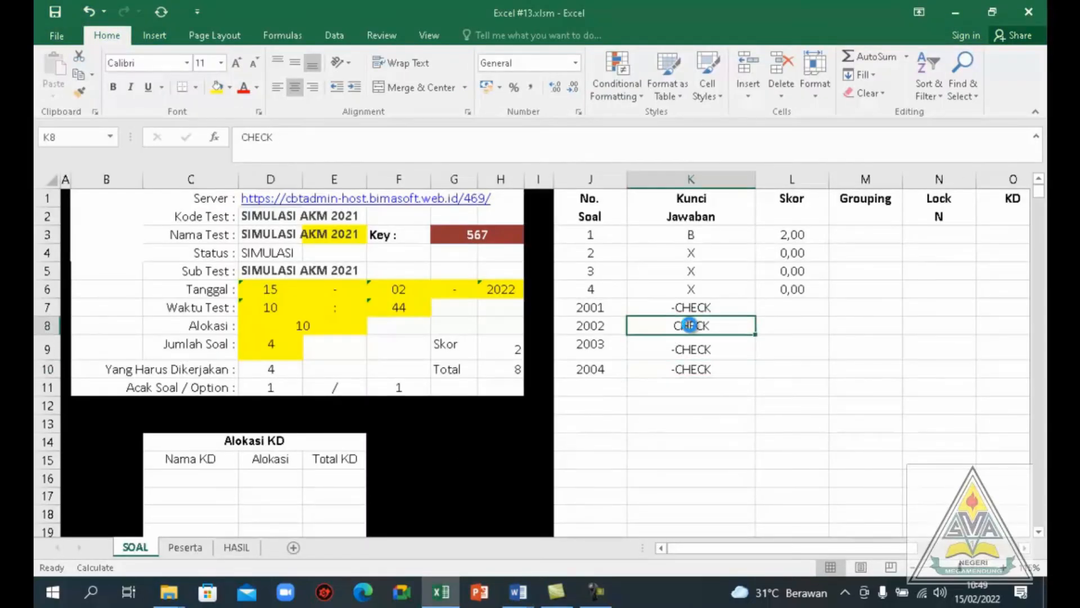
{"action": "key", "text": "ctrl+c"}
{"action": "left_click", "coordinate": [669, 385]}
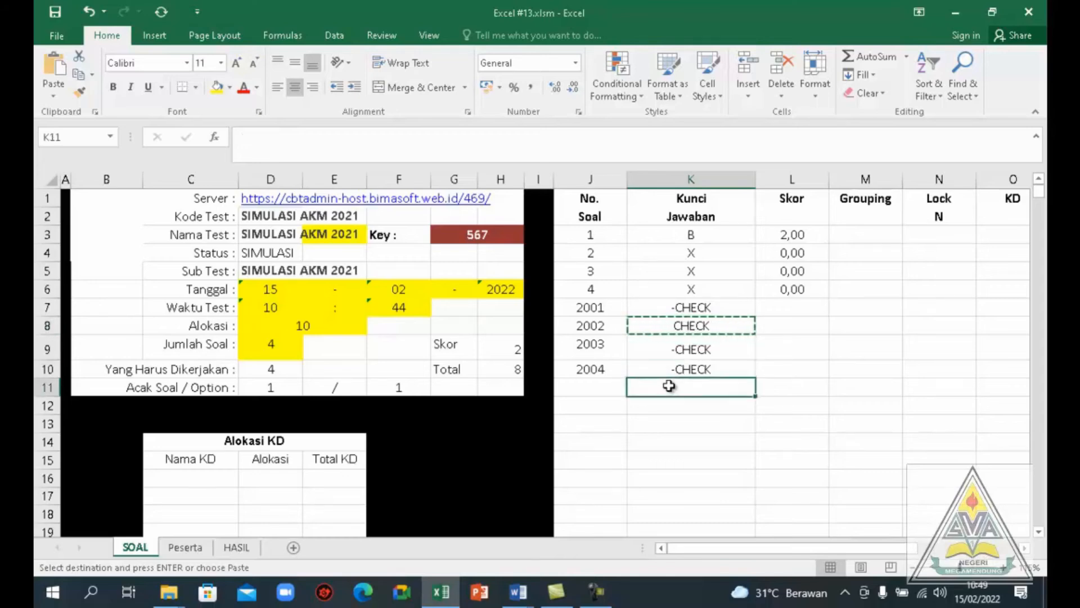
{"action": "key", "text": "Return"}
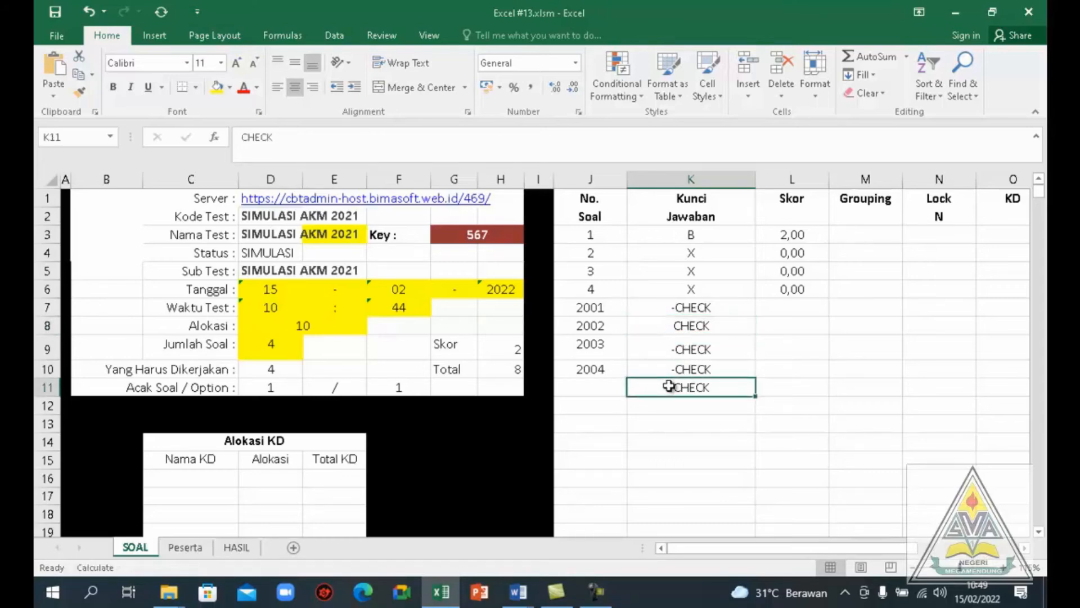
{"action": "left_click", "coordinate": [600, 387]}
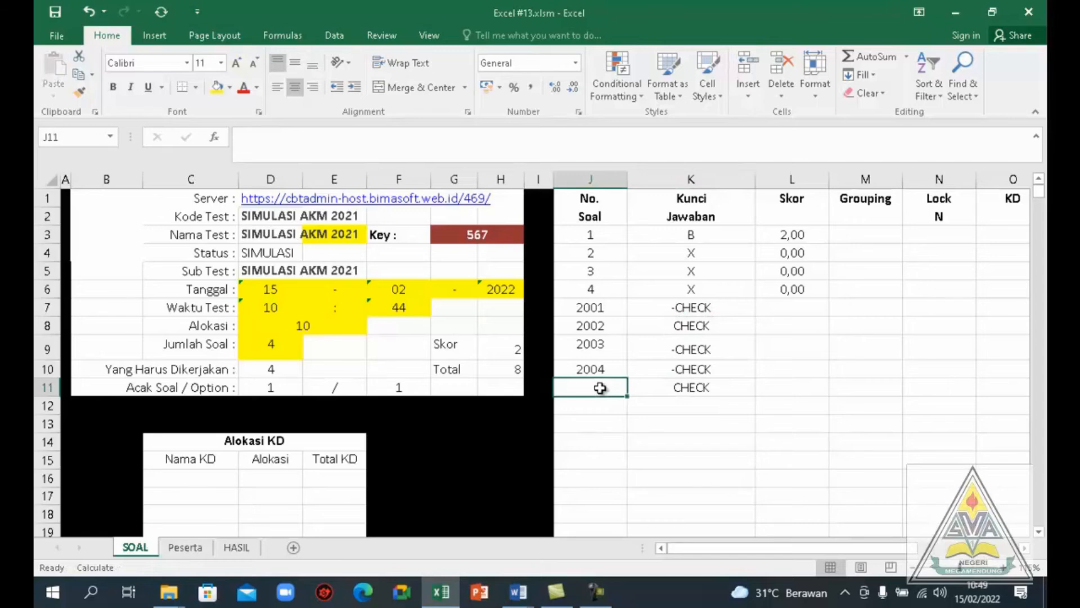
{"action": "type", "text": "2005"}
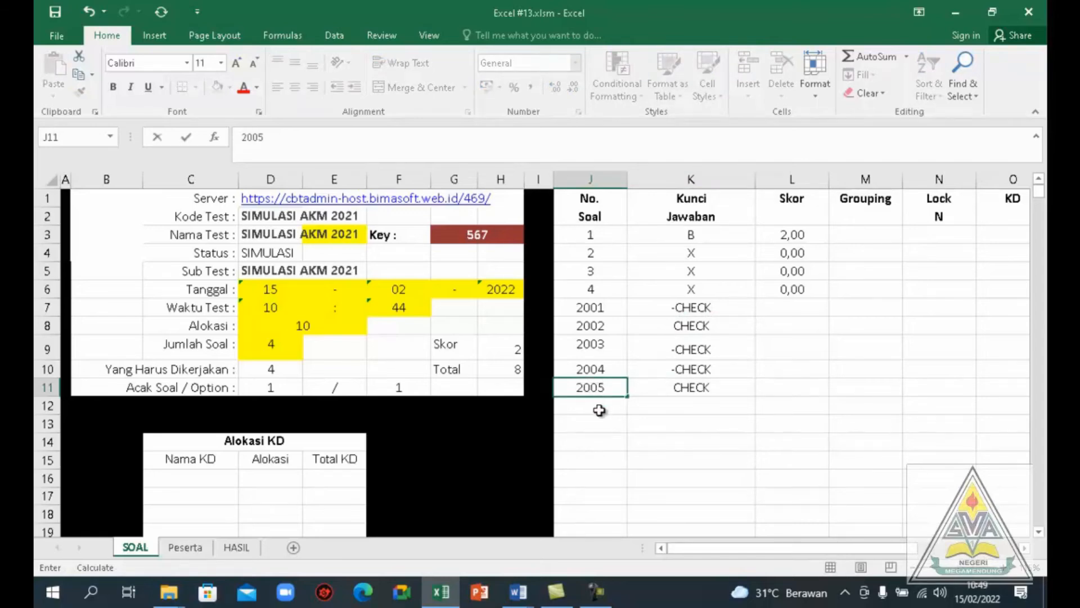
Add item number 2006 in cell J12 and copy item 2004's answer key -CHECK into K12
{"action": "left_click", "coordinate": [597, 407]}
{"action": "type", "text": "2006"}
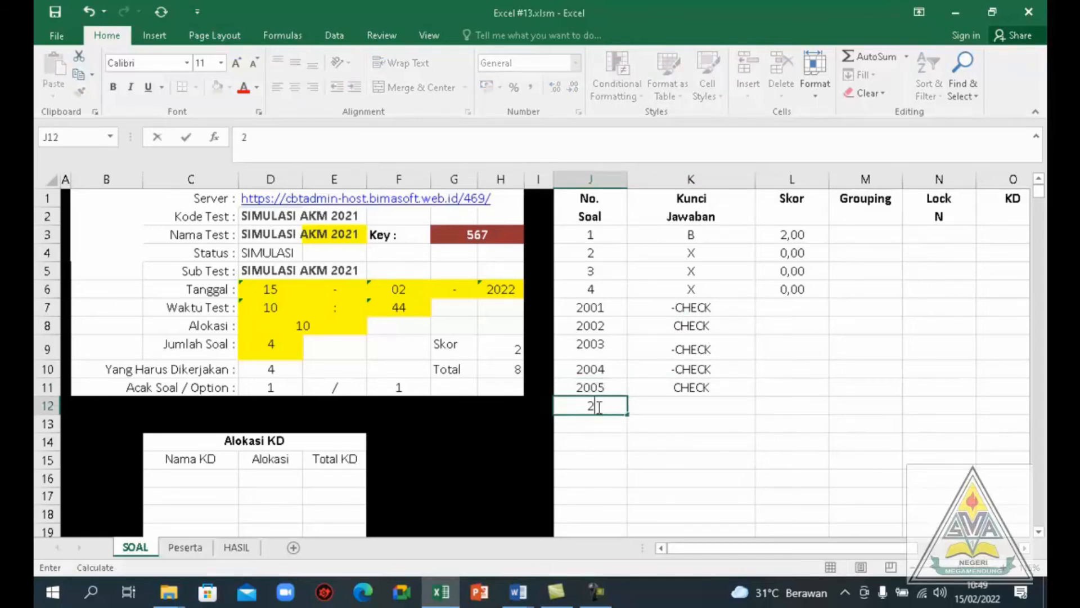
{"action": "left_click", "coordinate": [710, 369]}
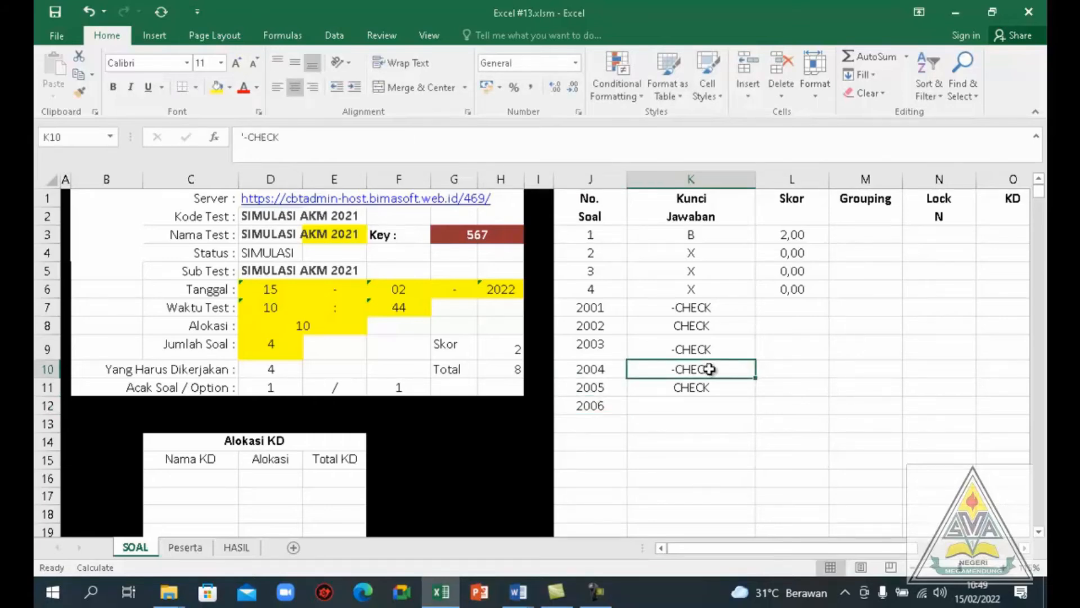
{"action": "key", "text": "ctrl+c"}
{"action": "left_click", "coordinate": [672, 403]}
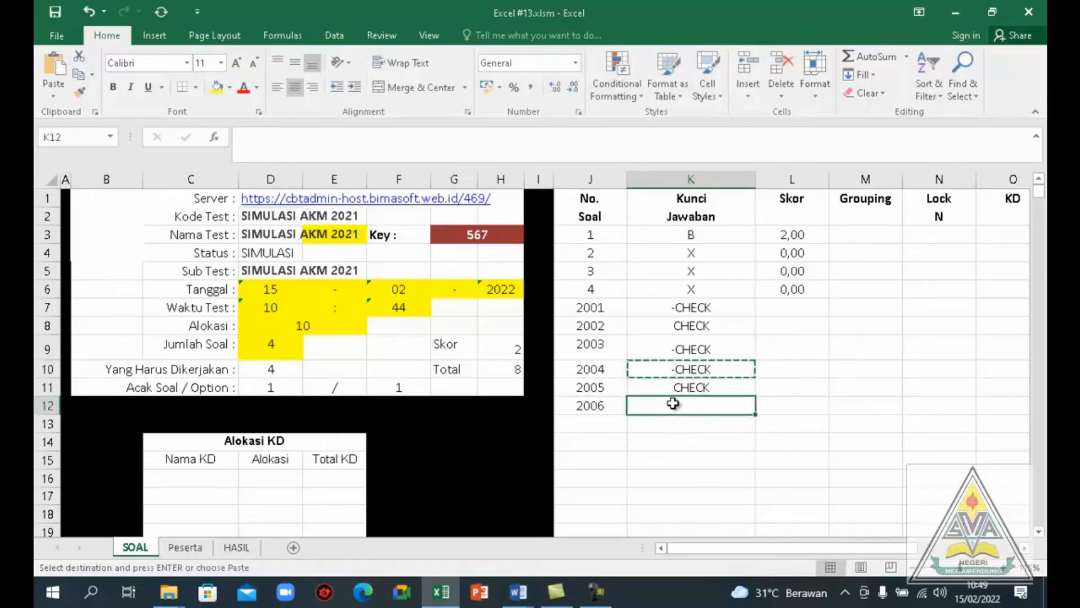
{"action": "key", "text": "Return"}
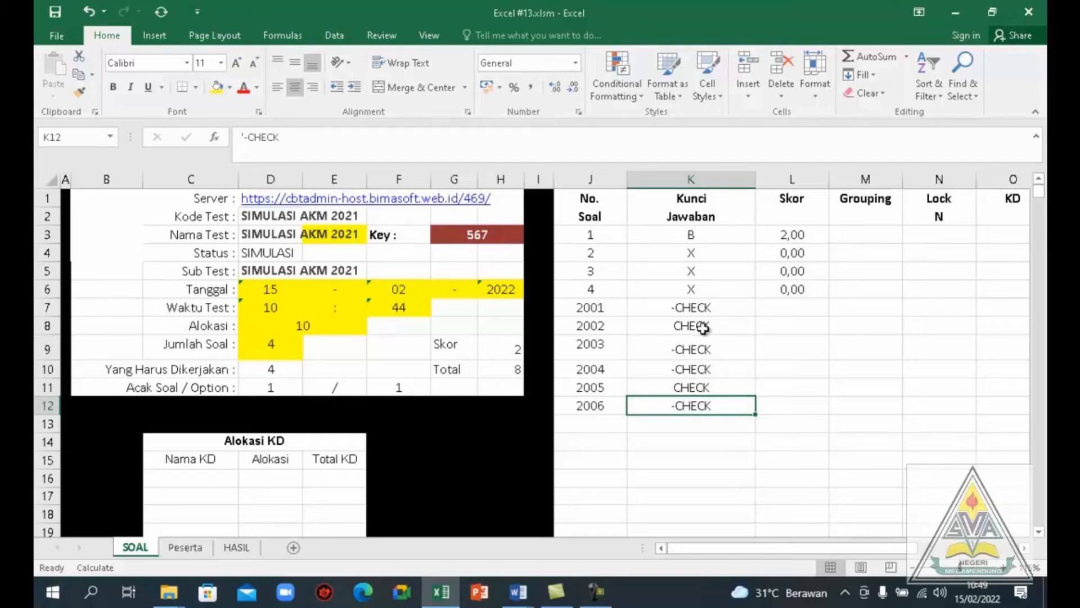
Enter a score of 1 for each of the checklist items 2001 to 2006 in cells L7 to L12
{"action": "left_click", "coordinate": [778, 388]}
{"action": "type", "text": "1"}
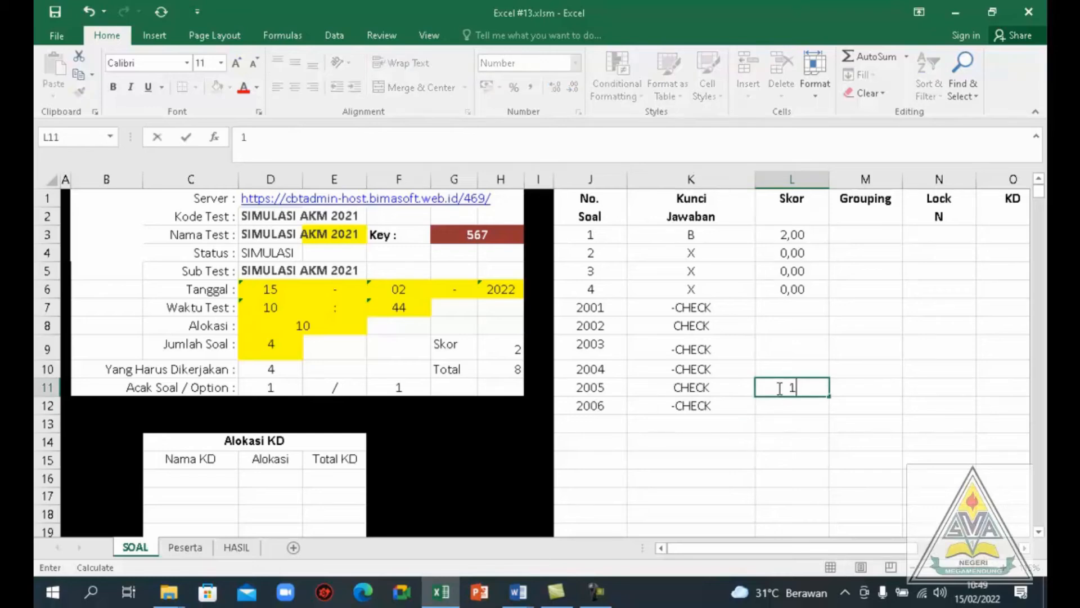
{"action": "left_click", "coordinate": [785, 328]}
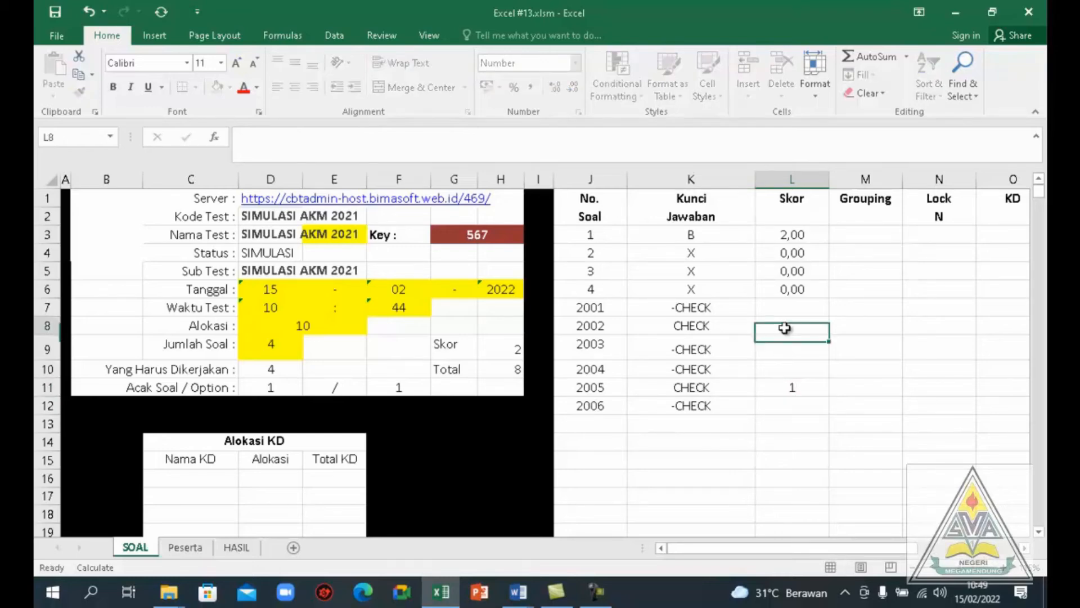
{"action": "type", "text": "1"}
{"action": "left_click", "coordinate": [786, 305]}
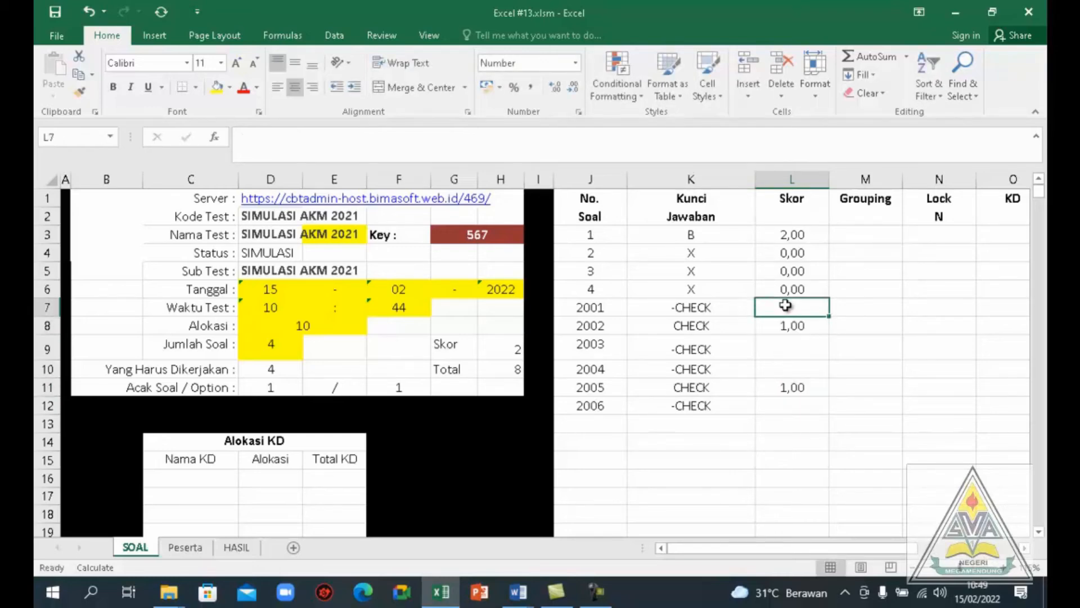
{"action": "type", "text": "1"}
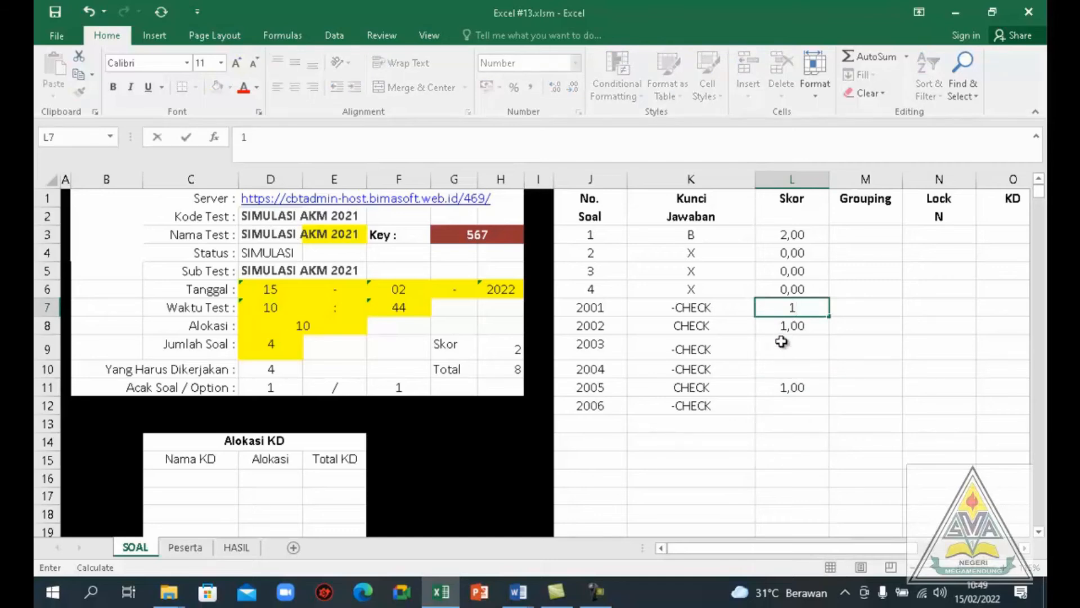
{"action": "left_click", "coordinate": [782, 343]}
{"action": "type", "text": "1"}
{"action": "left_click", "coordinate": [783, 371]}
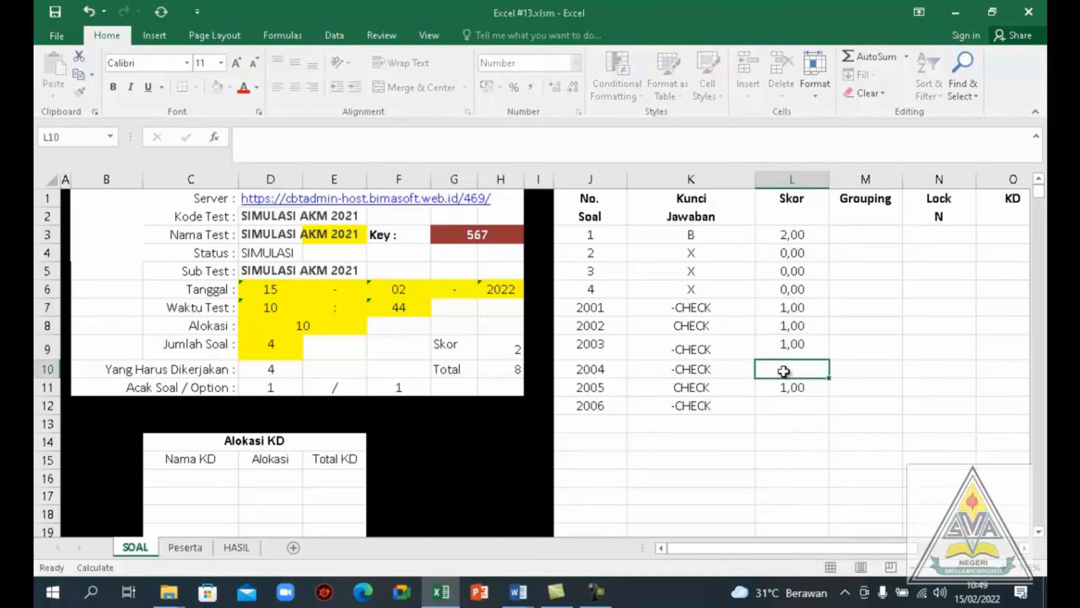
{"action": "type", "text": "1"}
{"action": "left_click", "coordinate": [782, 407]}
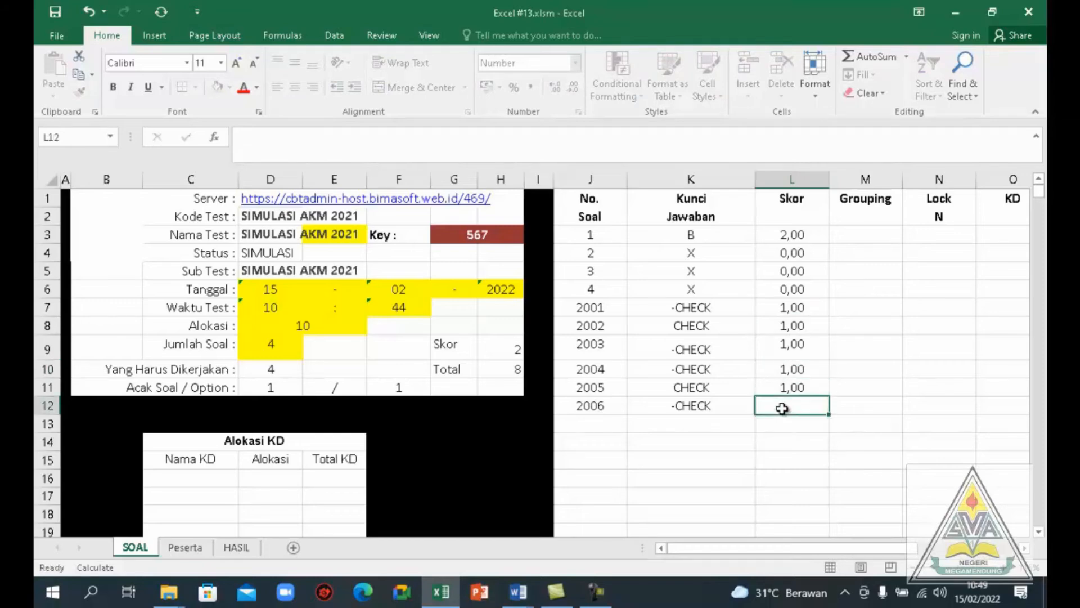
{"action": "type", "text": "1"}
{"action": "key", "text": "Return"}
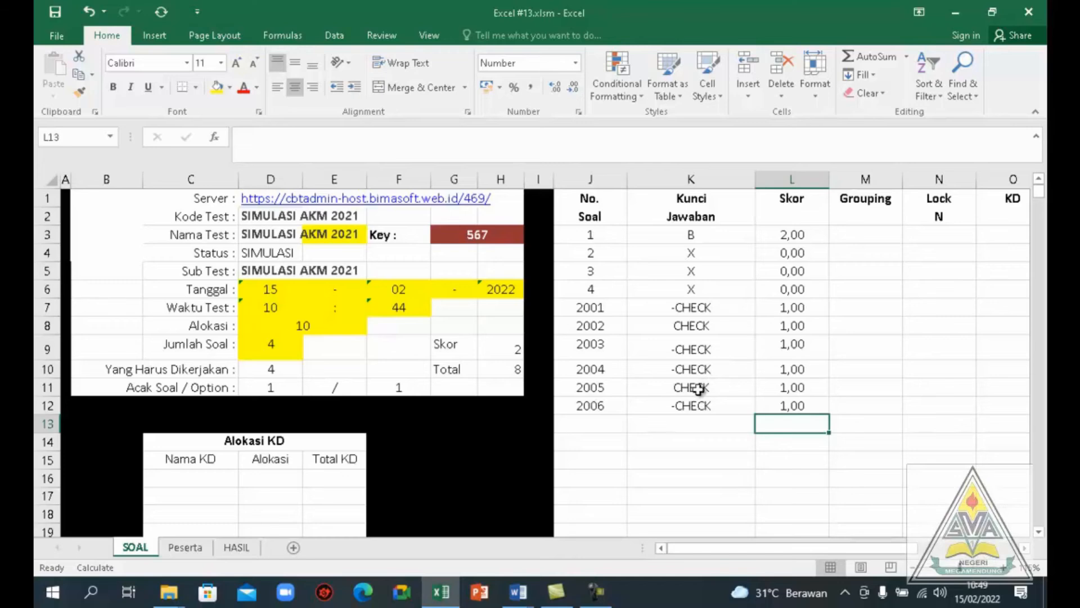
Consult the matching question's radio items in Template Word.docm, then enter item number 3001 in cell J13 of Excel #13
{"action": "left_click", "coordinate": [587, 425]}
{"action": "key", "text": "alt+Tab"}
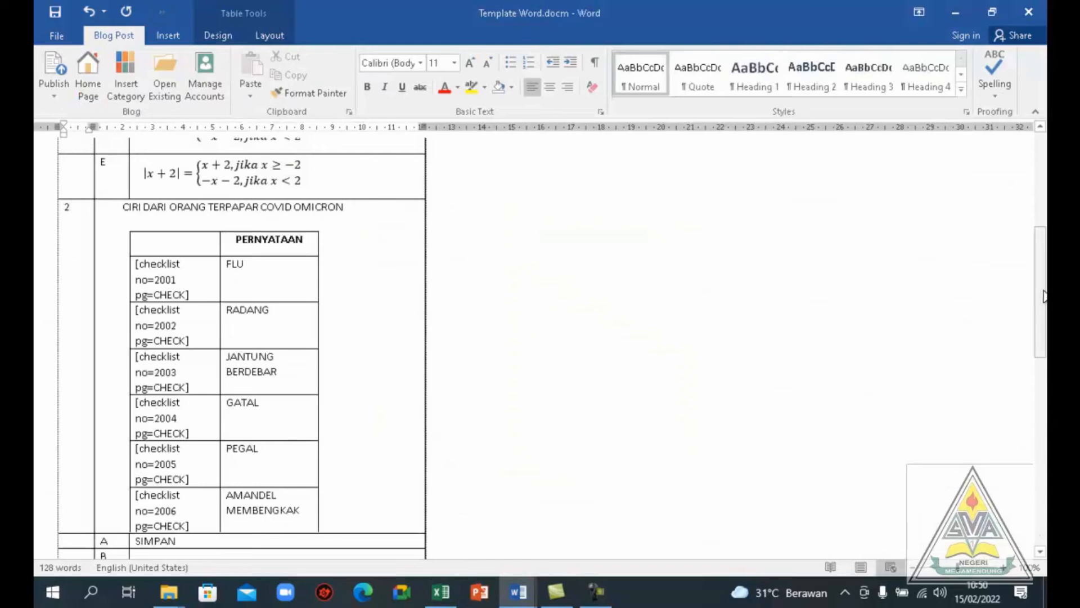
{"action": "left_click_drag", "start_coordinate": [1044, 297], "coordinate": [1035, 391]}
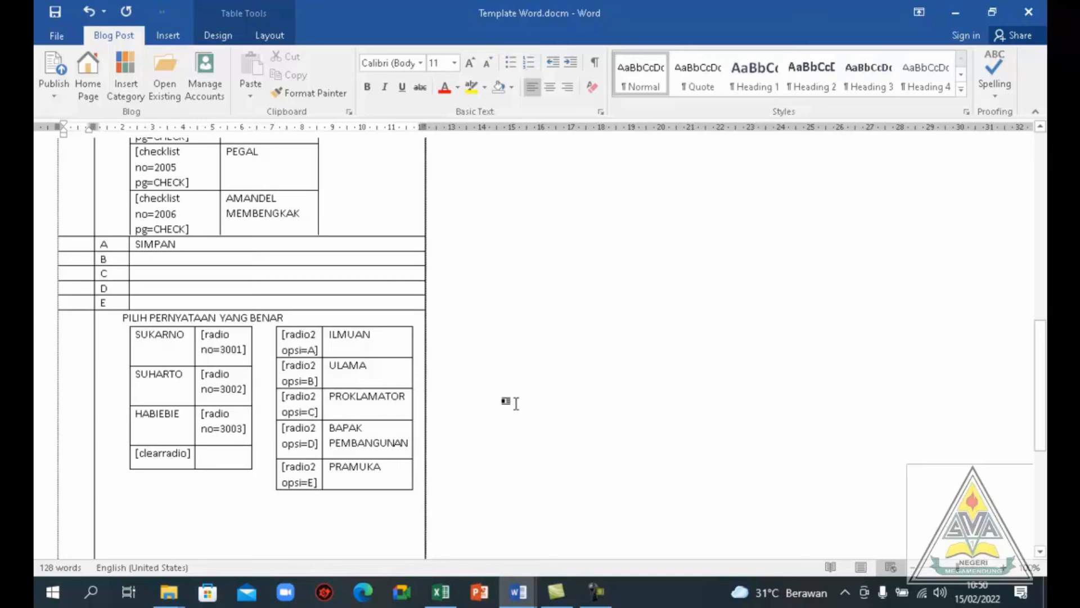
{"action": "key", "text": "alt+Tab"}
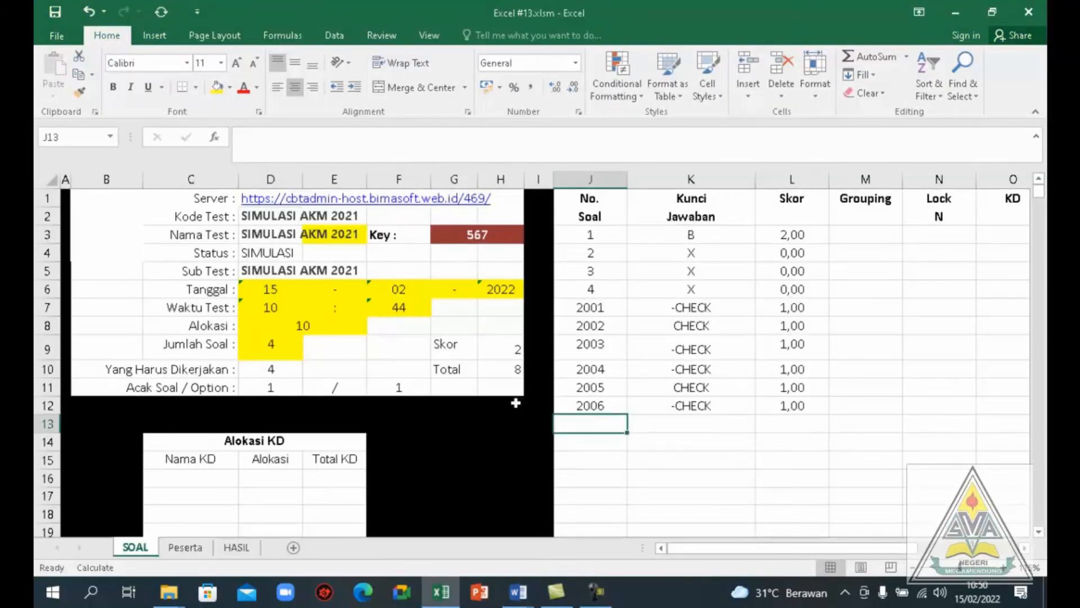
{"action": "key", "text": "alt+Tab"}
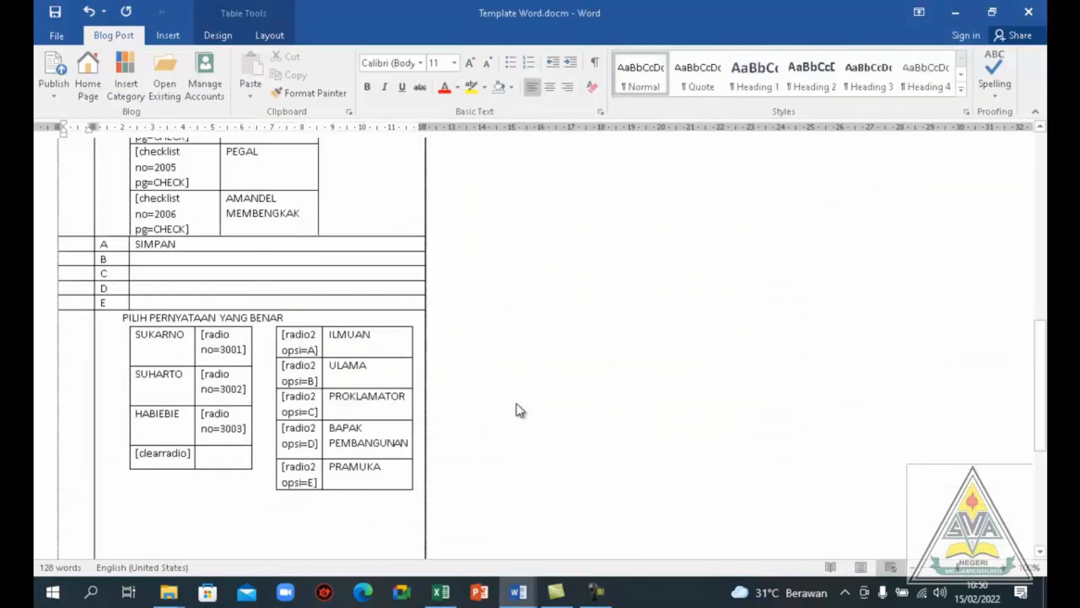
{"action": "key", "text": "alt+Tab"}
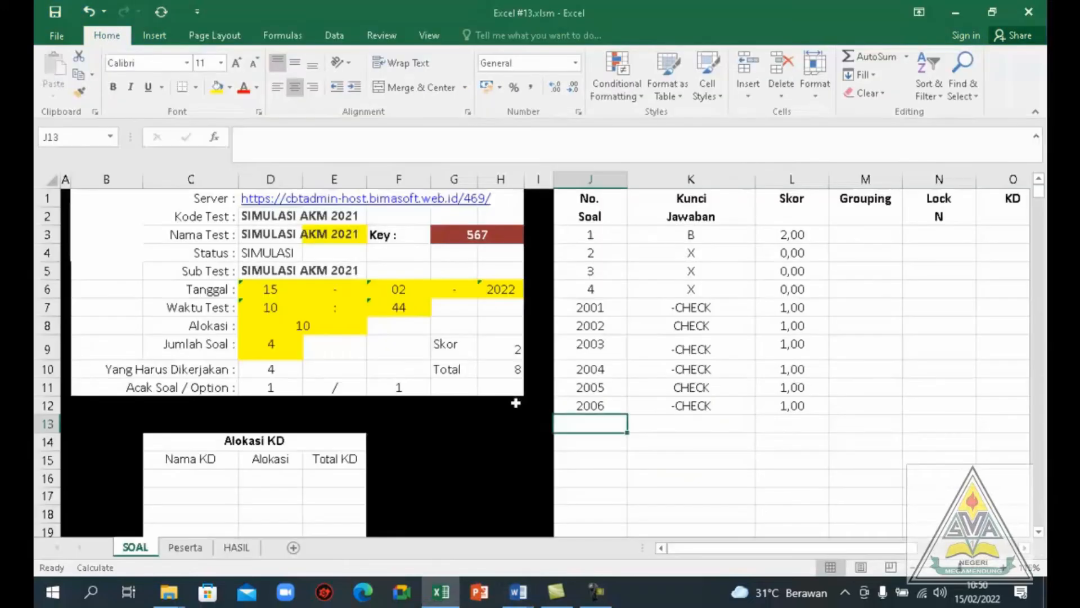
{"action": "type", "text": "3001"}
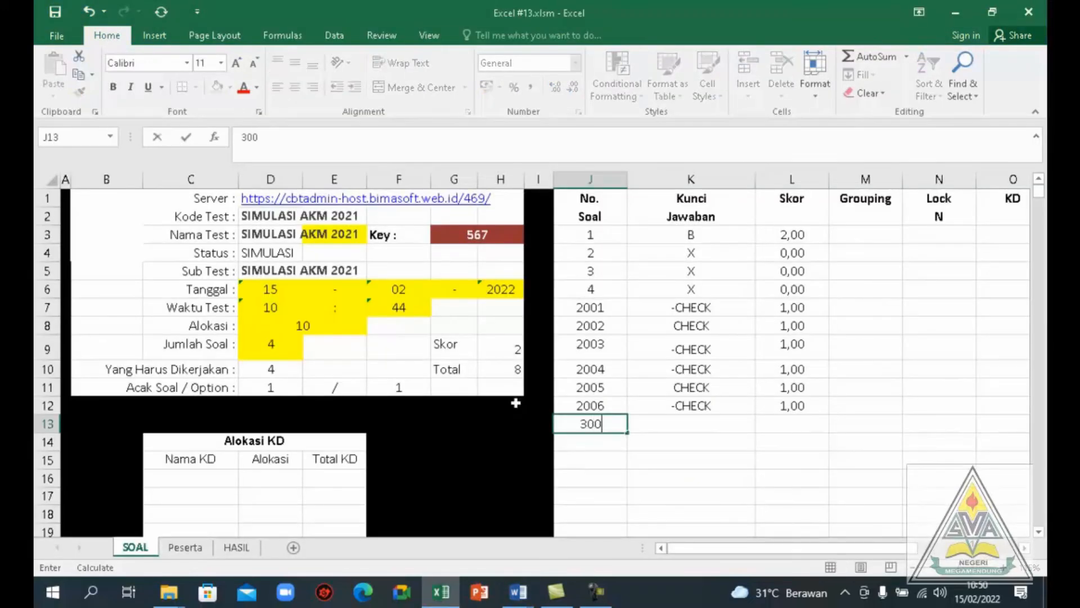
Check the options for item 3001 in Template Word.docm and enter answer key C in cell K13
{"action": "left_click", "coordinate": [691, 423]}
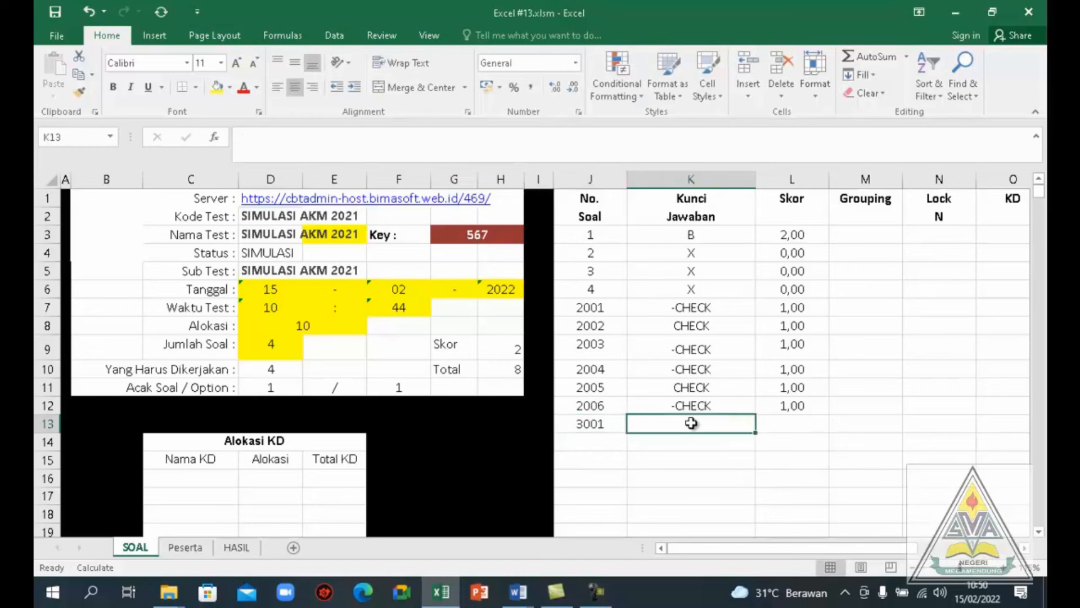
{"action": "key", "text": "alt+Tab"}
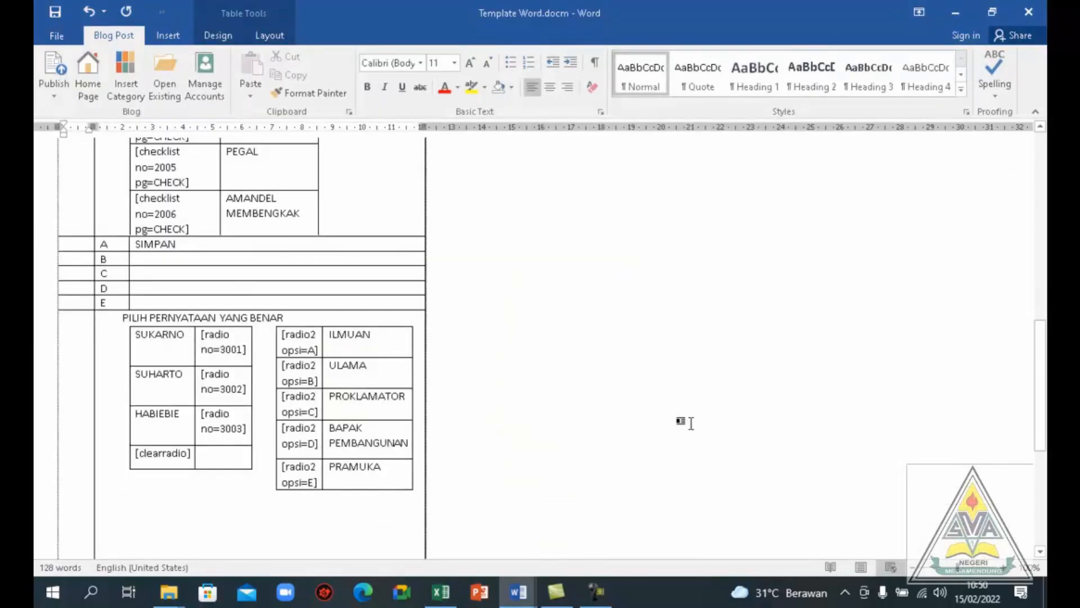
{"action": "key", "text": "alt+Tab"}
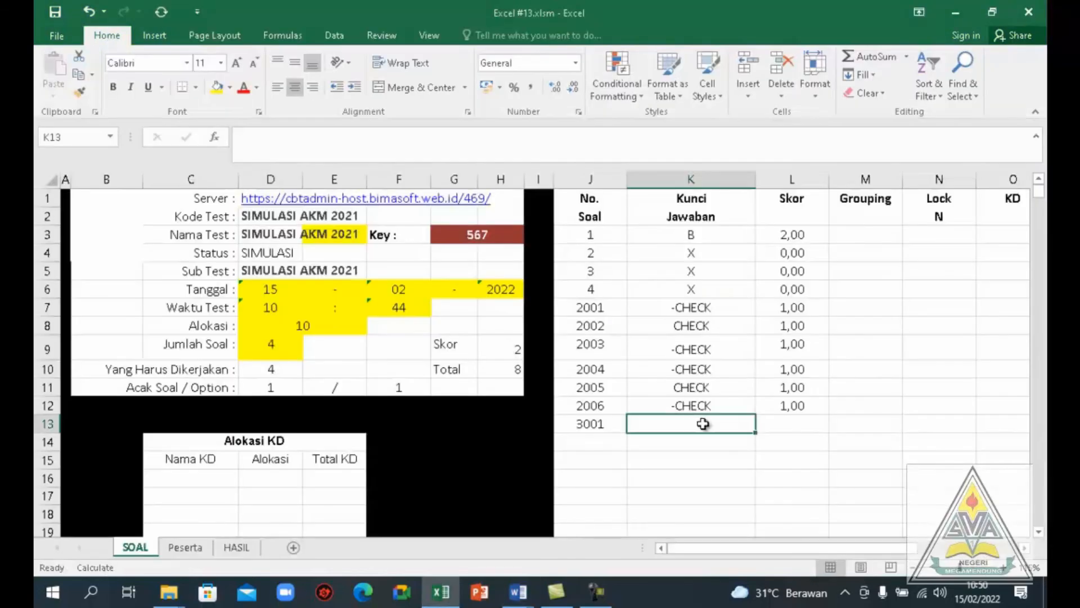
{"action": "type", "text": "C"}
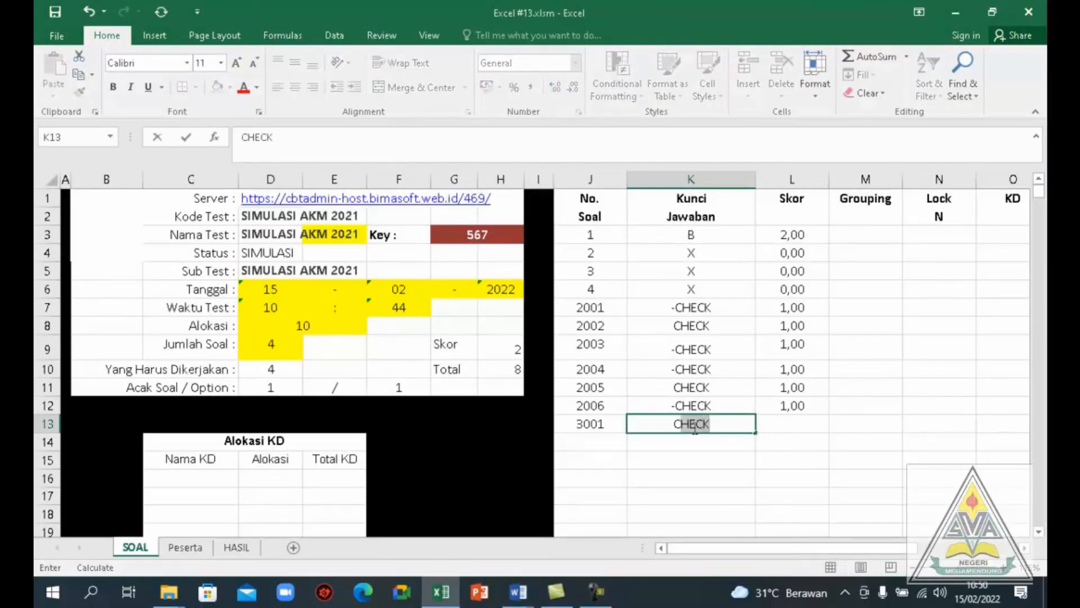
{"action": "key", "text": "BackSpace"}
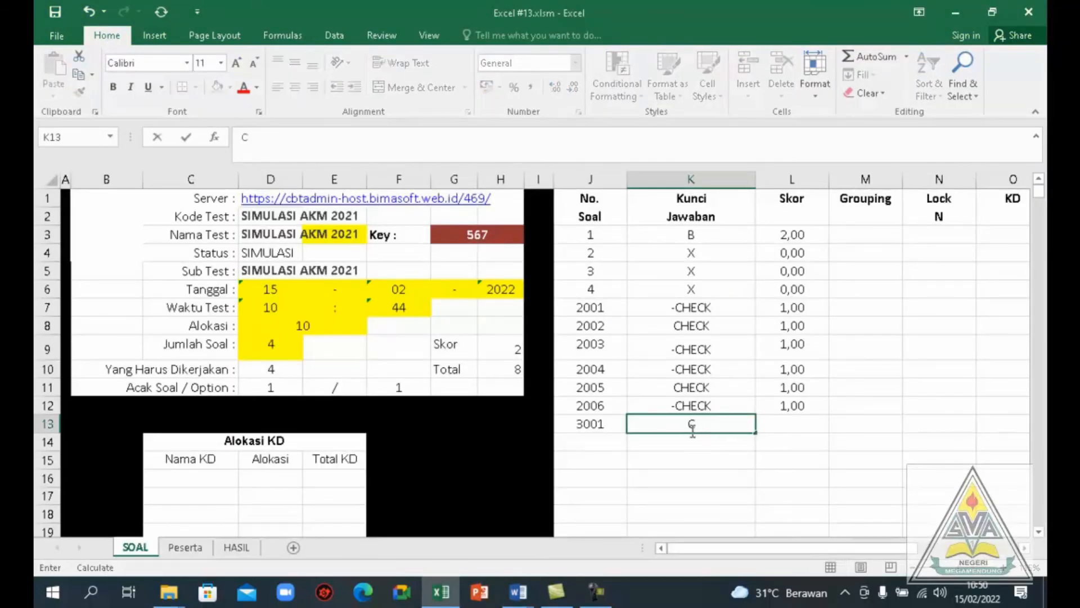
Enter item number 3002 in J14, consult its options in Template Word.docm, and enter answer key D in K14
{"action": "left_click", "coordinate": [595, 442]}
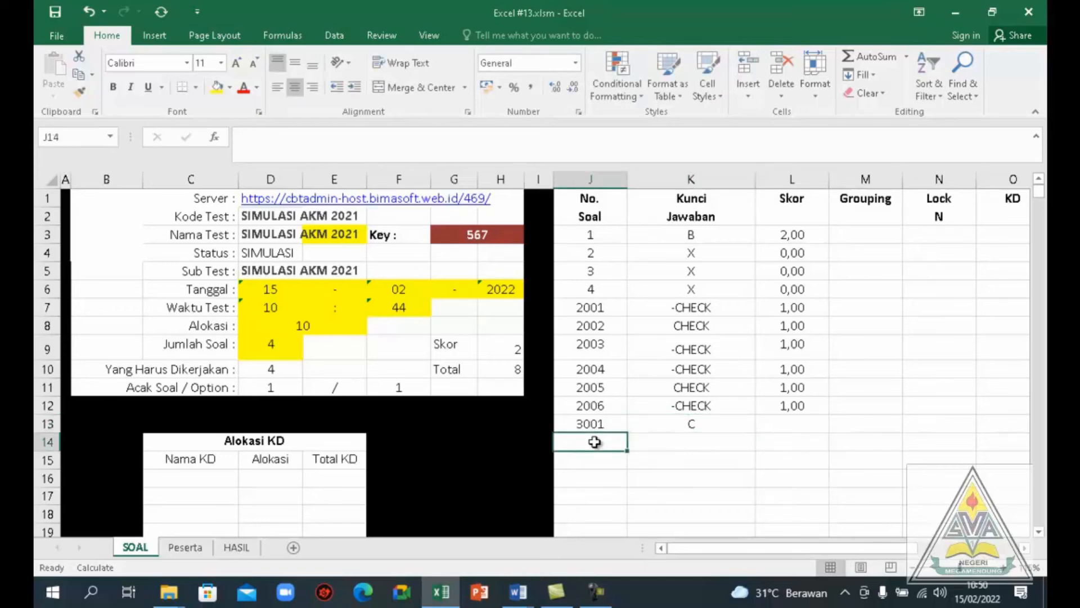
{"action": "type", "text": "3002"}
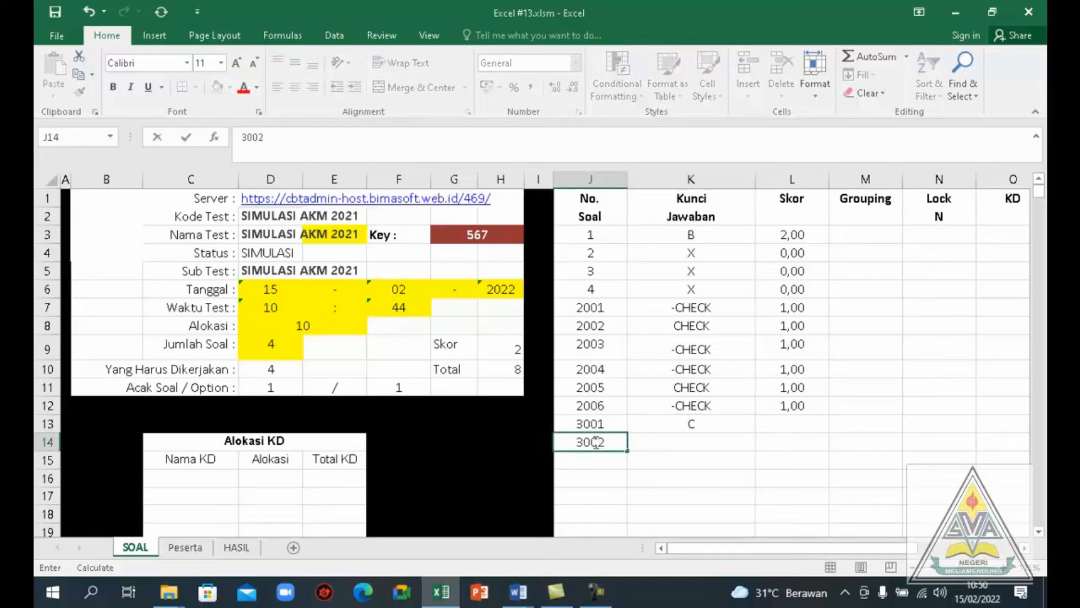
{"action": "key", "text": "alt+Tab"}
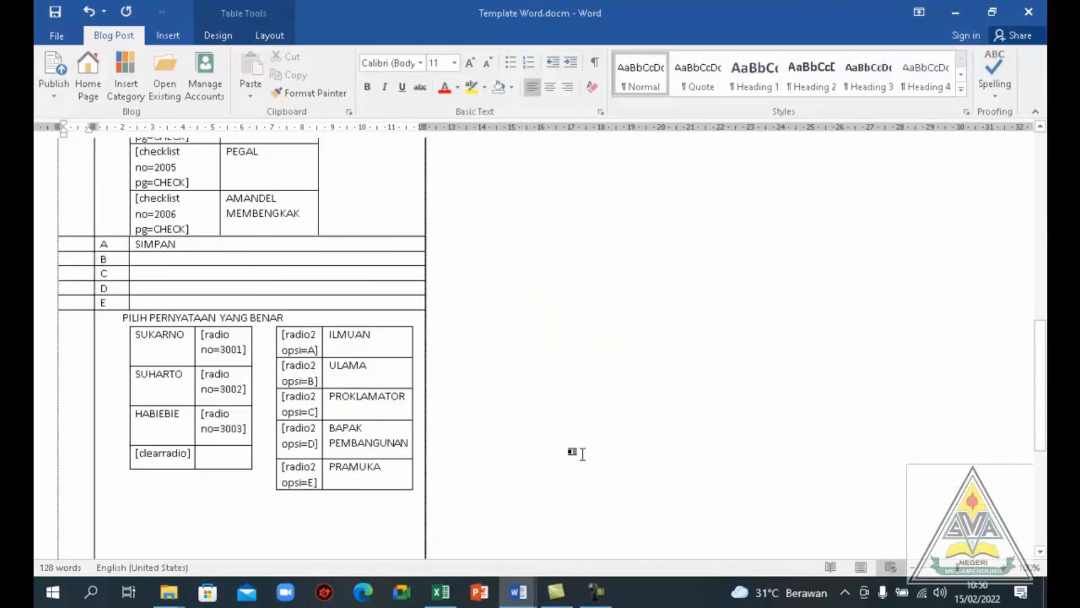
{"action": "key", "text": "alt+Tab"}
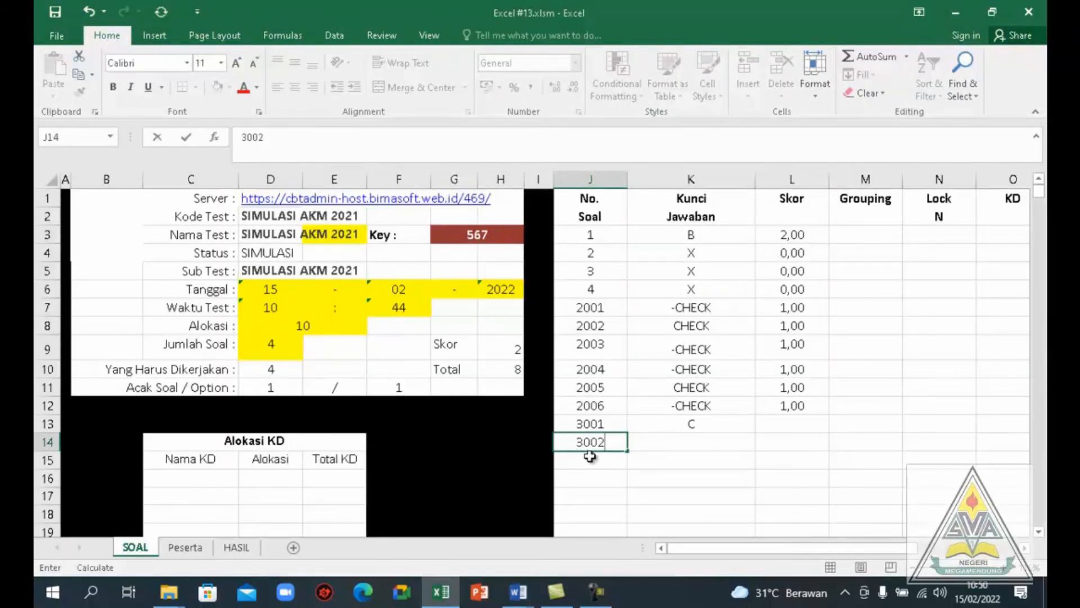
{"action": "left_click", "coordinate": [677, 445]}
{"action": "type", "text": "D"}
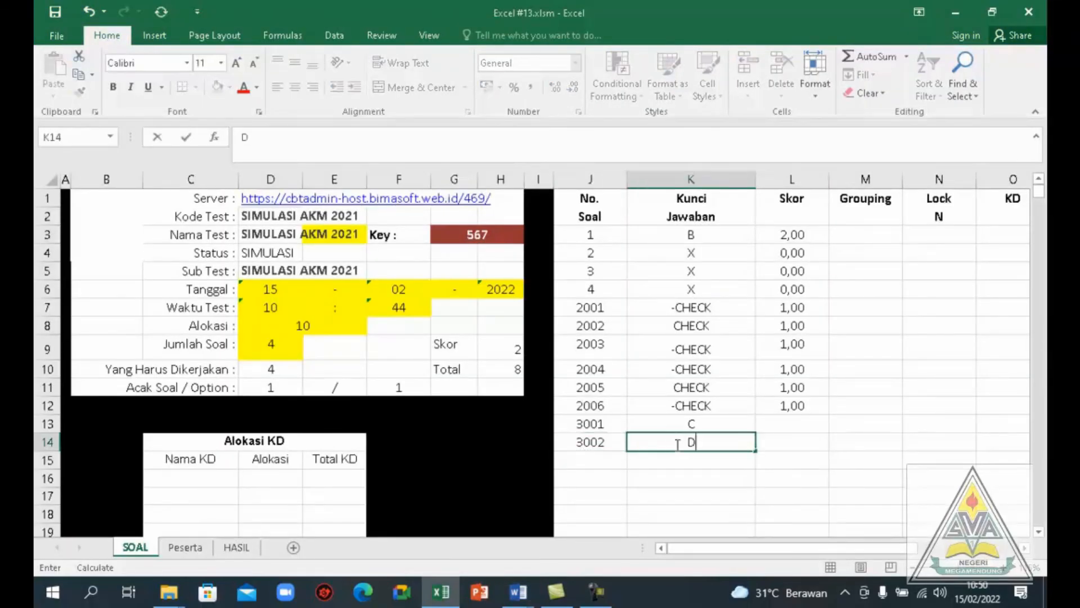
{"action": "key", "text": "ctrl+Return"}
Consult item 3003 in Template Word.docm, then enter item number 3003 in J15 and answer key A in K15
{"action": "left_click", "coordinate": [593, 464]}
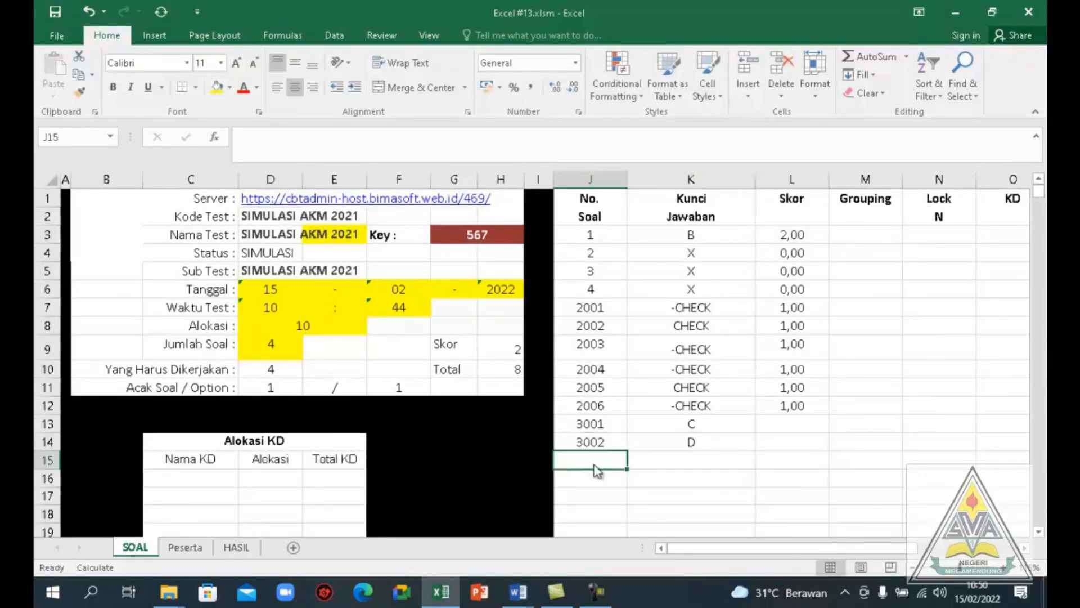
{"action": "key", "text": "alt+Tab"}
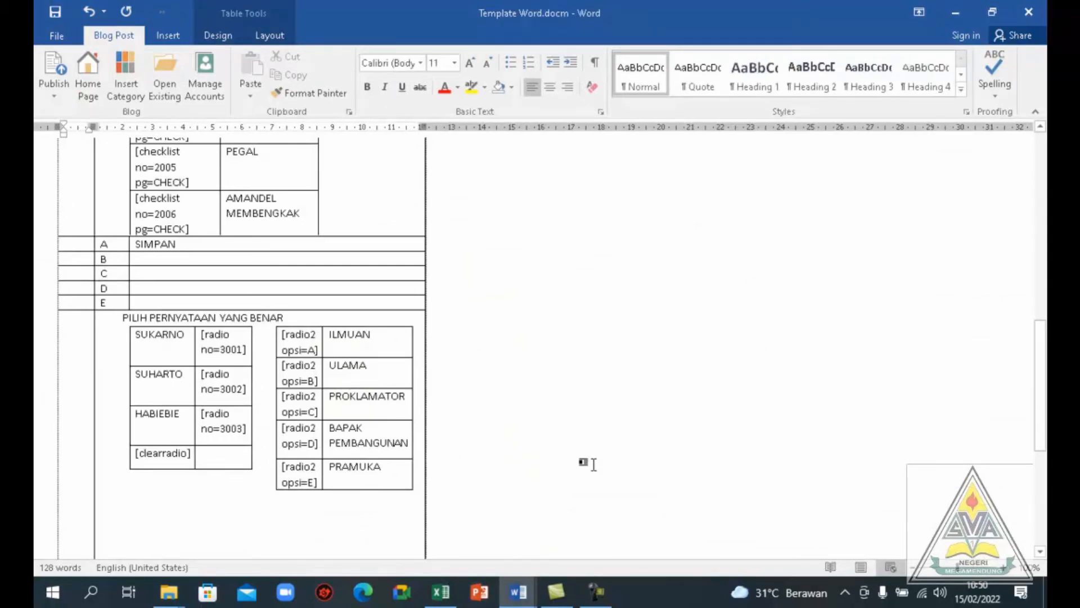
{"action": "key", "text": "alt+Tab"}
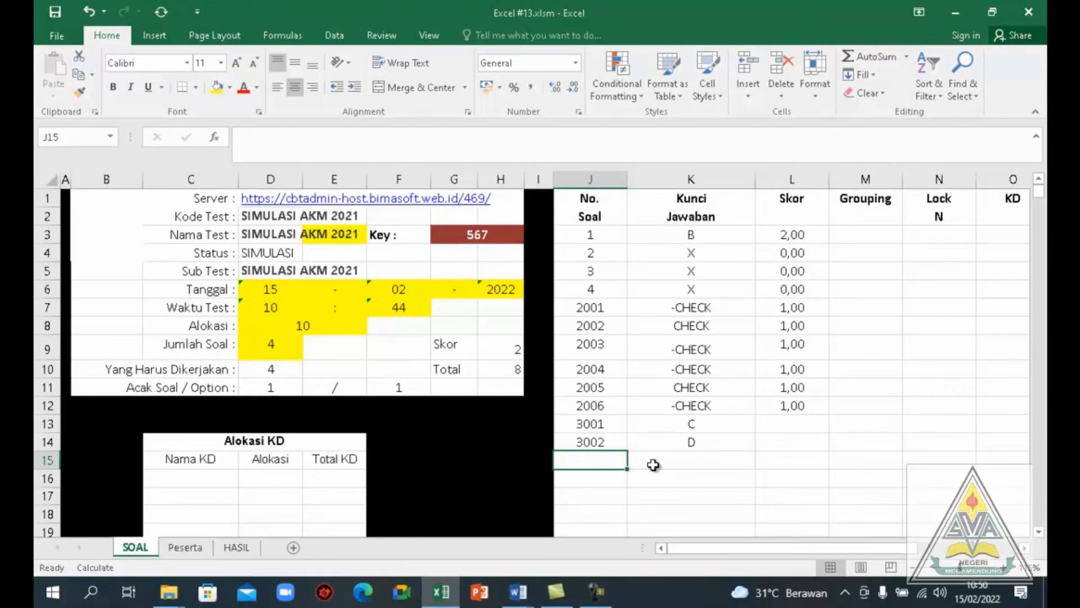
{"action": "type", "text": "300"}
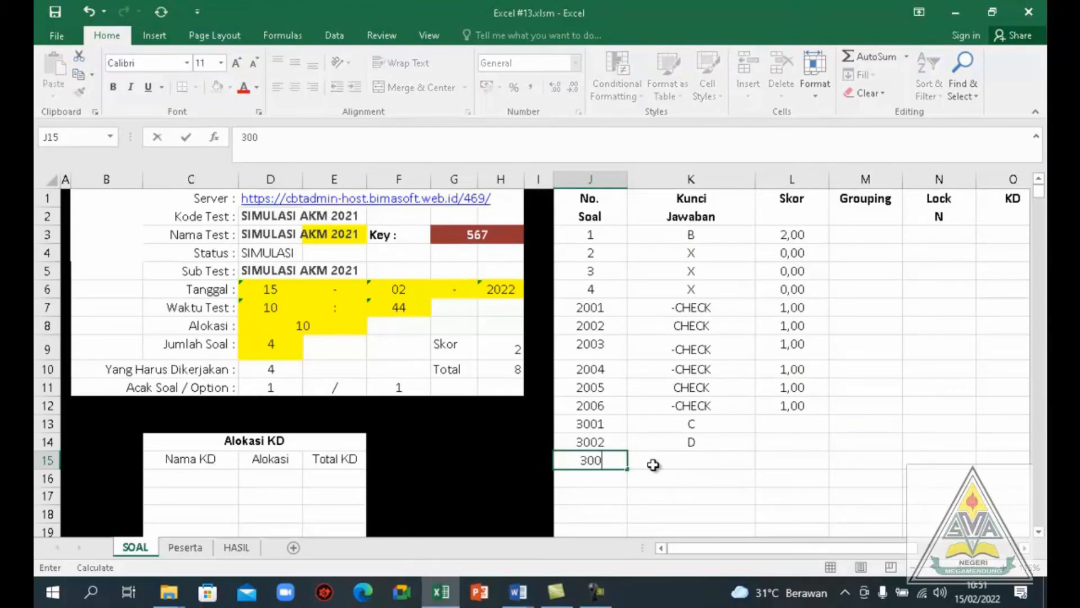
{"action": "type", "text": "3"}
{"action": "left_click", "coordinate": [682, 460]}
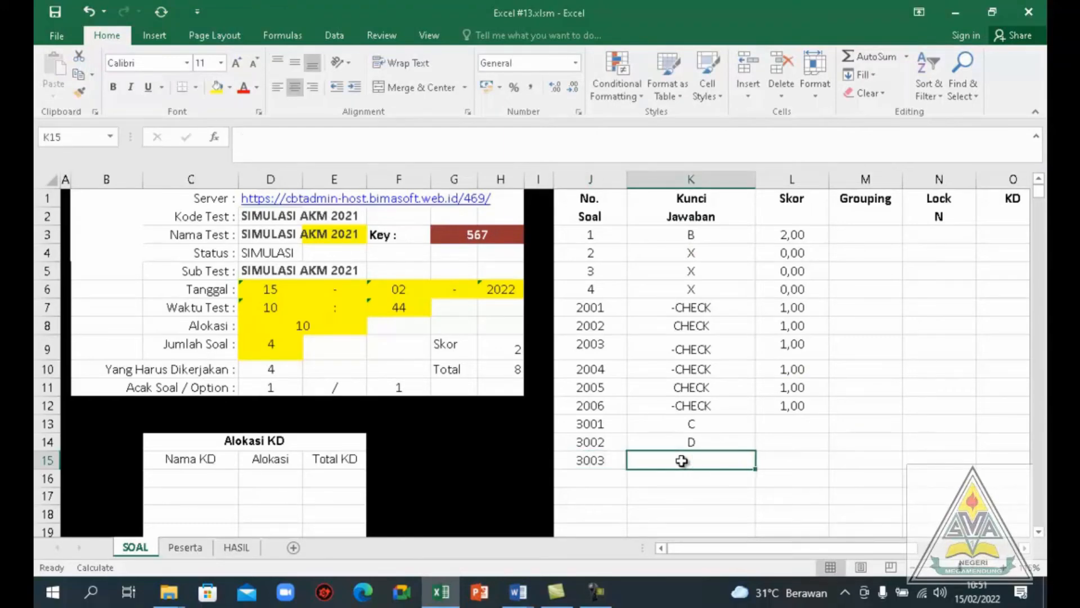
{"action": "type", "text": "A"}
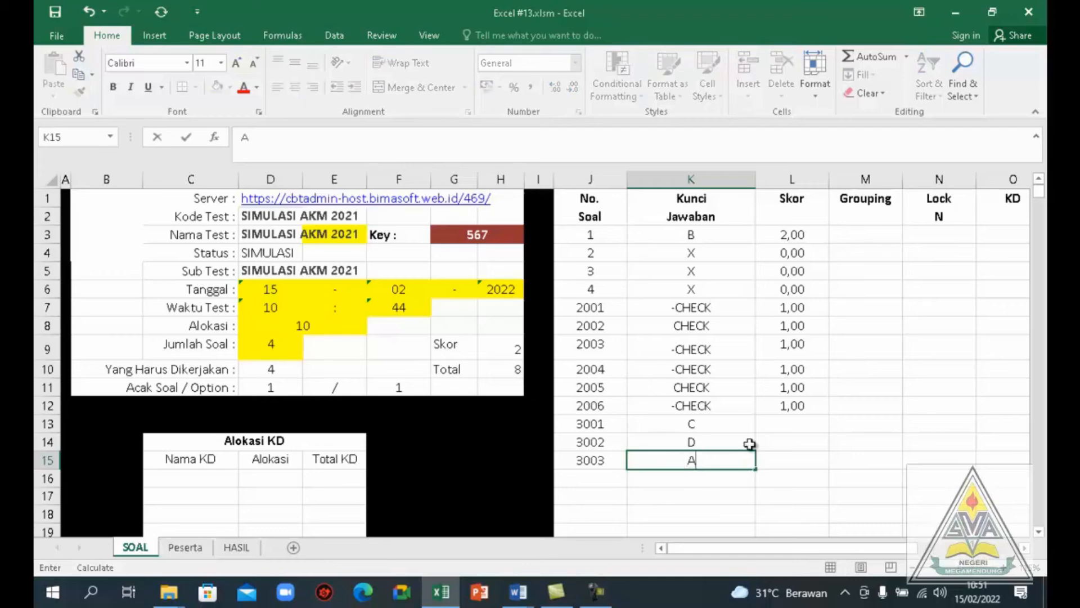
Enter a score of 2 for each of the matching items 3001 to 3003 in cells L13 to L15
{"action": "left_click", "coordinate": [787, 426]}
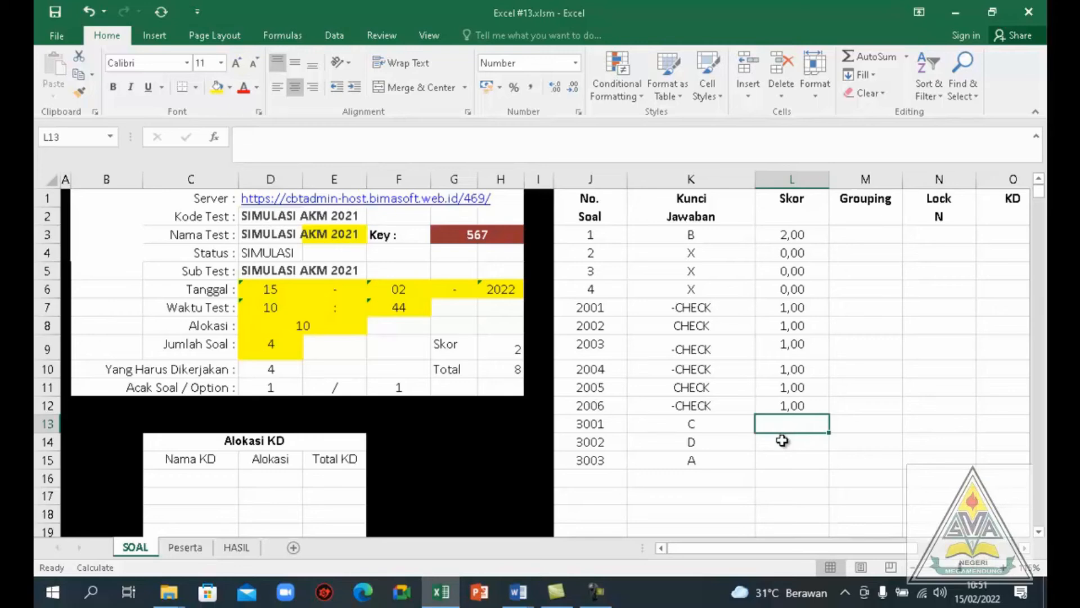
{"action": "type", "text": "2"}
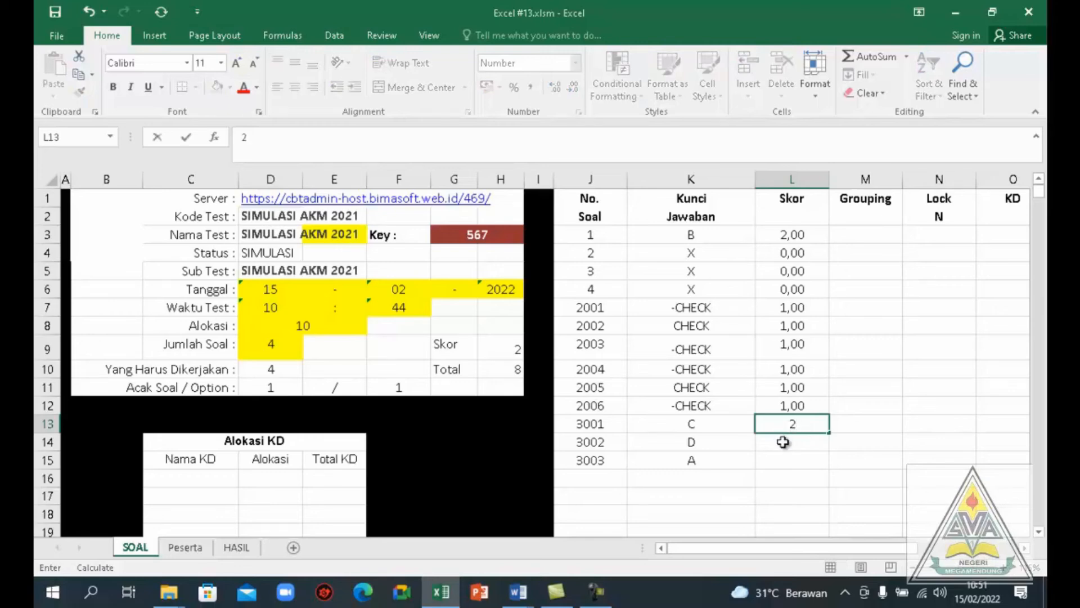
{"action": "type", "text": "2"}
{"action": "key", "text": "BackSpace"}
{"action": "key", "text": "Return"}
{"action": "type", "text": "2"}
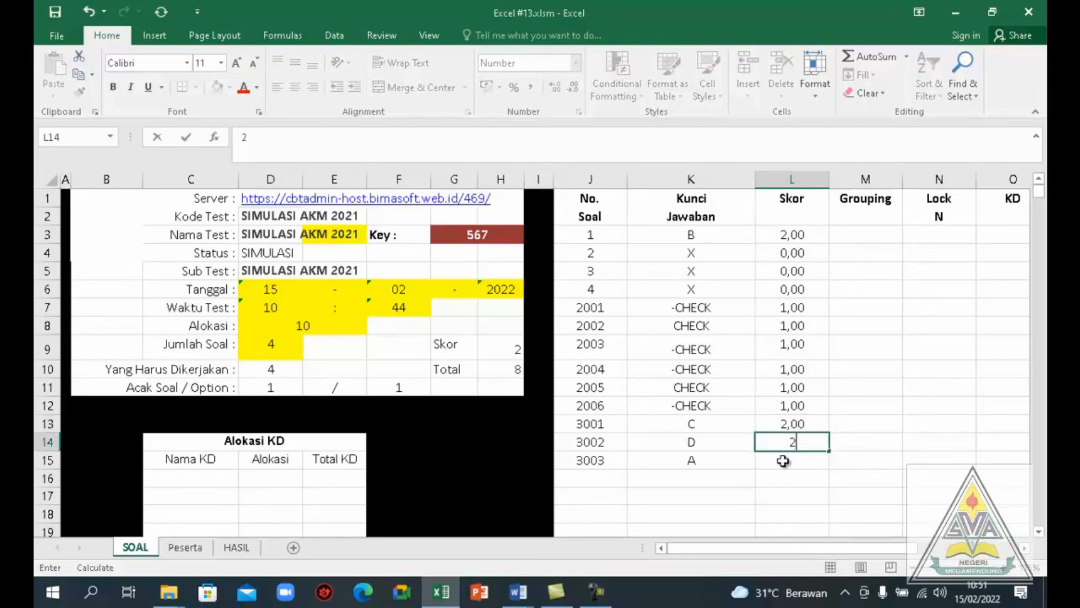
{"action": "key", "text": "Return"}
{"action": "type", "text": "2"}
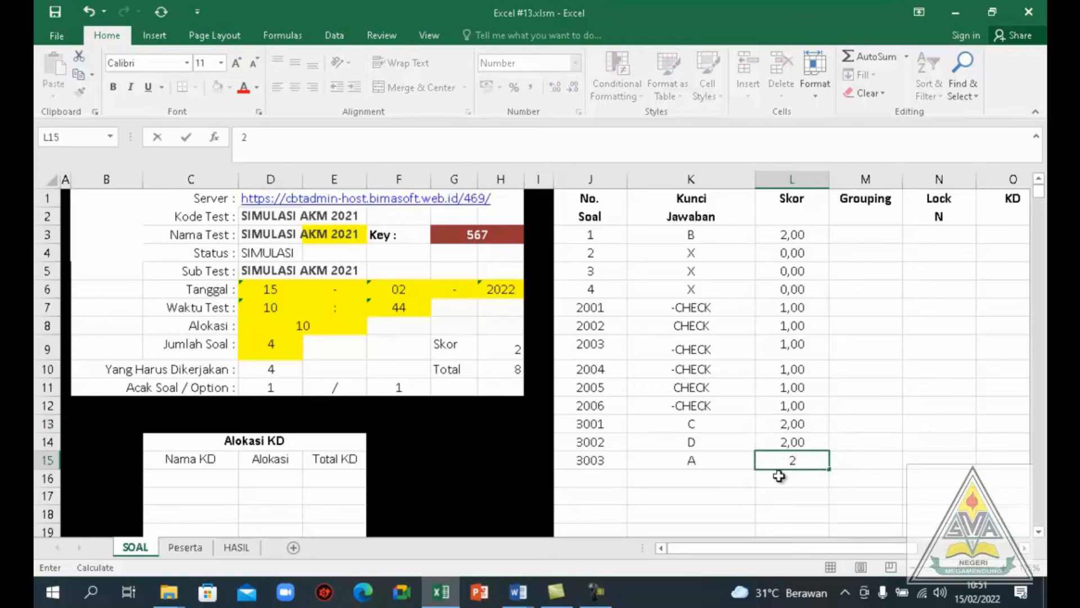
{"action": "key", "text": "Return"}
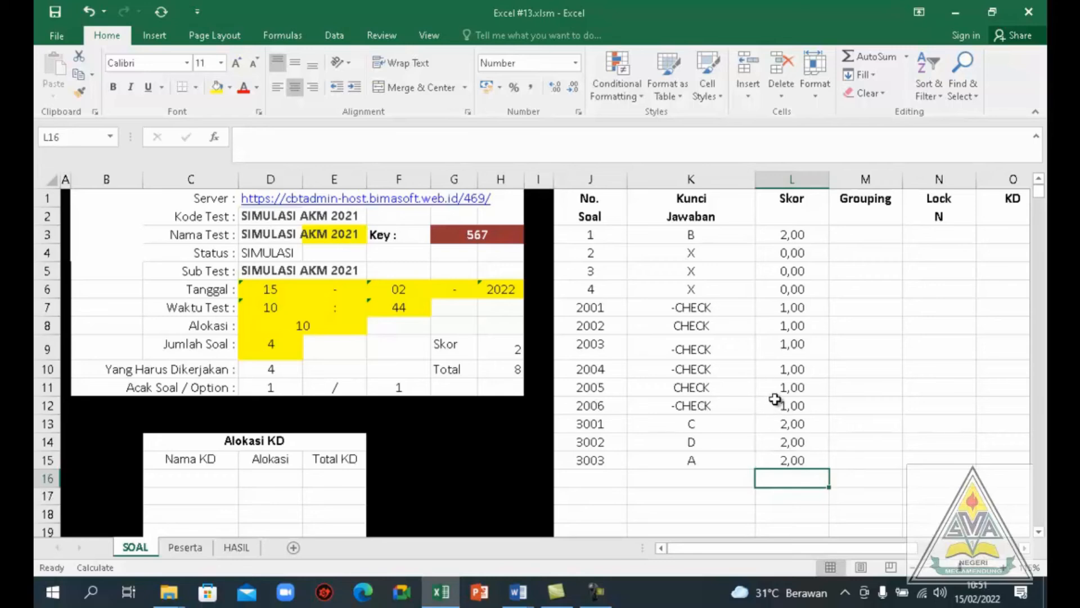
Consult the short-answer question in Template Word.docm, then enter item number 4001 in J16 and answer key SUKARNO in K16
{"action": "left_click", "coordinate": [596, 478]}
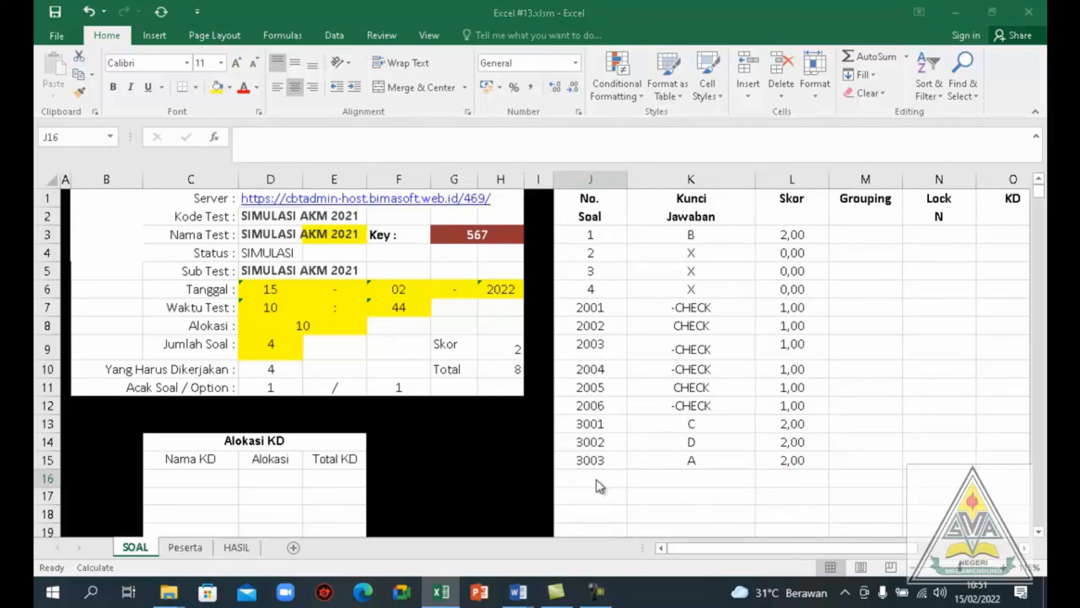
{"action": "key", "text": "alt+Tab"}
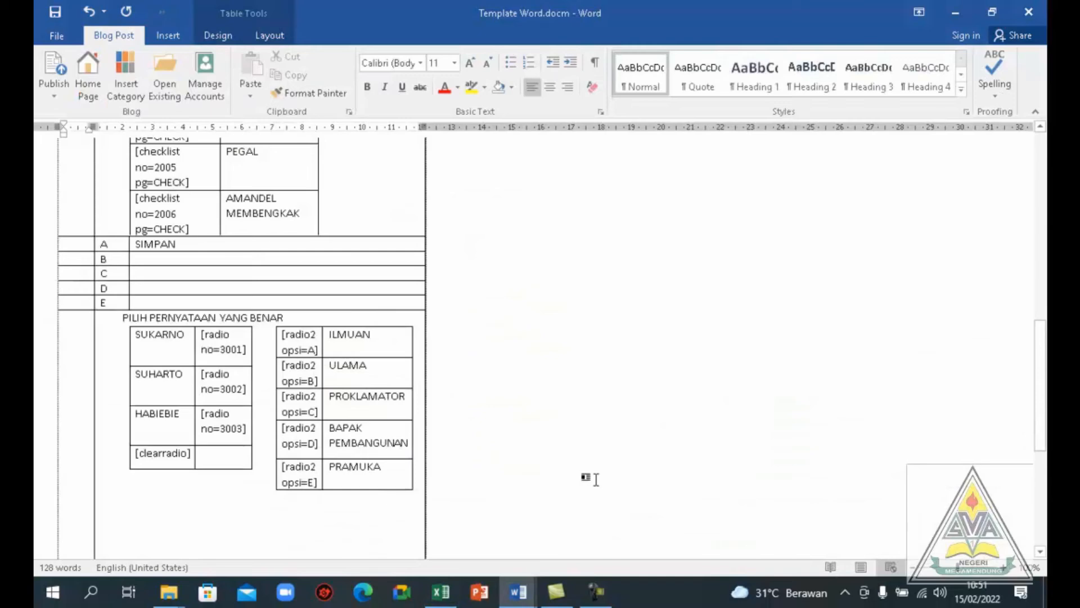
{"action": "left_click_drag", "start_coordinate": [1042, 349], "coordinate": [1038, 418]}
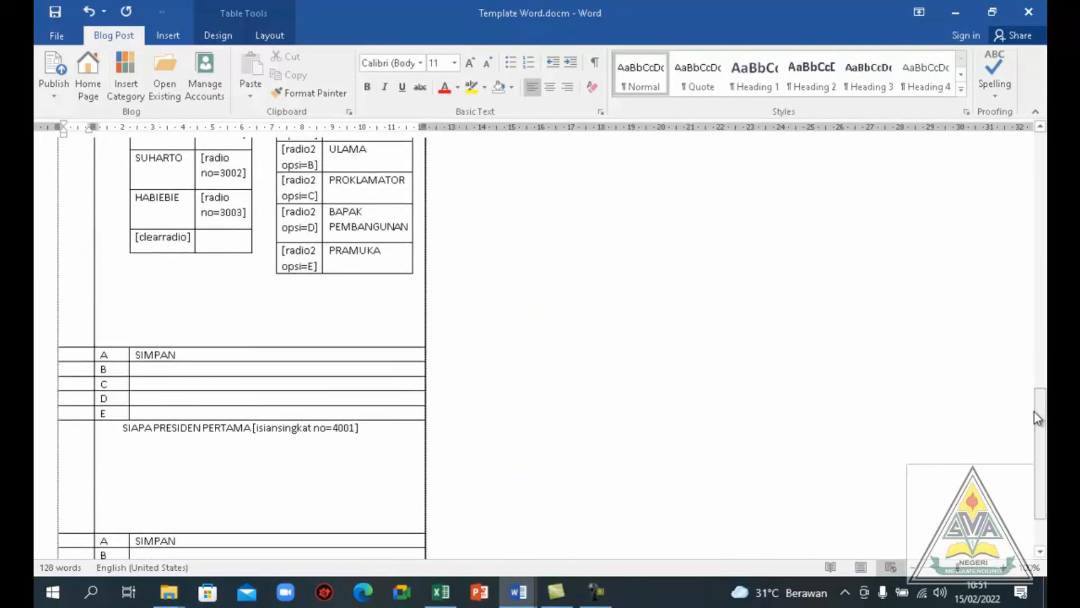
{"action": "scroll", "coordinate": [1034, 415], "scroll_direction": "down", "scroll_amount": 1}
{"action": "key", "text": "alt+Tab"}
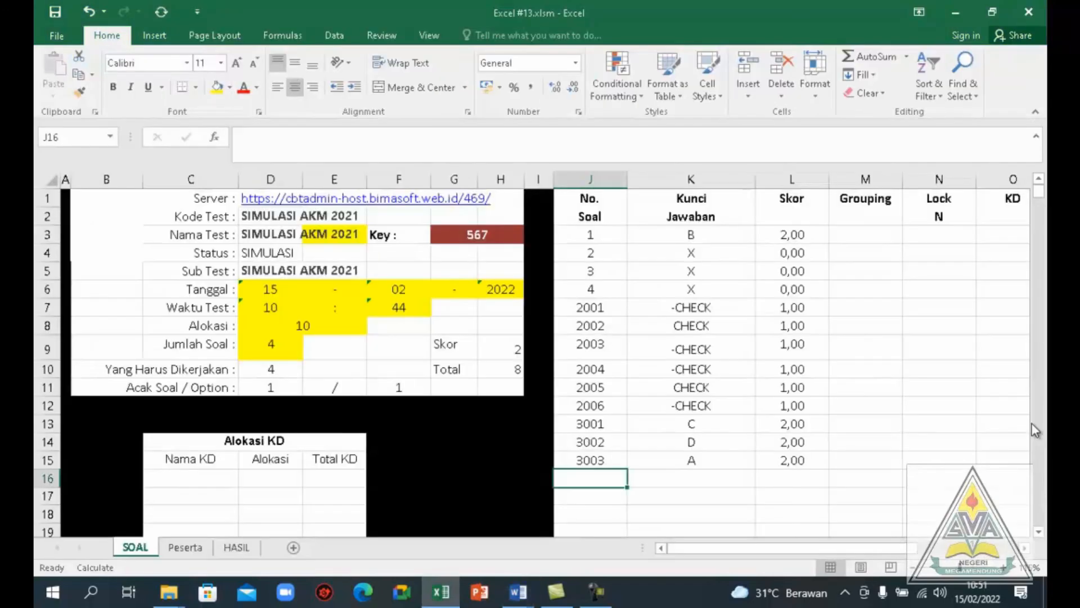
{"action": "type", "text": "4001"}
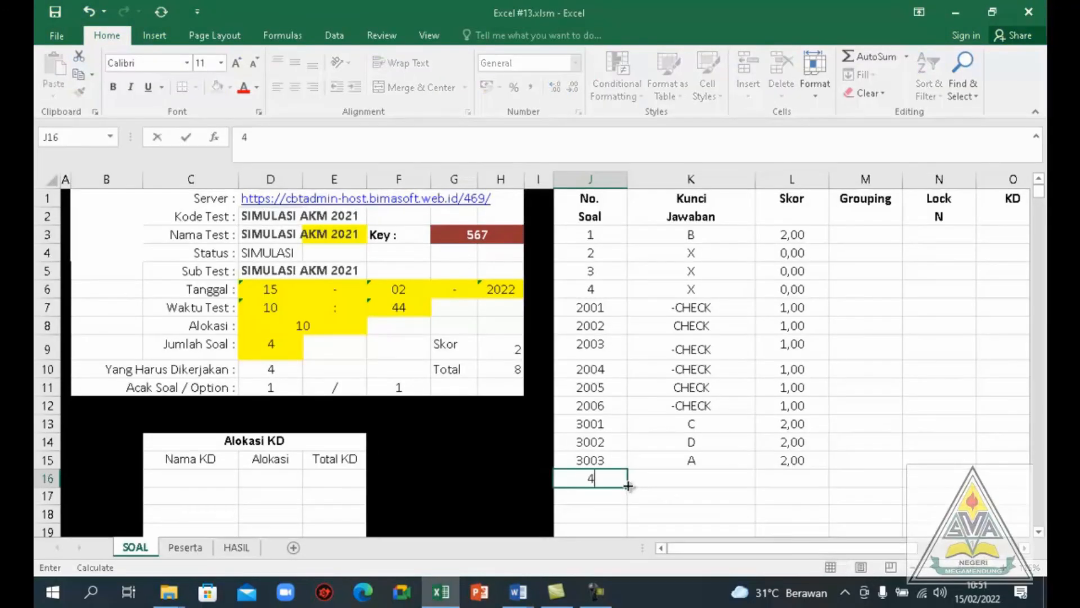
{"action": "left_click", "coordinate": [667, 477]}
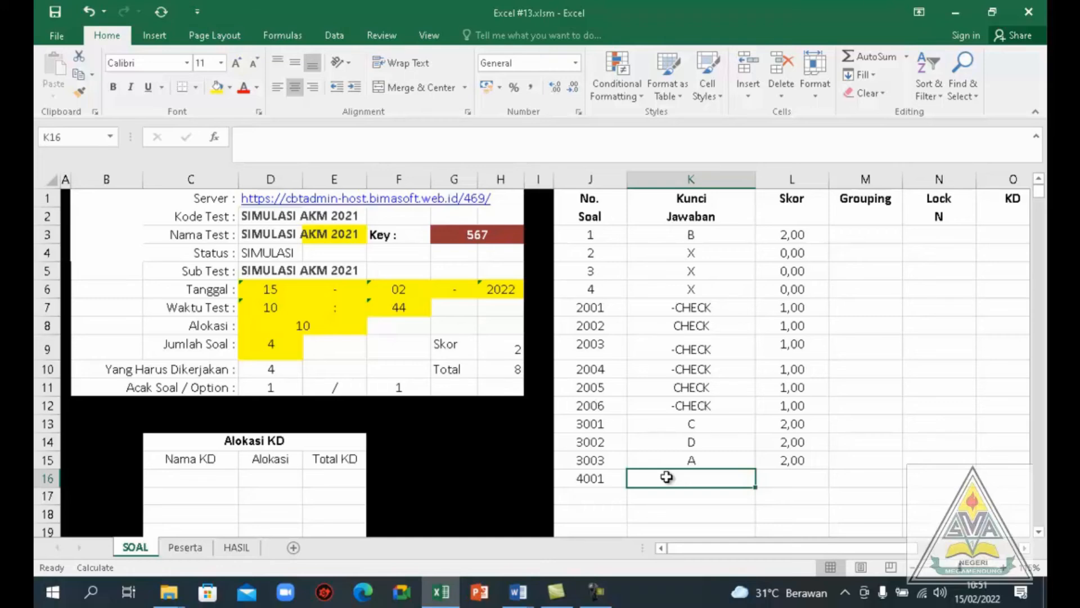
{"action": "type", "text": "SUK"}
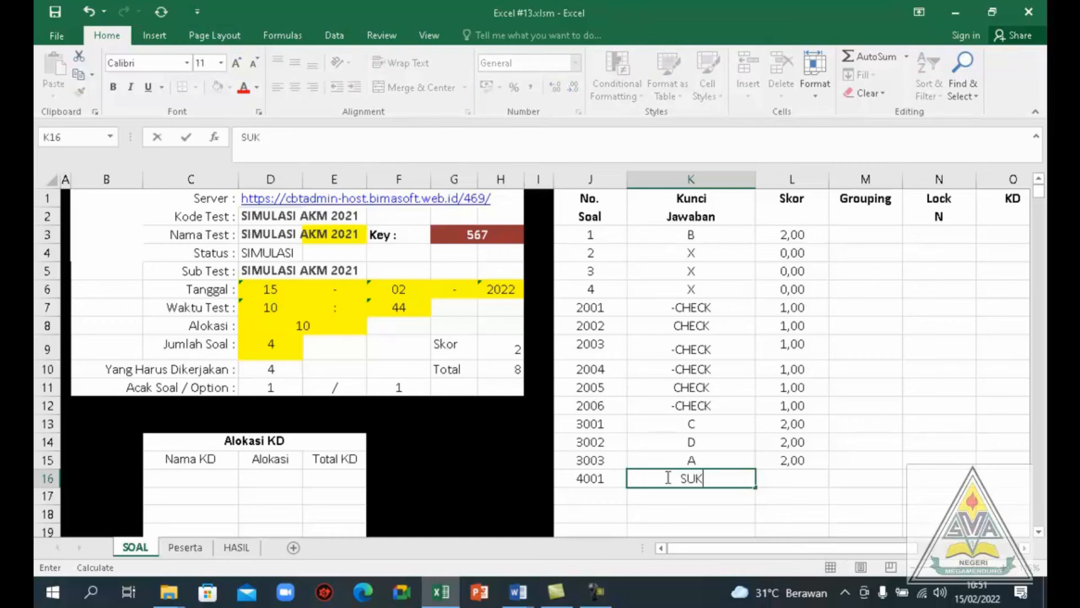
{"action": "type", "text": "ARNO"}
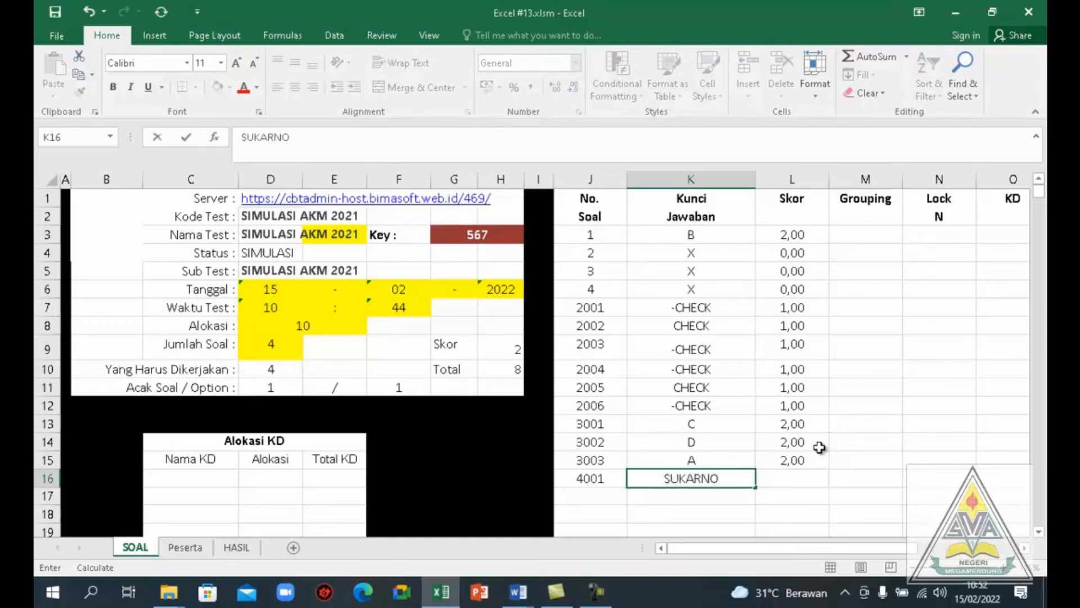
Enter a score of 2 for item 4001 in L16 and save the test on the SOAL sheet
{"action": "left_click", "coordinate": [785, 479]}
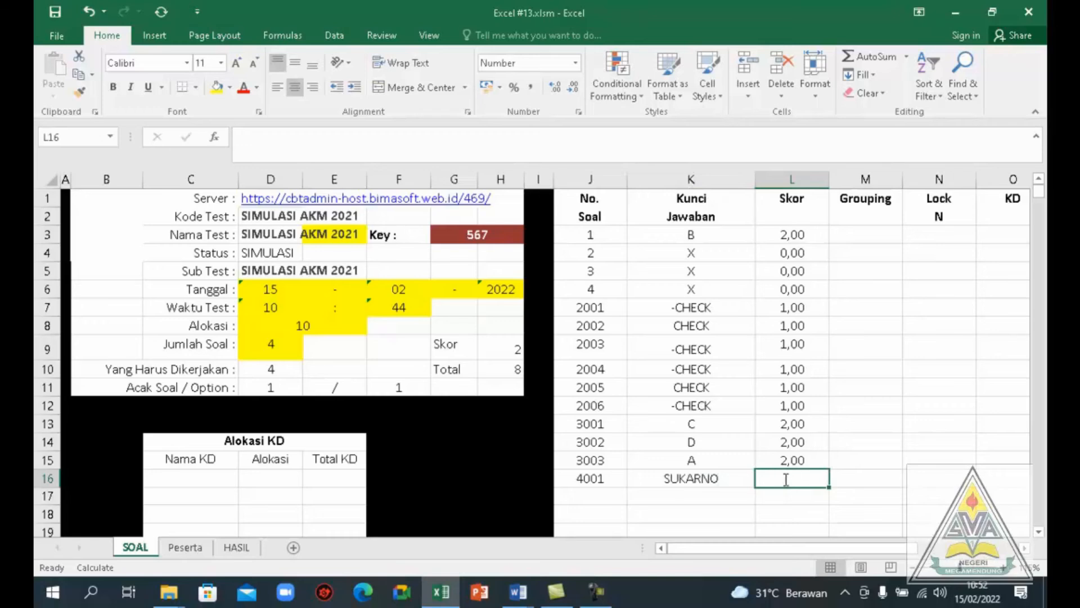
{"action": "type", "text": "2"}
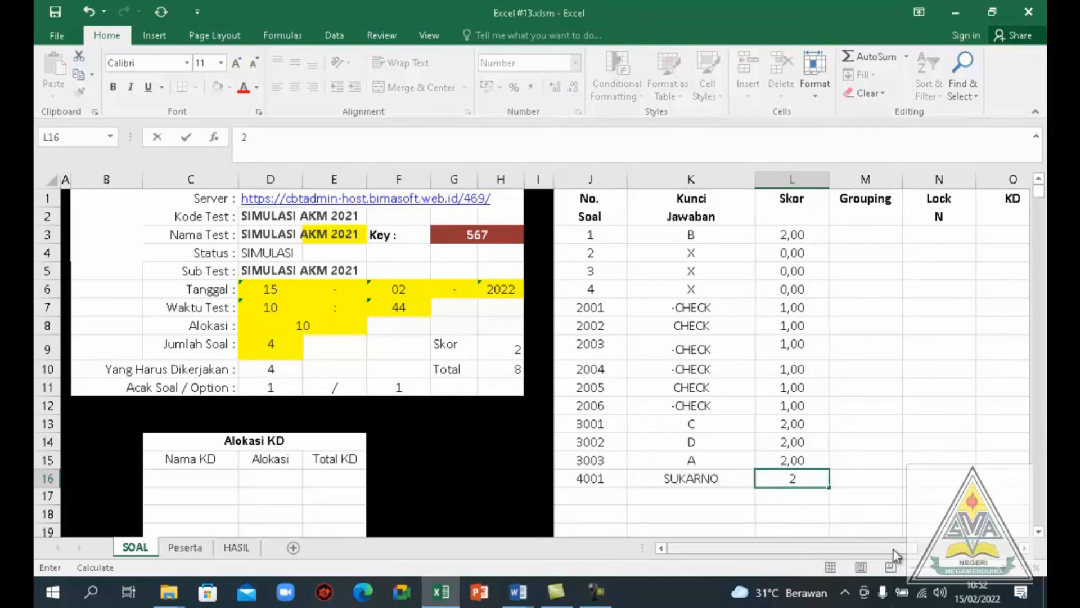
{"action": "left_click_drag", "start_coordinate": [893, 549], "coordinate": [964, 550]}
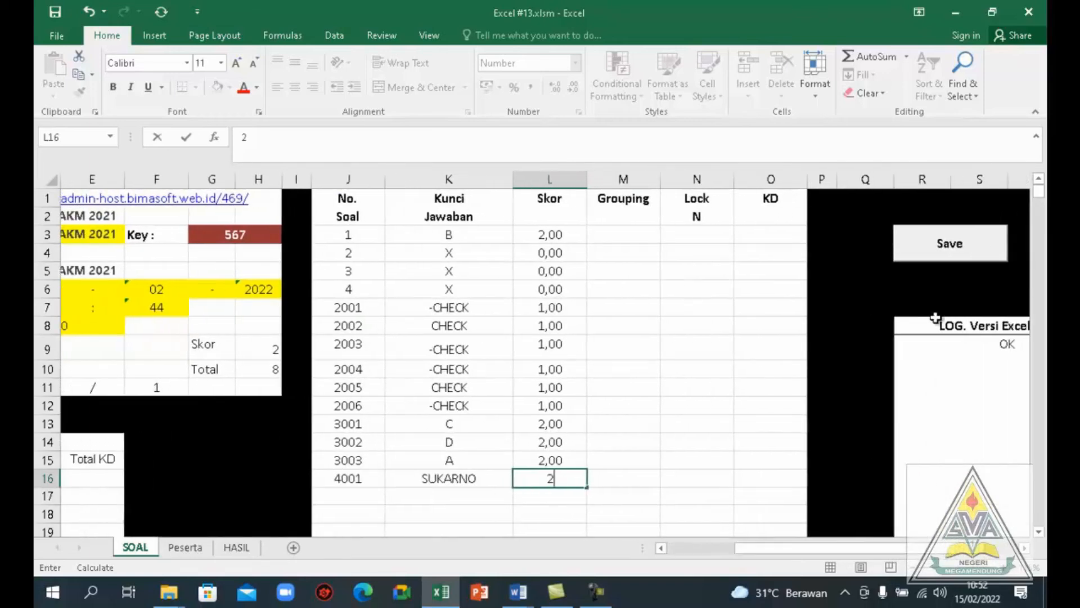
{"action": "left_click", "coordinate": [931, 252]}
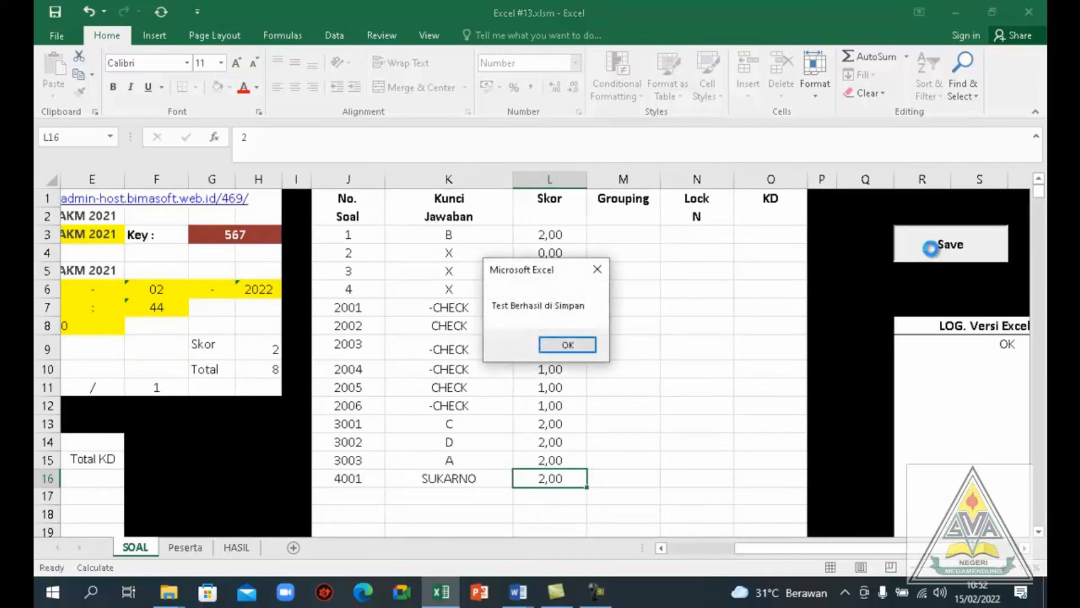
{"action": "left_click", "coordinate": [590, 346]}
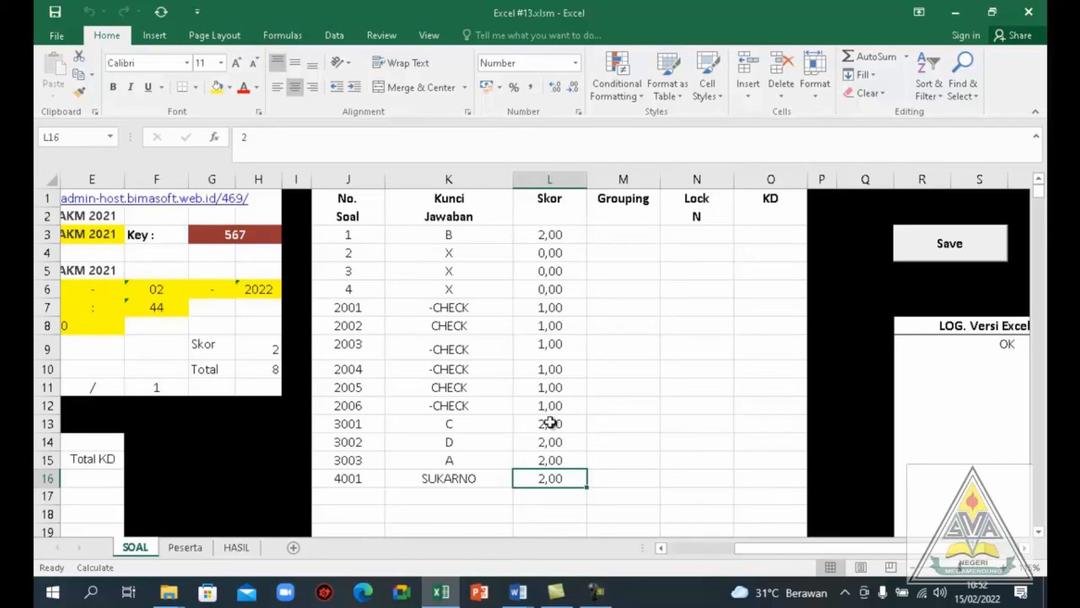
Save the participant data on the Peserta sheet and bring that sheet up again to review the participant's login details
{"action": "left_click", "coordinate": [185, 547]}
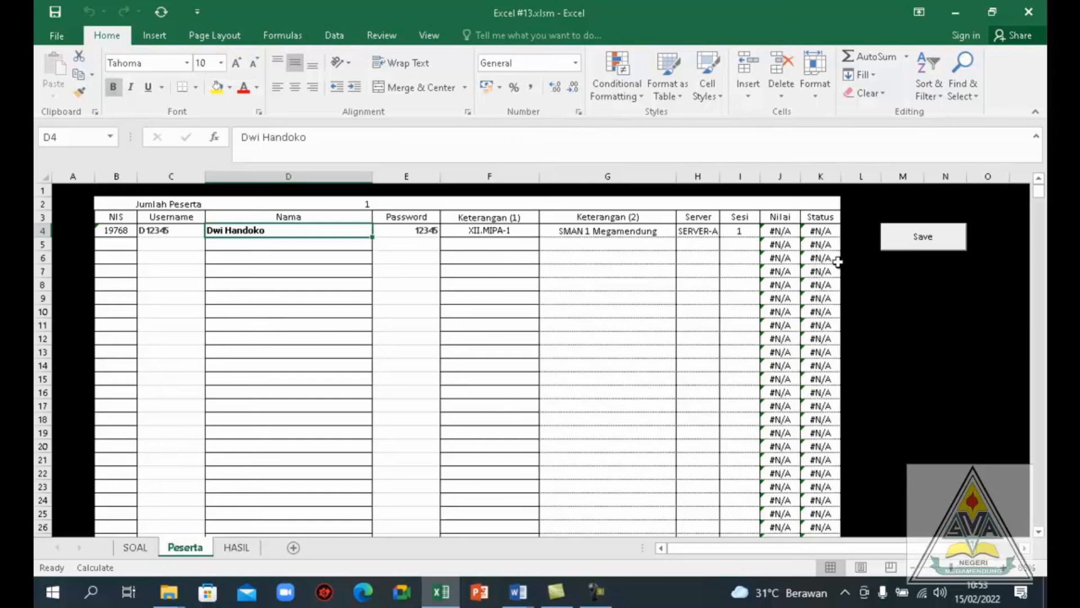
{"action": "left_click", "coordinate": [917, 242]}
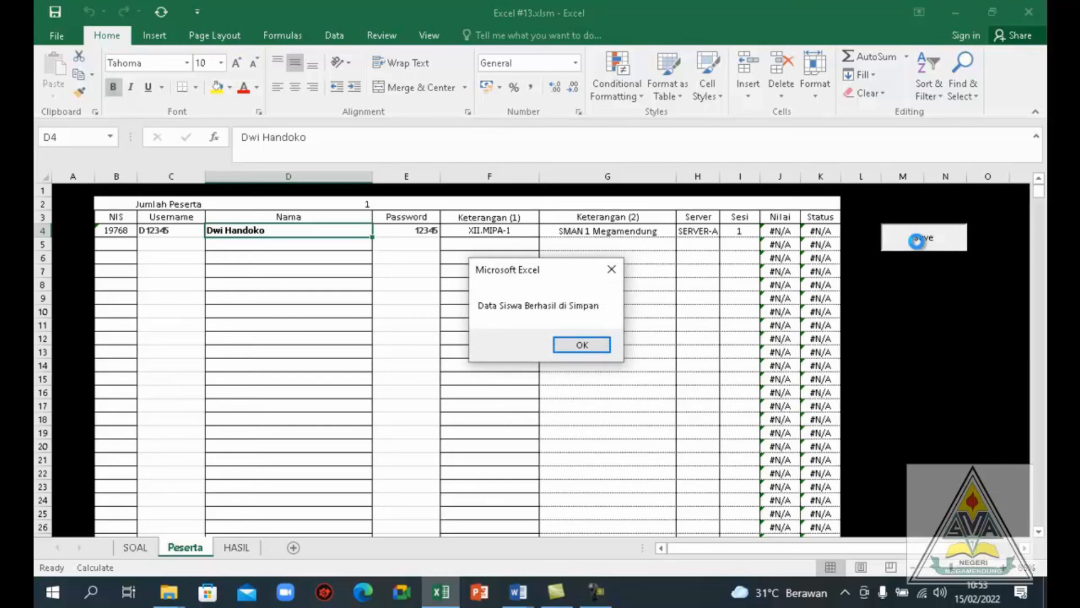
{"action": "left_click", "coordinate": [600, 342]}
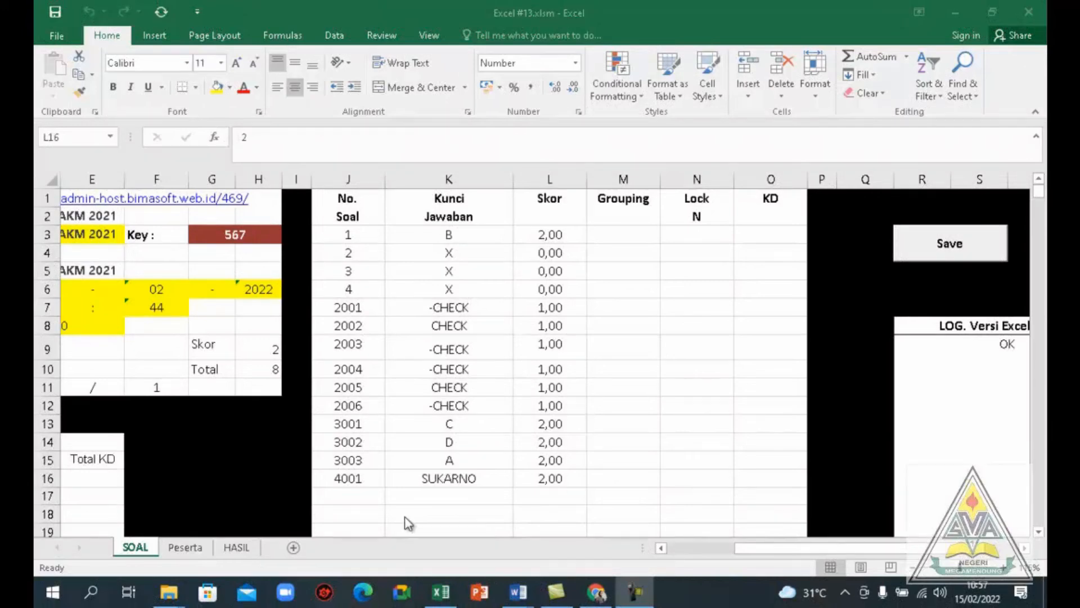
{"action": "left_click", "coordinate": [180, 549]}
{"action": "left_click", "coordinate": [180, 549]}
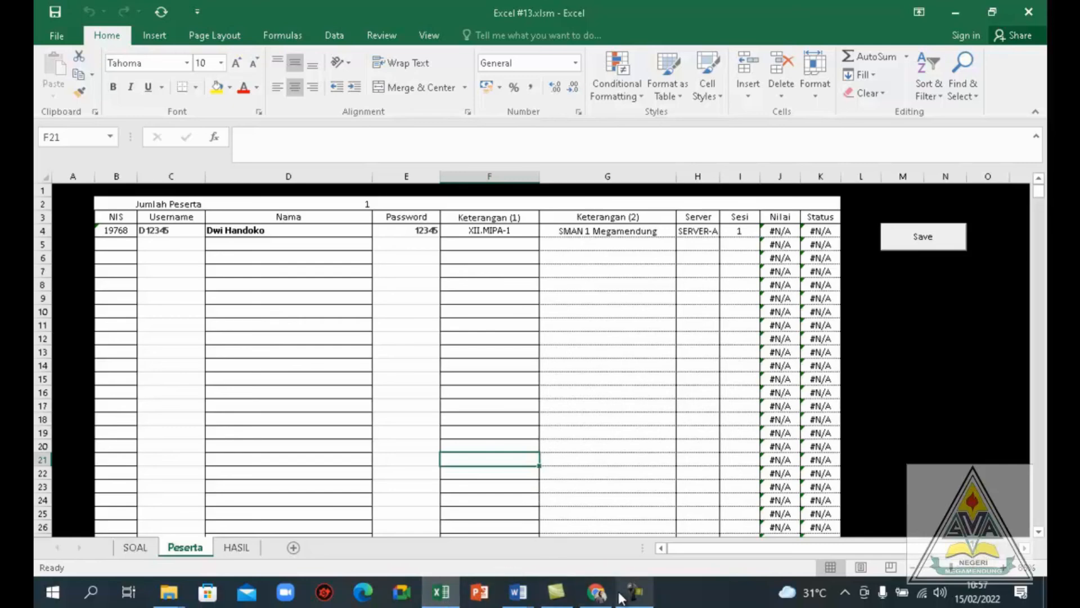
Switch to Chrome and open the exam site cbtsman1megamendung.sch.id in the new tab
{"action": "left_click", "coordinate": [596, 592]}
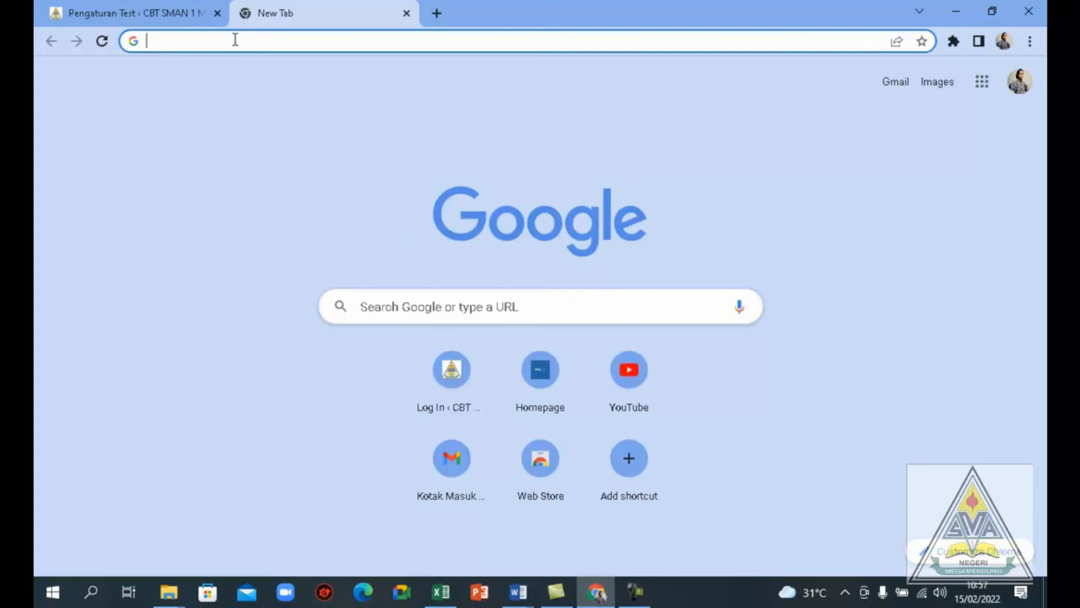
{"action": "type", "text": "cb"}
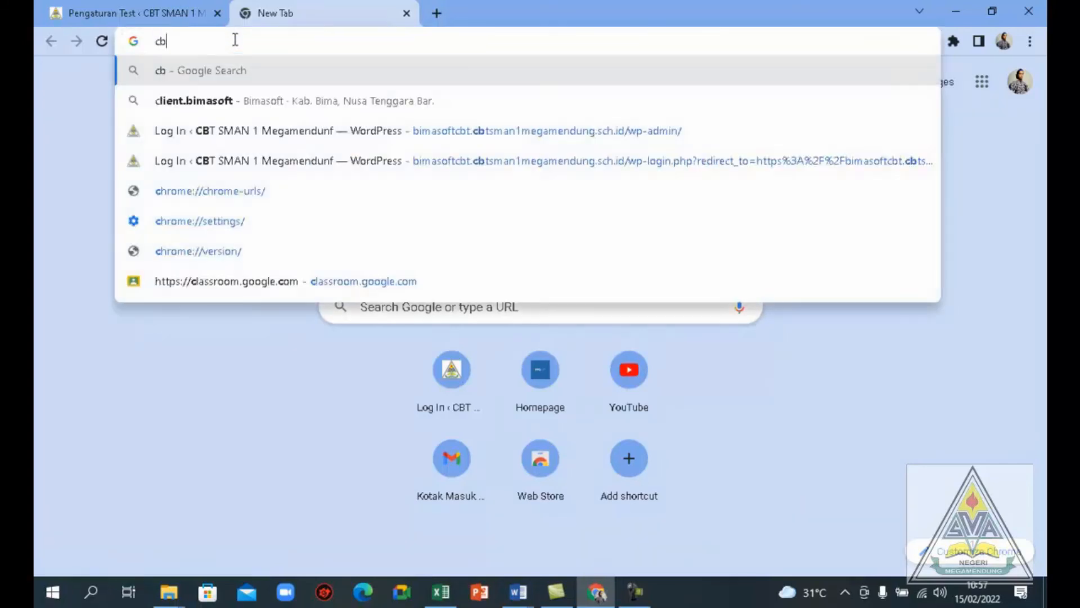
{"action": "type", "text": "tsm"}
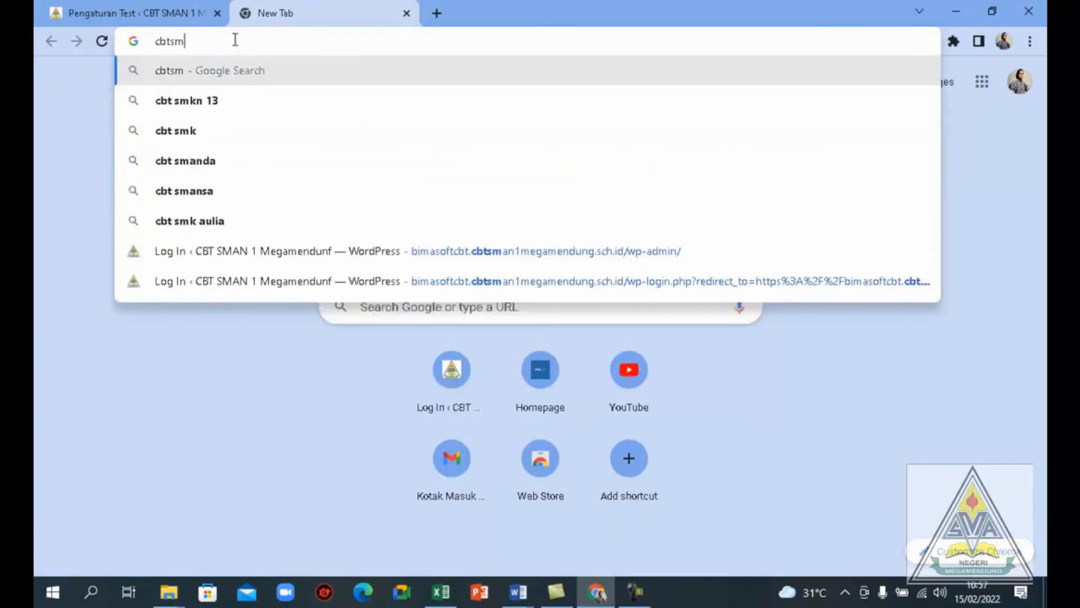
{"action": "type", "text": "an1me"}
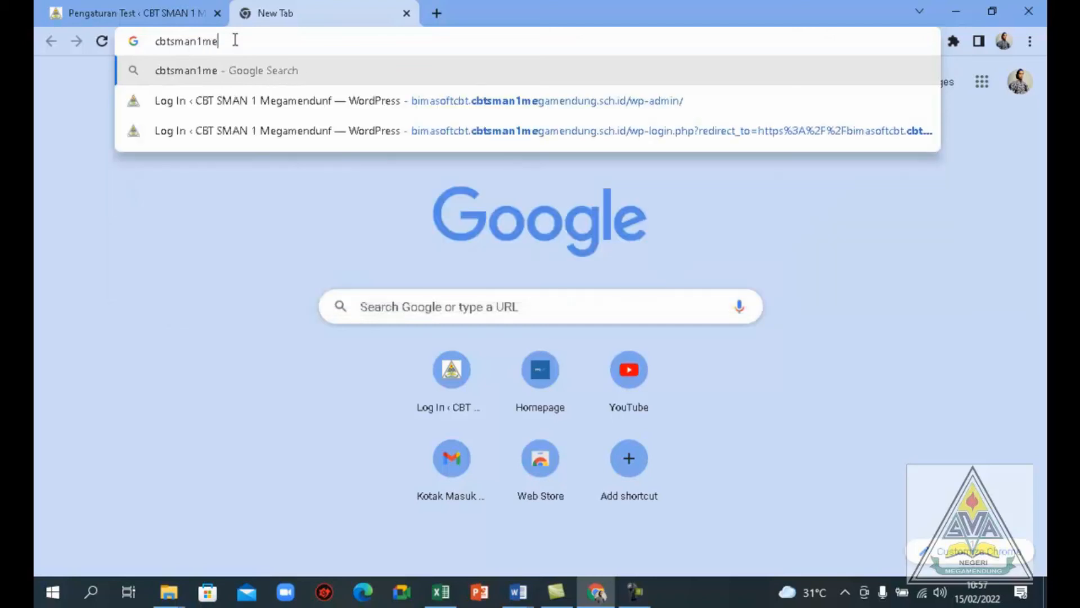
{"action": "type", "text": "gamendung"}
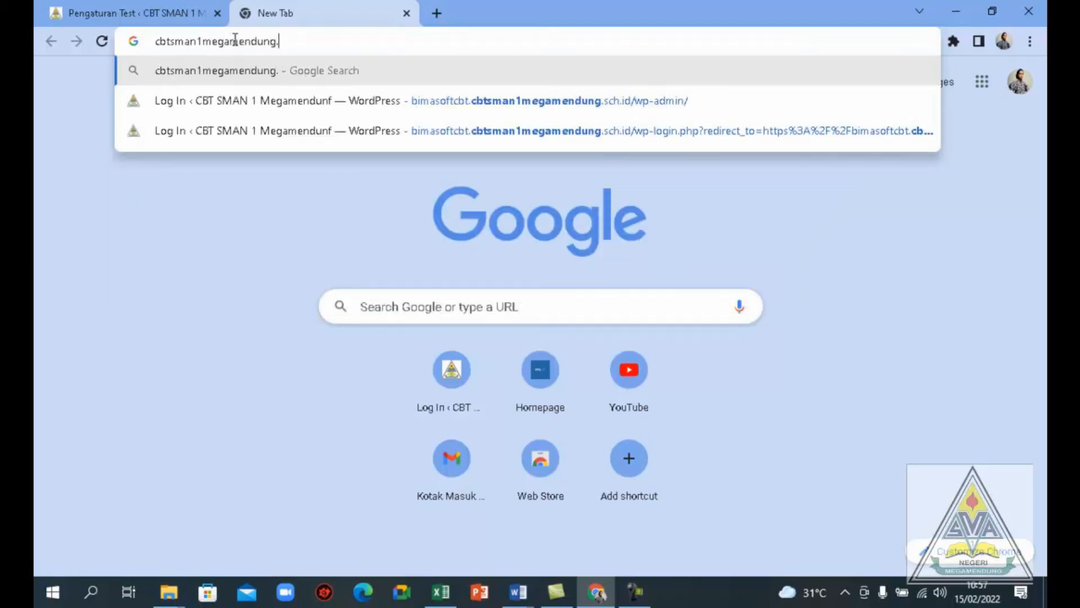
{"action": "type", "text": ".sch.id"}
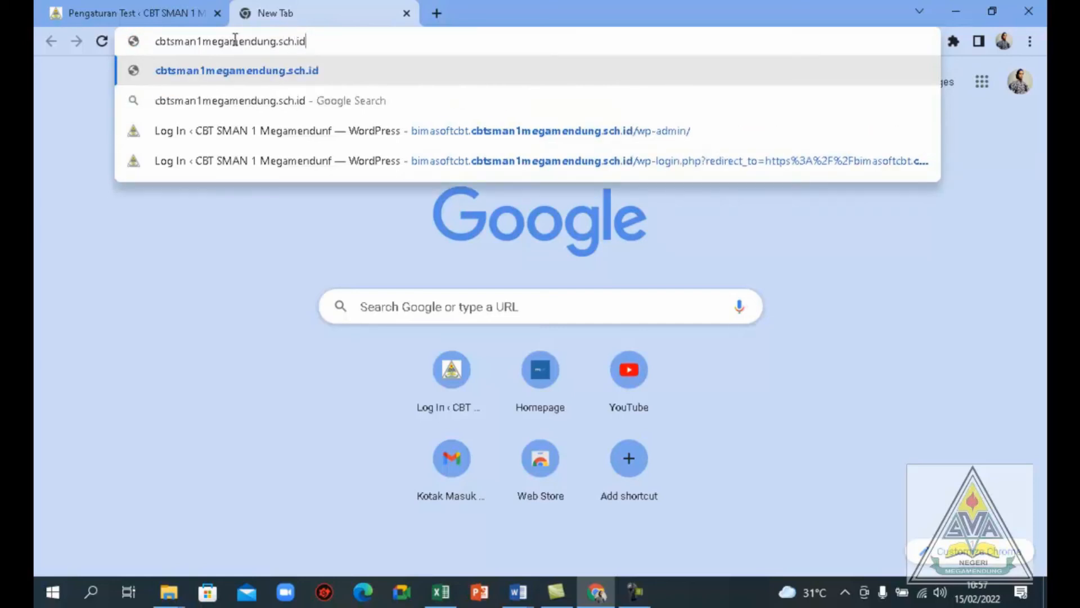
{"action": "key", "text": "Return"}
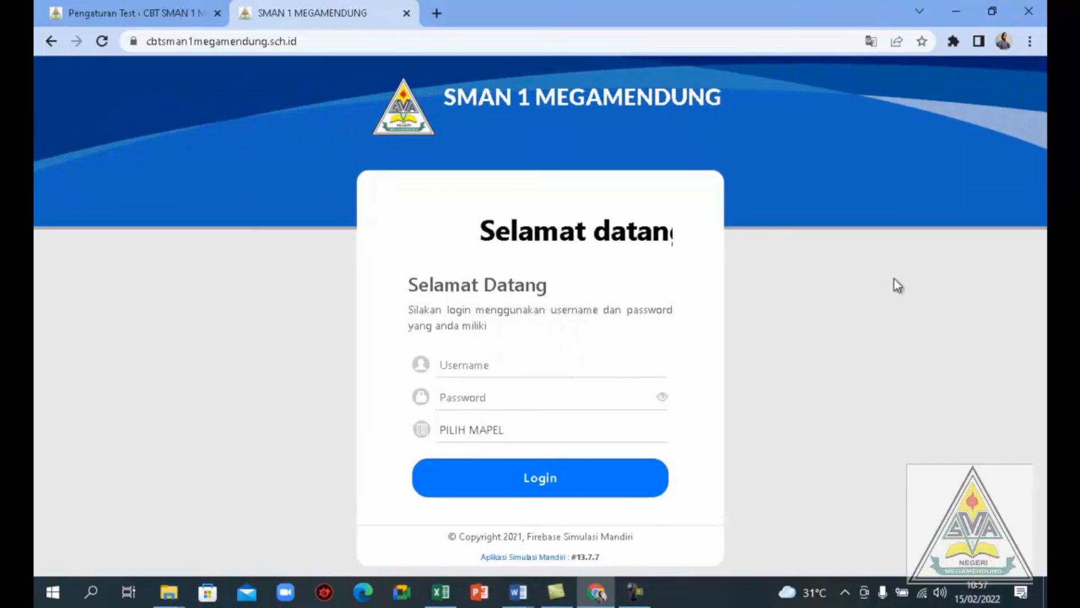
Log in with the participant's username and password, selecting SIMULASI AKM 2021 as the subject
{"action": "left_click", "coordinate": [473, 365]}
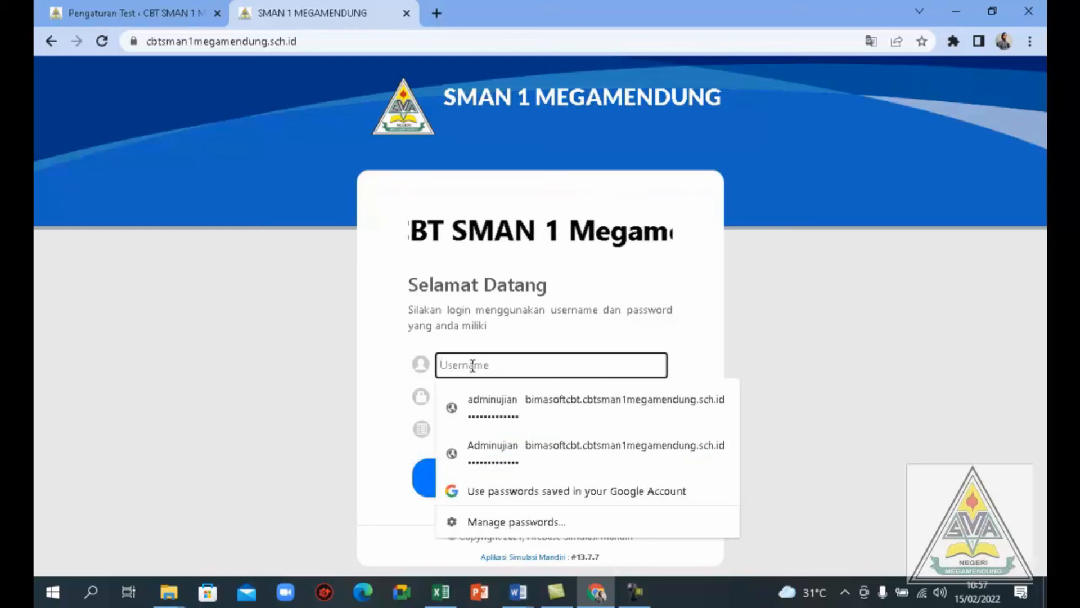
{"action": "type", "text": "D12345"}
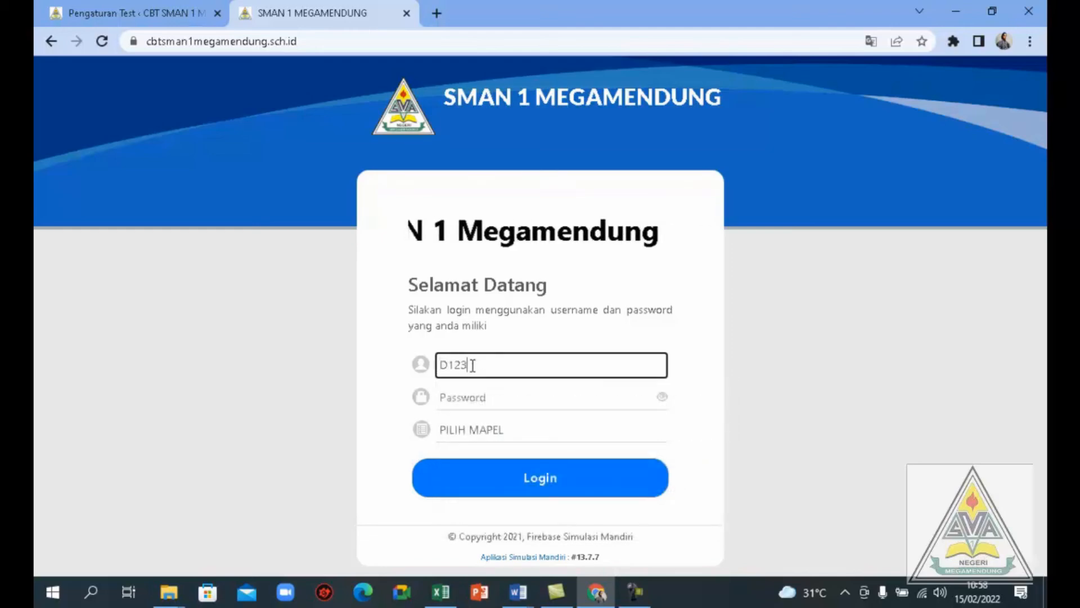
{"action": "left_click", "coordinate": [468, 398]}
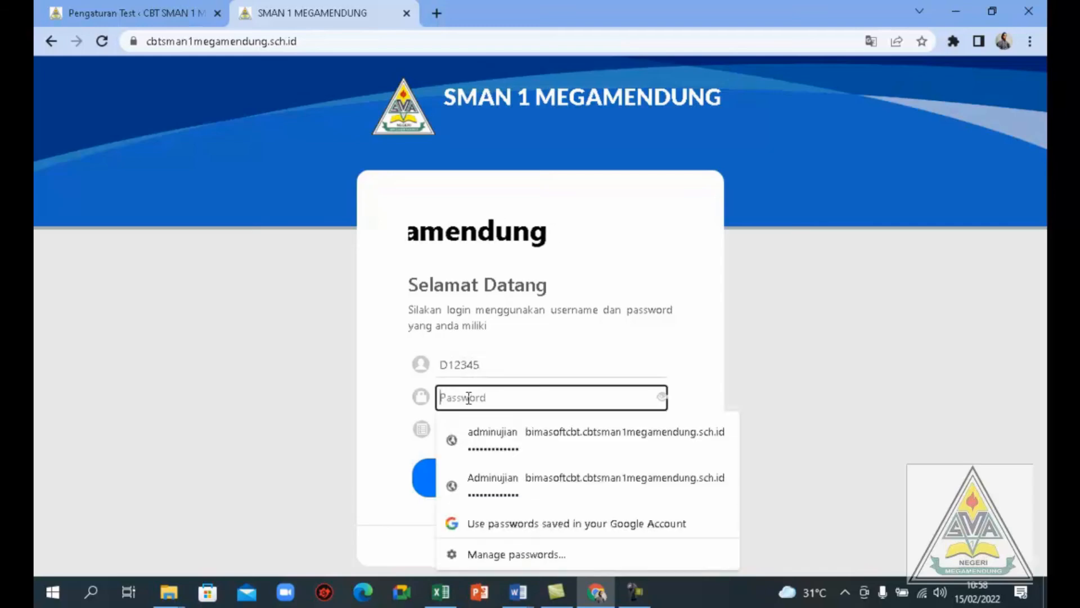
{"action": "type", "text": "1234"}
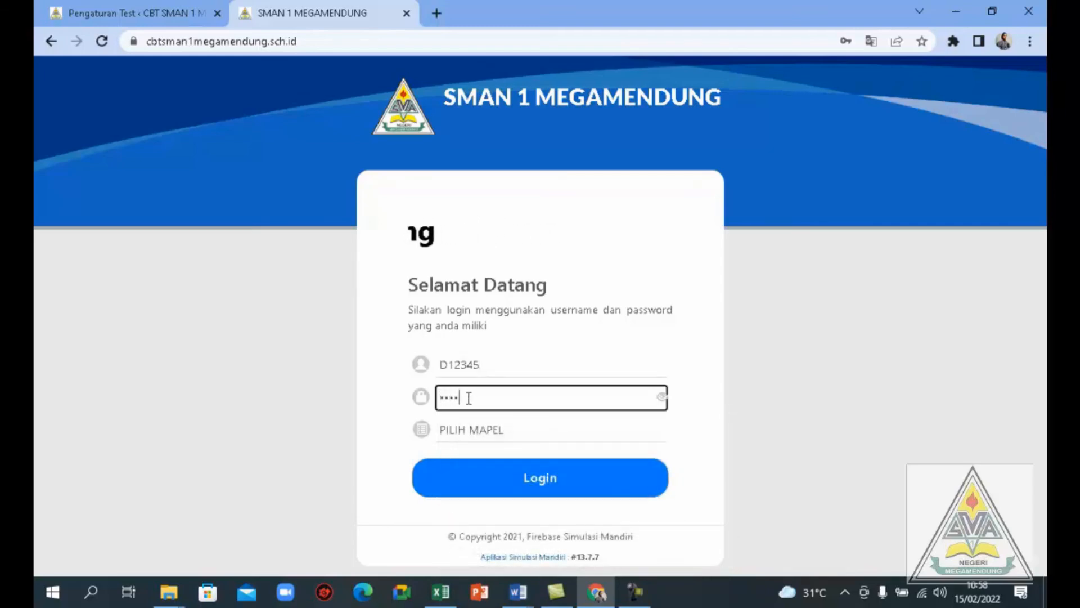
{"action": "type", "text": "5"}
{"action": "left_click", "coordinate": [462, 425]}
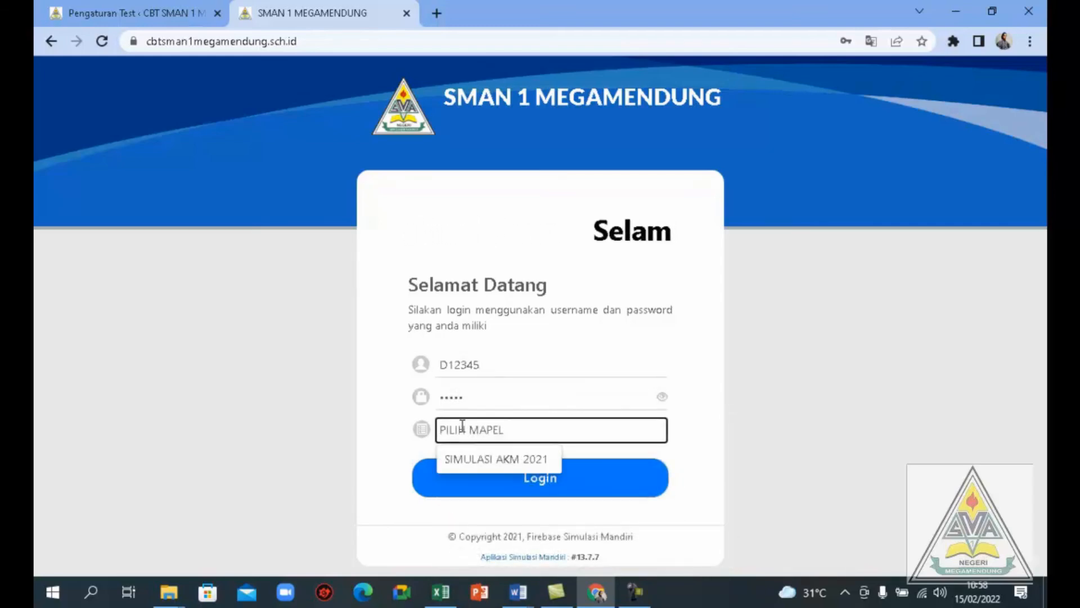
{"action": "left_click", "coordinate": [470, 463]}
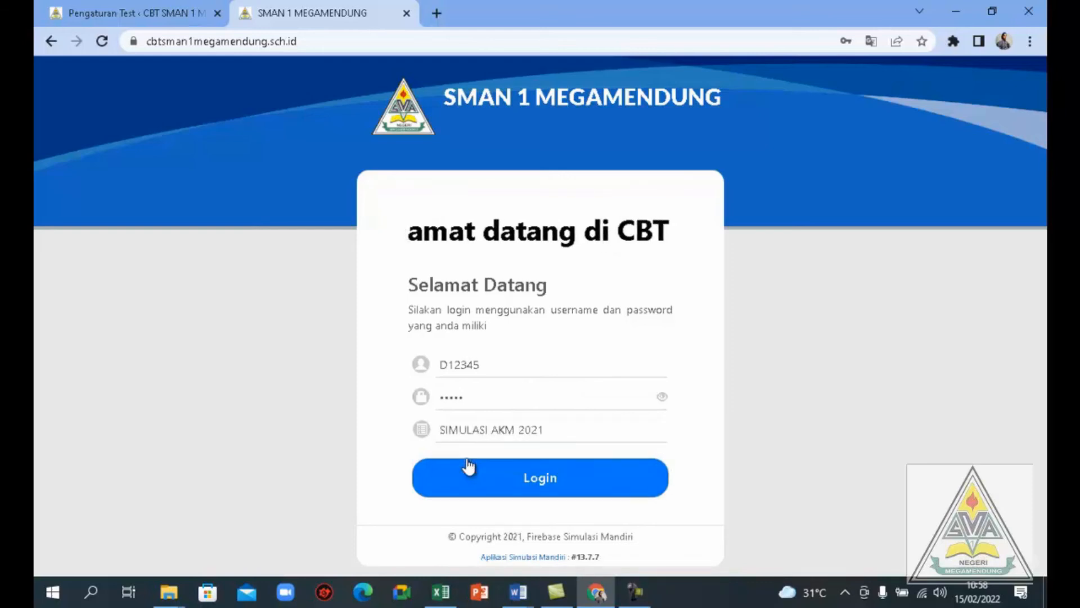
{"action": "left_click", "coordinate": [538, 482]}
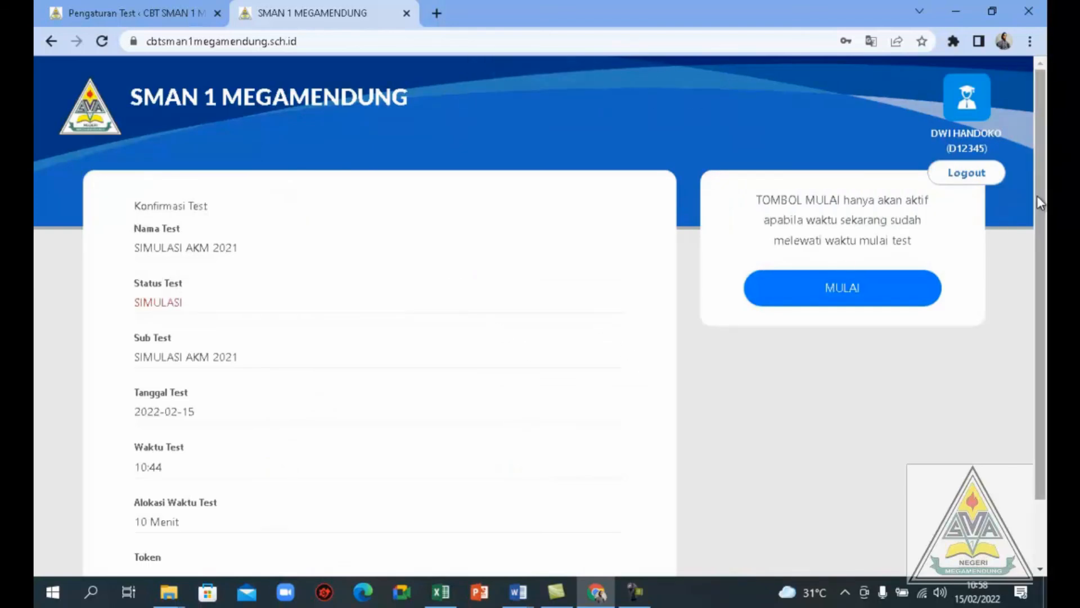
Review the test confirmation details and start the SIMULASI AKM 2021 test without entering a token
{"action": "left_click_drag", "start_coordinate": [1041, 203], "coordinate": [1038, 304]}
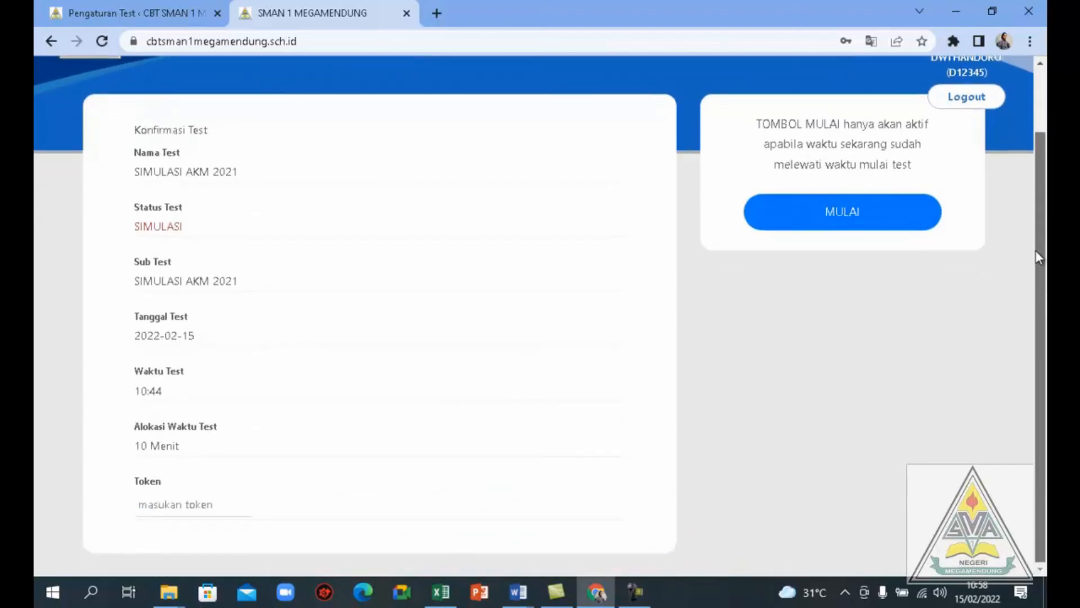
{"action": "left_click_drag", "start_coordinate": [1035, 251], "coordinate": [1038, 239]}
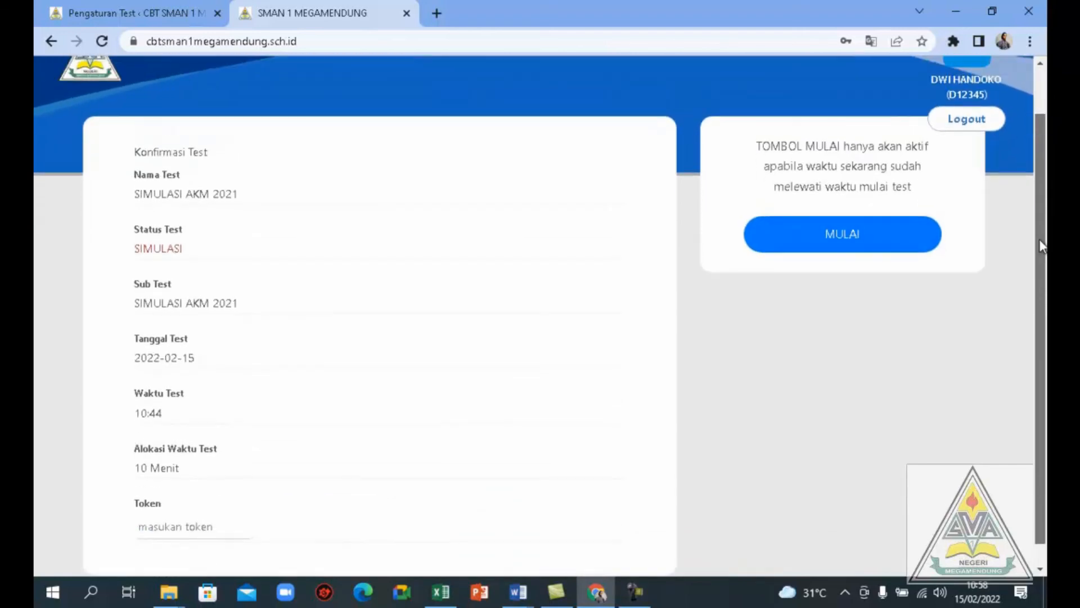
{"action": "left_click", "coordinate": [841, 250]}
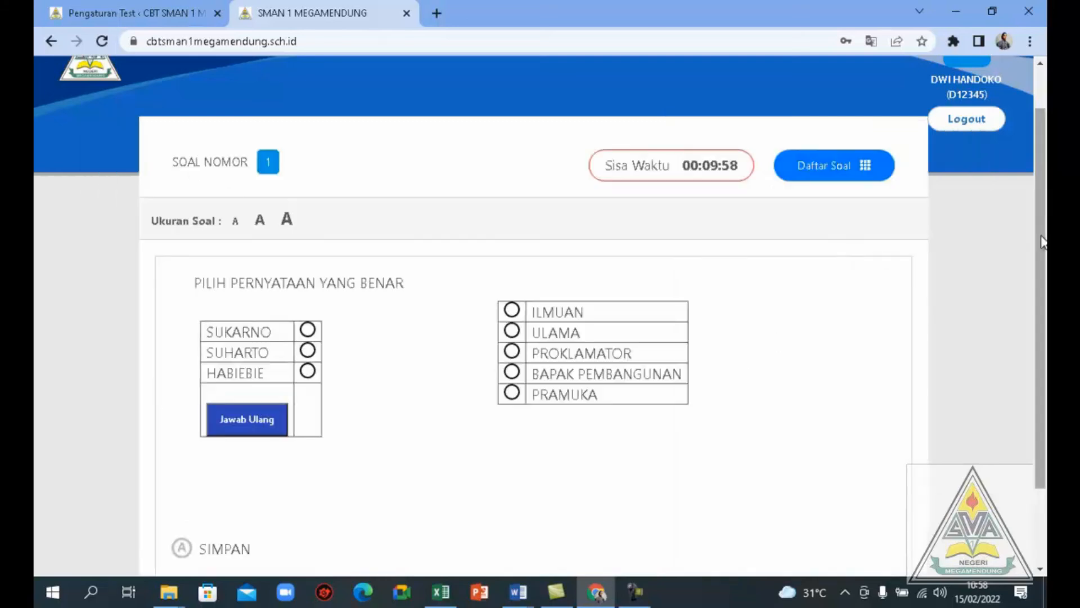
Try matching SUKARNO to PROKLAMATOR and SUHARTO to ILMUAN in question 1, and reset the answers
{"action": "left_click_drag", "start_coordinate": [1042, 242], "coordinate": [1046, 293]}
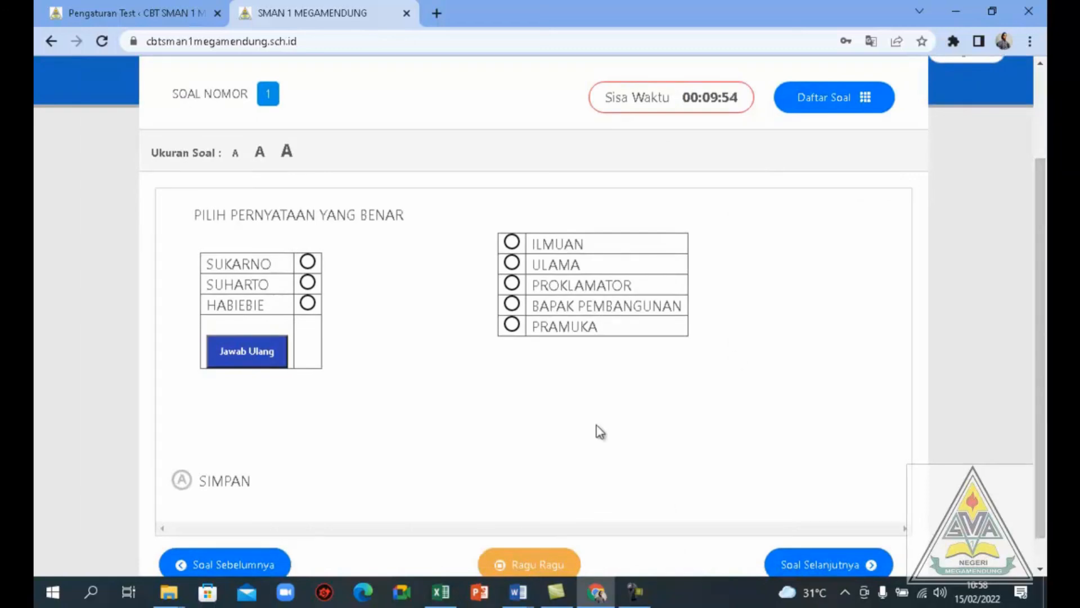
{"action": "left_click", "coordinate": [308, 263]}
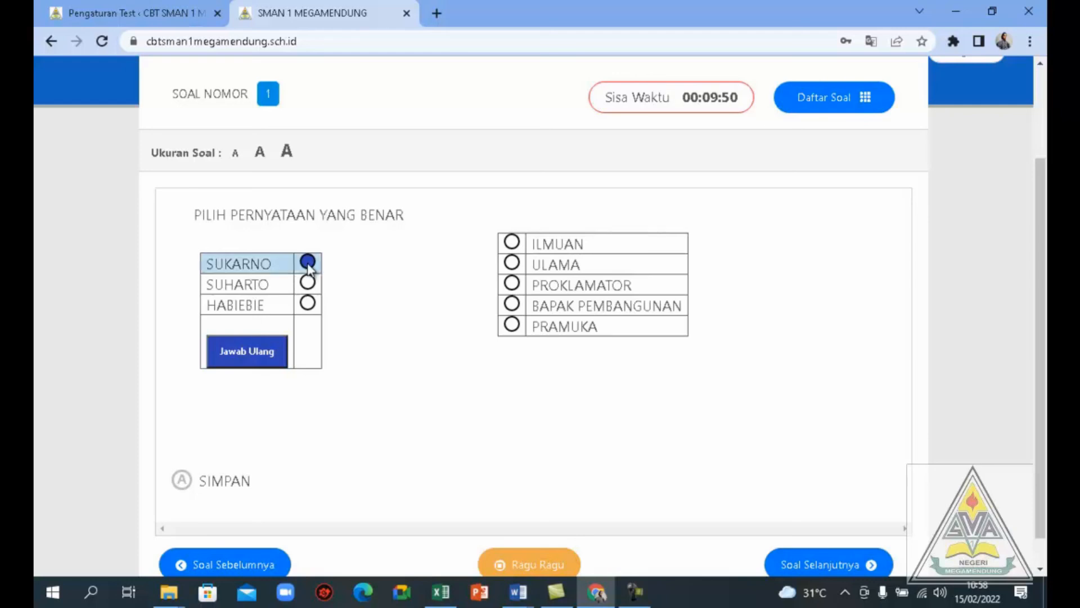
{"action": "left_click", "coordinate": [513, 285]}
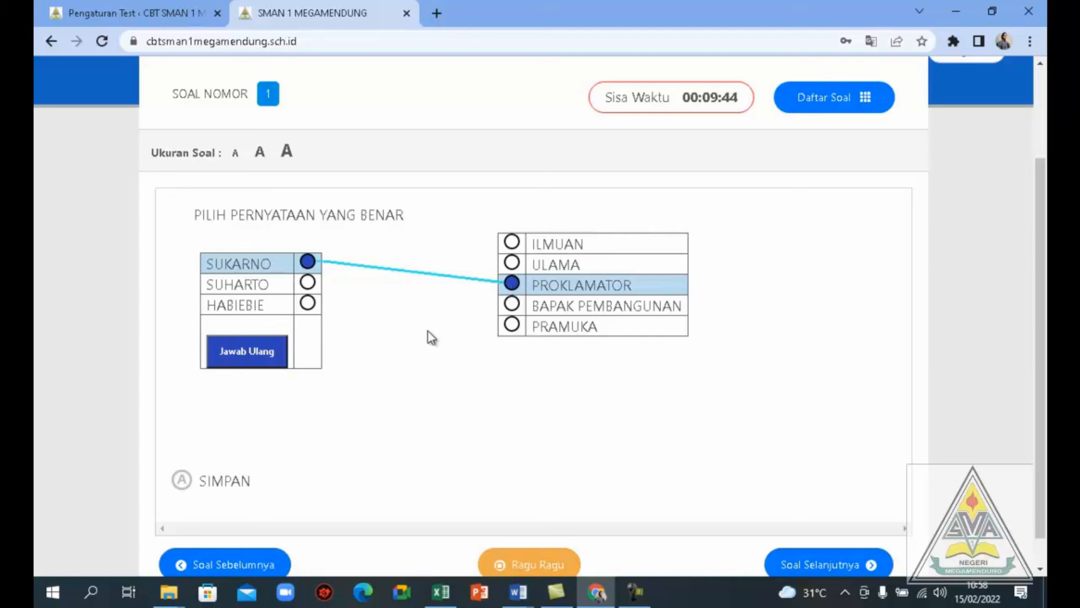
{"action": "left_click", "coordinate": [309, 286]}
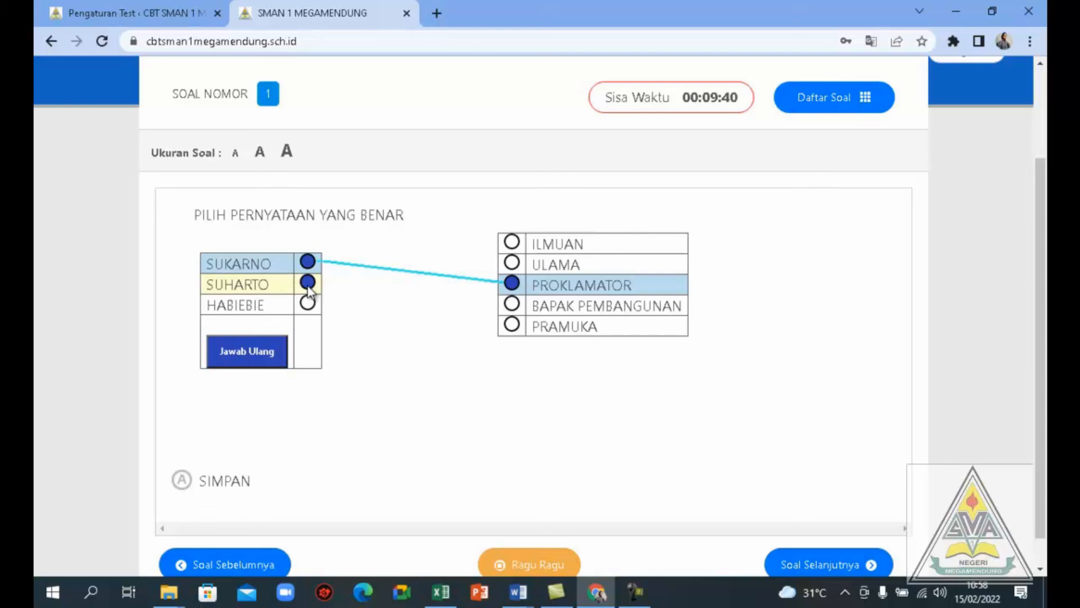
{"action": "left_click", "coordinate": [513, 248]}
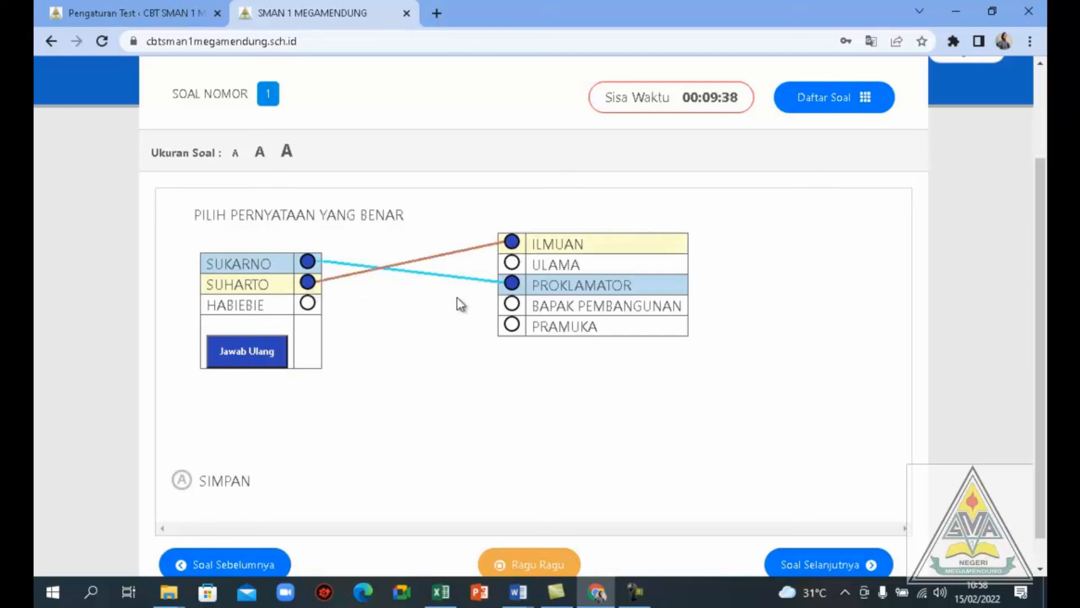
{"action": "left_click", "coordinate": [244, 363]}
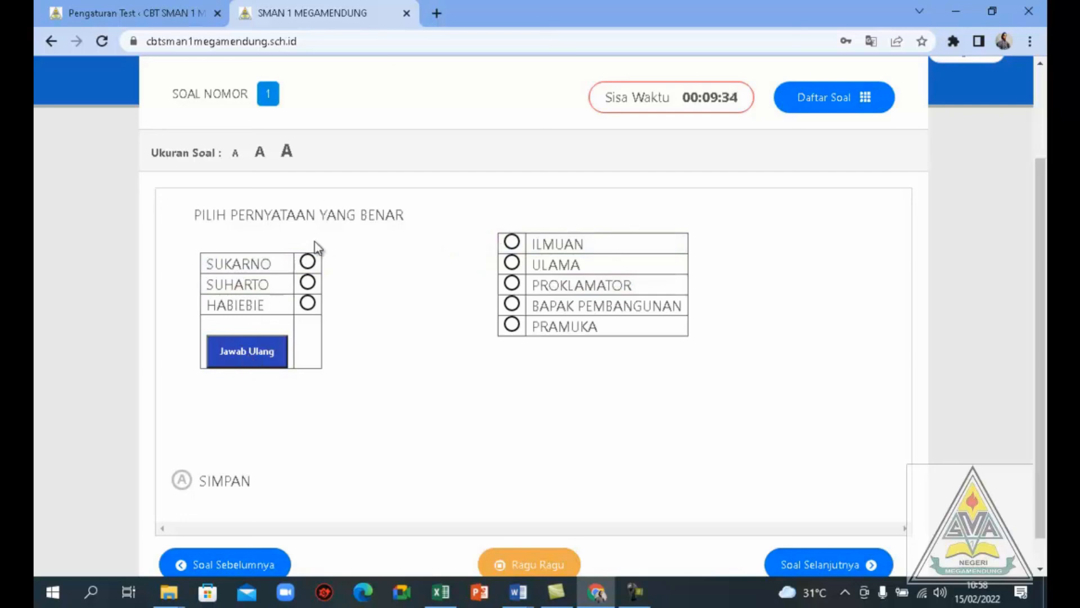
In question 1, match SUKARNO to PROKLAMATOR, SUHARTO to BAPAK PEMBANGUNAN and HABIEBIE to ILMUAN, save the answer and check the question list
{"action": "left_click", "coordinate": [307, 266]}
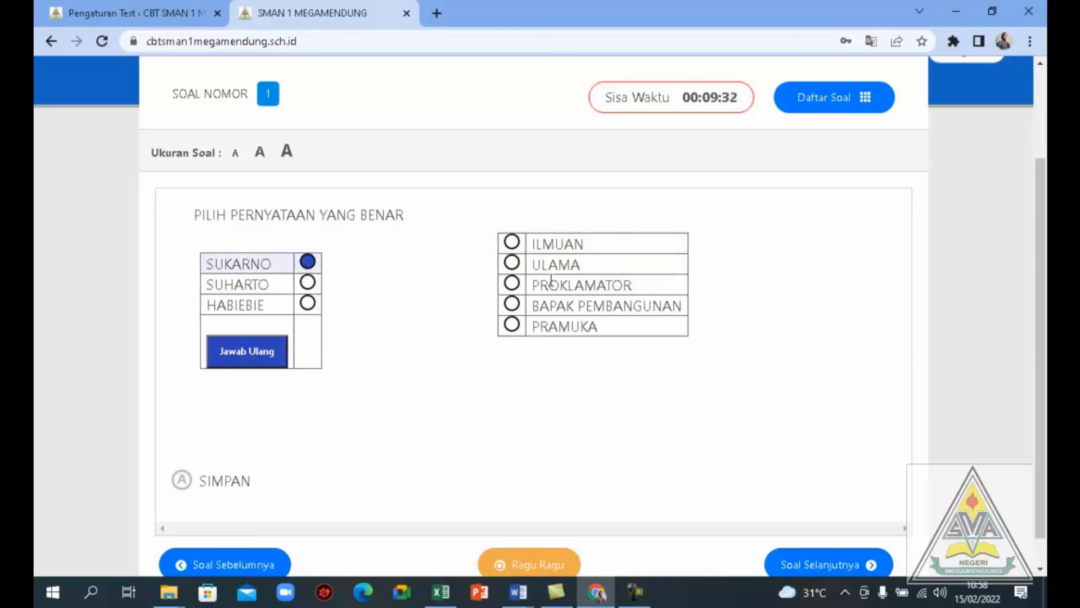
{"action": "left_click", "coordinate": [512, 284]}
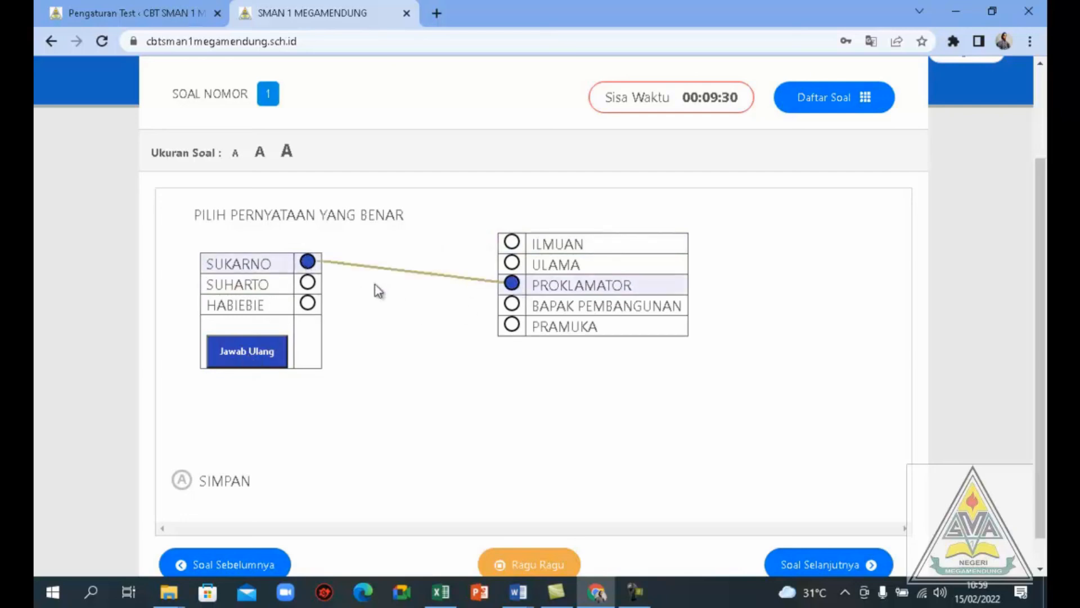
{"action": "left_click", "coordinate": [310, 284]}
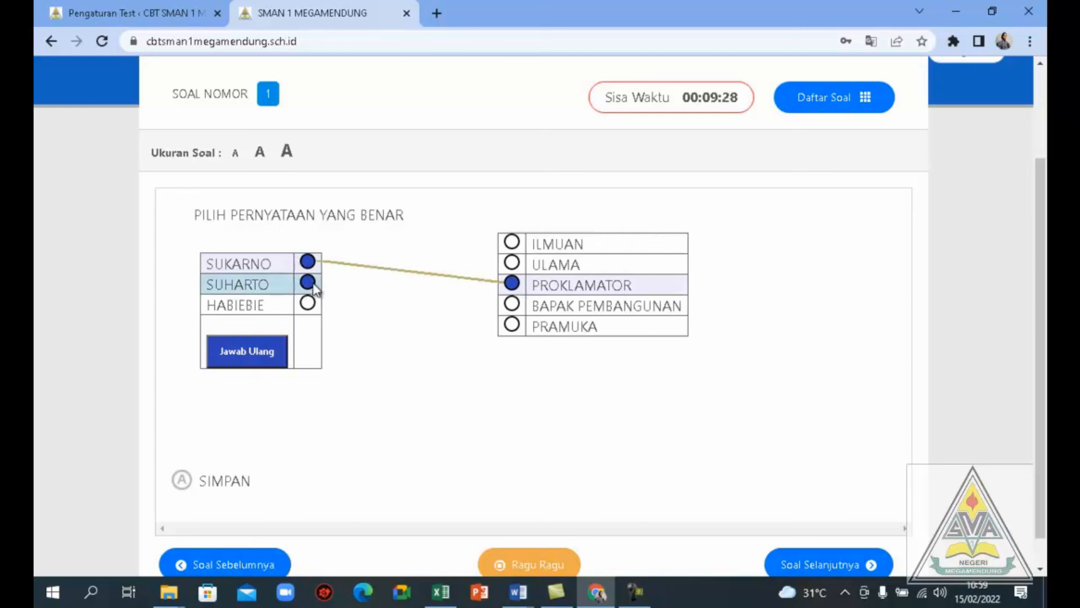
{"action": "left_click", "coordinate": [513, 307]}
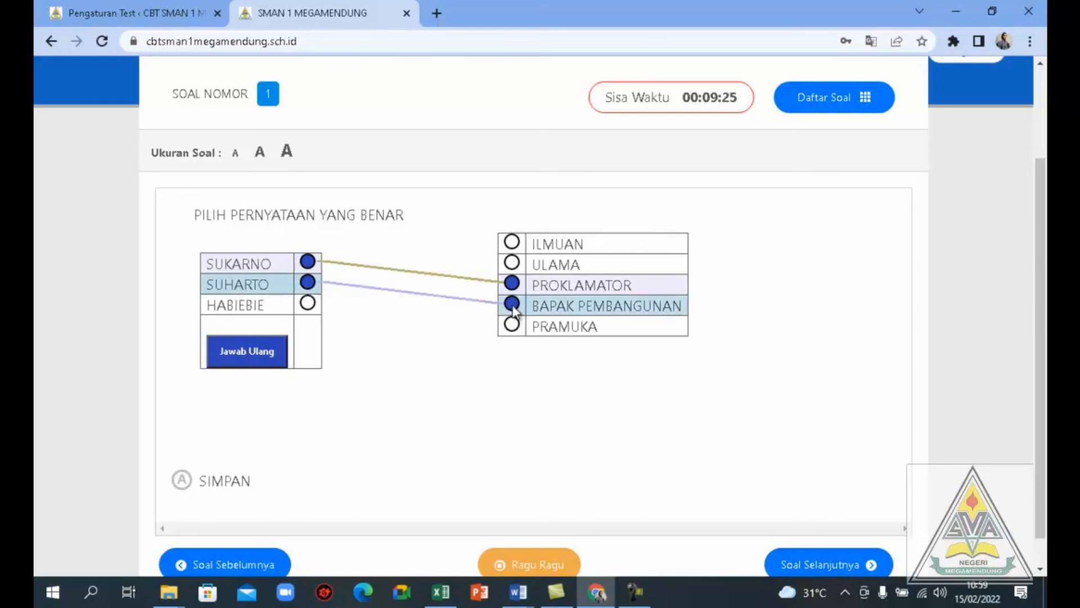
{"action": "left_click", "coordinate": [308, 305]}
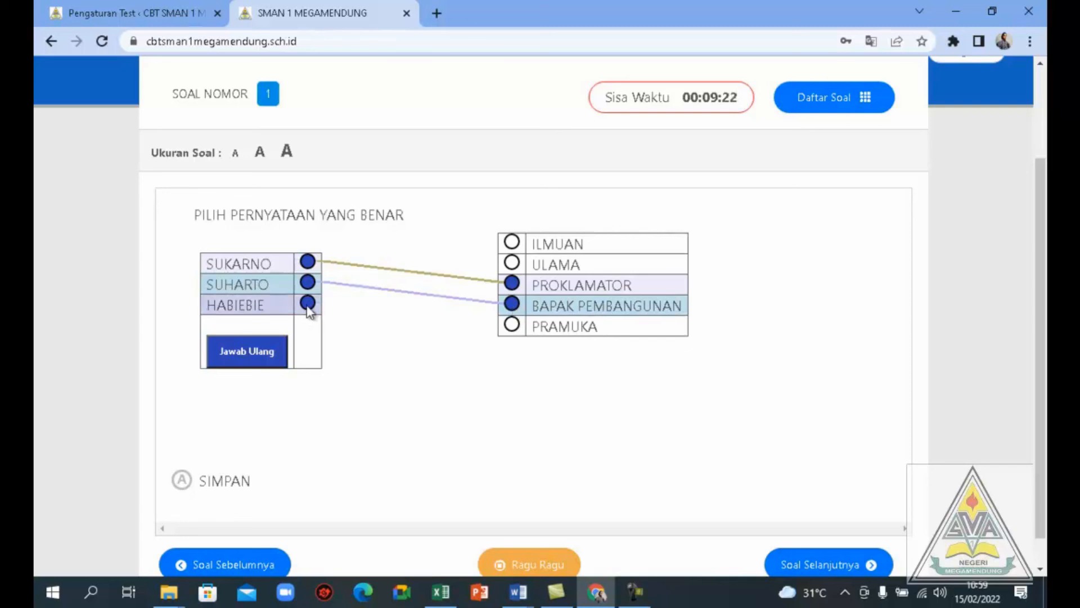
{"action": "left_click", "coordinate": [515, 245]}
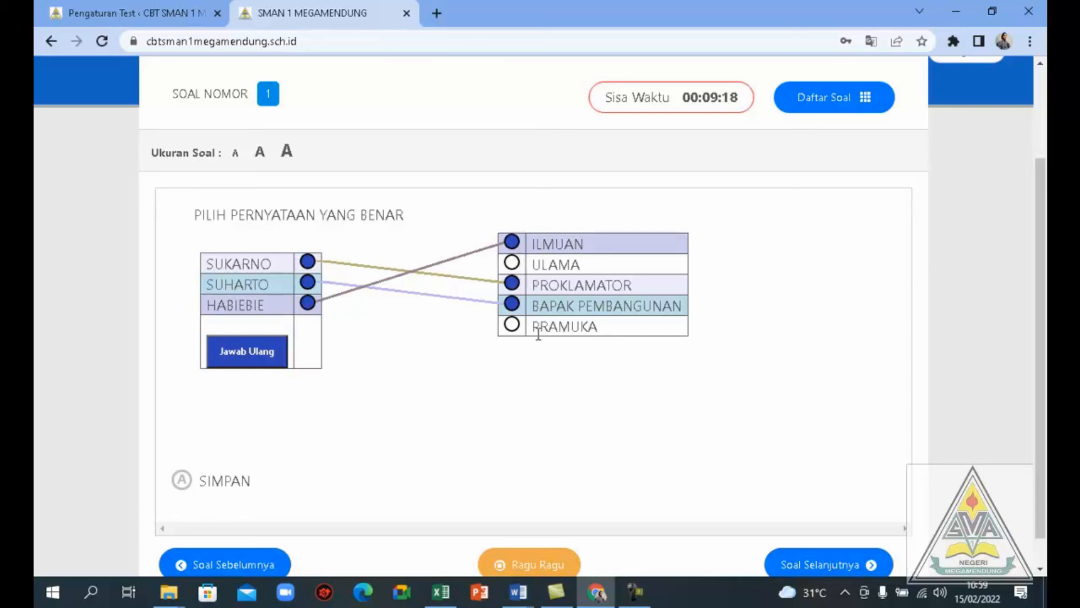
{"action": "left_click", "coordinate": [182, 481]}
{"action": "left_click", "coordinate": [866, 105]}
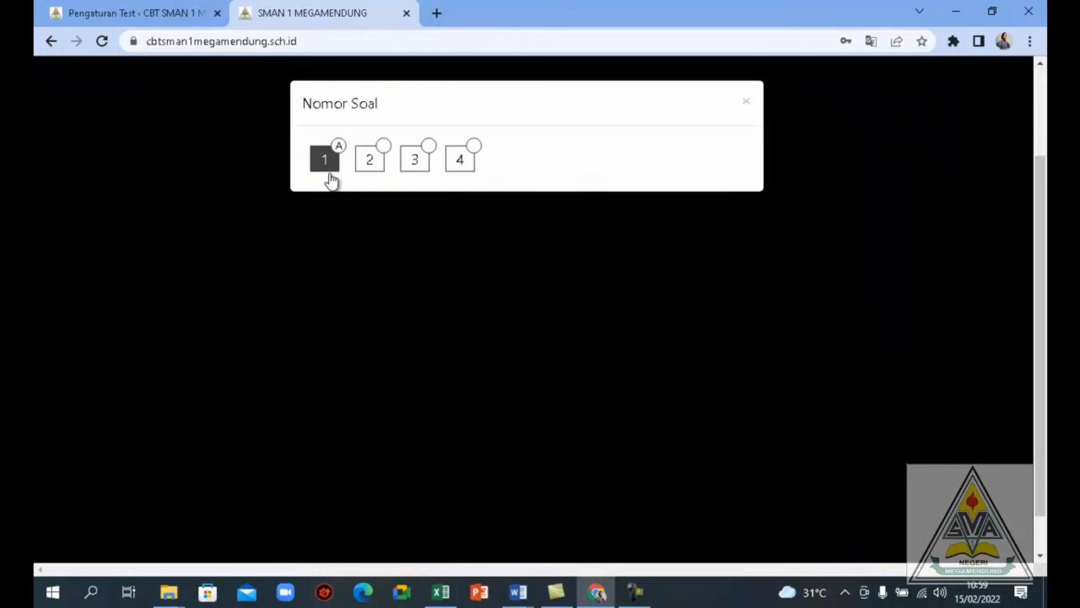
{"action": "left_click", "coordinate": [747, 104]}
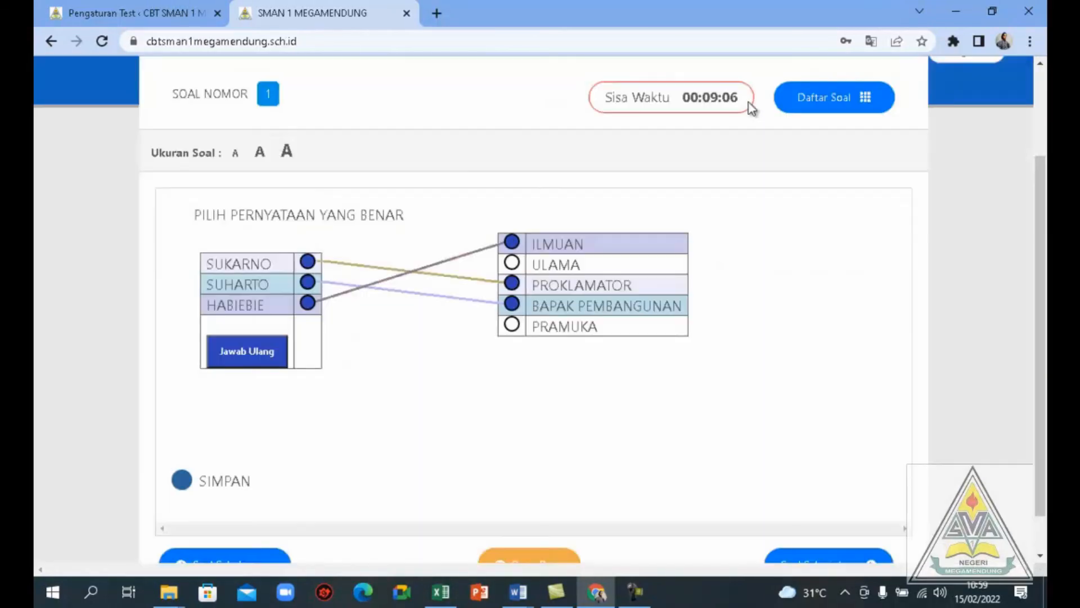
Go to question 2, mark RADANG and PEGAL as the Covid Omicron symptoms, and save the answer
{"action": "left_click", "coordinate": [796, 562]}
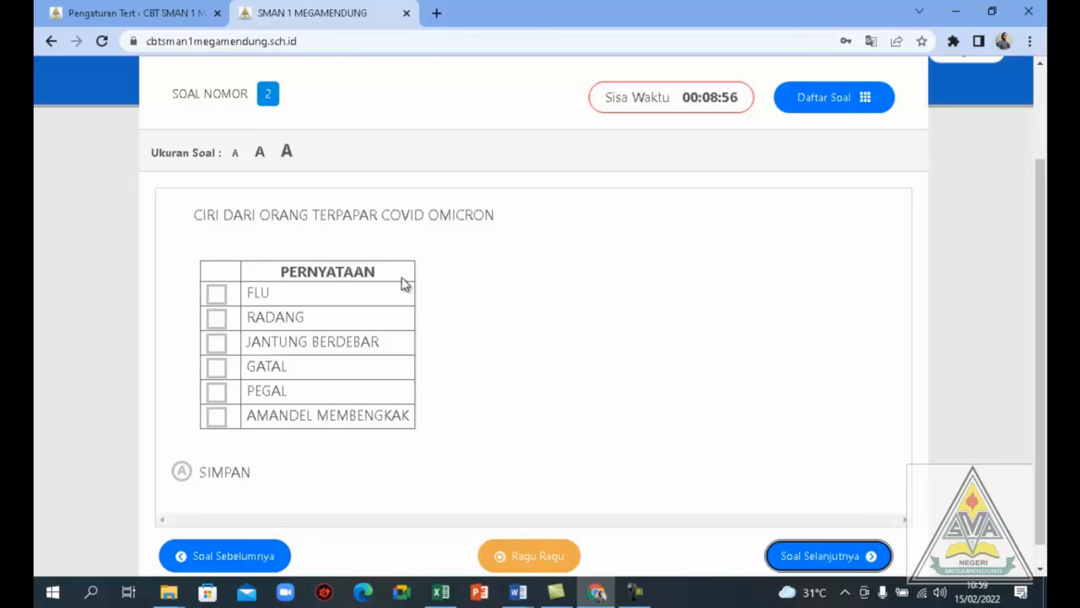
{"action": "left_click", "coordinate": [217, 320]}
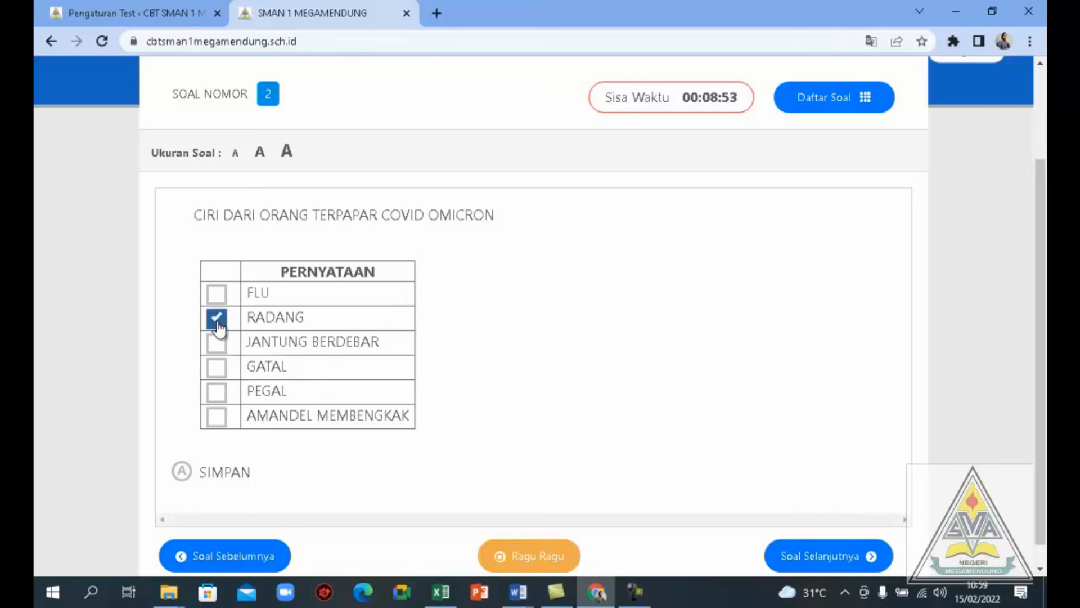
{"action": "left_click", "coordinate": [218, 401]}
{"action": "left_click", "coordinate": [185, 475]}
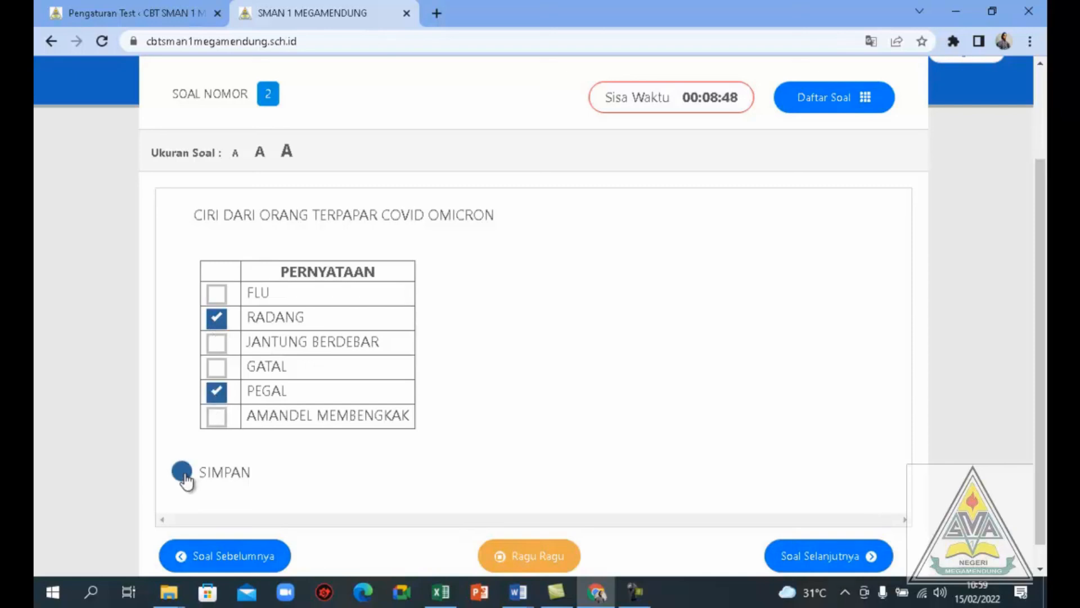
Go to question 3 and choose option B as the absolute value definition
{"action": "left_click", "coordinate": [771, 557]}
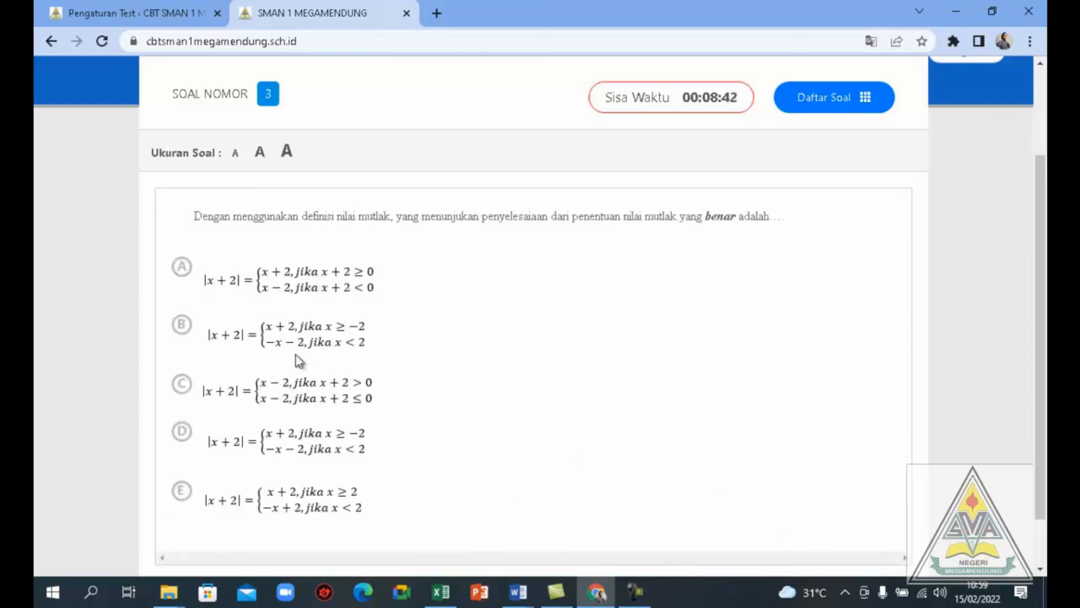
{"action": "left_click", "coordinate": [186, 332]}
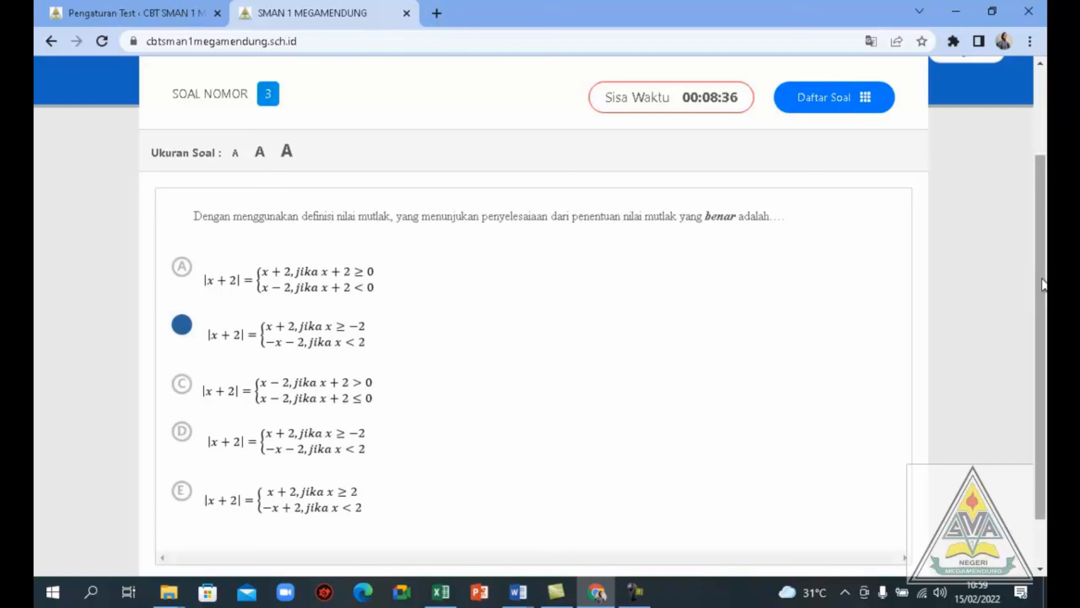
{"action": "left_click_drag", "start_coordinate": [1044, 284], "coordinate": [1043, 327]}
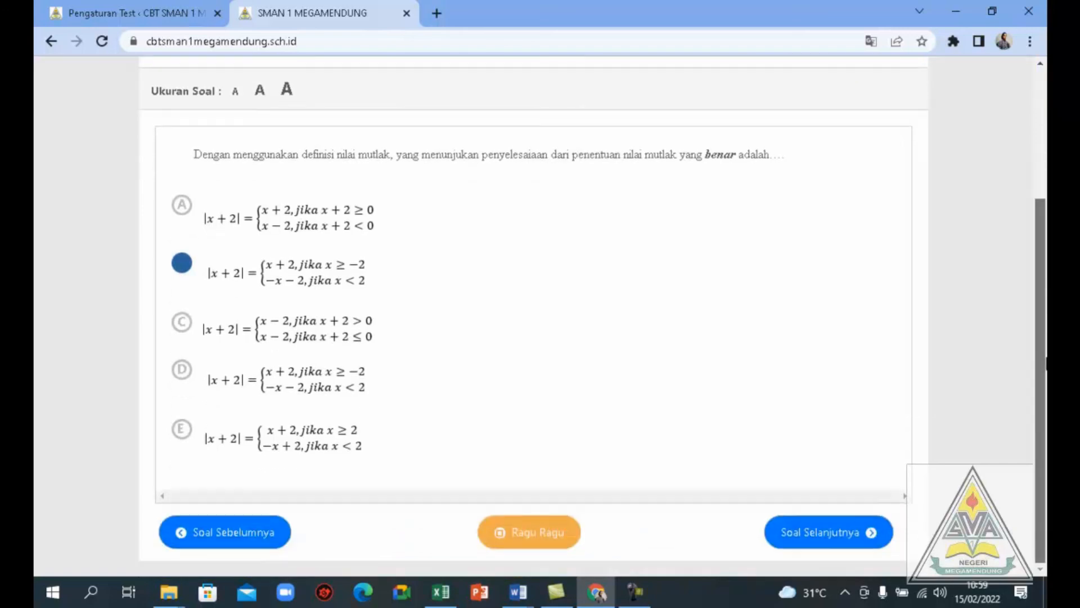
Go to question 4, fill in SUKARNO as the first president, and save the answer
{"action": "left_click", "coordinate": [819, 543]}
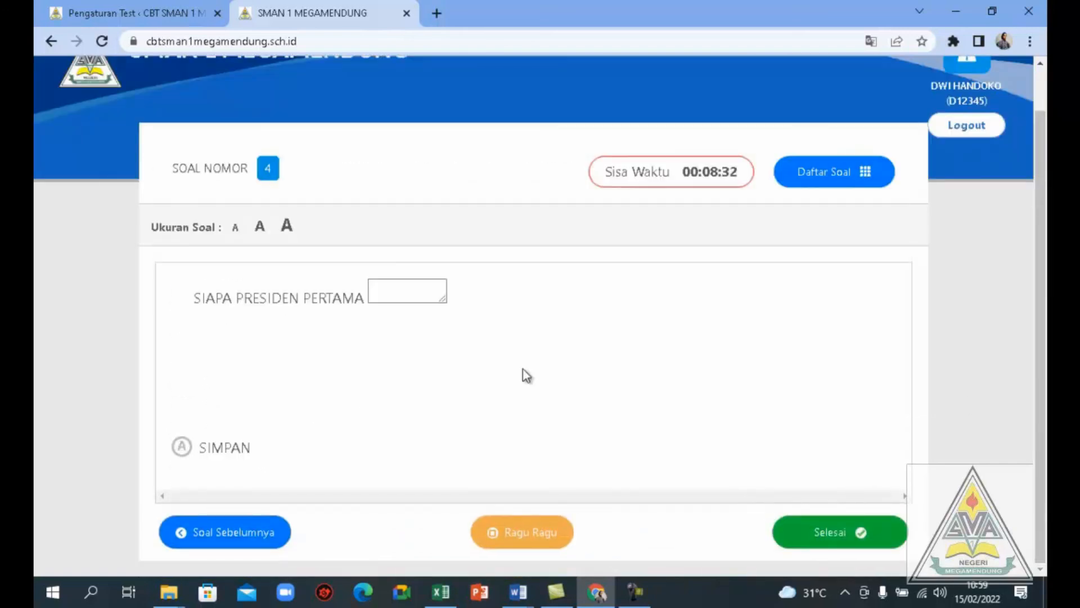
{"action": "left_click", "coordinate": [409, 294]}
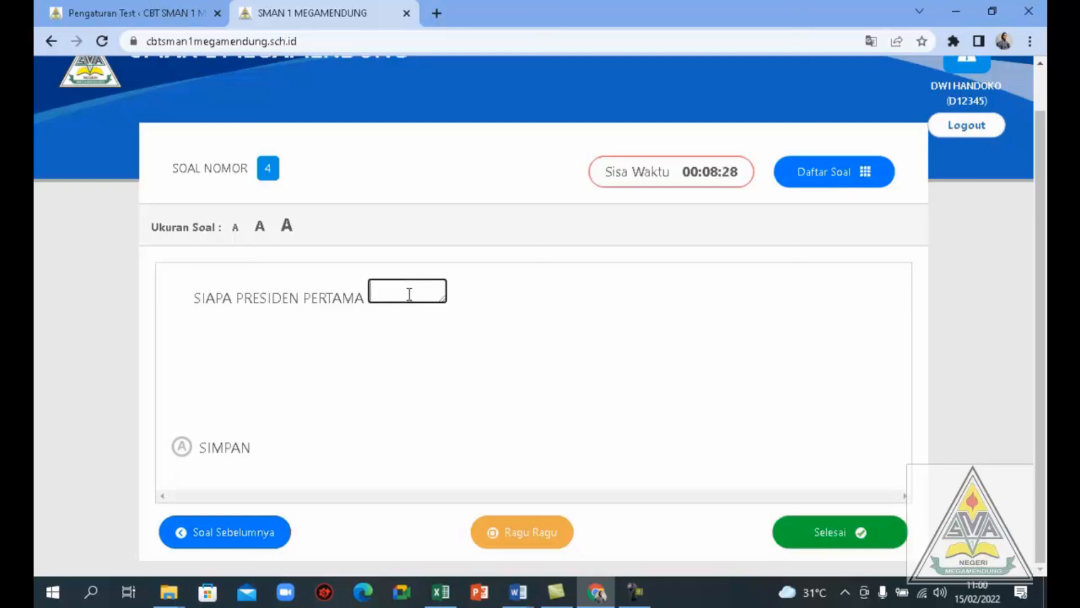
{"action": "type", "text": "SUKARNO"}
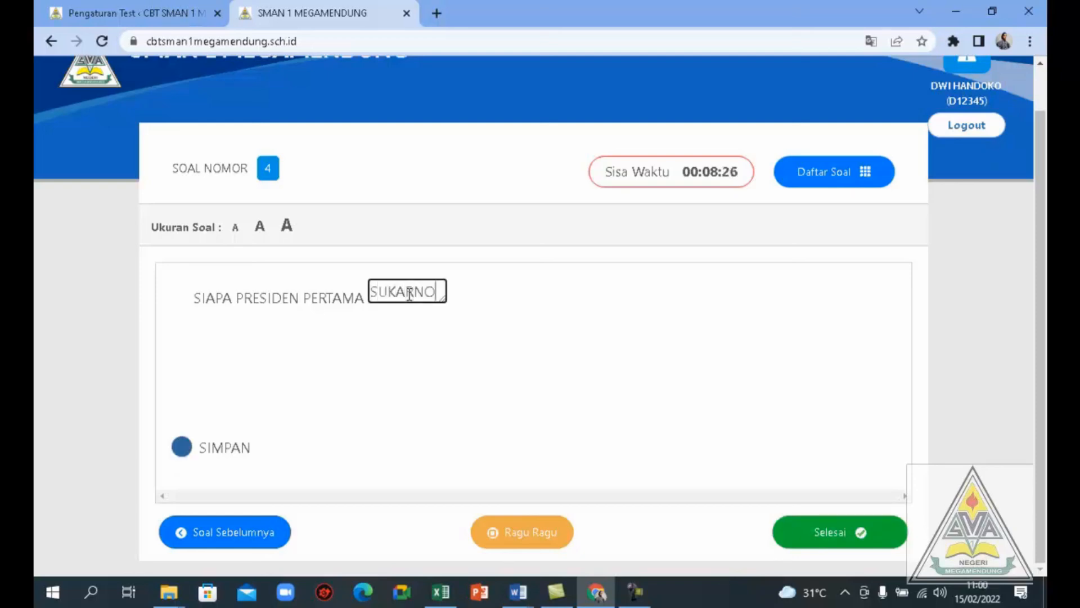
{"action": "left_click", "coordinate": [185, 454]}
Finish the test early, acknowledging that returning to the questions is no longer possible
{"action": "left_click", "coordinate": [814, 536]}
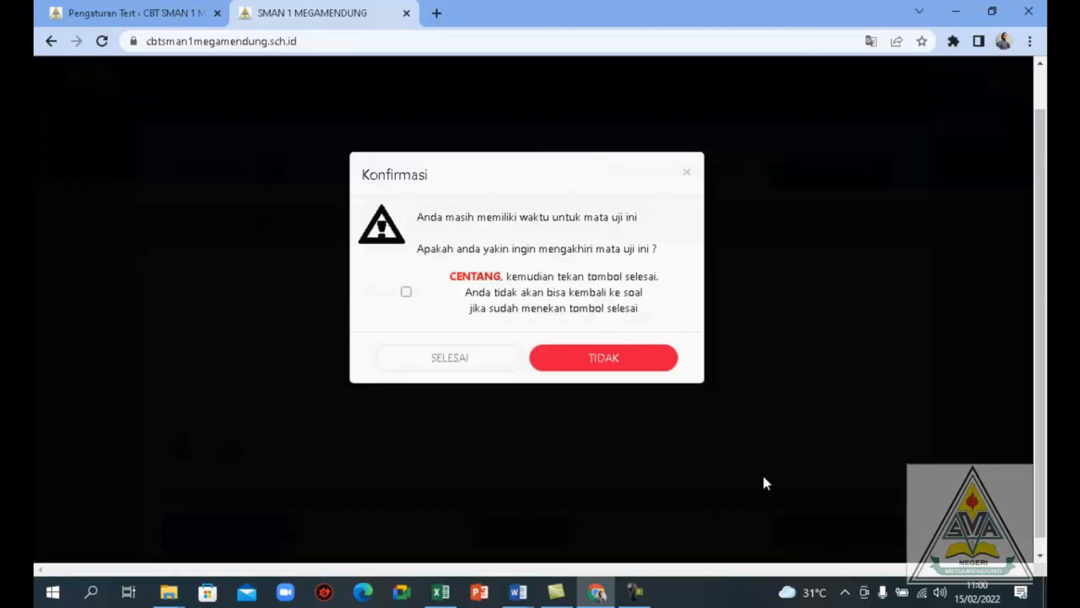
{"action": "left_click", "coordinate": [408, 293]}
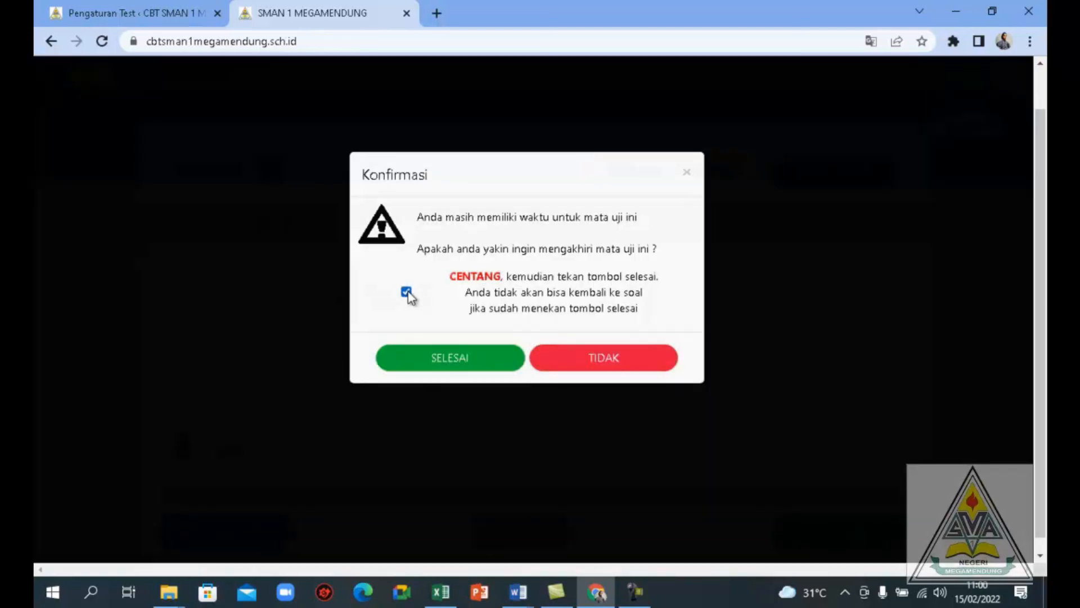
{"action": "left_click", "coordinate": [429, 360]}
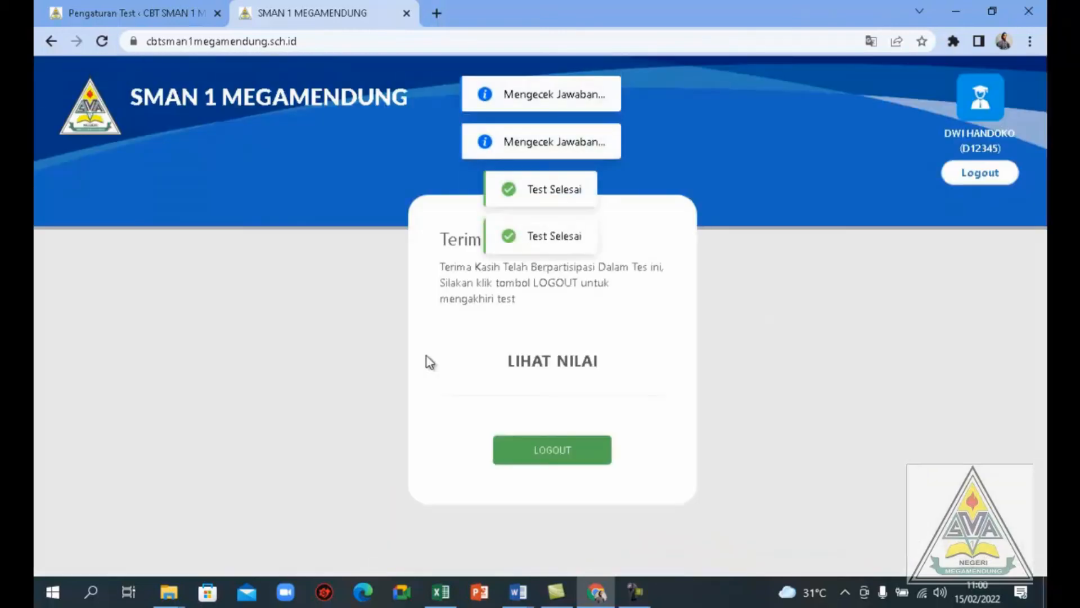
Show the test score and log out of the participant account
{"action": "left_click", "coordinate": [530, 368]}
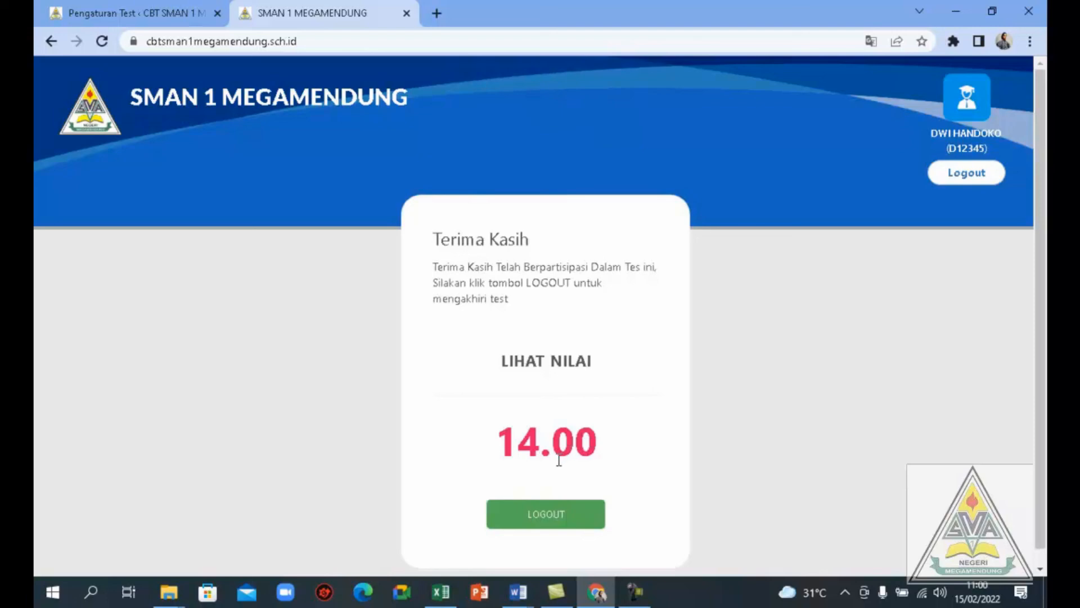
{"action": "left_click", "coordinate": [542, 518]}
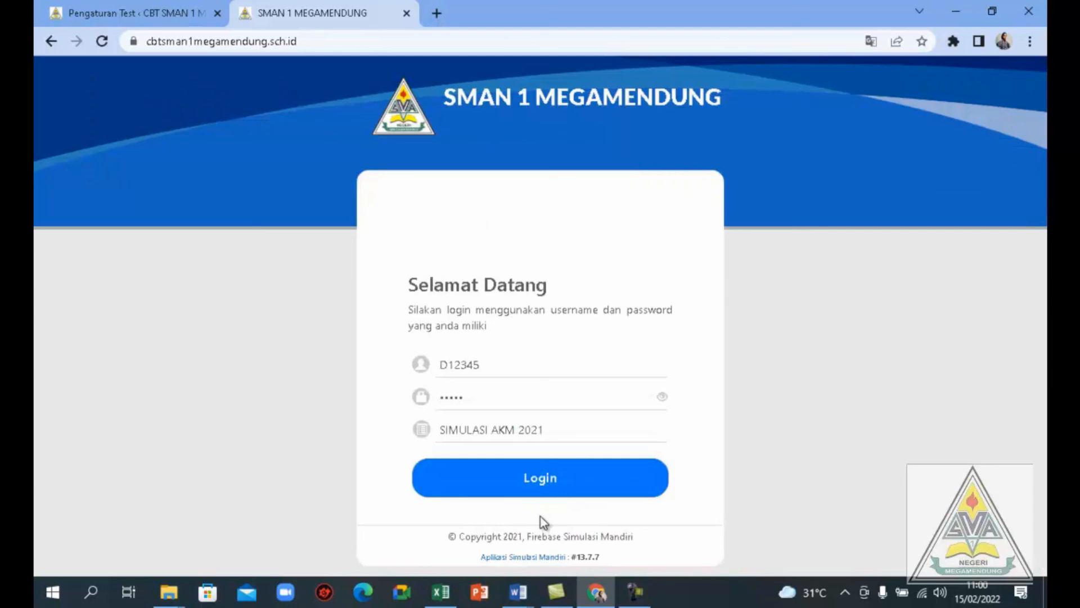
Switch to the Excel #13 workbook and refresh the test results on the Peserta sheet
{"action": "left_click", "coordinate": [441, 593]}
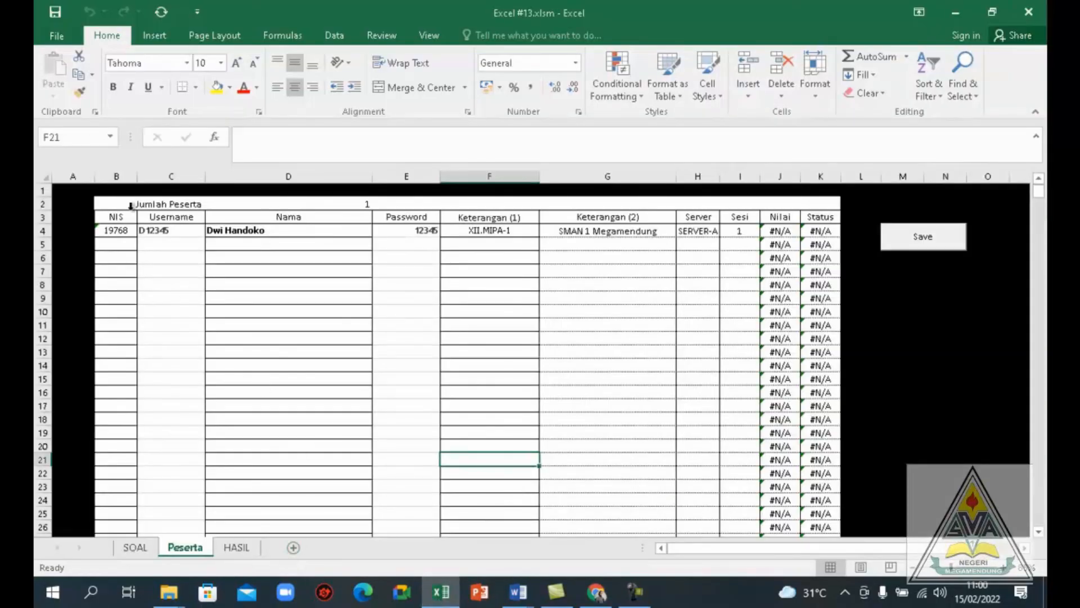
{"action": "left_click", "coordinate": [160, 17]}
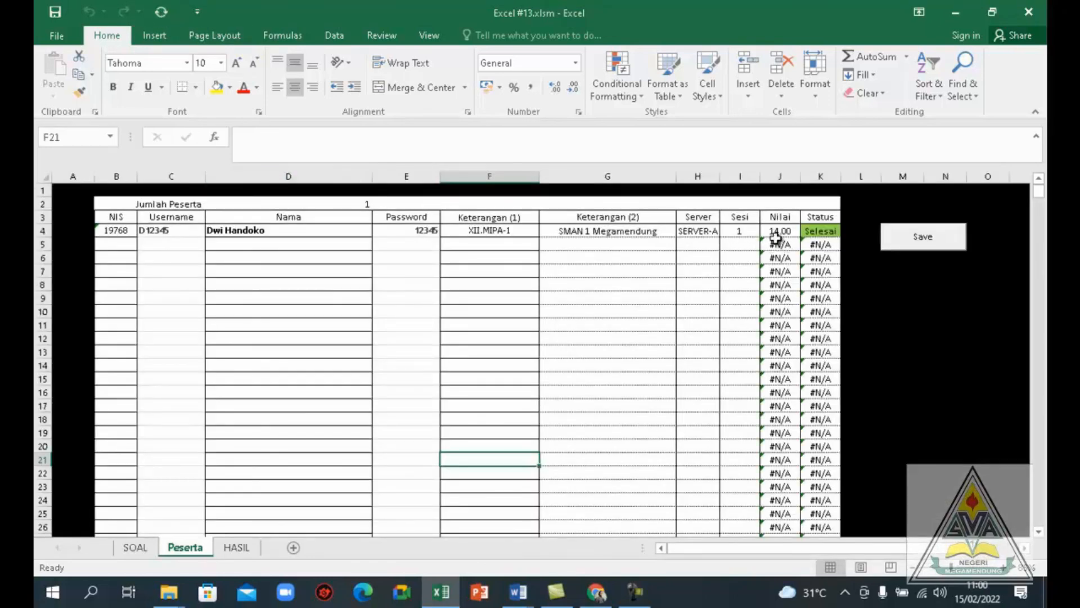
Examine the participant's score and per-question answers on the HASIL sheet against the answer key on the SOAL sheet
{"action": "left_click", "coordinate": [237, 553]}
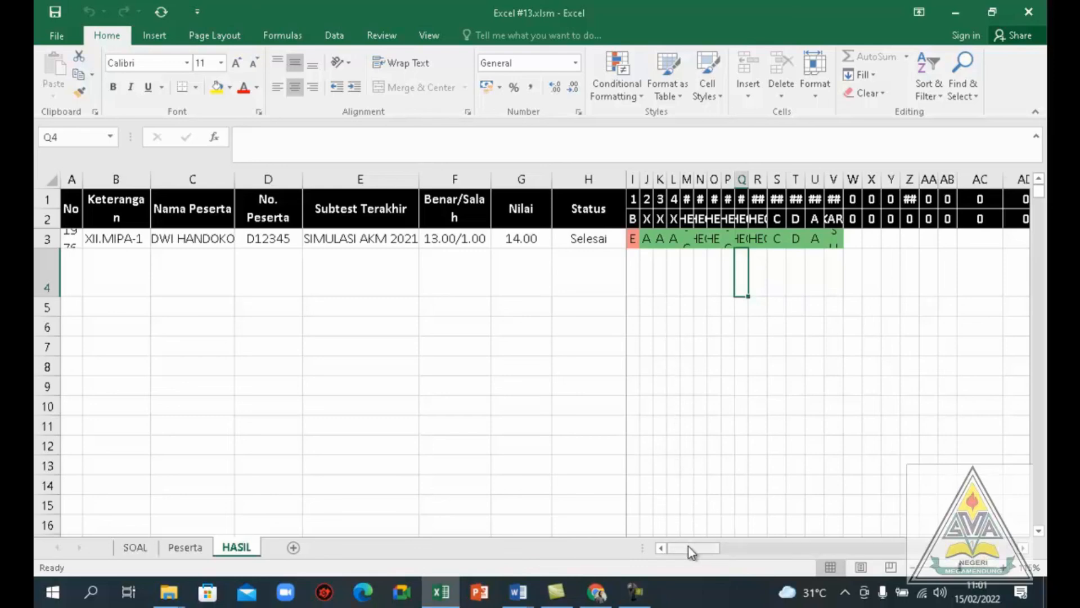
{"action": "mouse_move", "coordinate": [687, 554]}
{"action": "left_mouse_down"}
{"action": "mouse_move", "coordinate": [710, 545]}
{"action": "mouse_move", "coordinate": [687, 548]}
{"action": "left_mouse_up"}
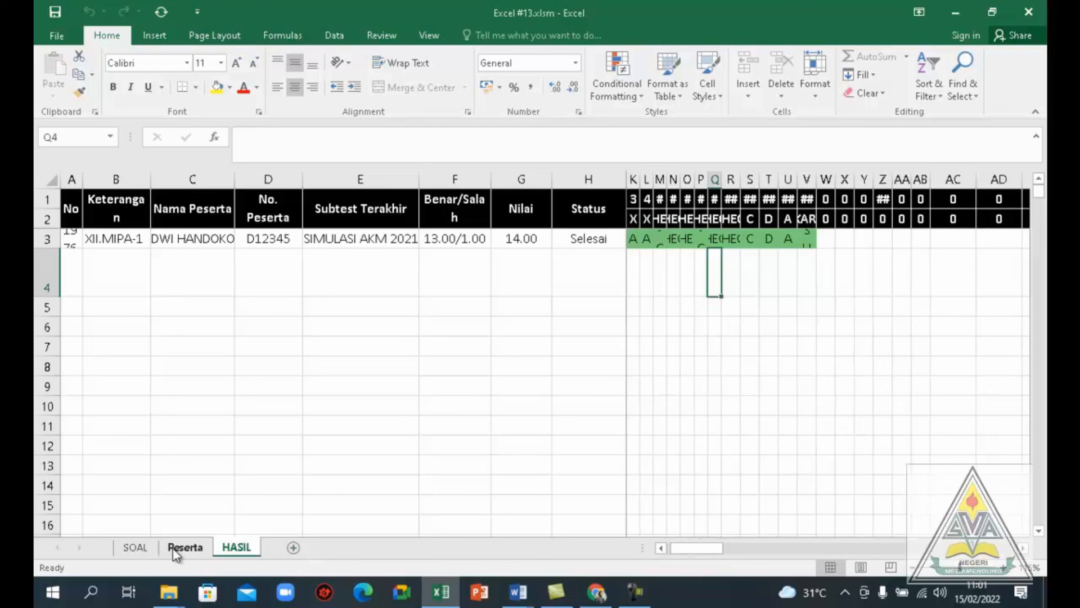
{"action": "left_click", "coordinate": [138, 549]}
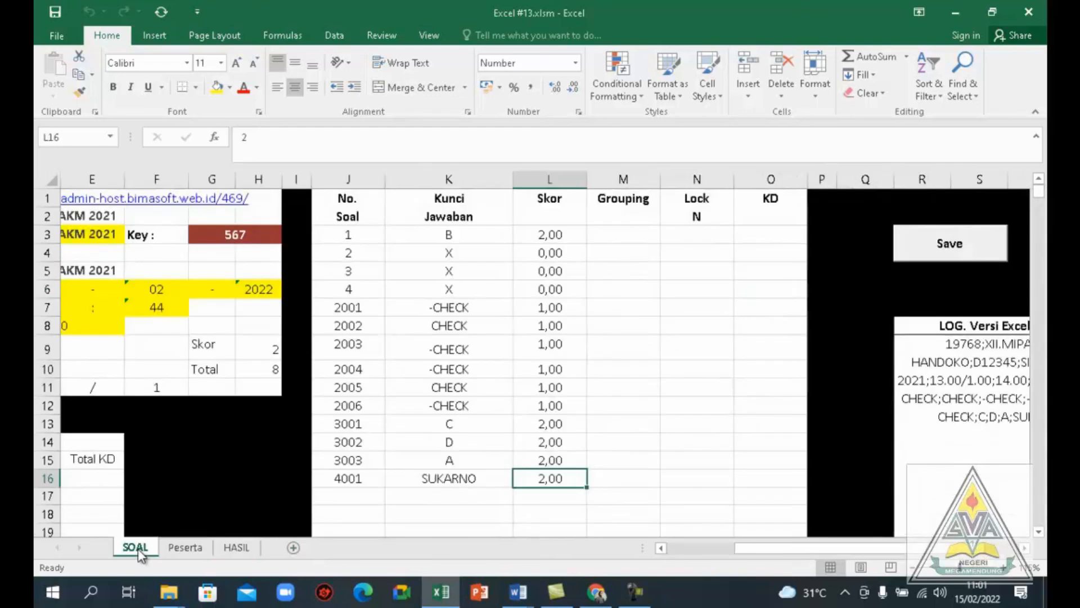
{"action": "left_click", "coordinate": [244, 550]}
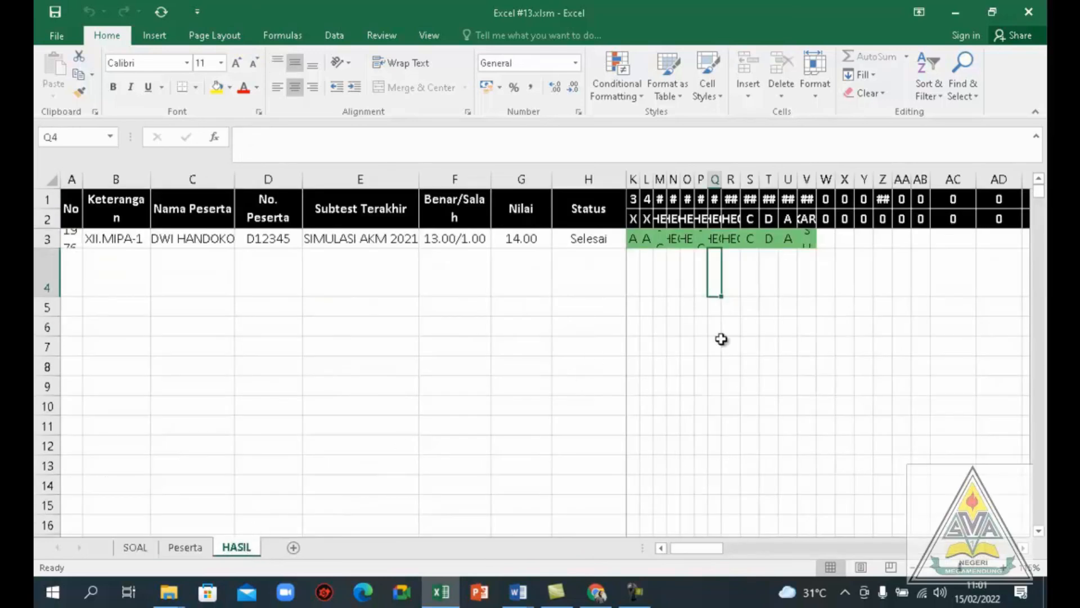
{"action": "left_click_drag", "start_coordinate": [696, 544], "coordinate": [679, 549]}
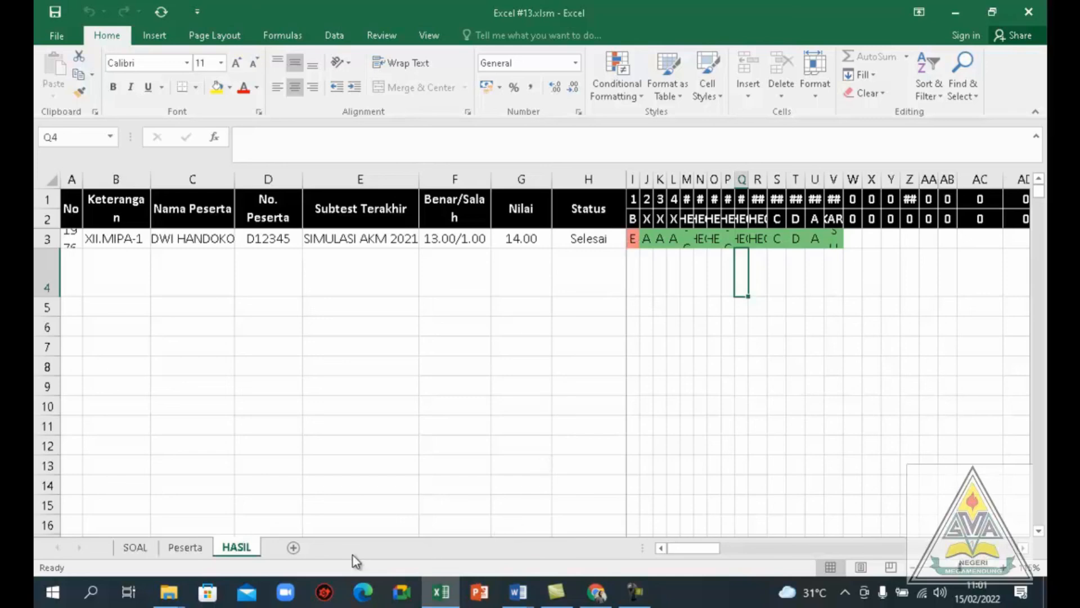
{"action": "left_click", "coordinate": [144, 548]}
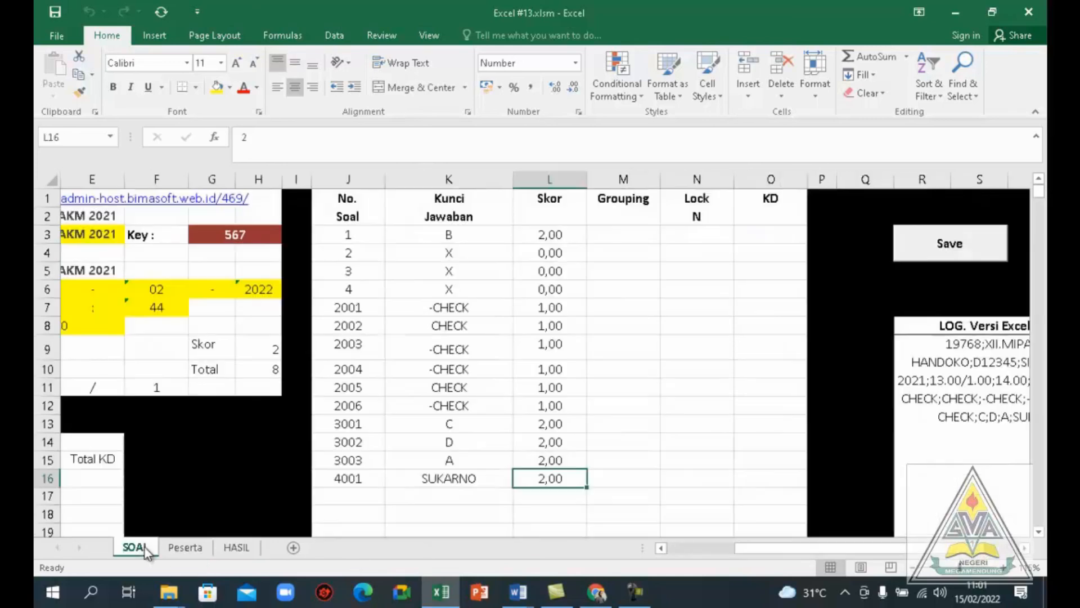
{"action": "left_click", "coordinate": [178, 548]}
{"action": "left_click", "coordinate": [232, 548]}
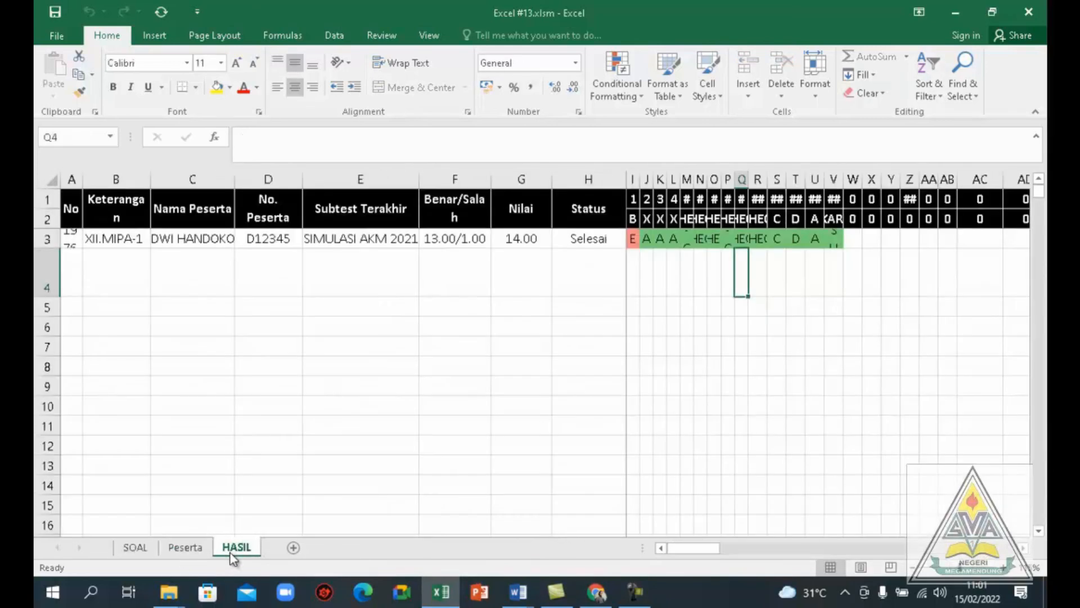
Switch back to the exam site in Chrome
{"action": "mouse_move", "coordinate": [599, 595]}
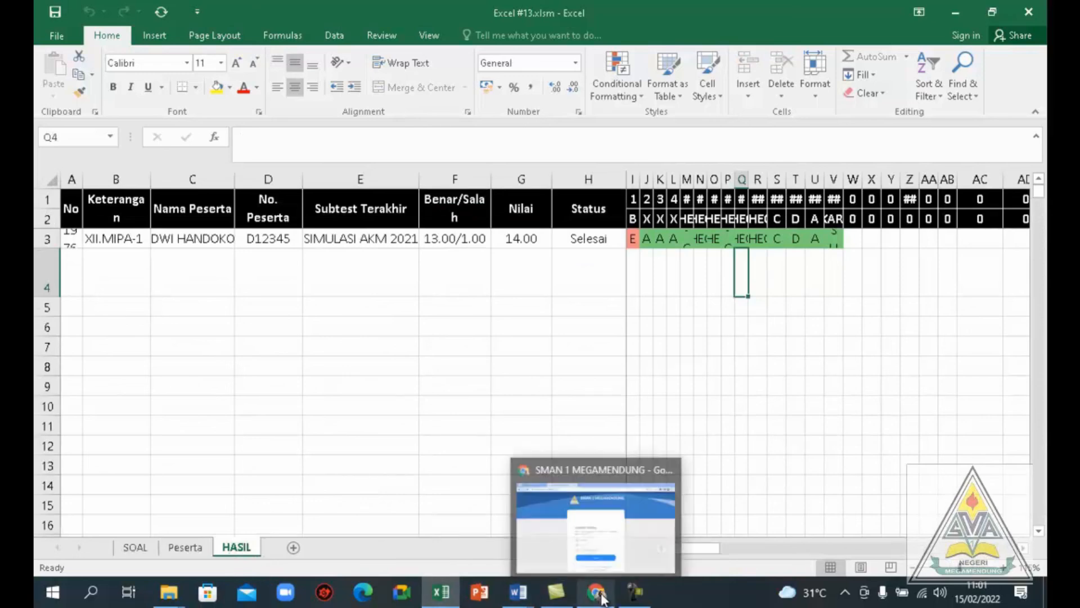